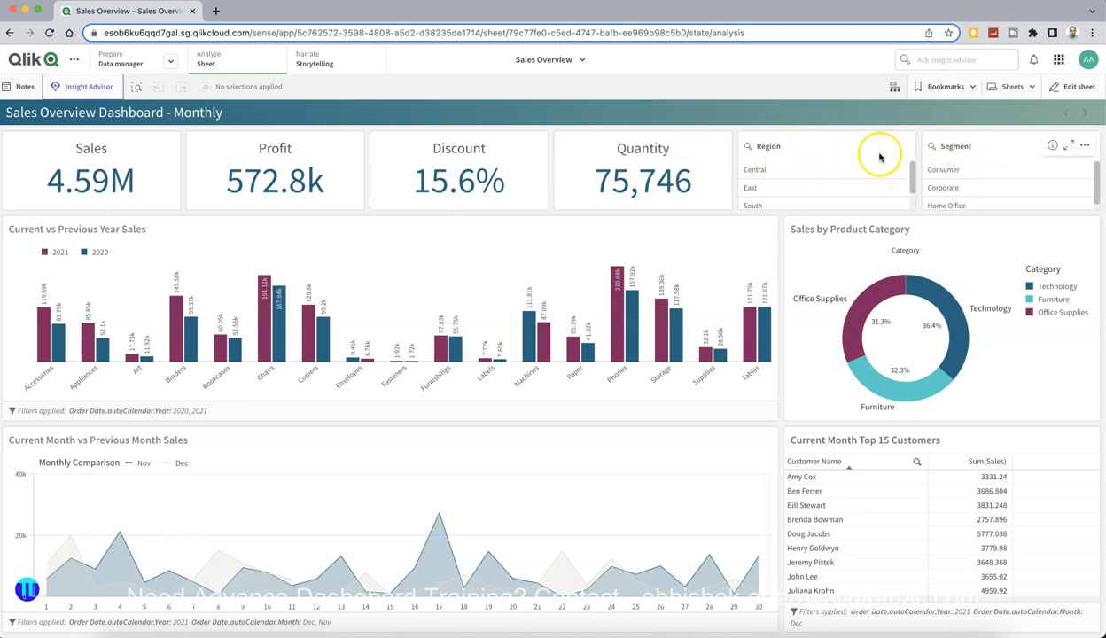
- Filter the dashboard by the Central, East and South regions, and clear the region selections again
left_click(756, 170)
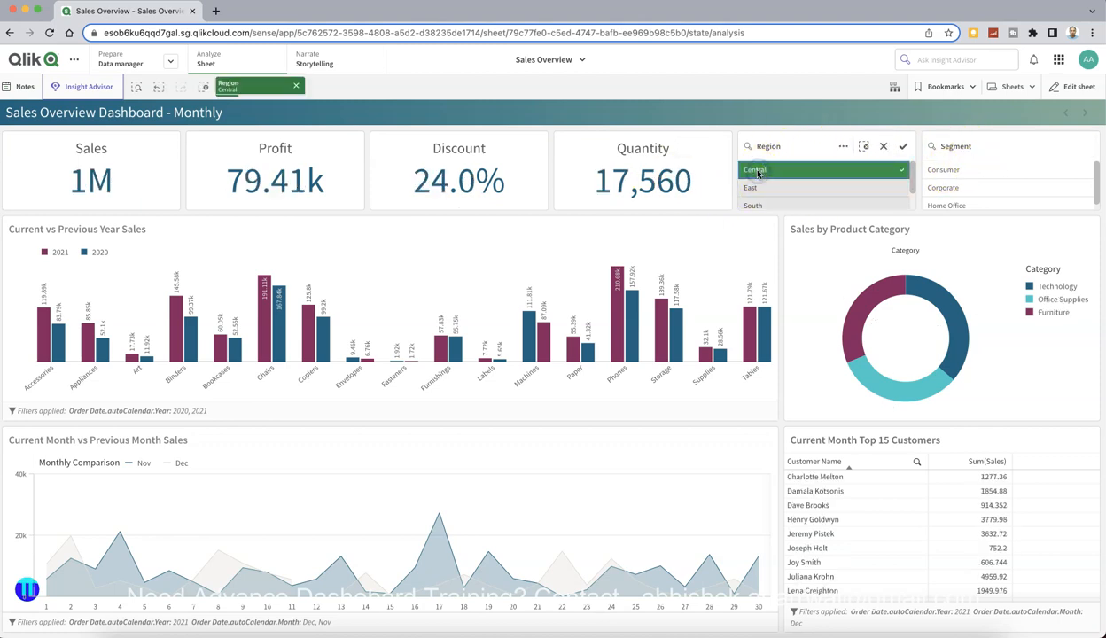
left_click(755, 187)
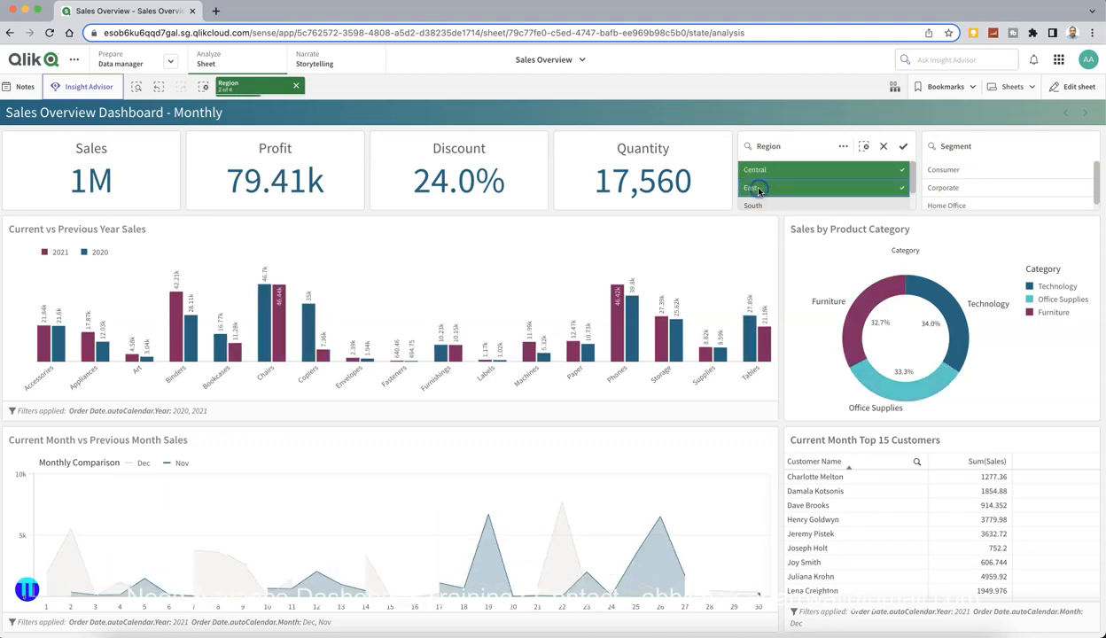
left_click(758, 206)
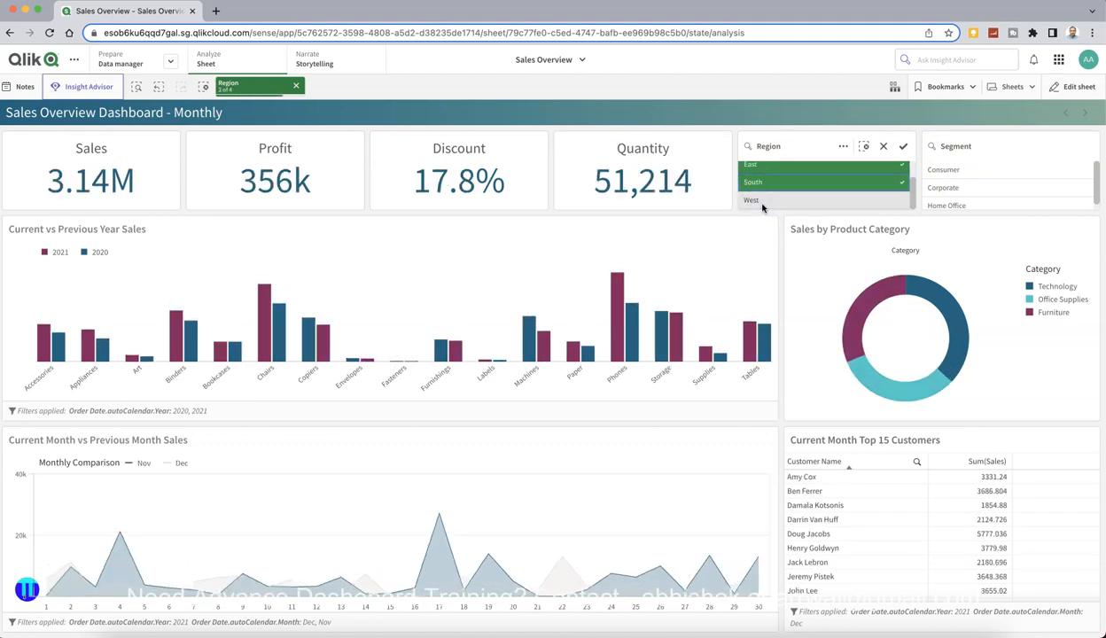
scroll(761, 191, "down", 1)
left_click(761, 182)
left_click(762, 168)
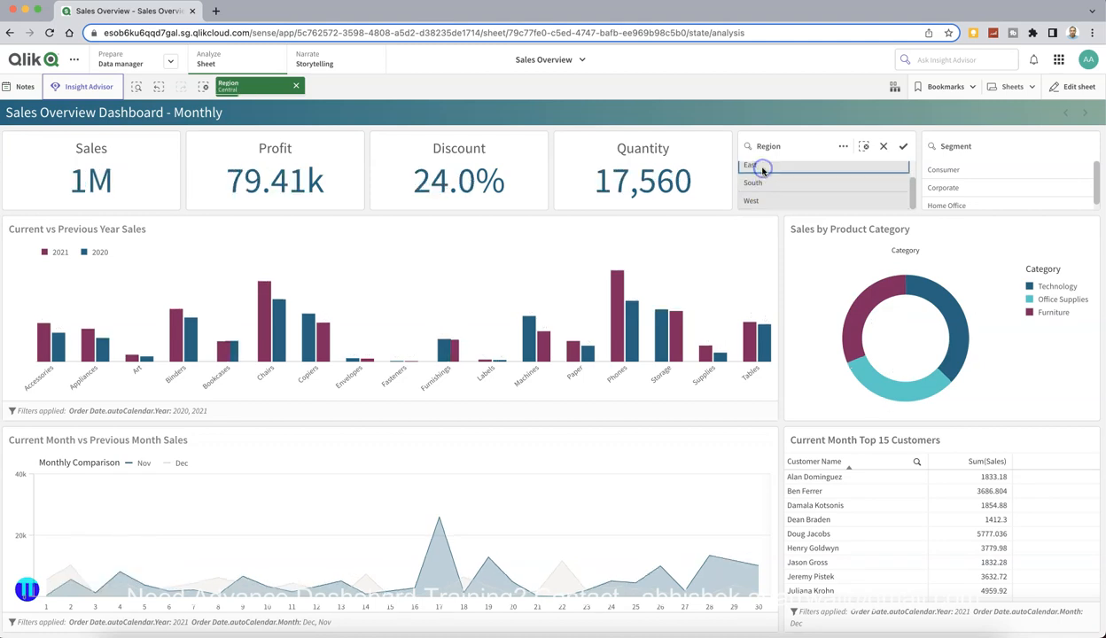
scroll(762, 170, "up", 1)
left_click(759, 169)
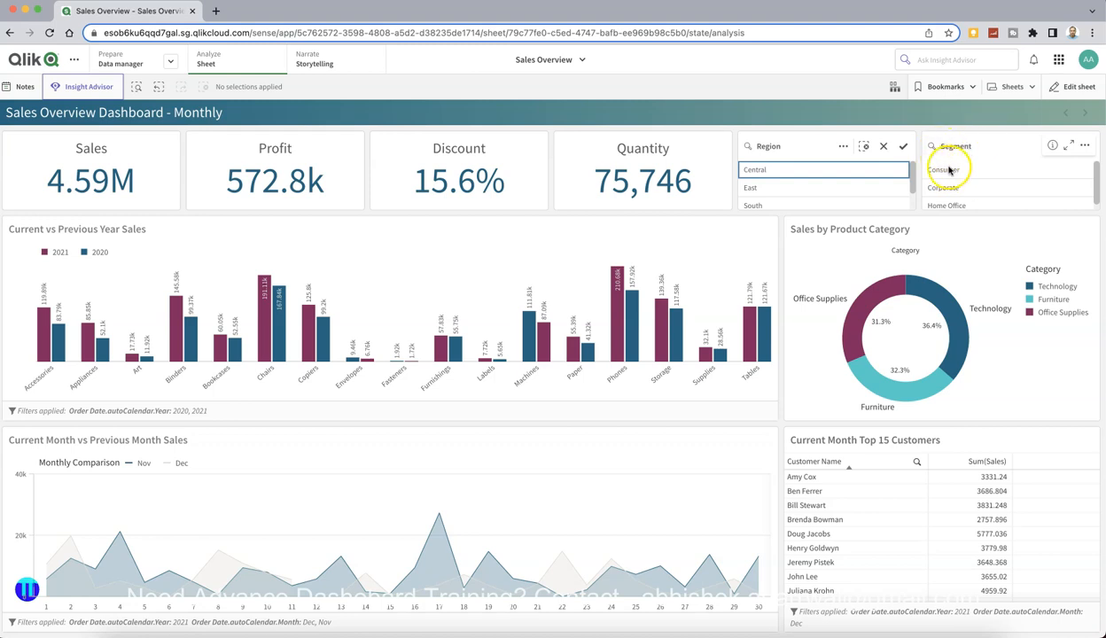
- Filter the dashboard by the Corporate, Home Office and Consumer segments in turn, clearing each selection
left_click(952, 187)
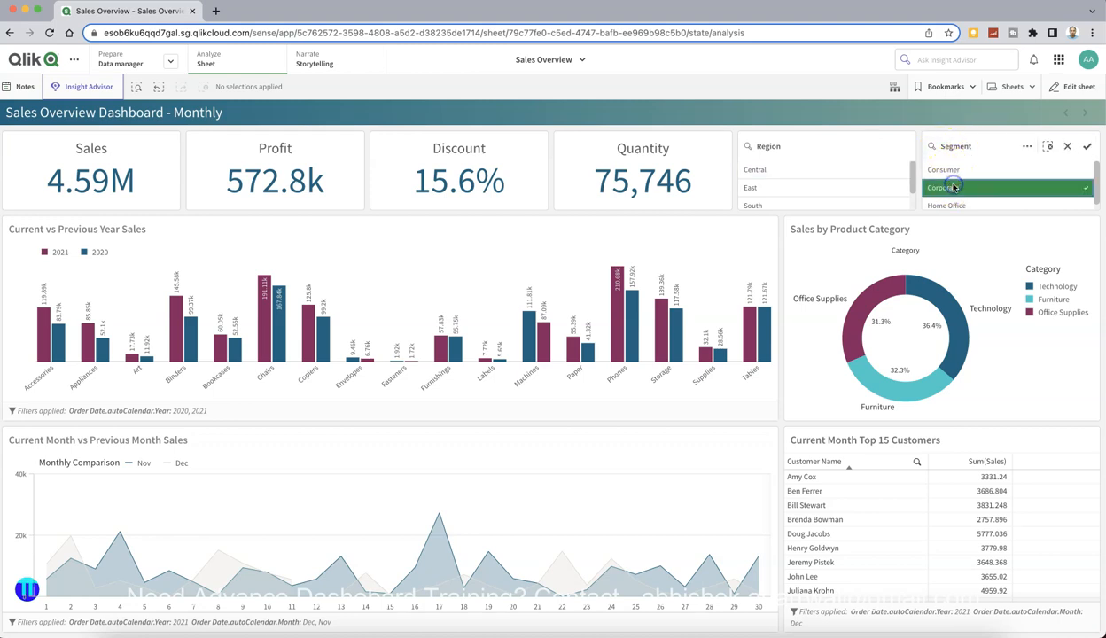
left_click(952, 187)
left_click(955, 206)
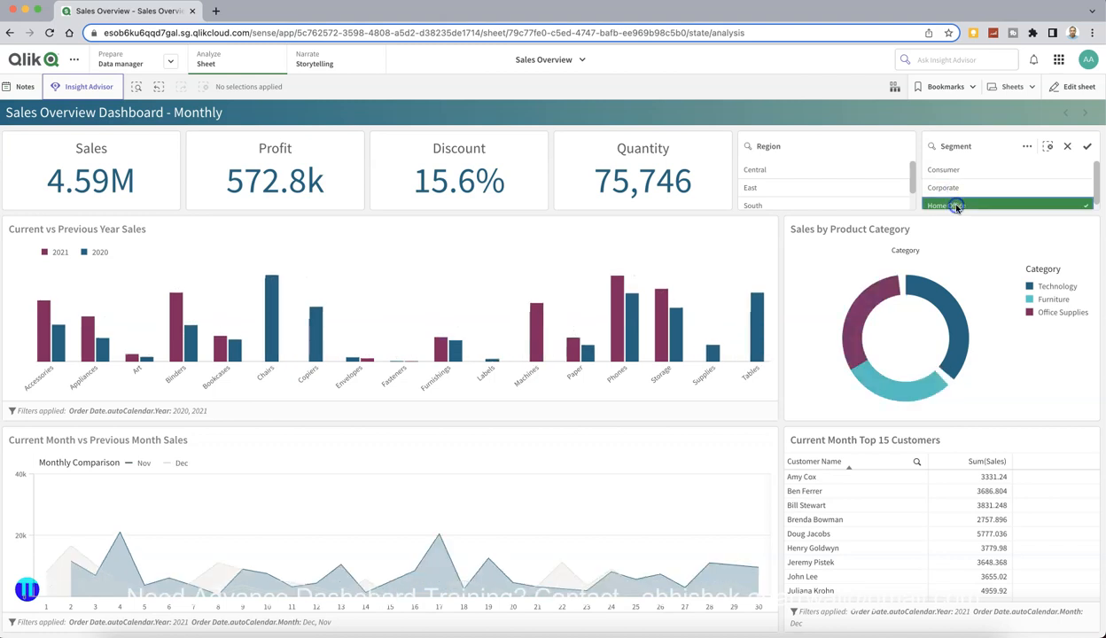
left_click(955, 205)
left_click(953, 171)
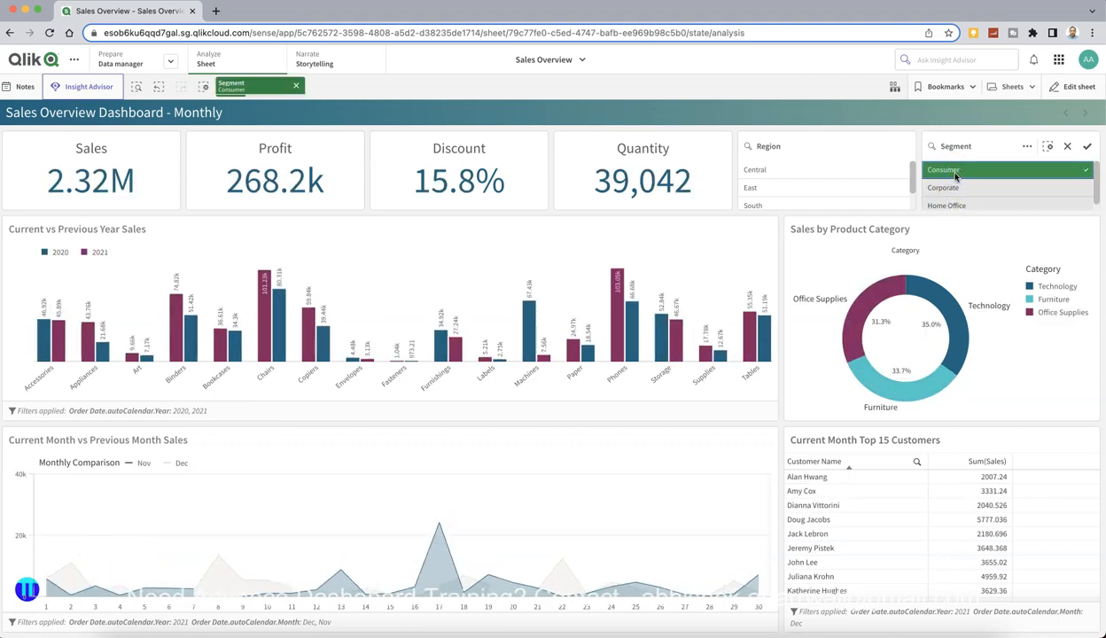
left_click(954, 176)
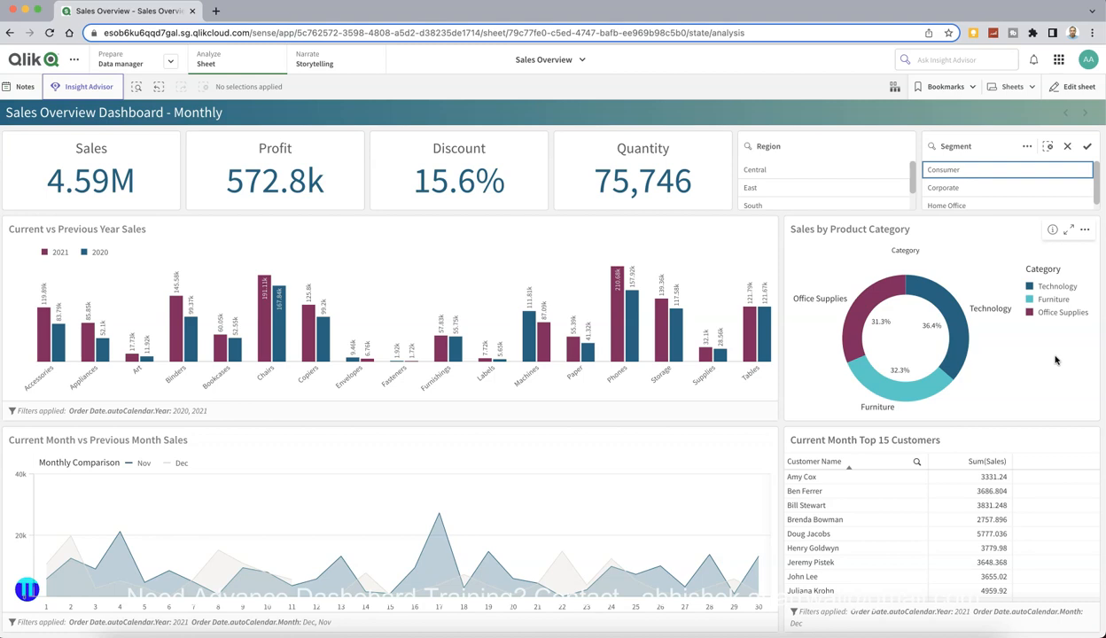
- Examine the Sales by Product Category chart and the customer sales listed in the Current Month Top 15 Customers table
mouse_move(957, 328)
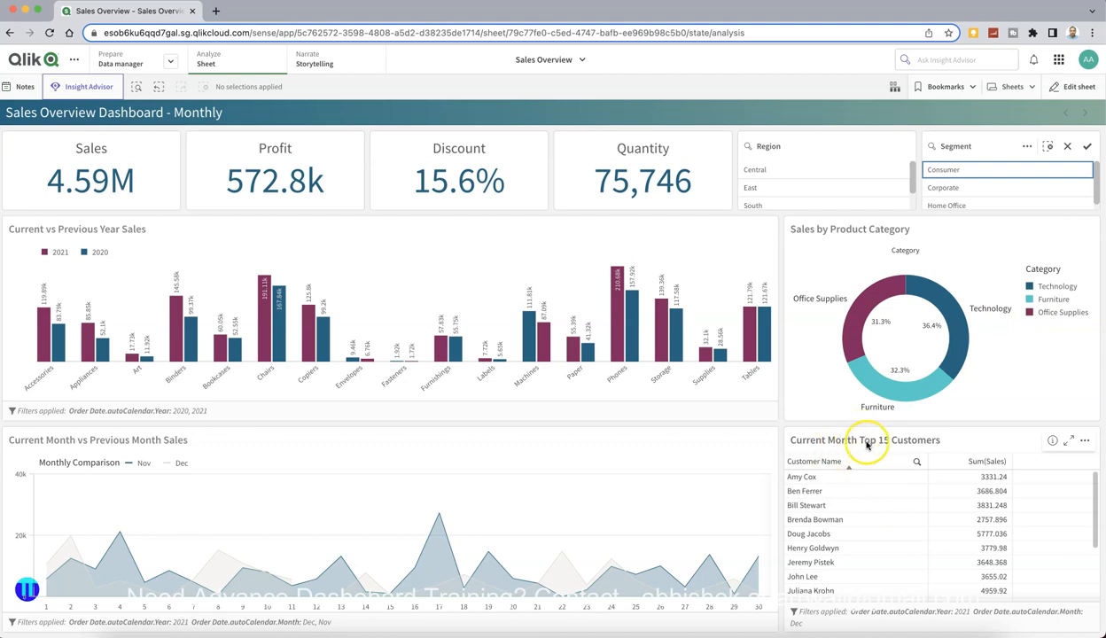
scroll(938, 504, "down", 1)
scroll(918, 510, "up", 1)
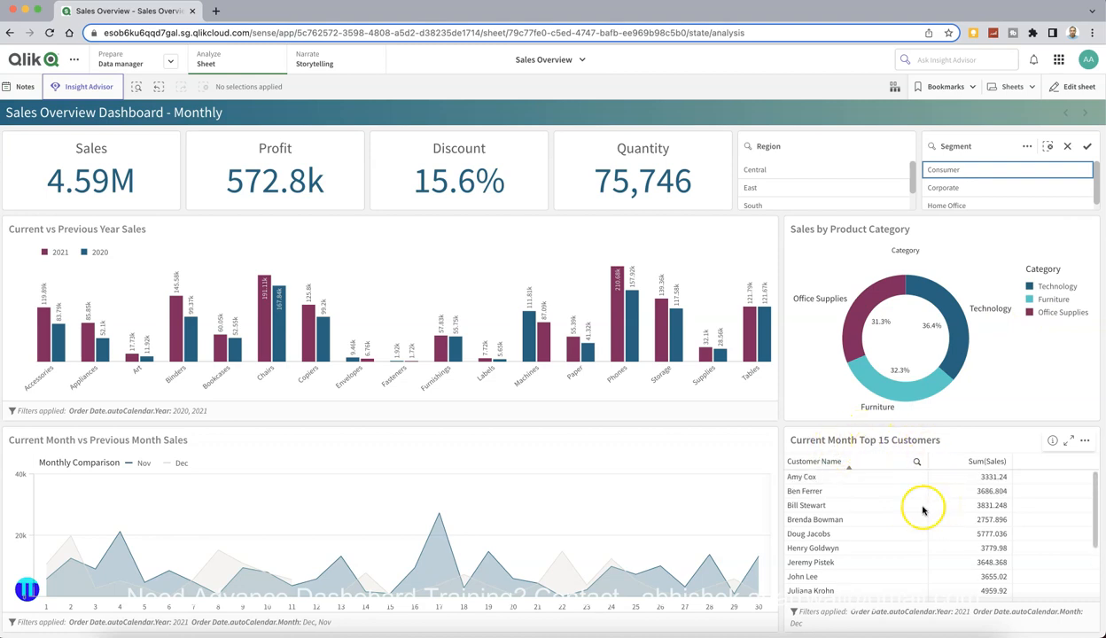
scroll(938, 533, "down", 2)
scroll(938, 531, "up", 2)
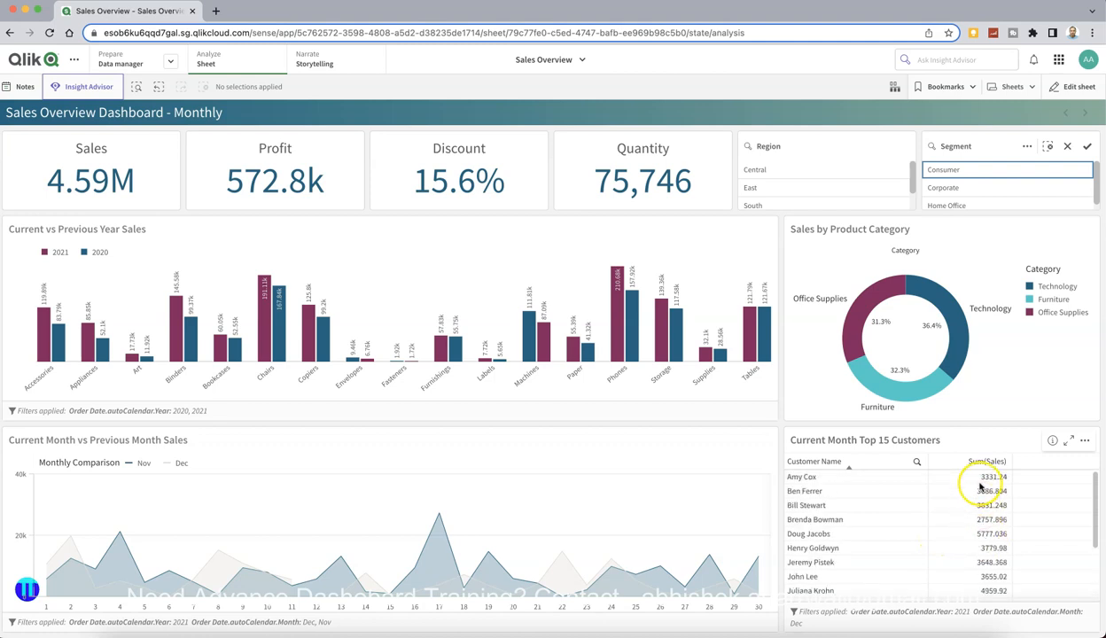
scroll(981, 544, "down", 2)
scroll(981, 544, "up", 2)
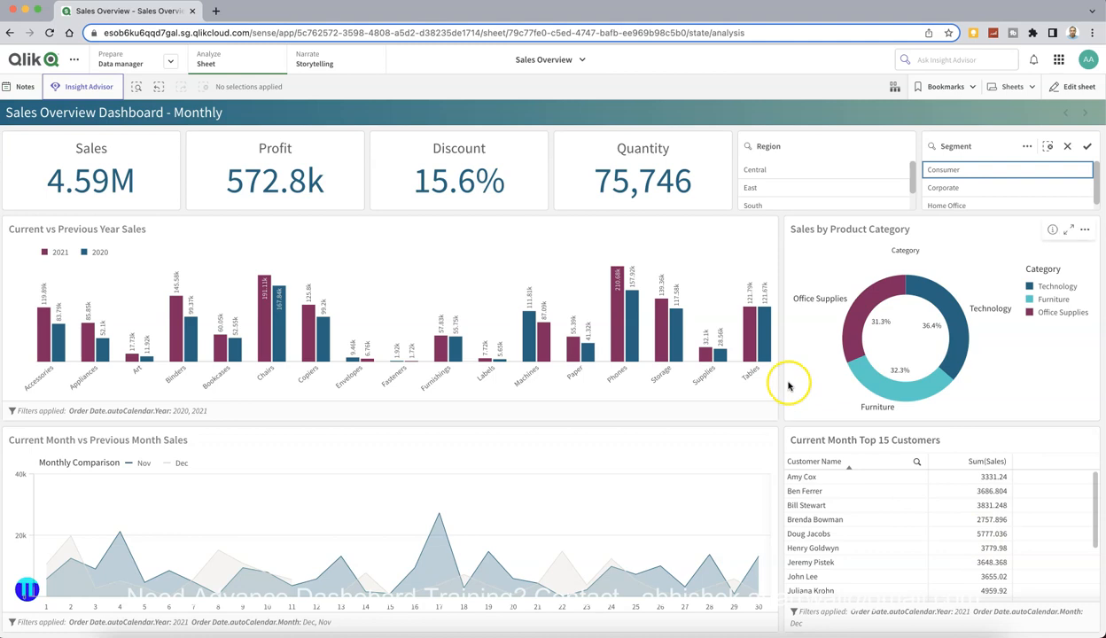
mouse_move(880, 381)
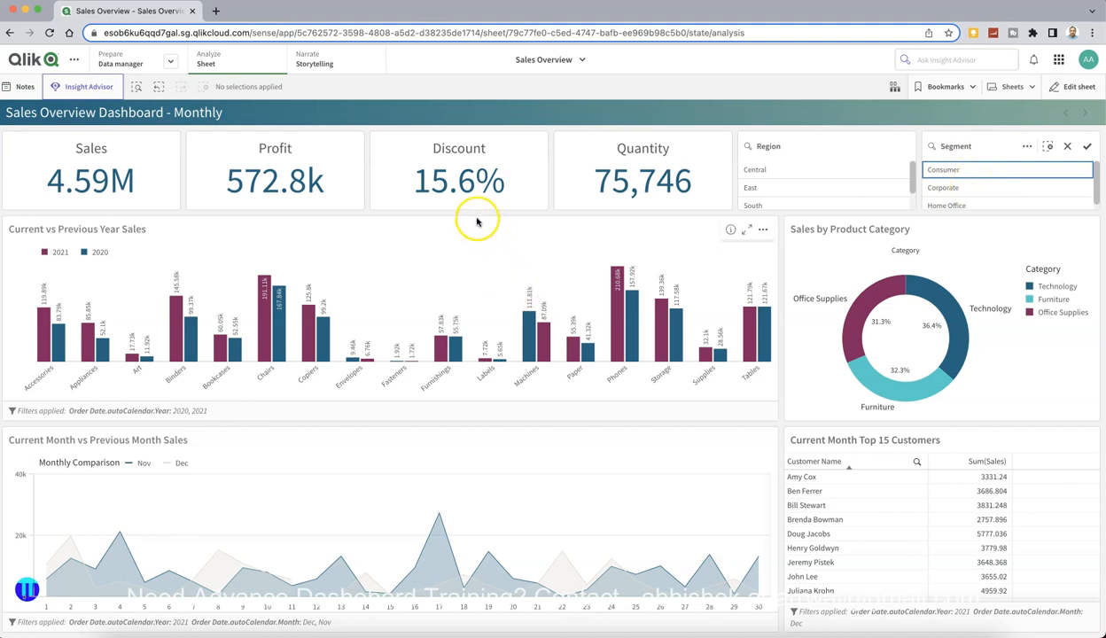
- Search the web for "qlik sense cloud login" in a new browser tab
left_click(218, 15)
type("qlik")
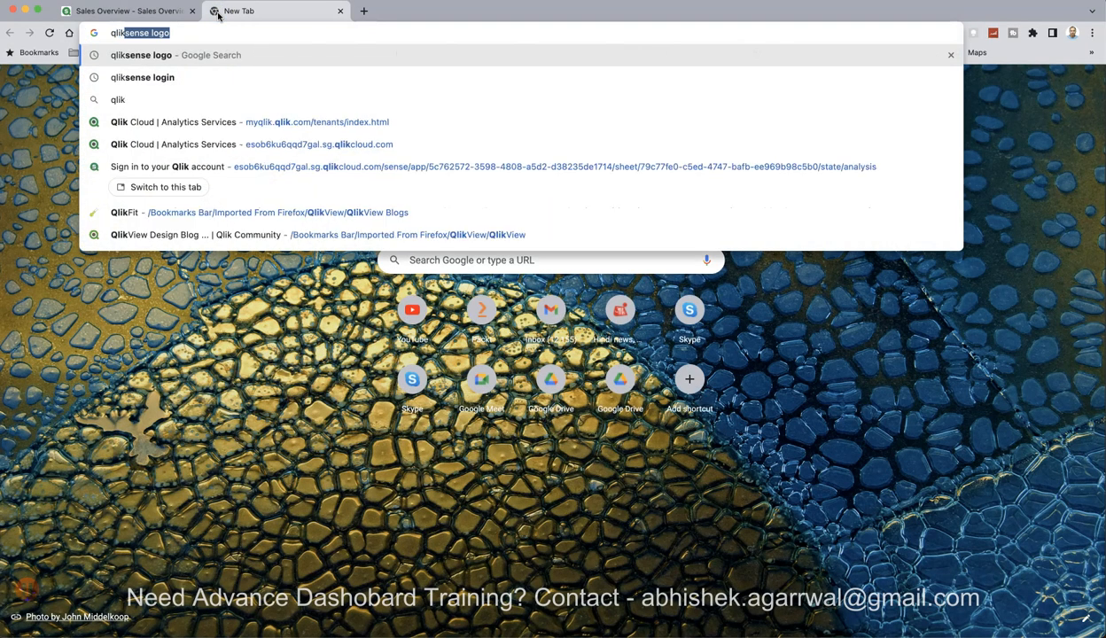
type("sense cloud")
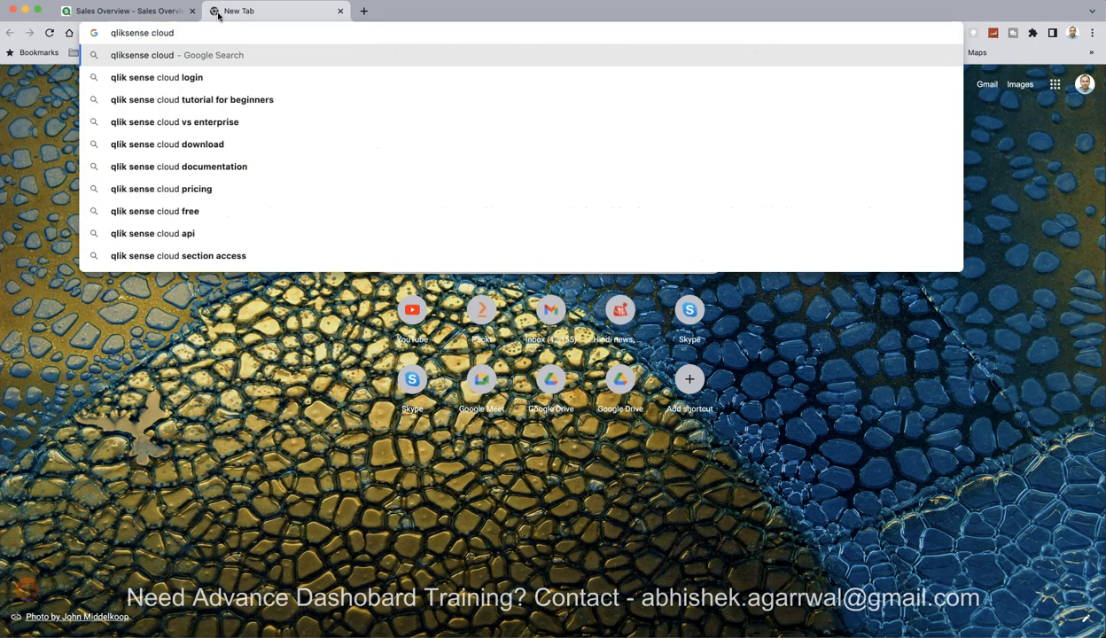
key("Down")
key("Return")
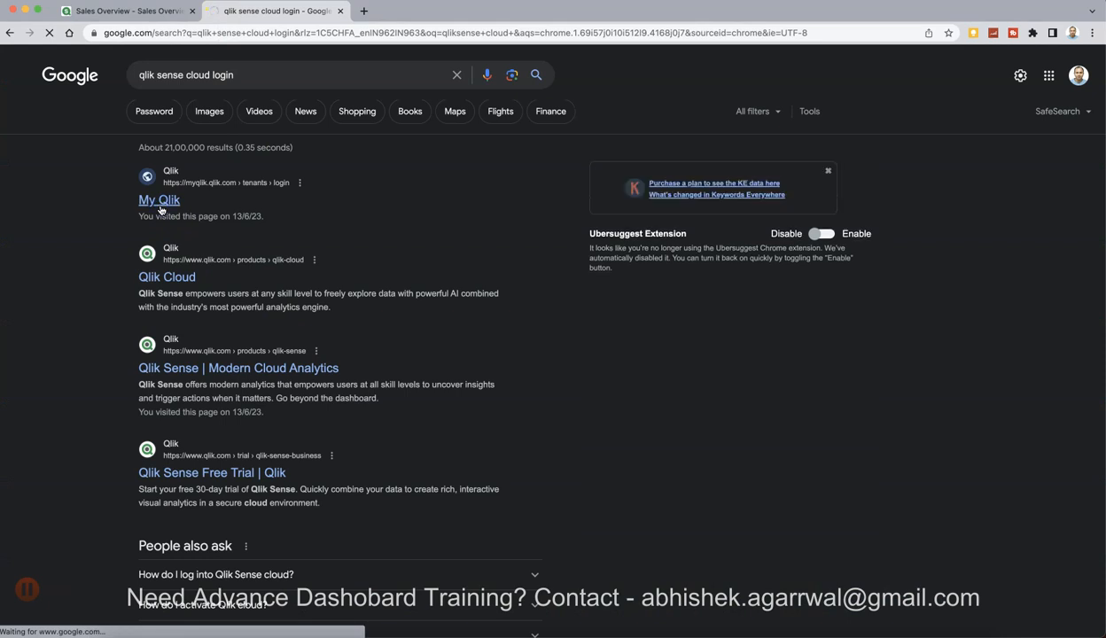
- Open the My Qlik login result, enter the cloud hub and close the welcome tour
left_click(161, 209)
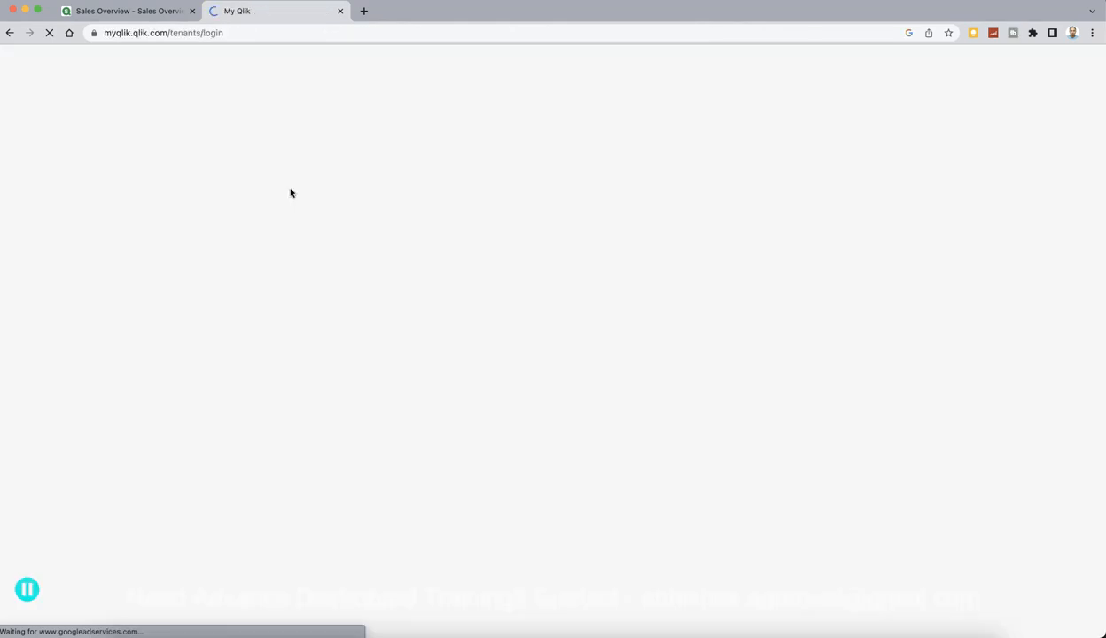
left_click(462, 159)
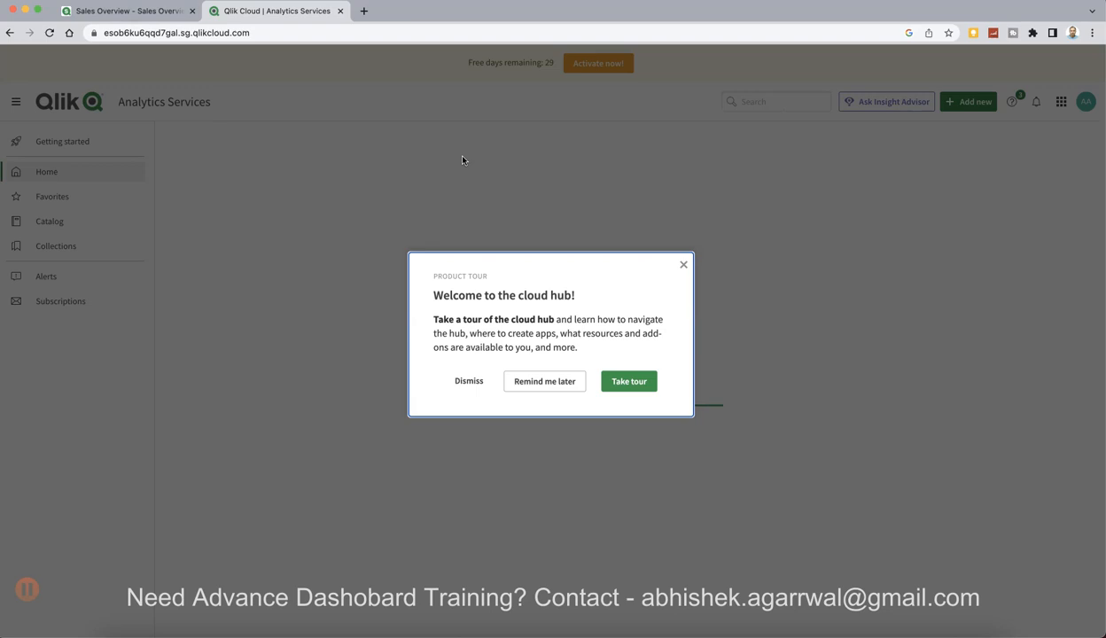
left_click(683, 266)
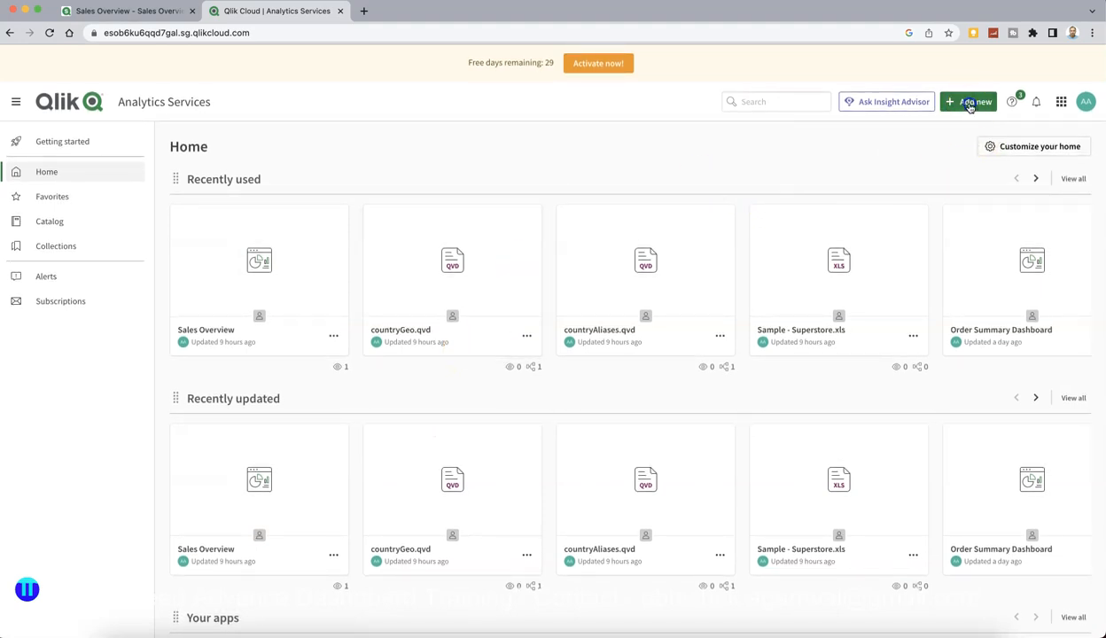
- Create a new analytics app named "Sales Business Overview" in the Personal space
left_click(969, 103)
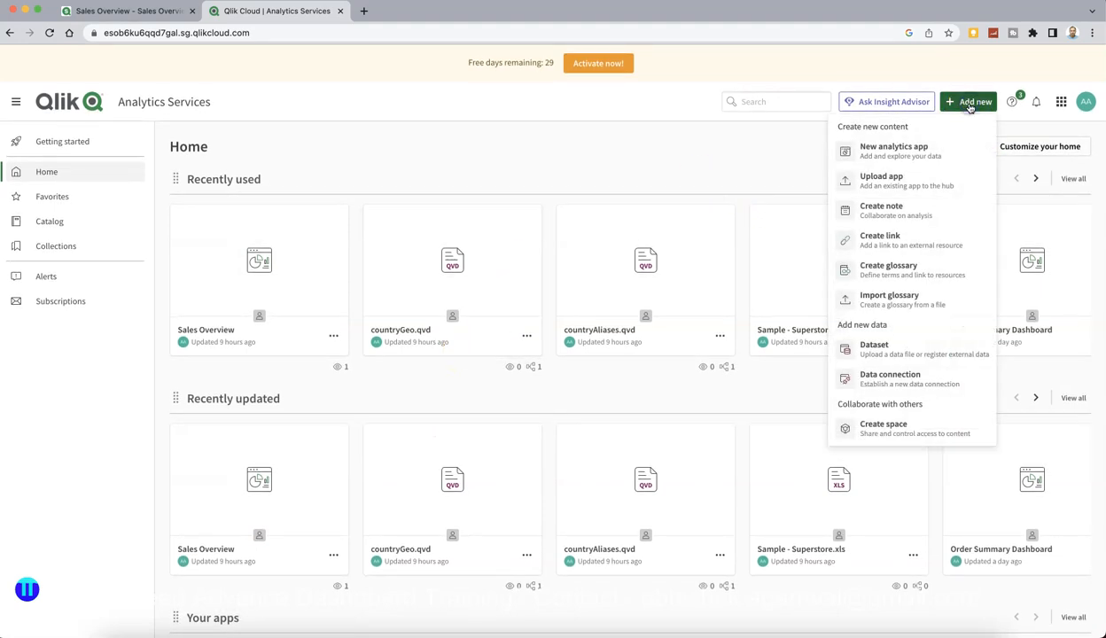
left_click(884, 157)
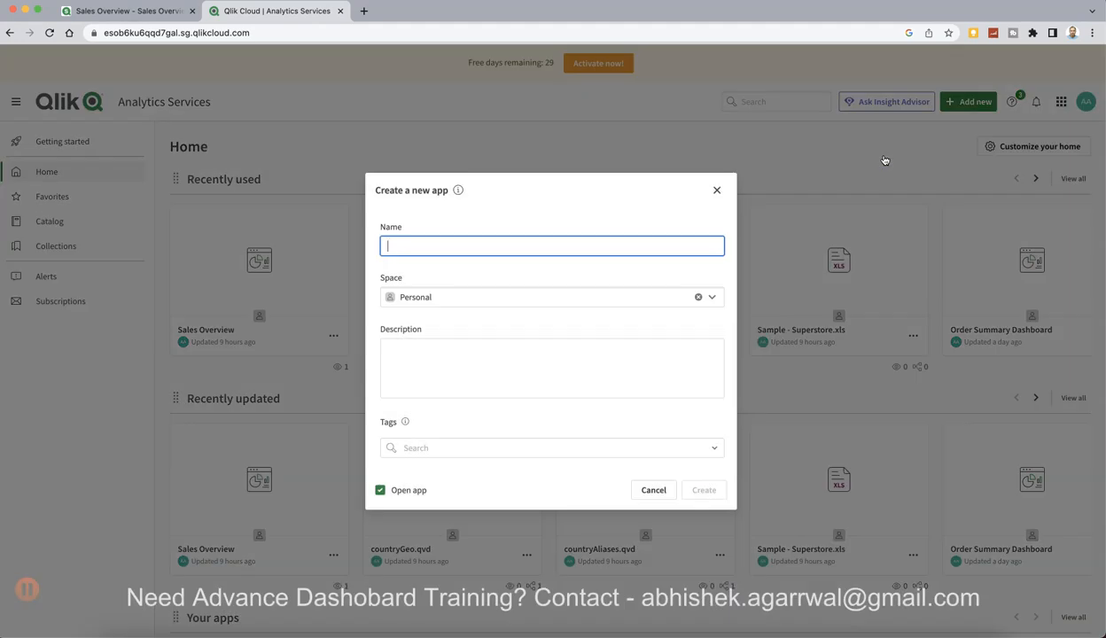
type("Sales Business Overview")
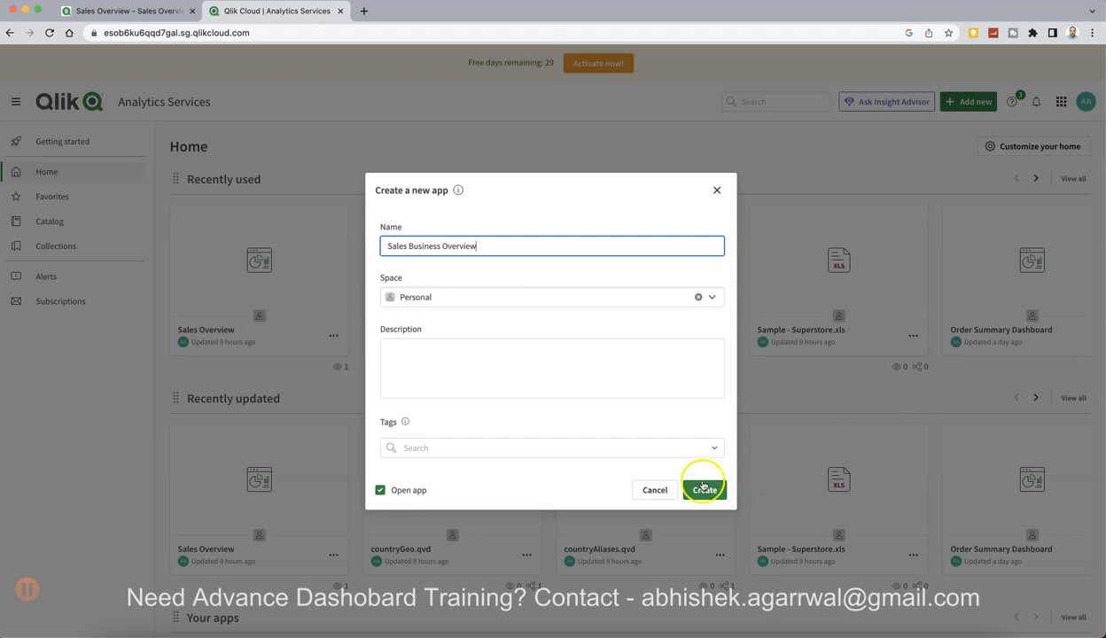
left_click(705, 490)
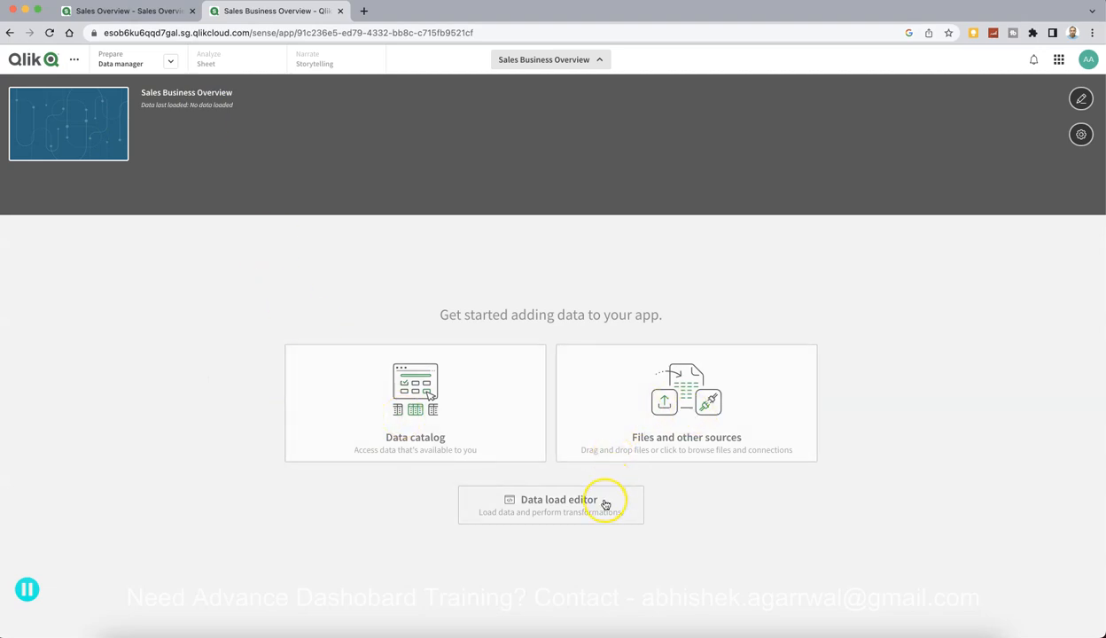
- Upload Sample - Superstore.xls as the app's data source, replacing the existing copy in the data files
left_click(687, 396)
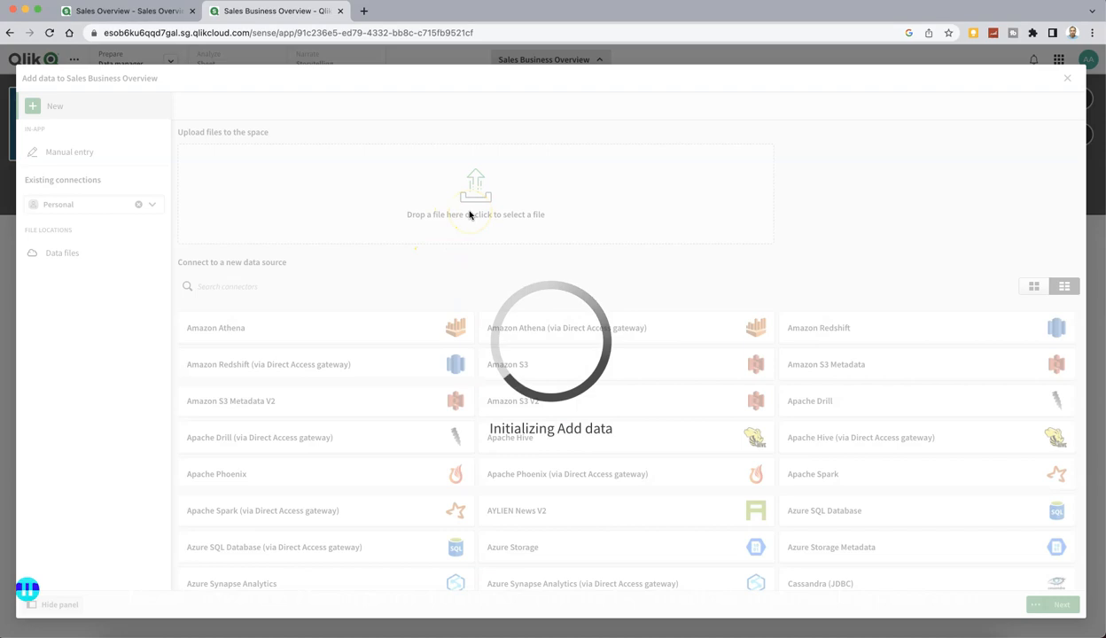
left_click(467, 208)
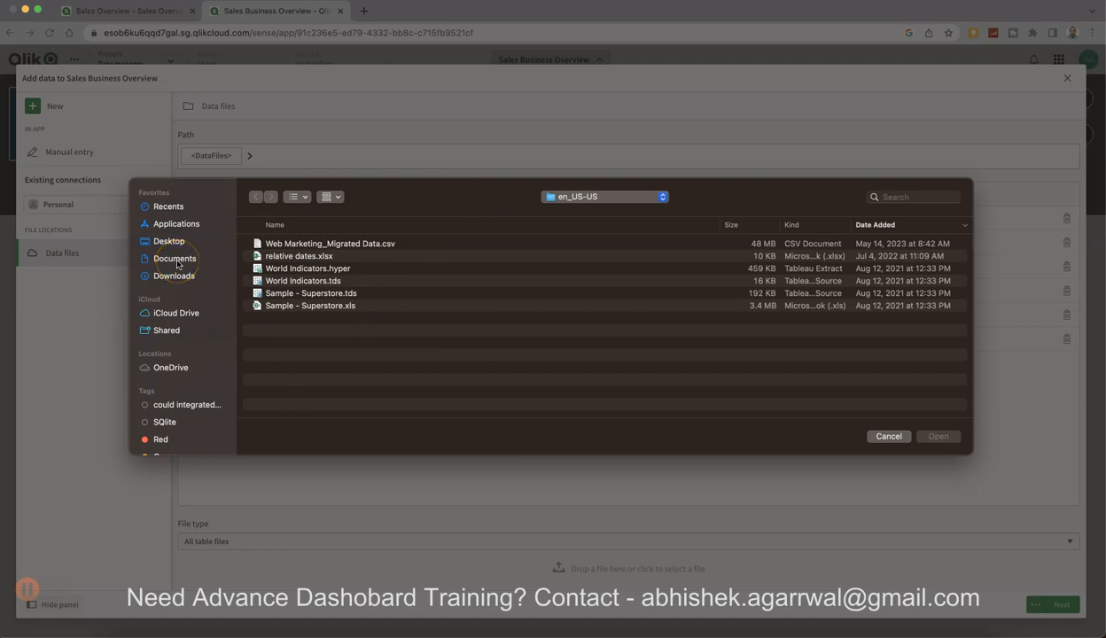
double_click(334, 304)
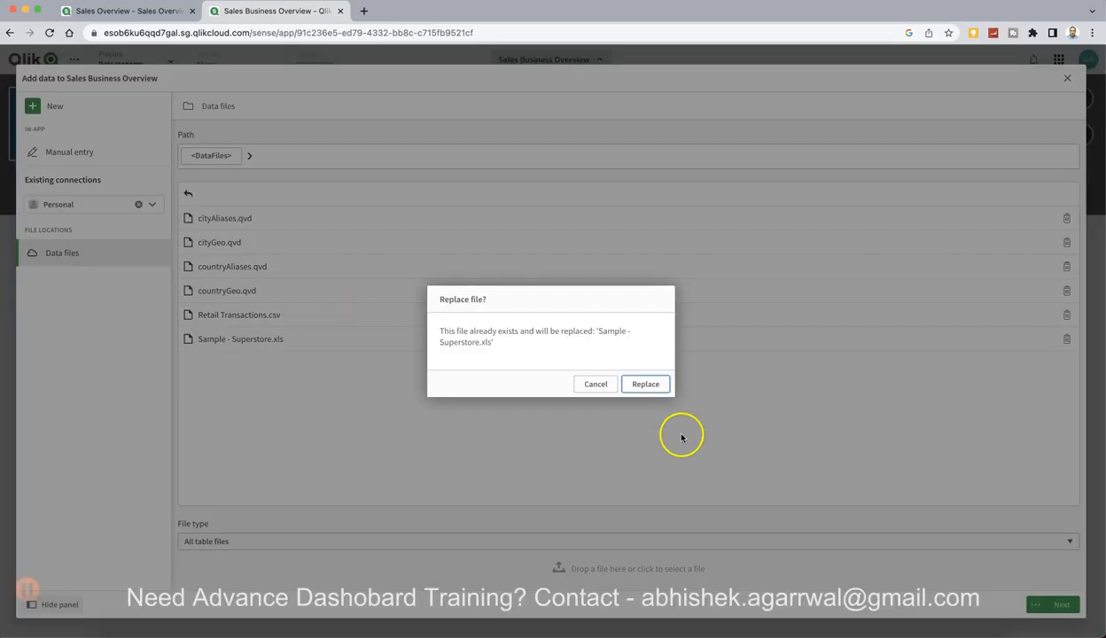
left_click(645, 385)
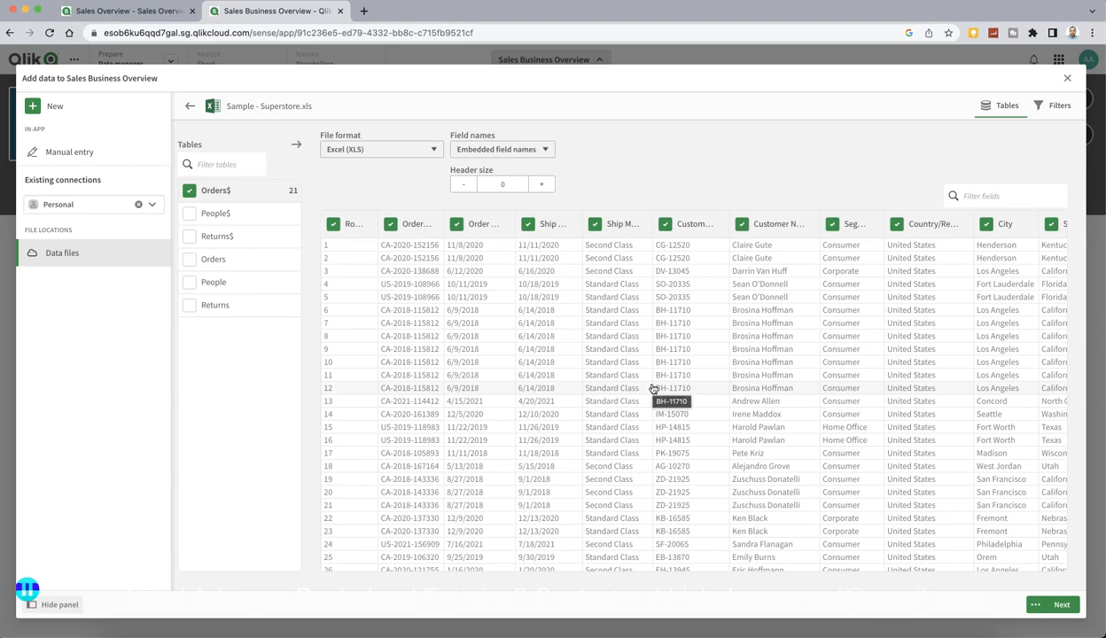
- Include the Orders table from the Superstore workbook and review the columns in the data preview
left_click(190, 261)
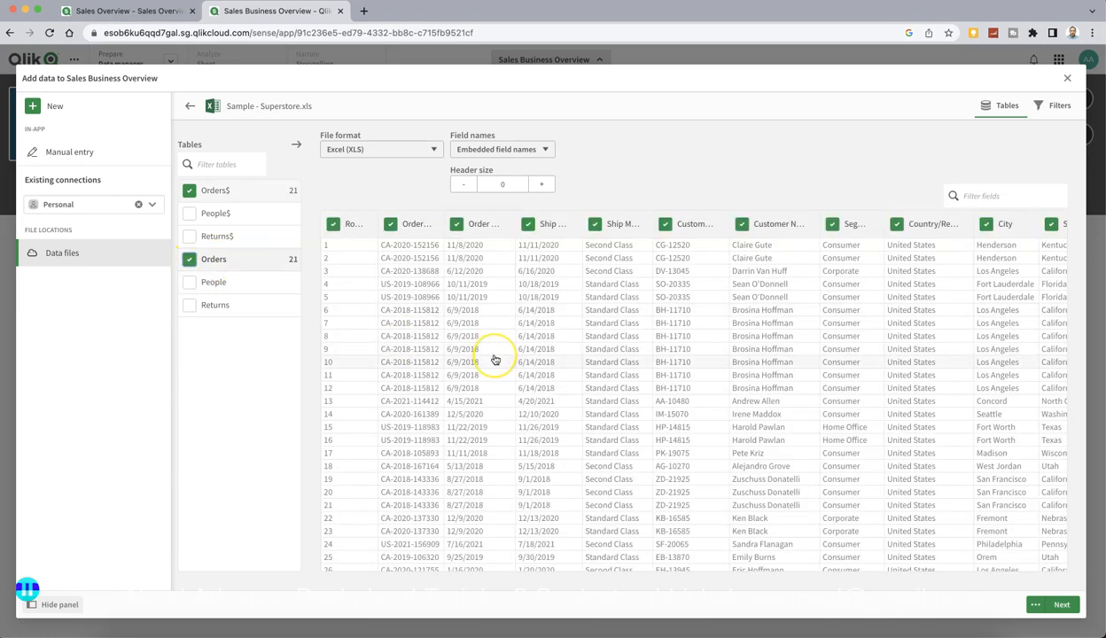
scroll(495, 359, "right", 10)
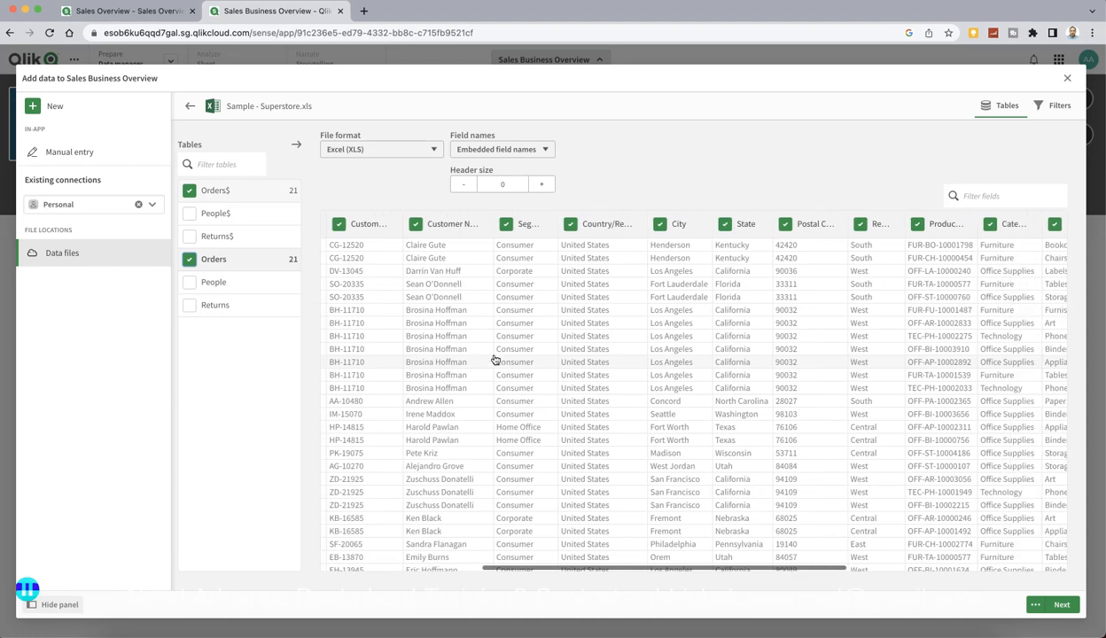
scroll(495, 359, "right", 2)
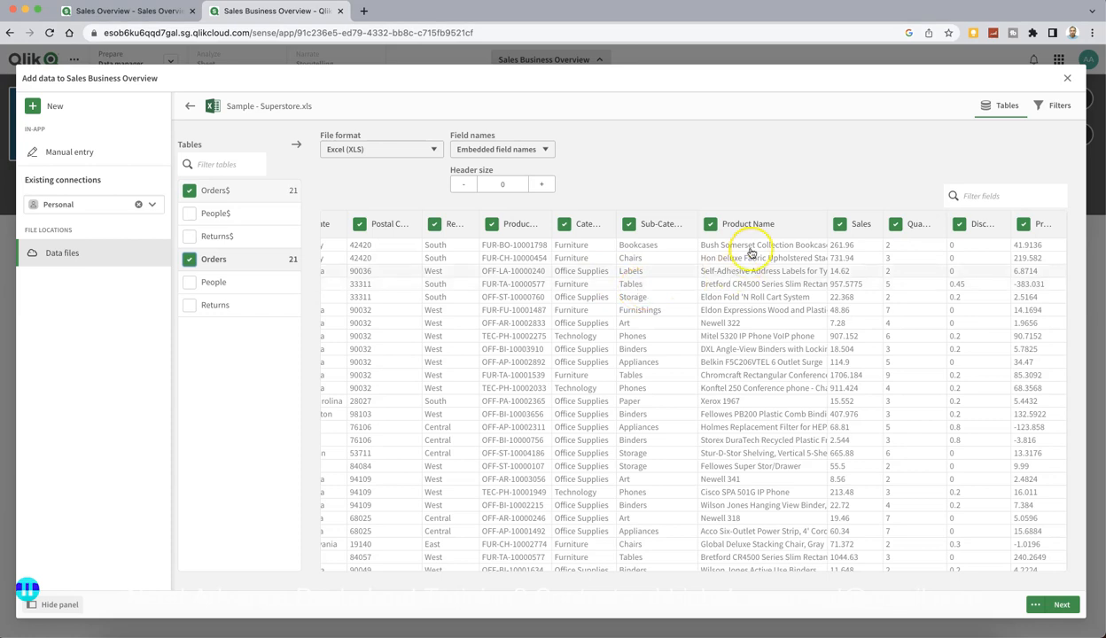
scroll(775, 333, "left", 15)
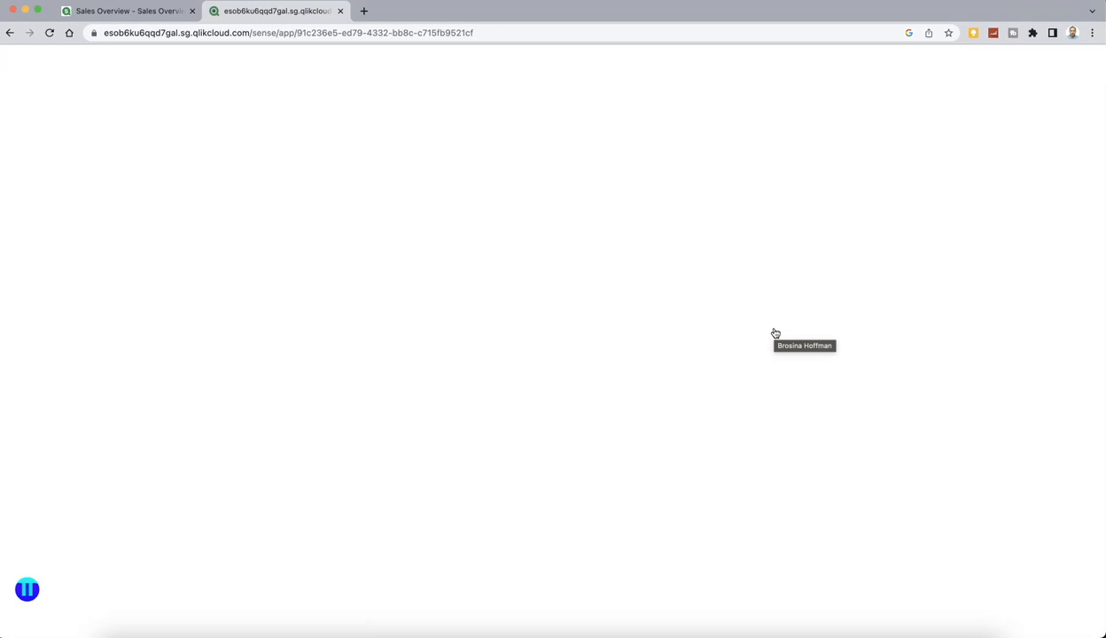
- Upload Sample - Superstore.xls from the computer to the app's data files and replace the existing copy
left_click(632, 359)
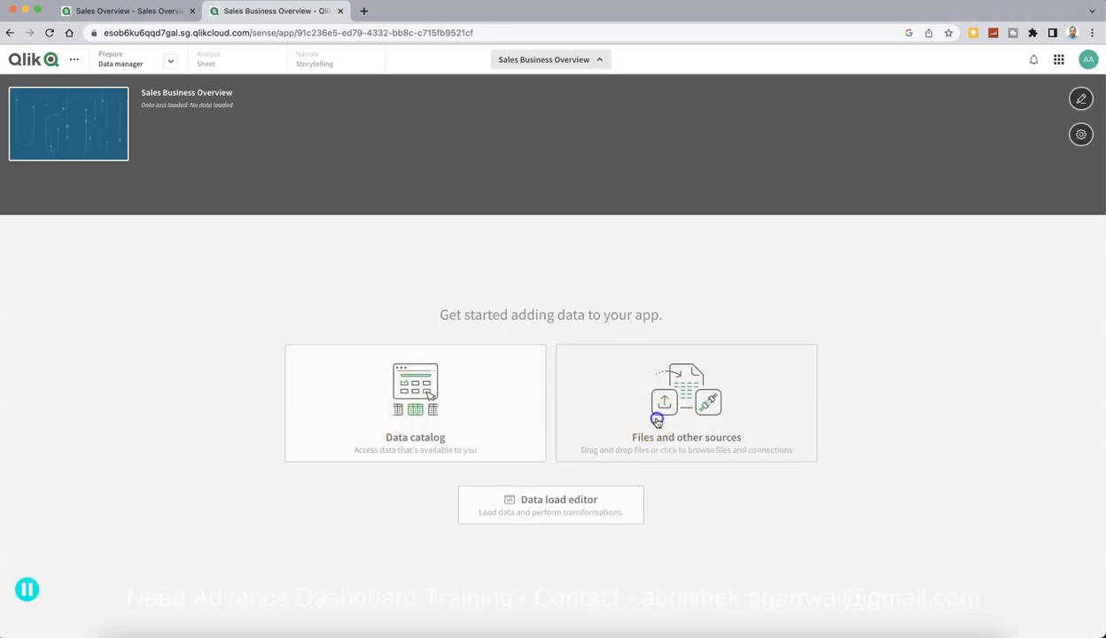
left_click(655, 421)
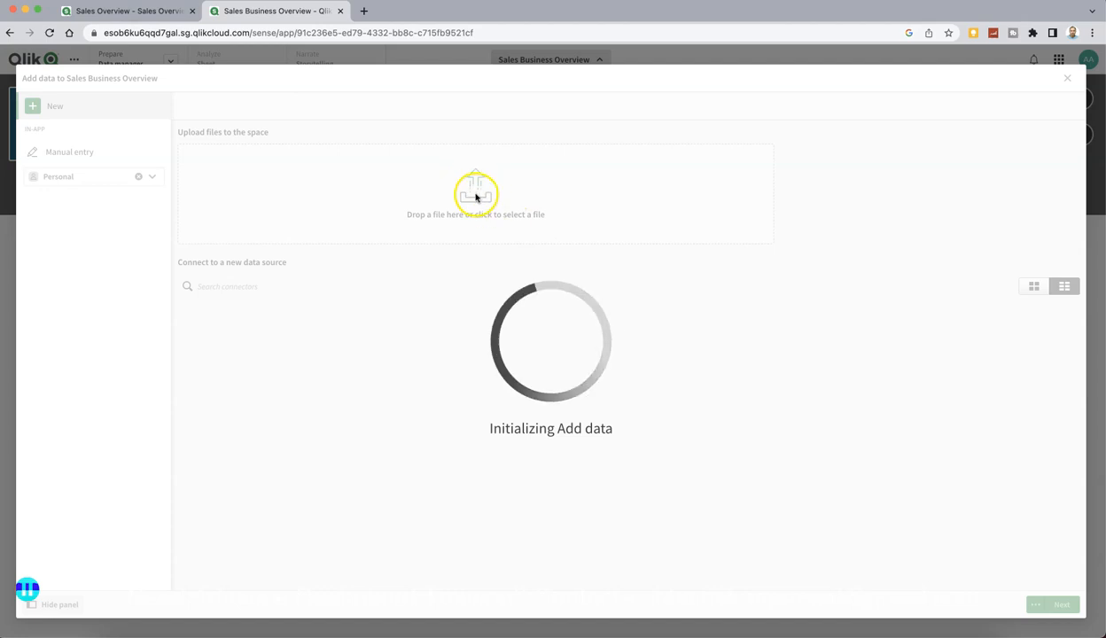
left_click(475, 170)
double_click(316, 305)
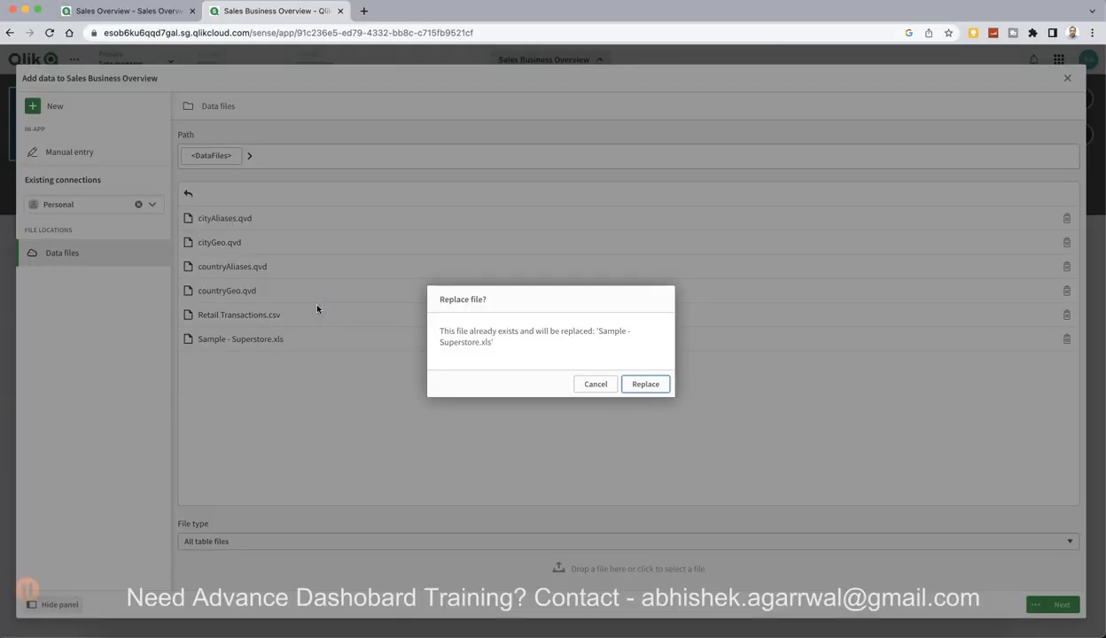
left_click(656, 383)
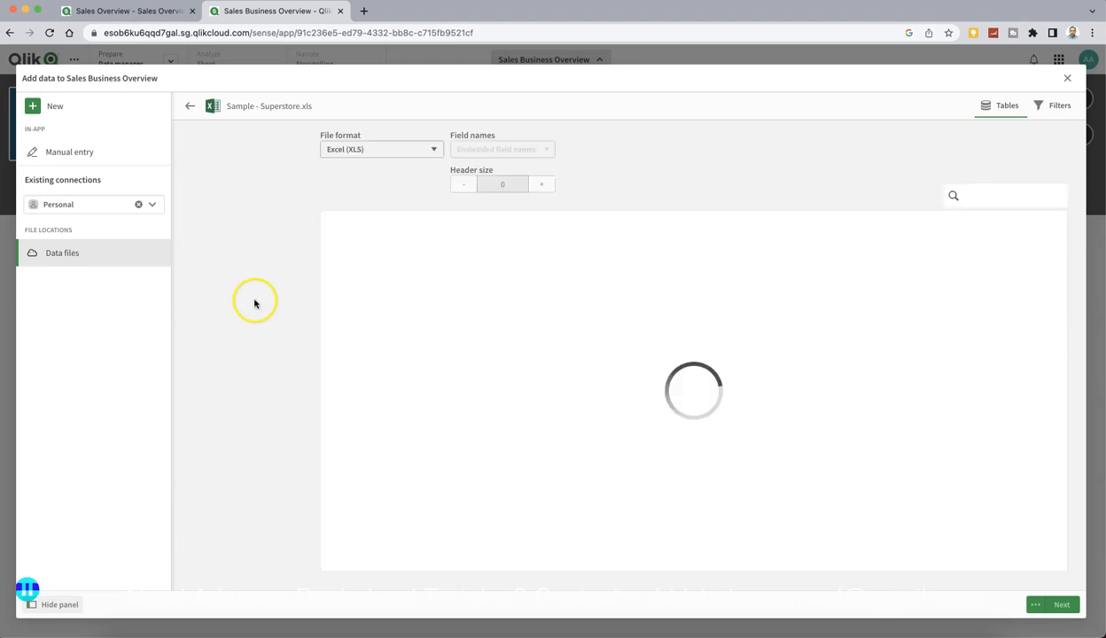
- Include the Orders table alongside Orders$ and look through its fields in the data preview
left_click(189, 261)
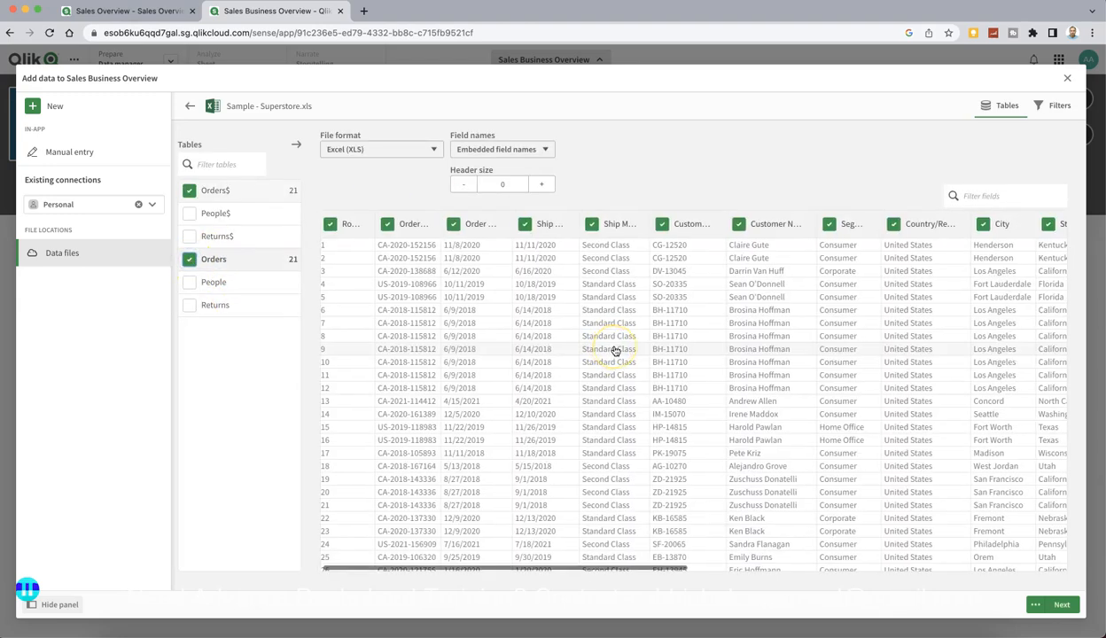
scroll(615, 351, "right", 3)
scroll(615, 350, "right", 8)
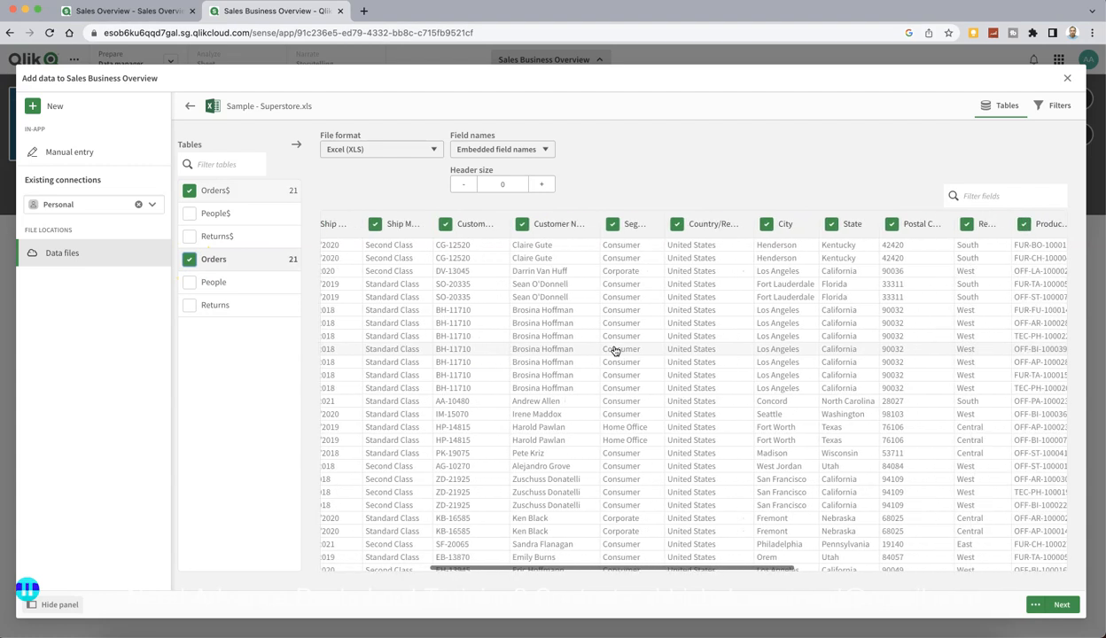
scroll(615, 350, "right", 6)
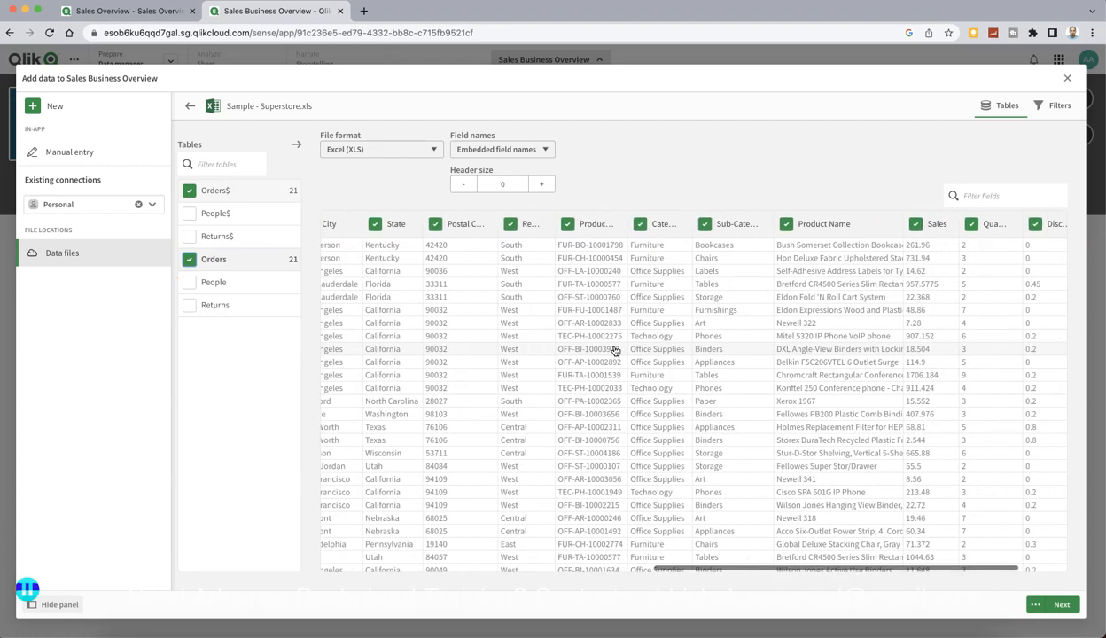
left_click(871, 376)
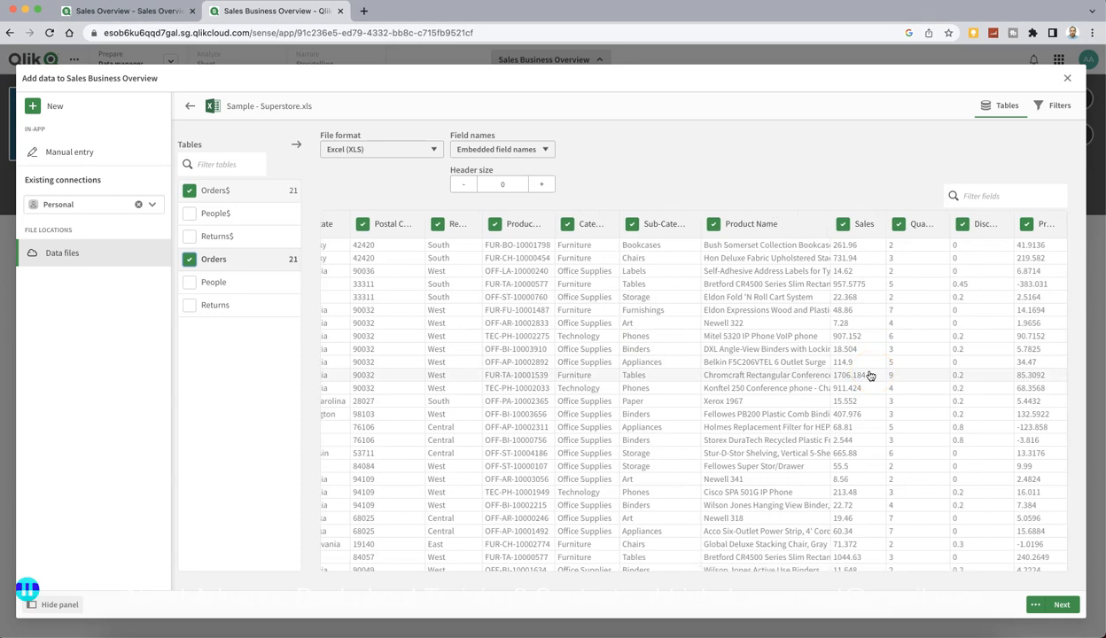
scroll(870, 376, "left", 15)
scroll(870, 375, "left", 14)
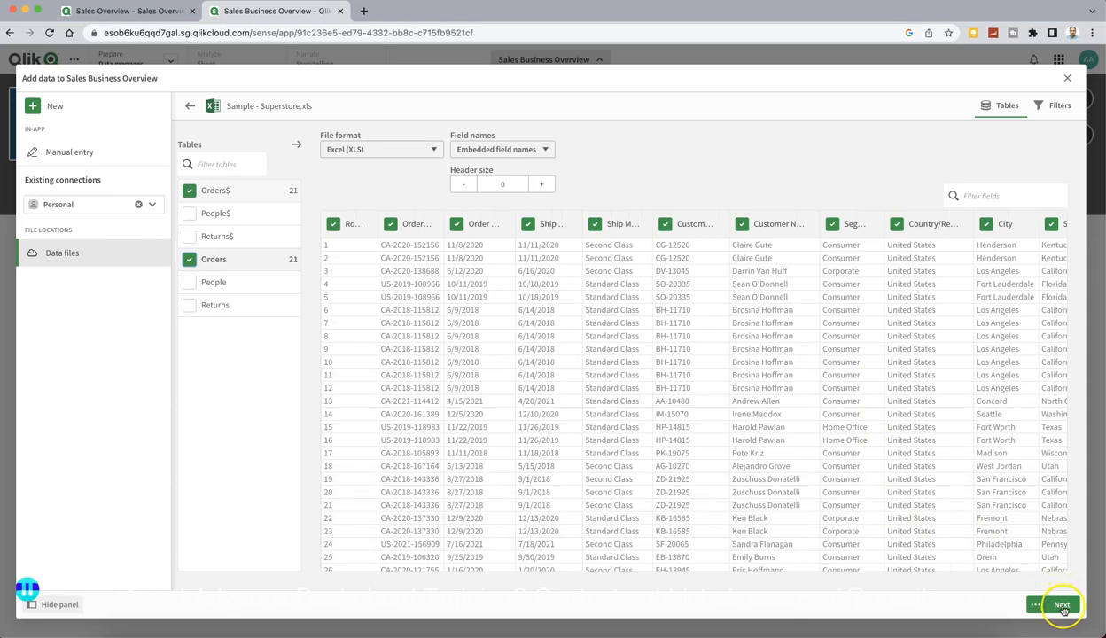
- Load the selected Superstore tables into the app and open the new sheet for editing
left_click(1062, 606)
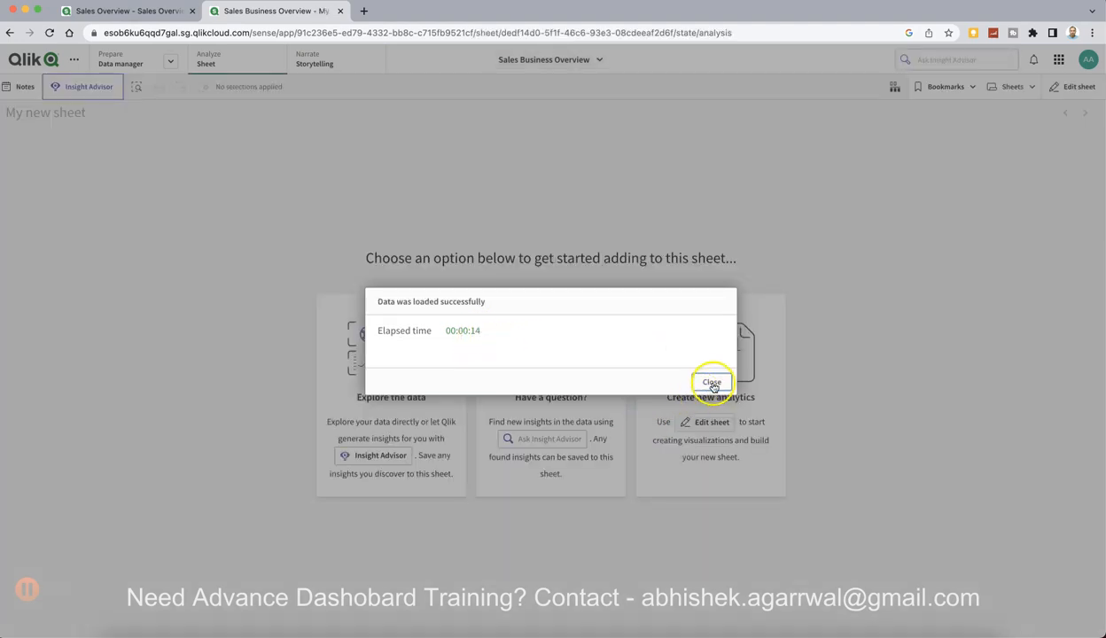
left_click(711, 383)
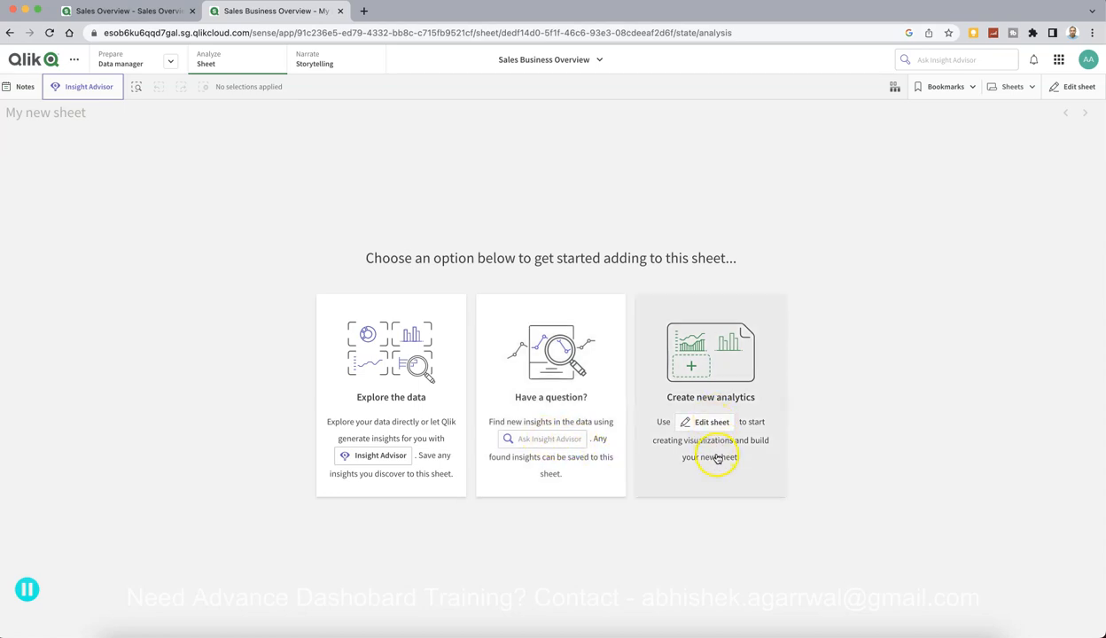
left_click(712, 423)
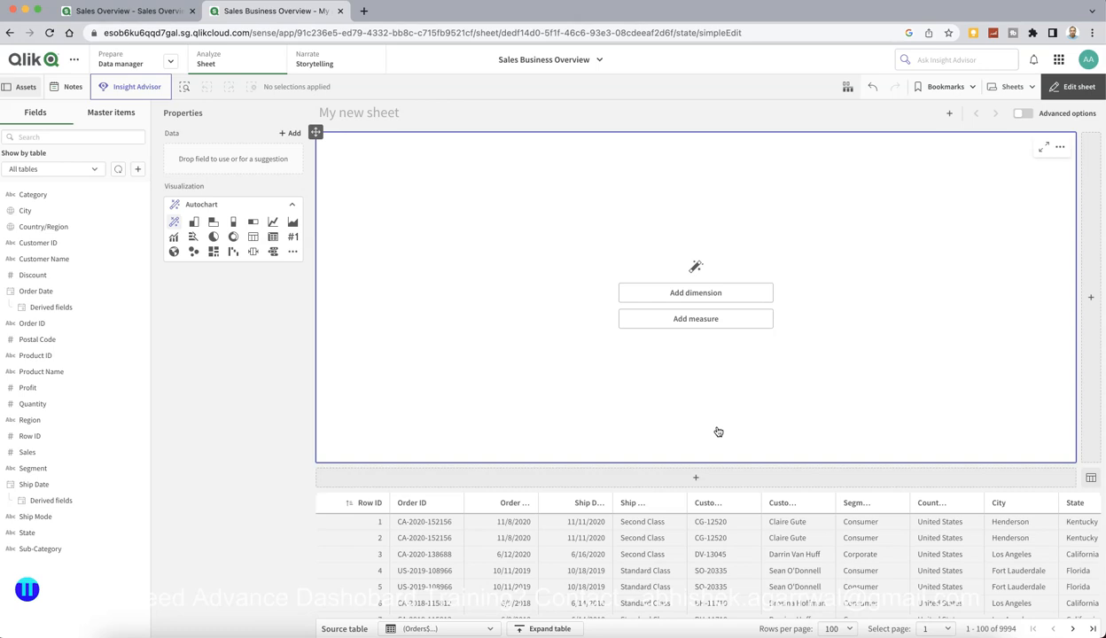
left_click(411, 369)
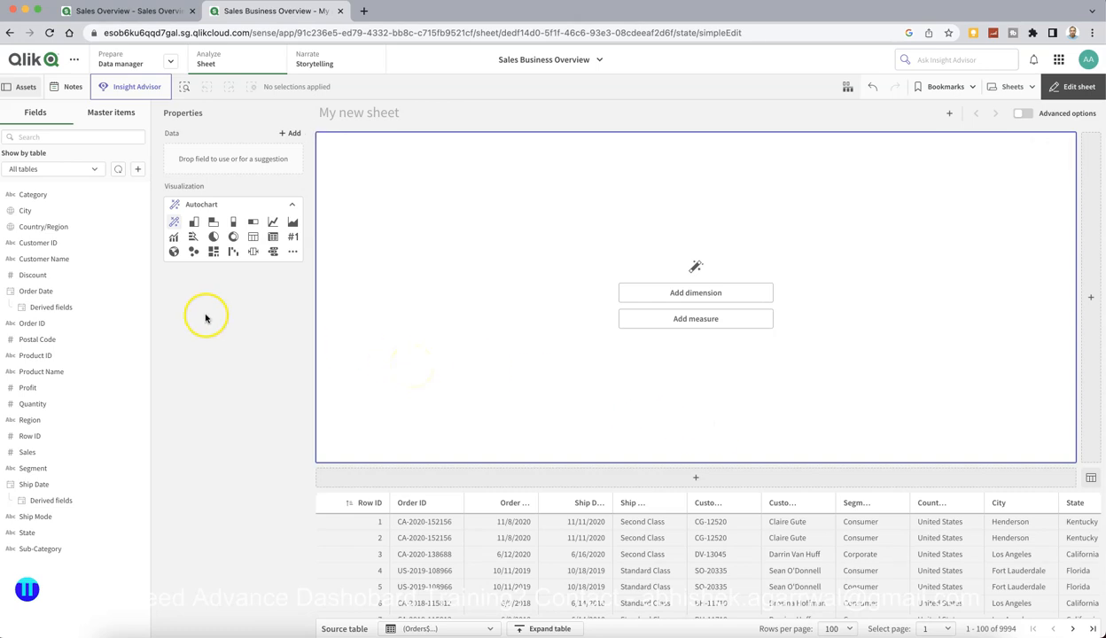
- Turn the empty chart into a KPI with Sum(Sales) as its first measure
left_click(293, 236)
left_click(295, 239)
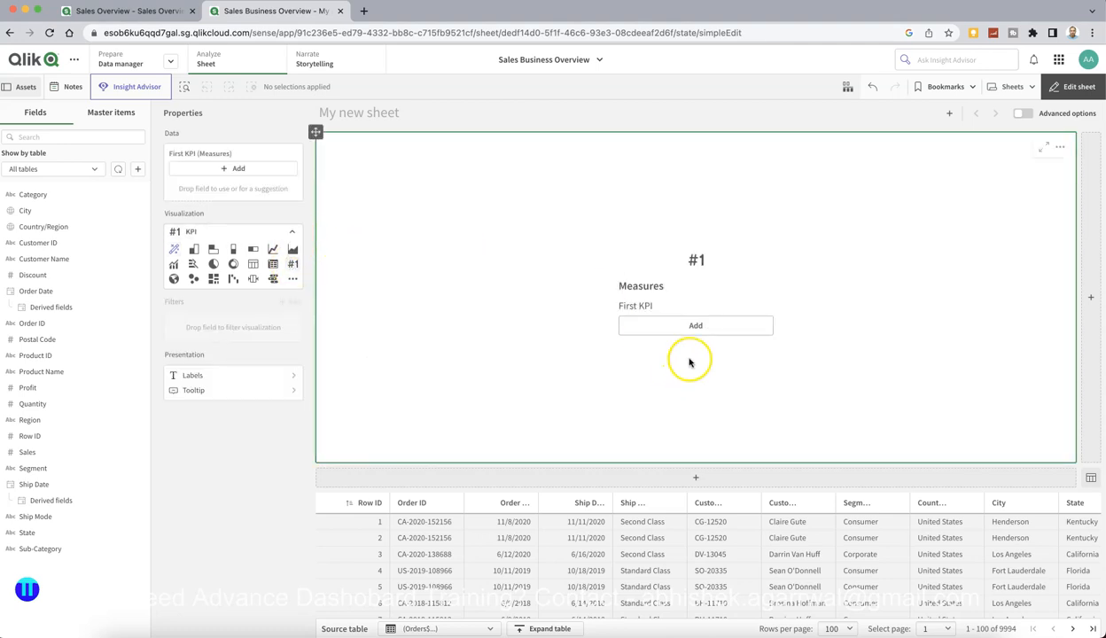
left_click(697, 326)
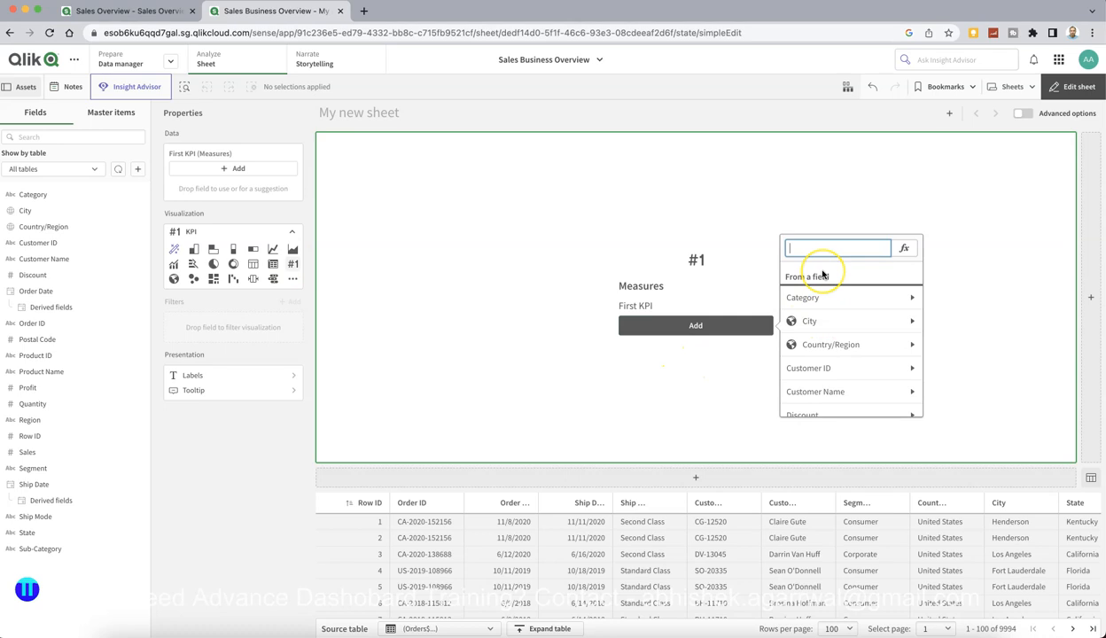
type("sales")
left_click(833, 300)
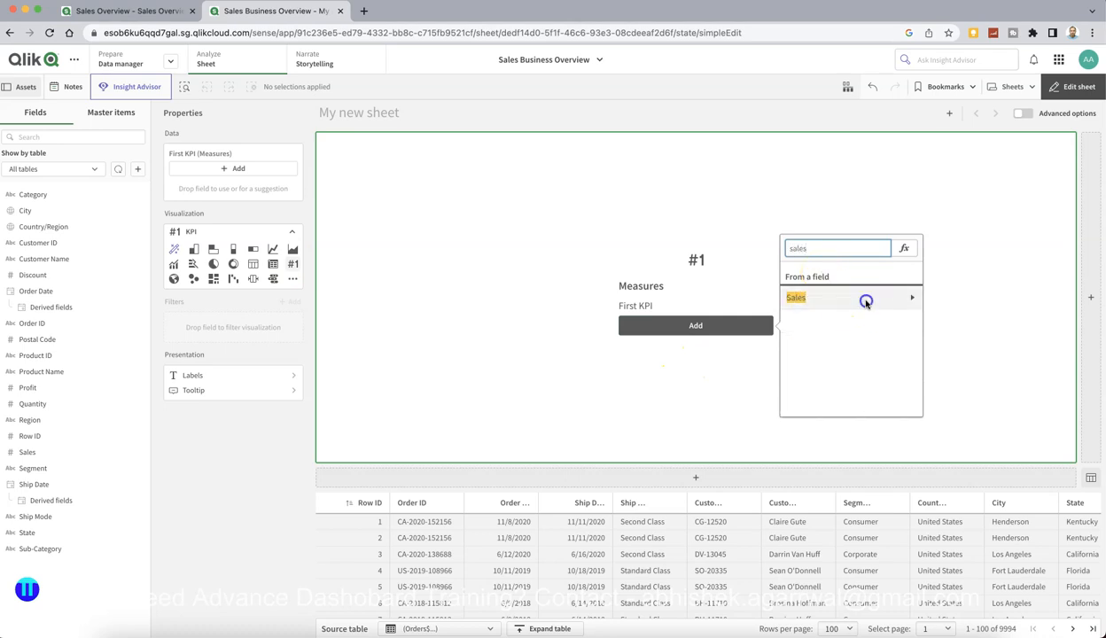
left_click(832, 290)
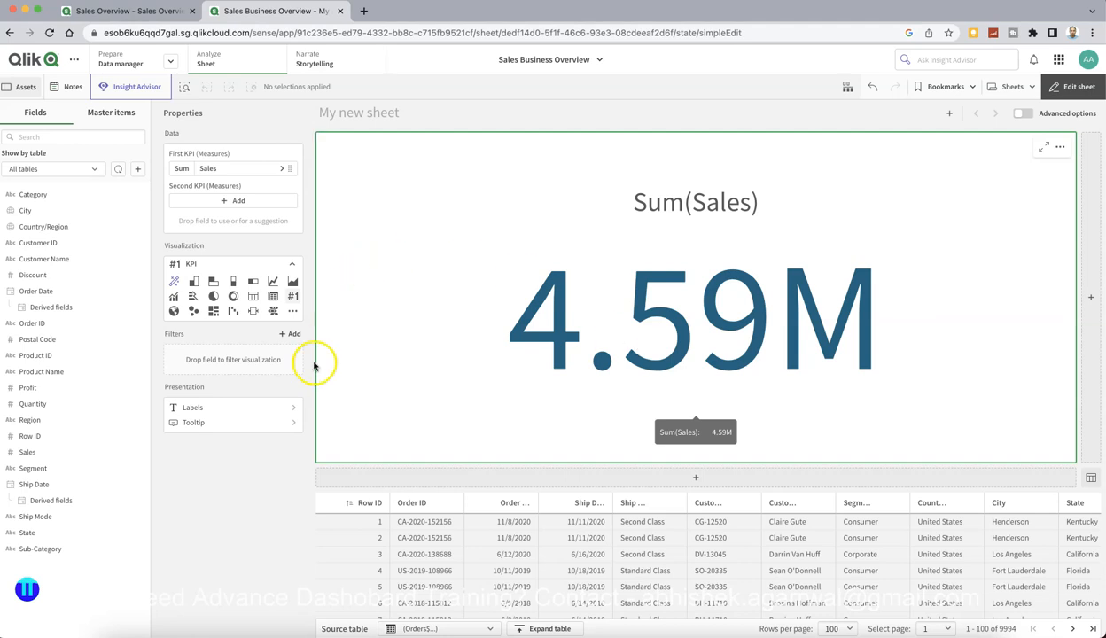
- Search the KPI's filter fields for "year" and examine the calendar fields derived from Order Date
left_click(290, 336)
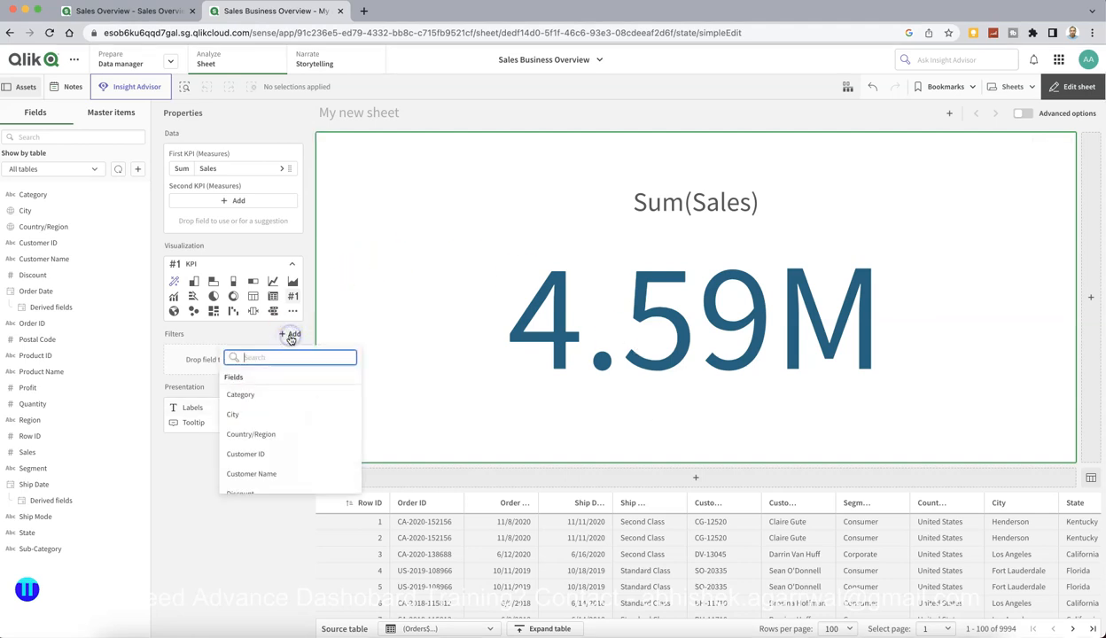
type("year")
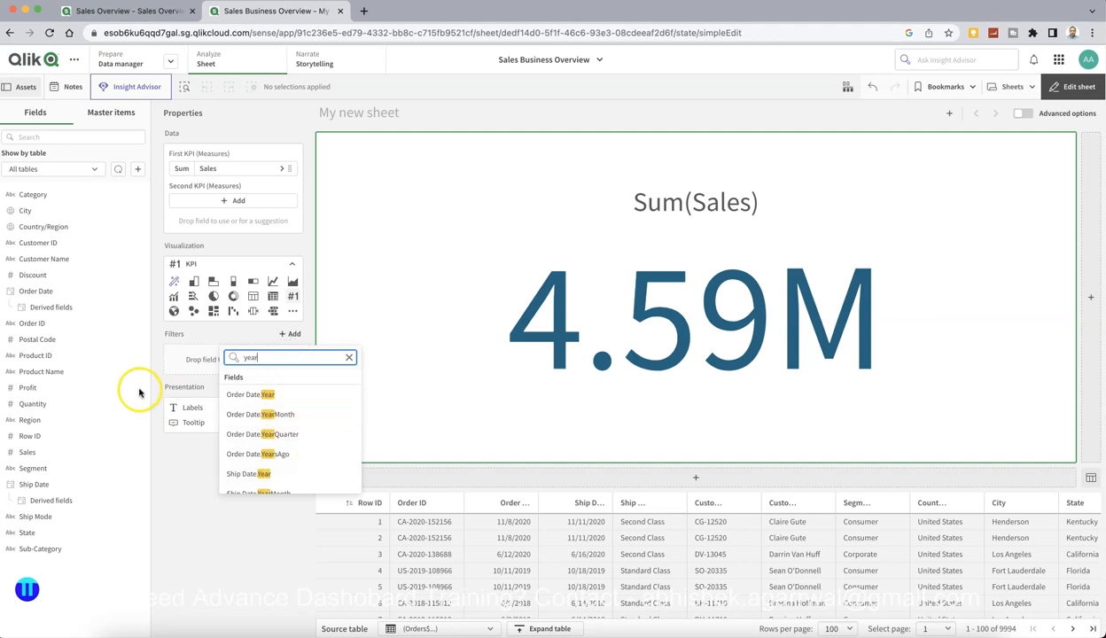
left_click(70, 309)
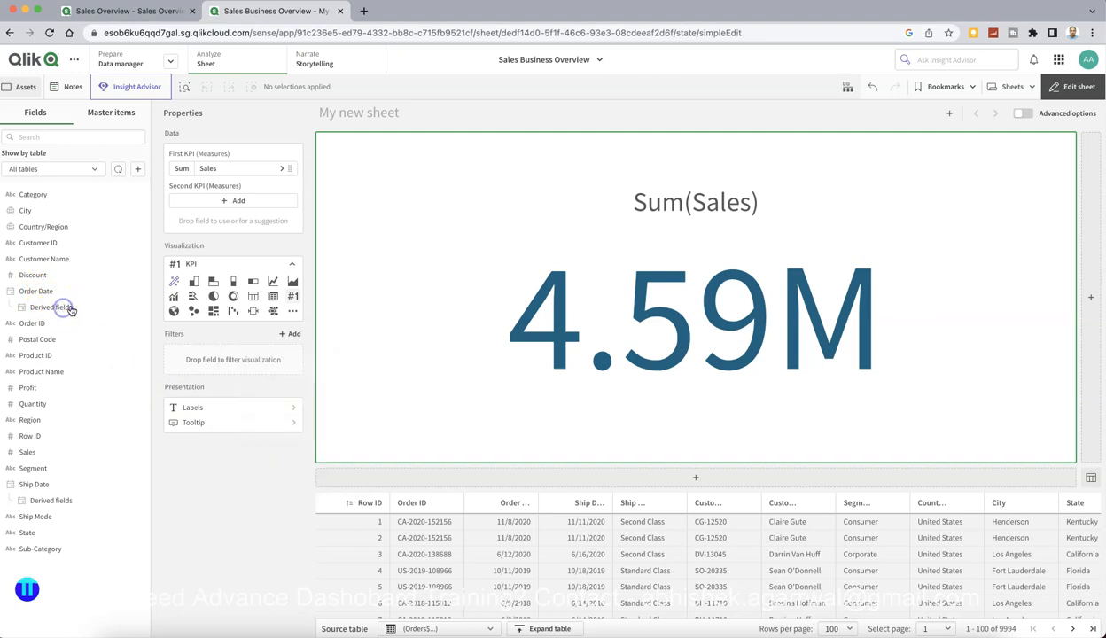
left_click(133, 308)
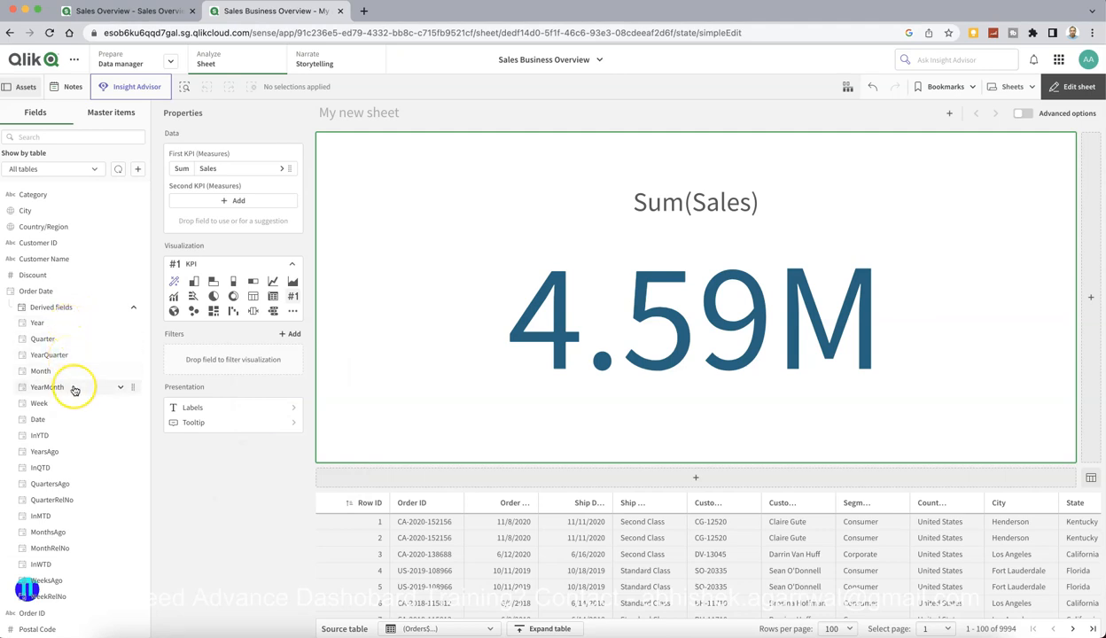
scroll(74, 391, "down", 2)
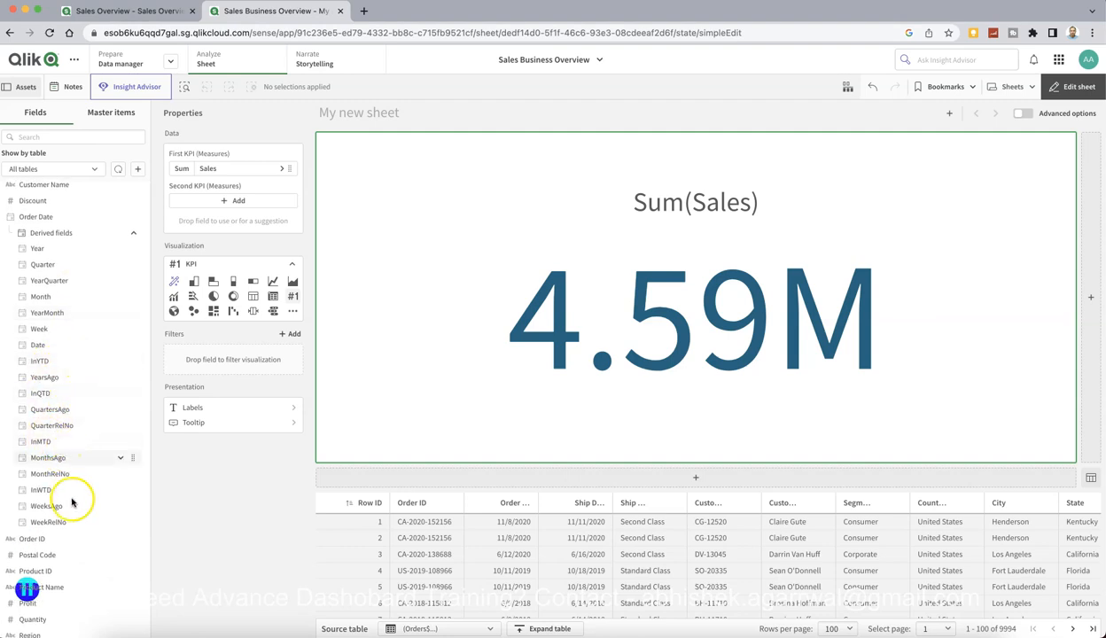
scroll(90, 533, "up", 3)
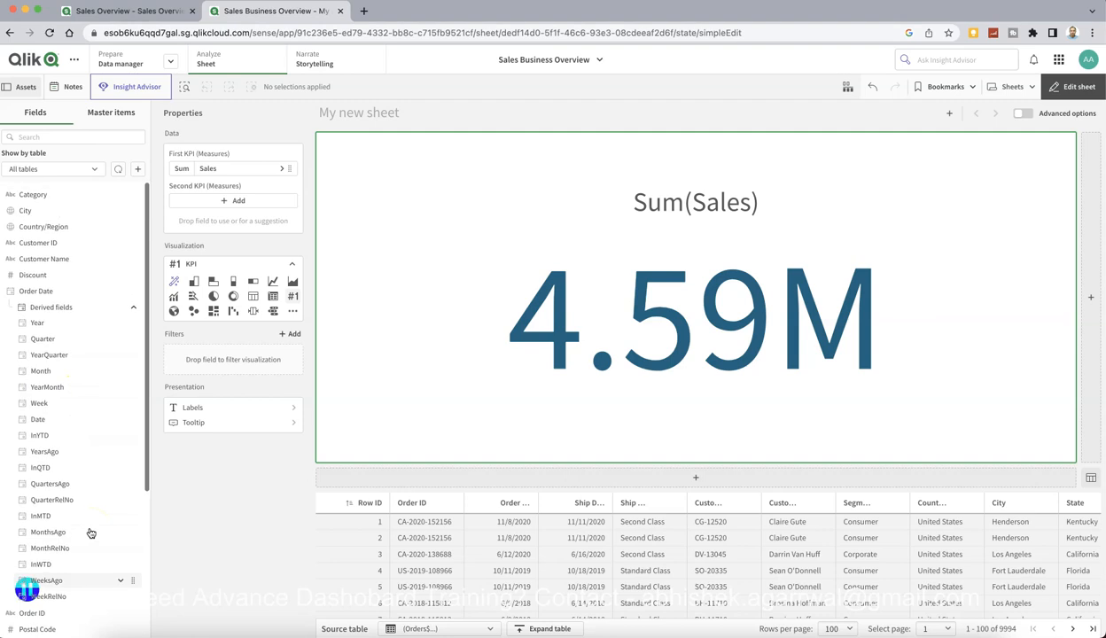
- Filter the sales KPI by the Order Date year, keeping only 2021
left_click(293, 334)
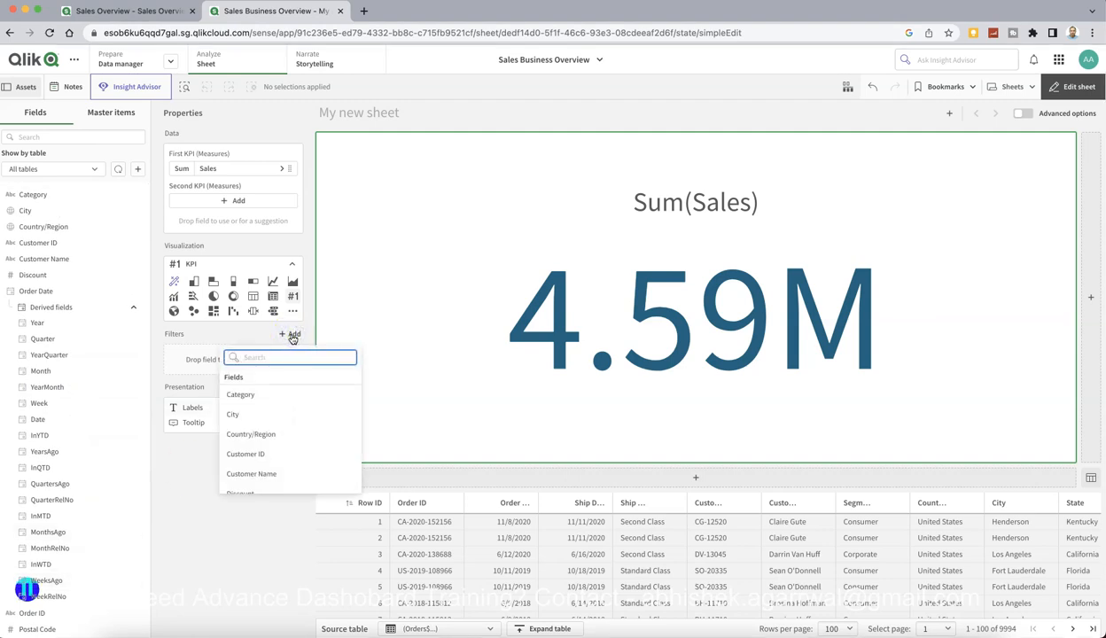
type("year")
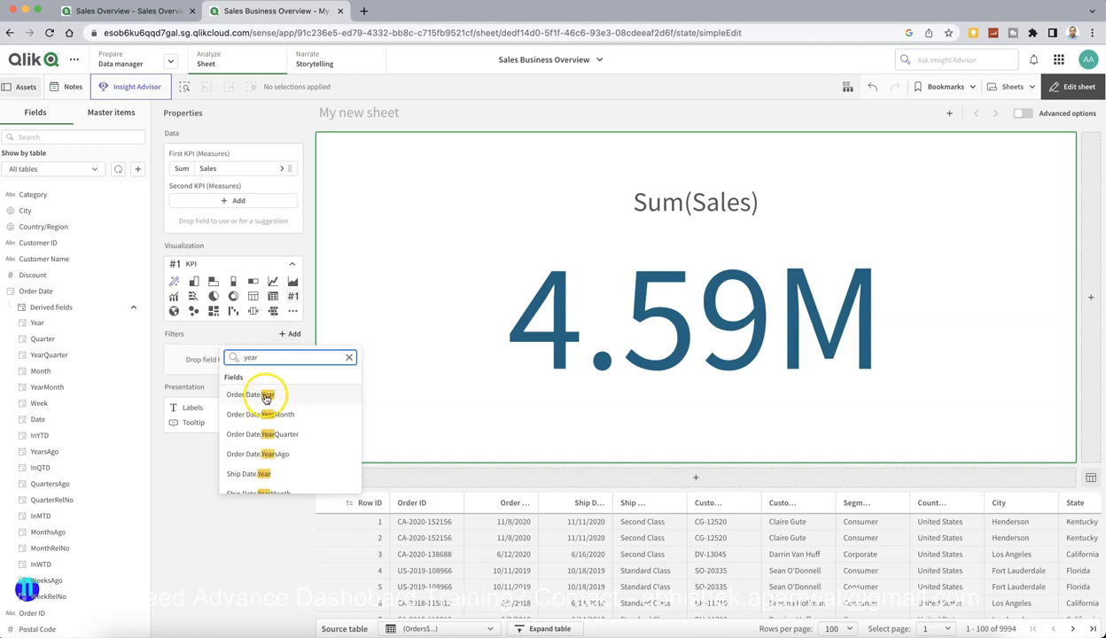
left_click(265, 396)
left_click(312, 392)
left_click(245, 501)
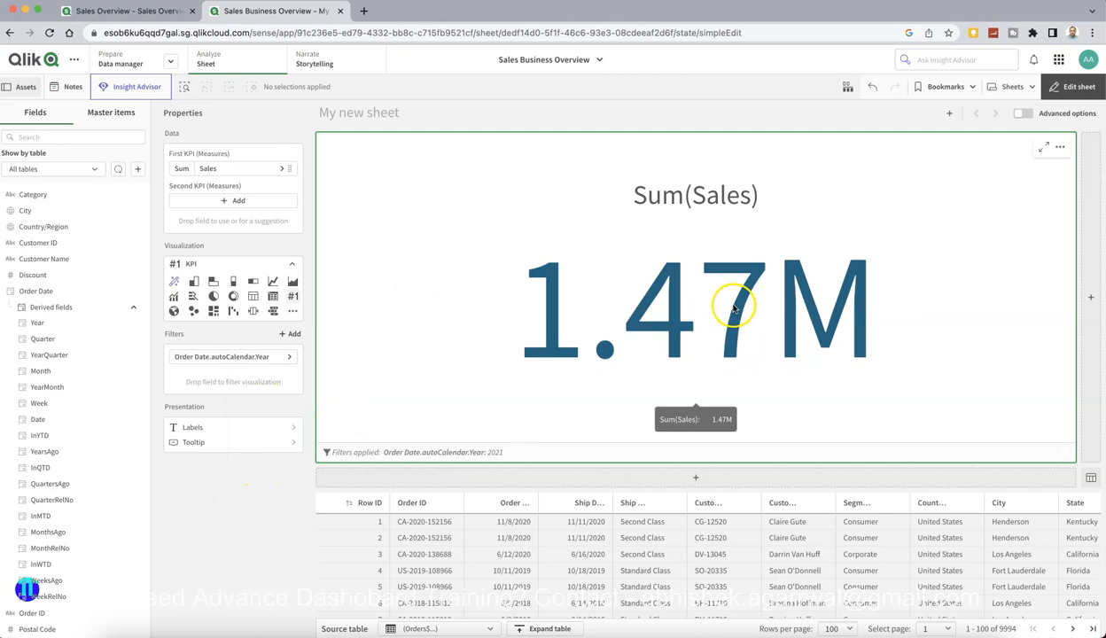
- Label the KPI's sales measure "CY Sales"
left_click(281, 170)
left_click(355, 237)
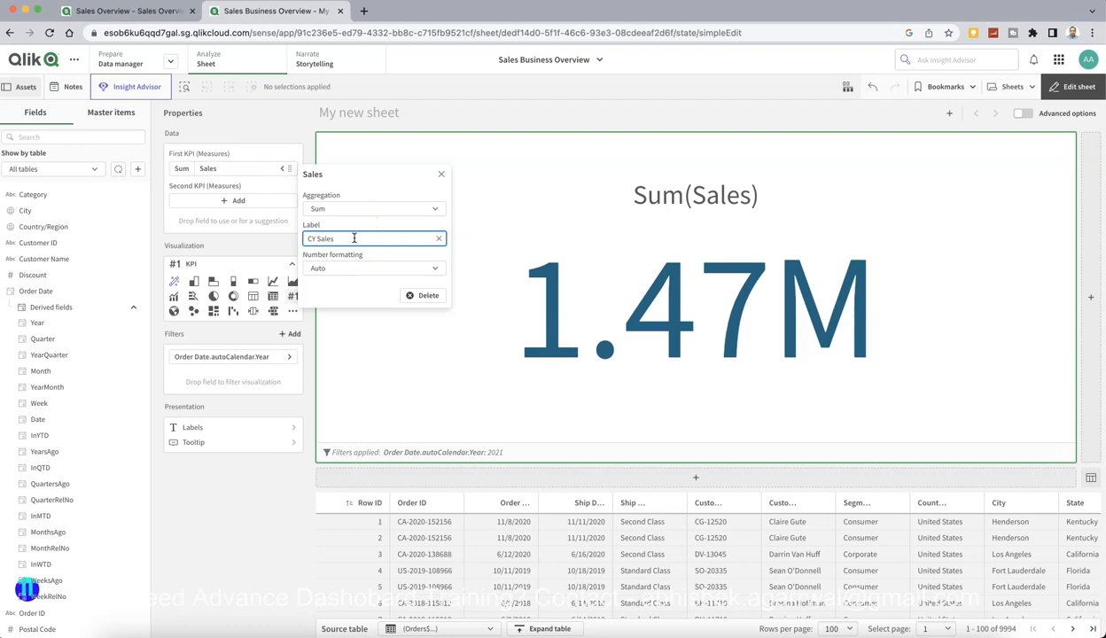
type("CY Sales")
key("Tab")
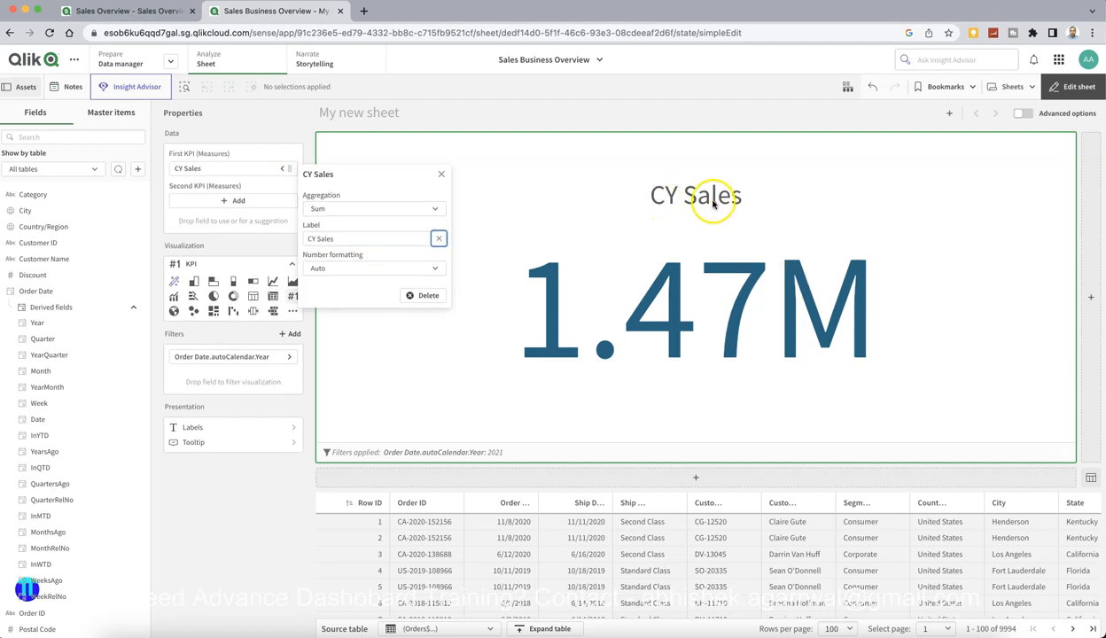
left_click(250, 517)
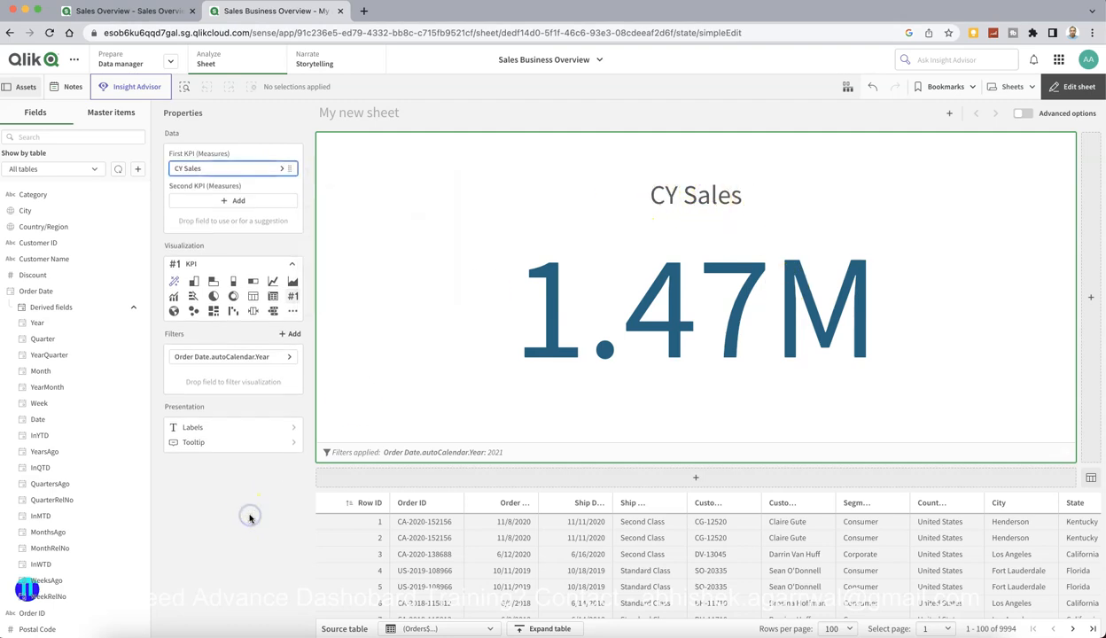
- Add a second KPI to the right of CY Sales with Sum(Profit) as its first measure
mouse_move(547, 317)
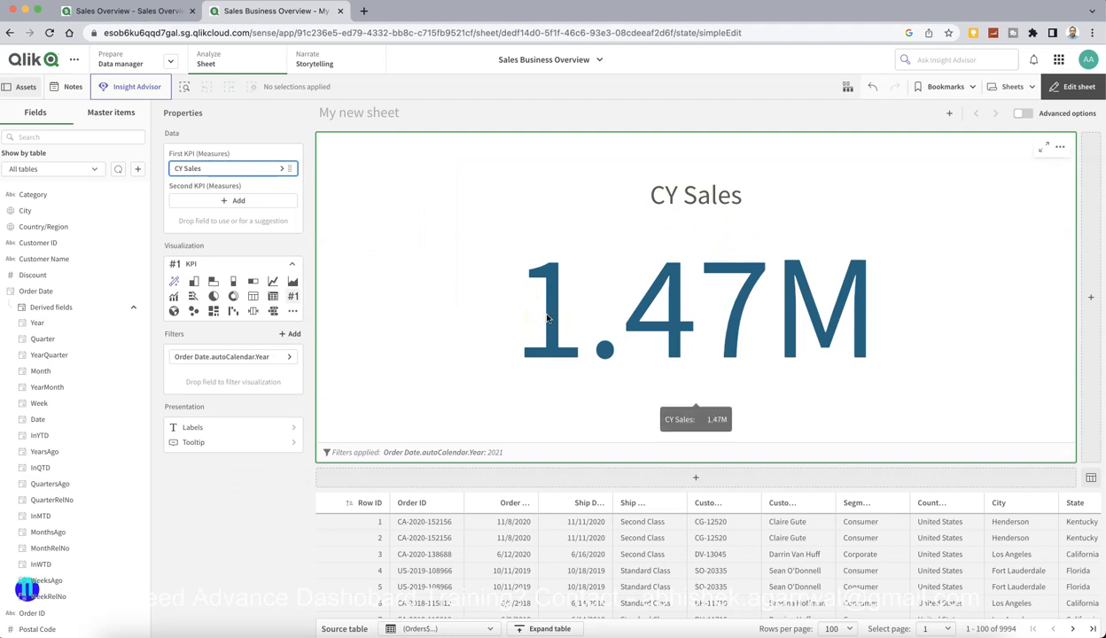
left_click(1093, 296)
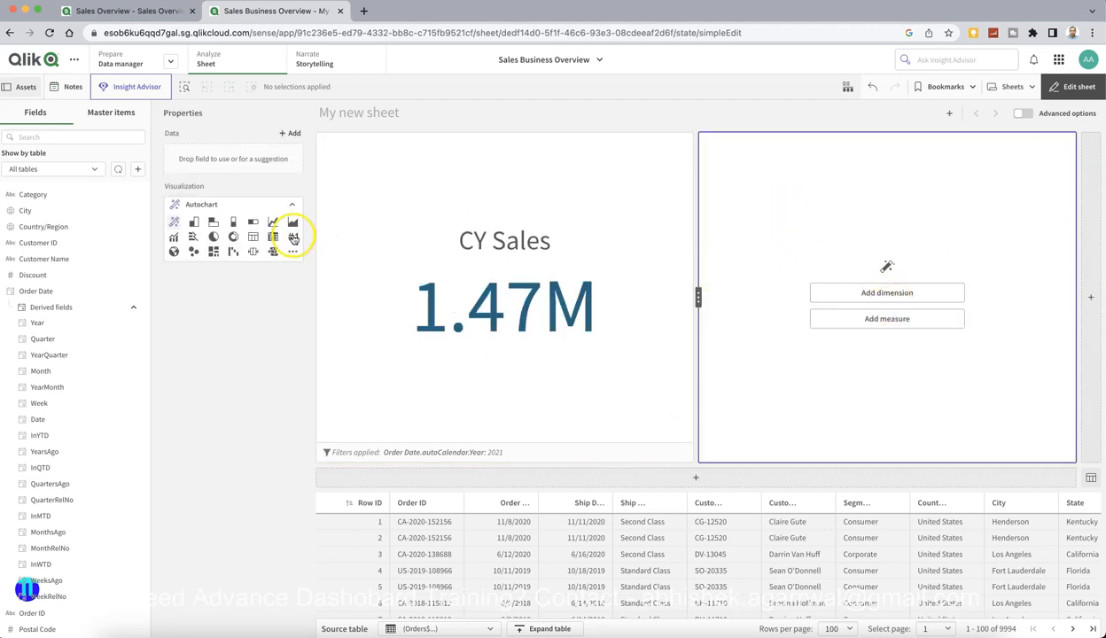
left_click(291, 238)
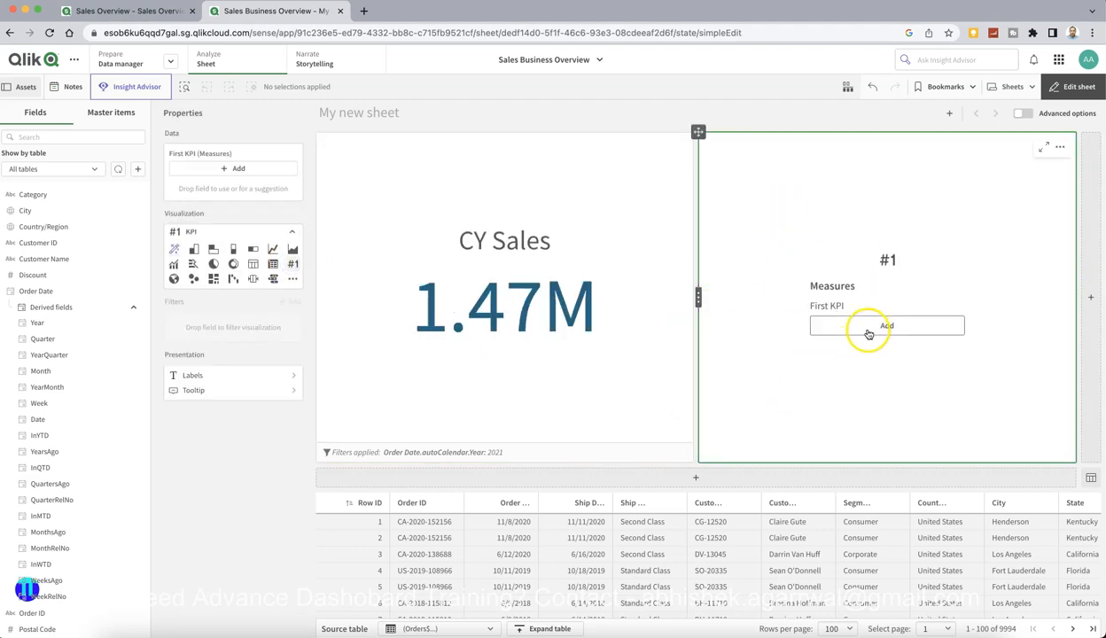
left_click(868, 327)
type("profi")
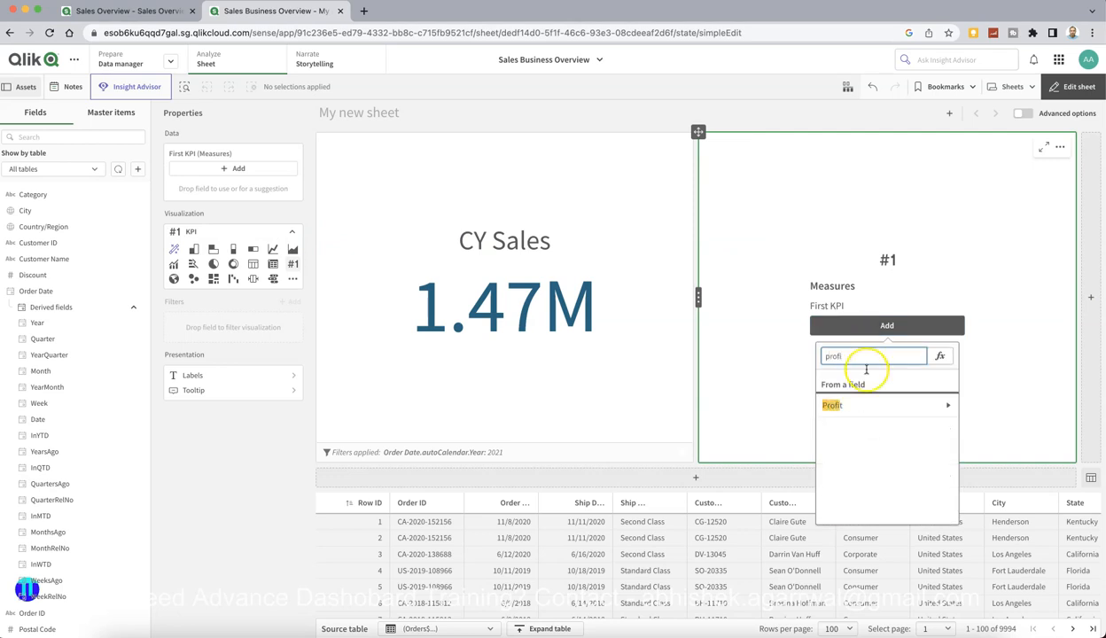
left_click(886, 405)
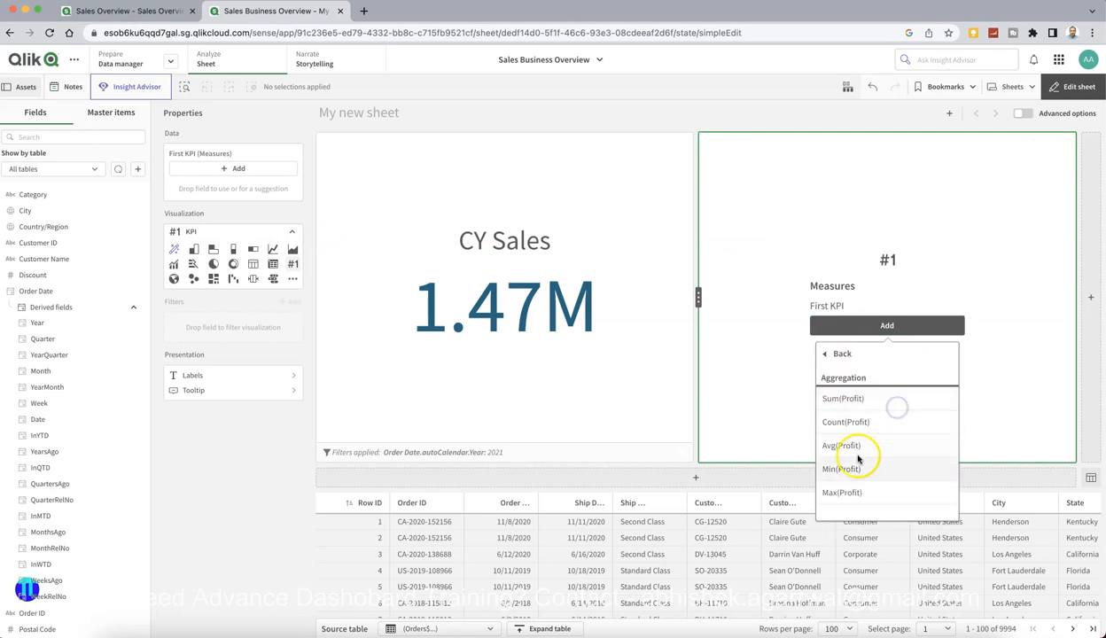
left_click(856, 402)
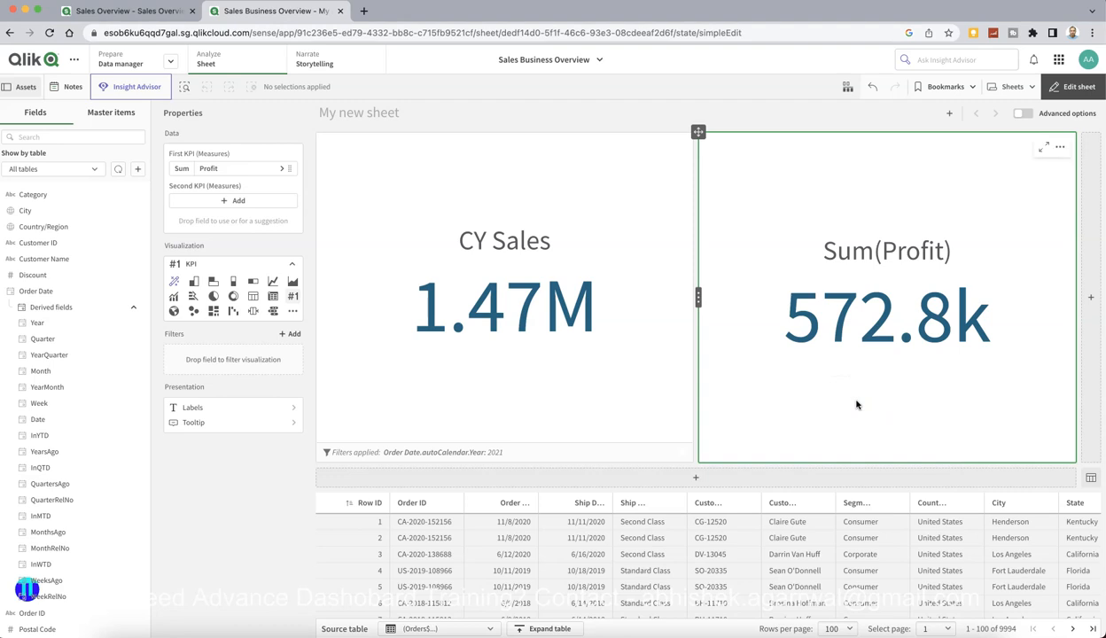
- Label the profit KPI's measure "CY Profit"
left_click(282, 169)
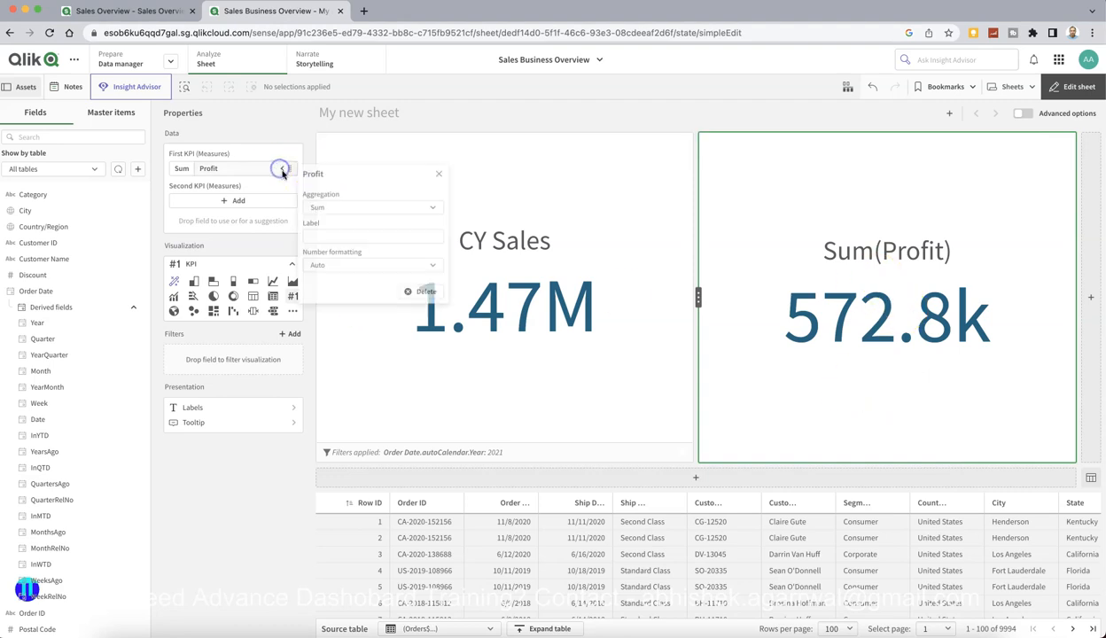
left_click(341, 236)
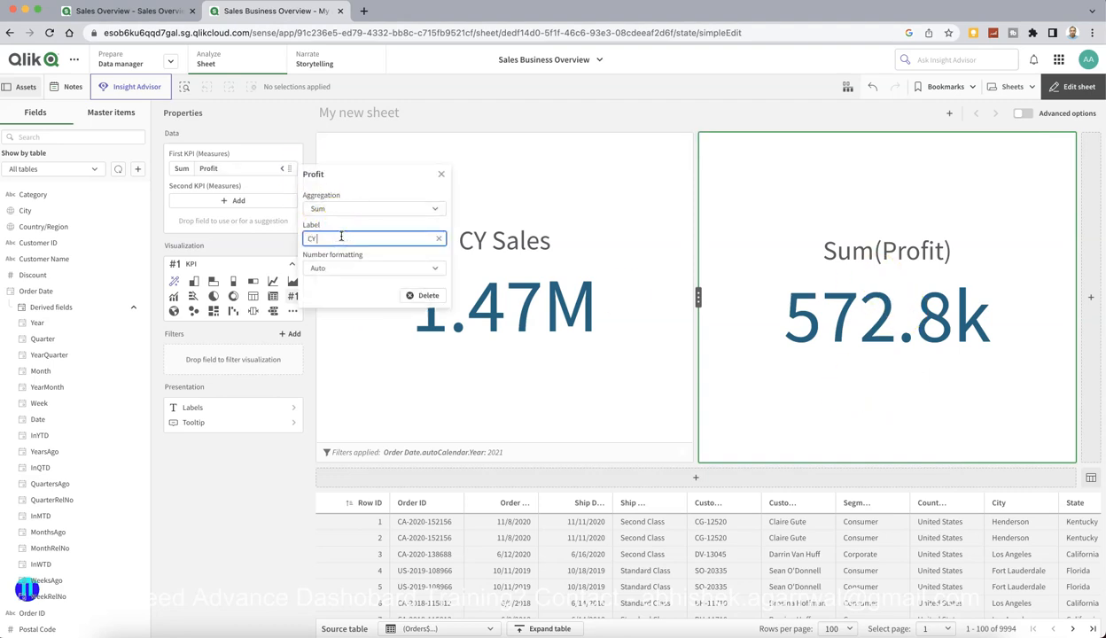
type("CY Profit")
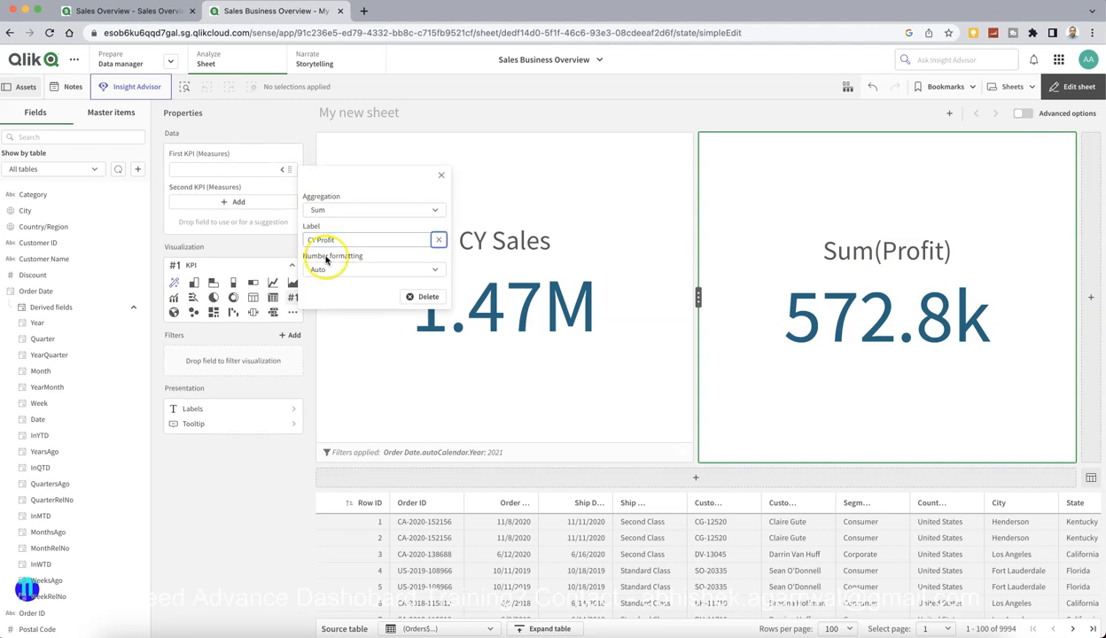
key("Tab")
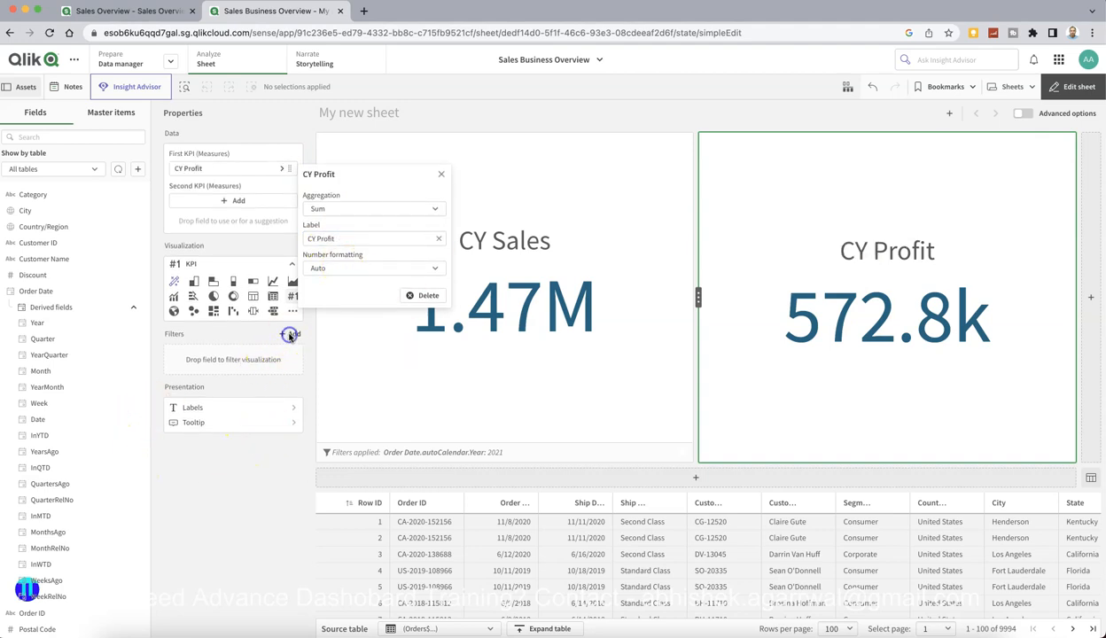
- Filter the CY Profit KPI by the Order Date year, keeping only 2021
left_click(290, 334)
left_click(291, 335)
type("year")
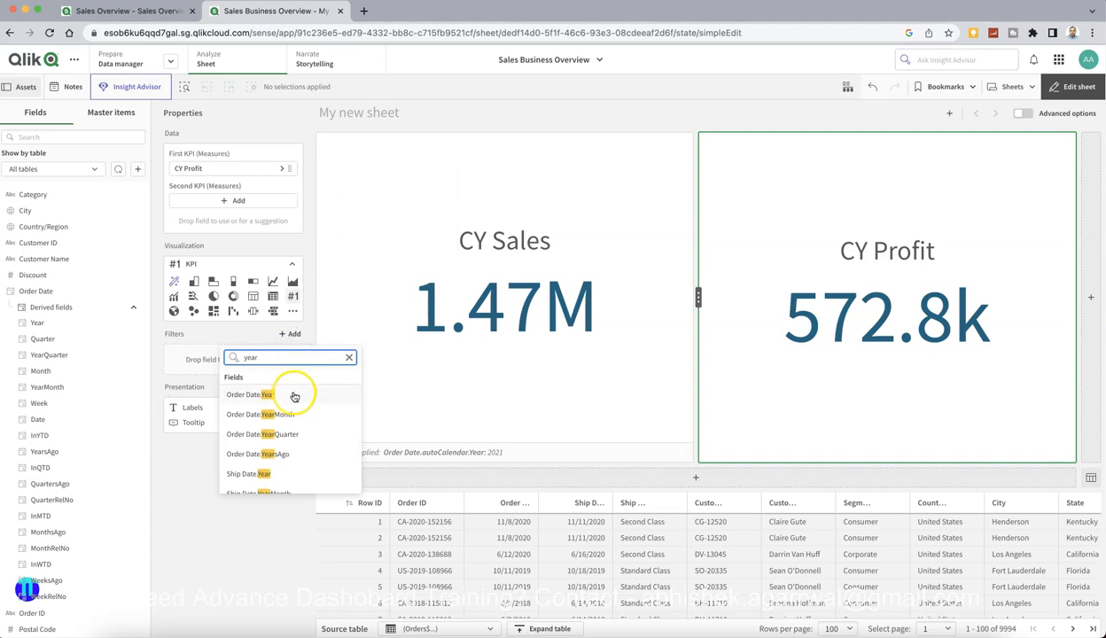
left_click(294, 396)
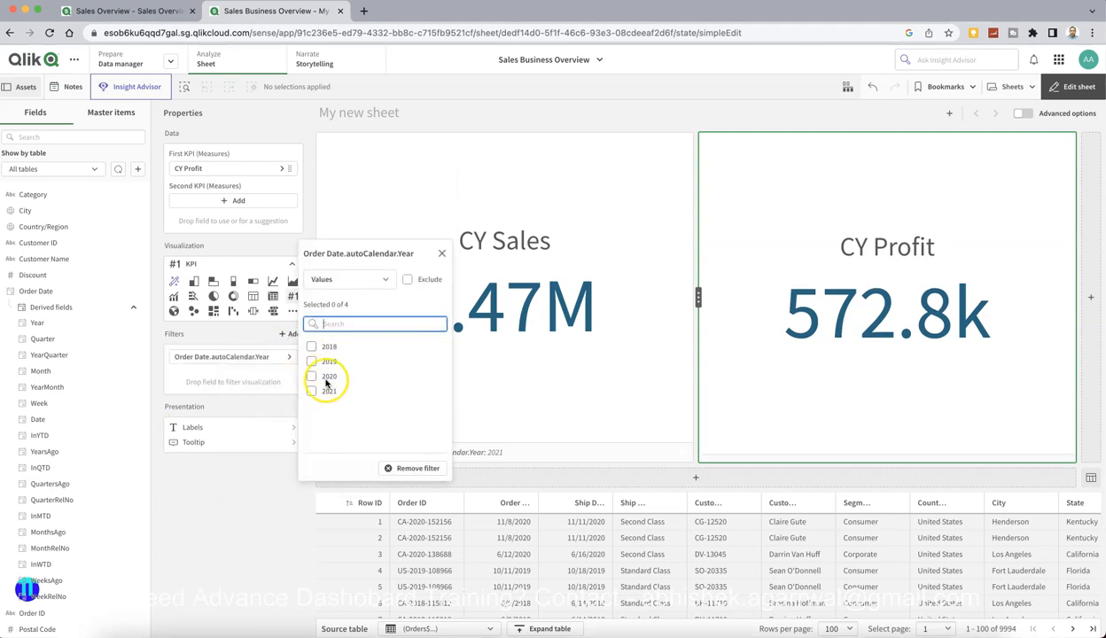
left_click(280, 480)
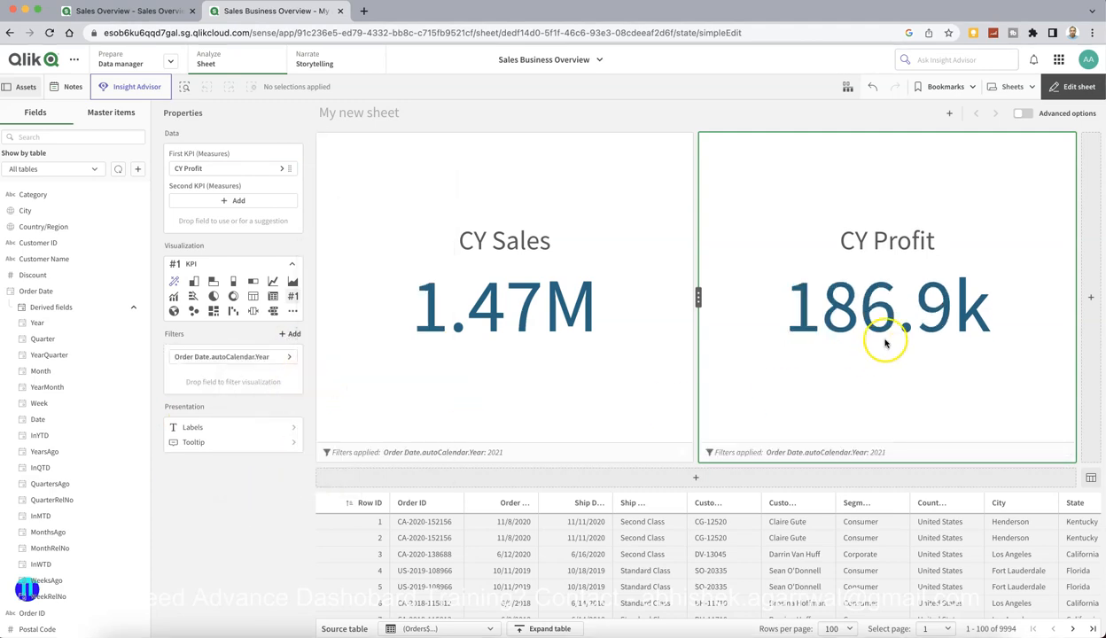
- Add a third KPI to the right of CY Profit with Avg(Discount) as its first measure
left_click(1090, 297)
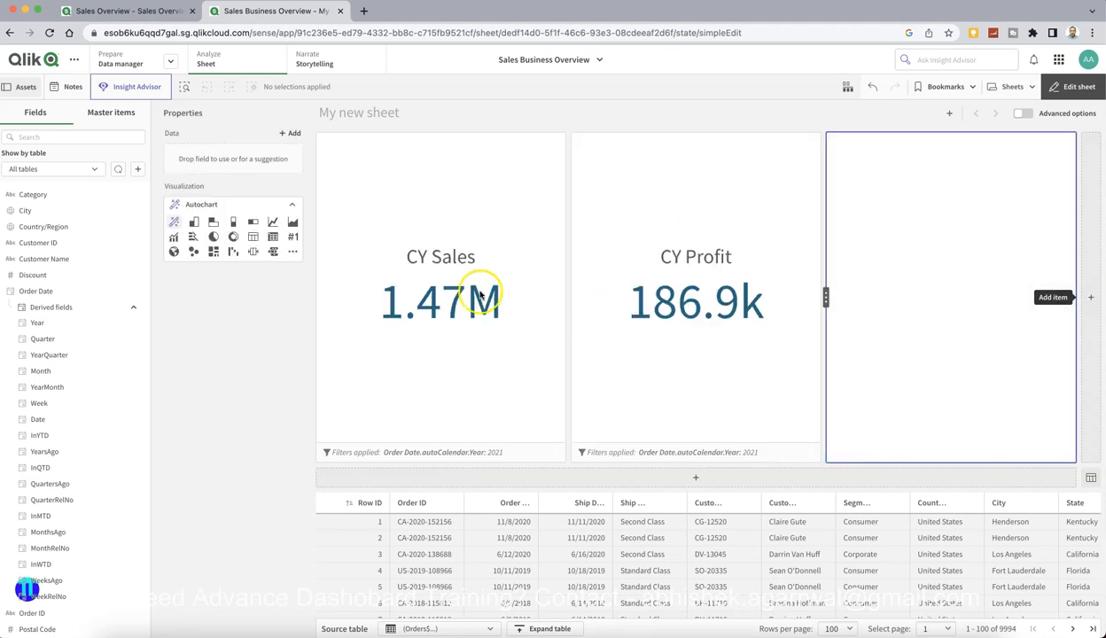
left_click(293, 240)
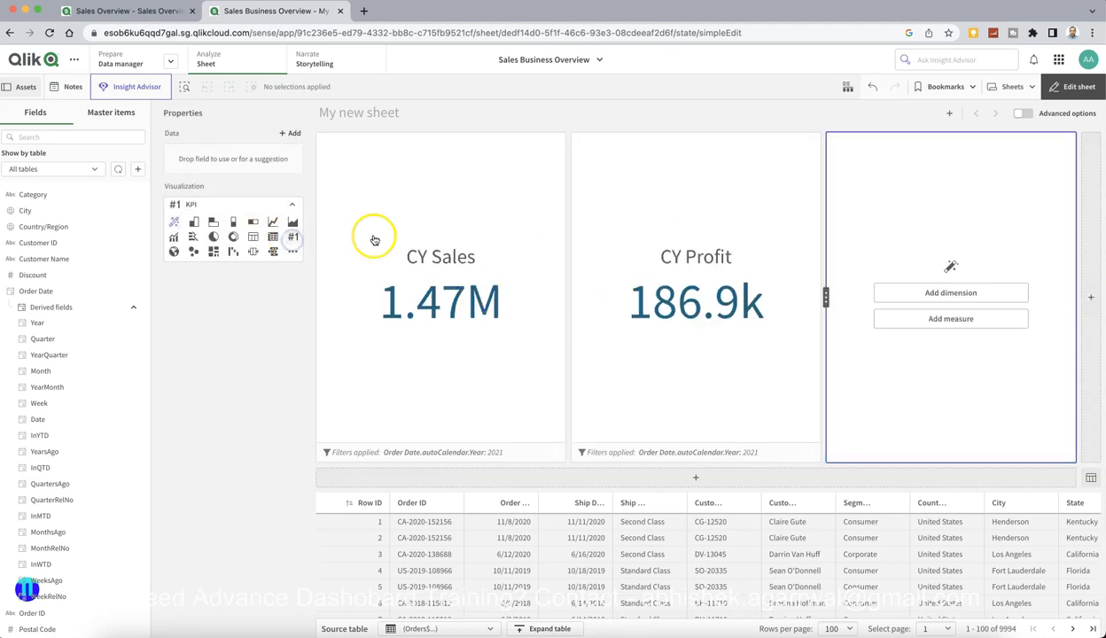
left_click(933, 312)
type("quan")
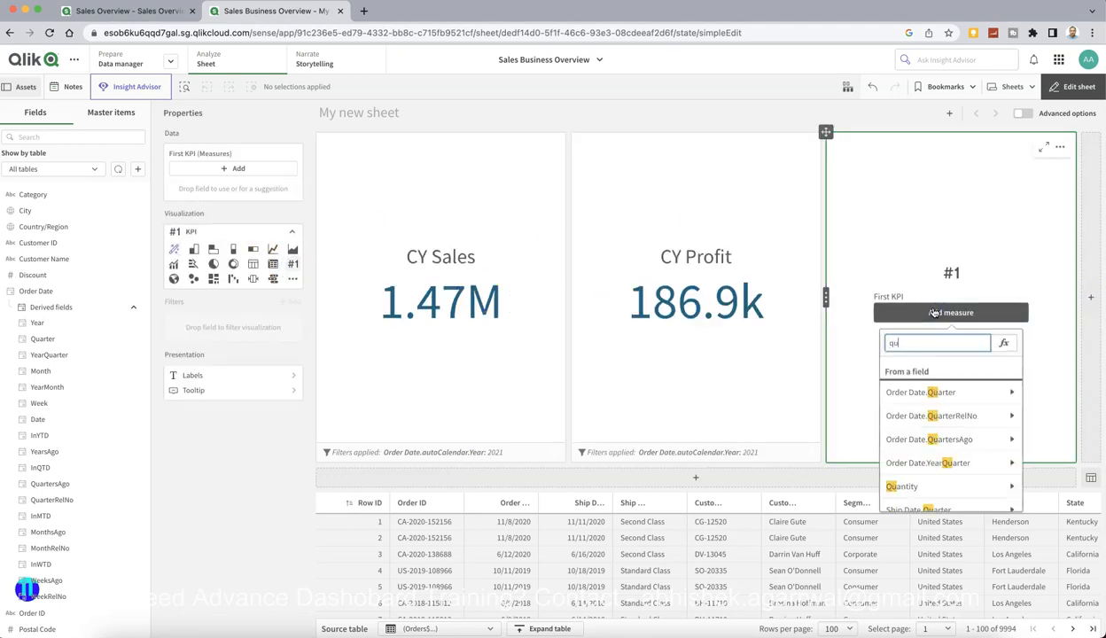
key("BackSpace")
key("BackSpace")
key("BackSpace")
key("BackSpace")
type("discou")
left_click(975, 391)
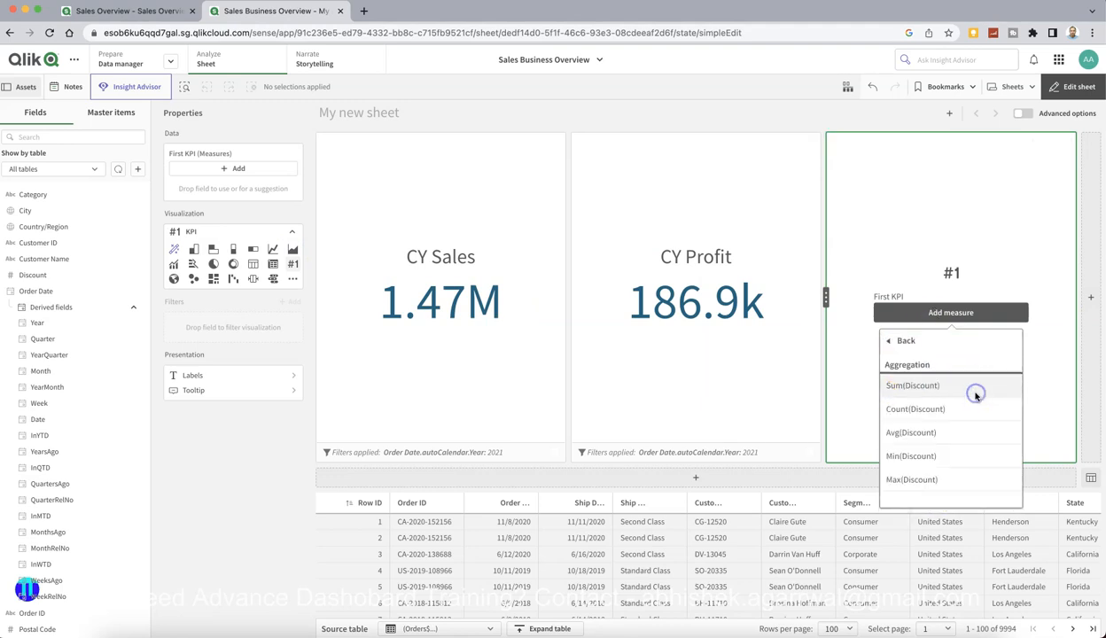
left_click(919, 434)
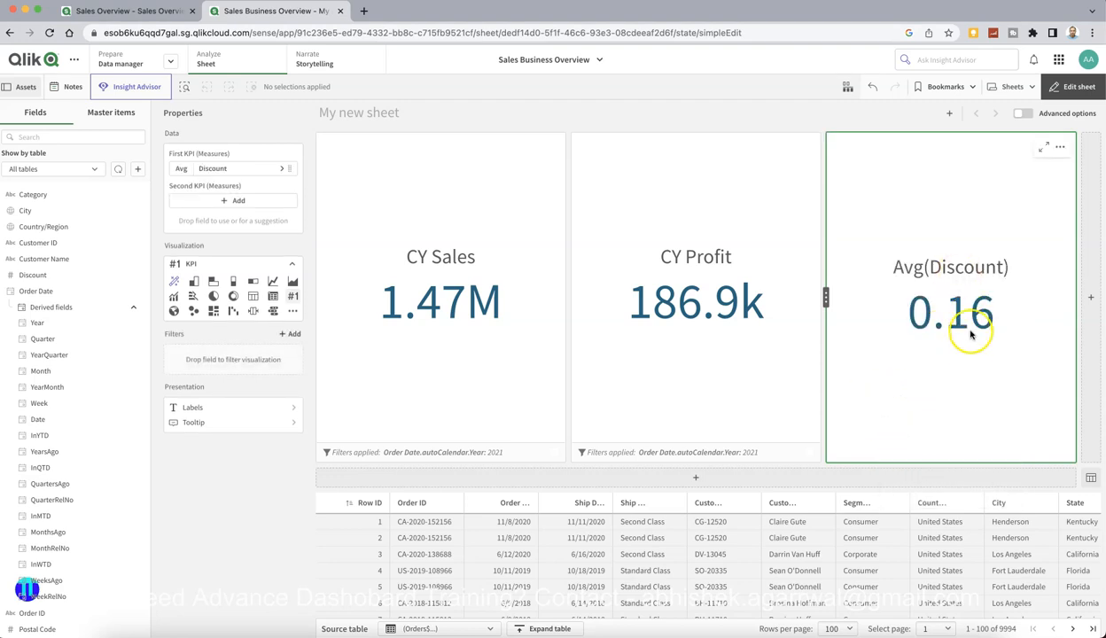
- Label the discount measure "CY Discount" and format it as a number in the whole-percent style 12%
left_click(282, 170)
left_click(336, 239)
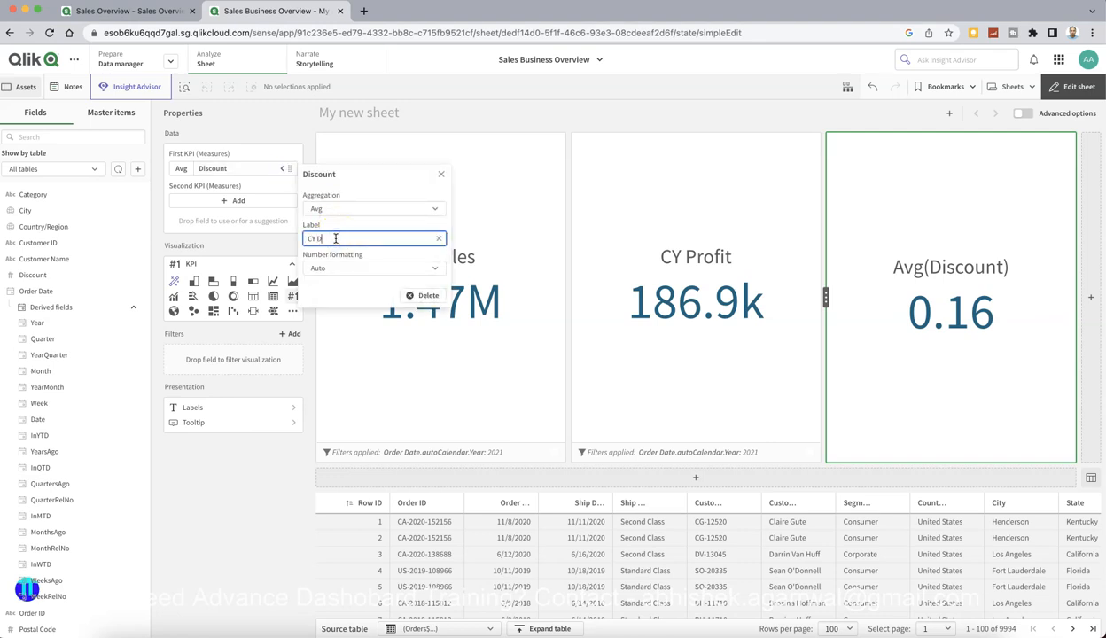
type("CY Discount")
left_click(365, 268)
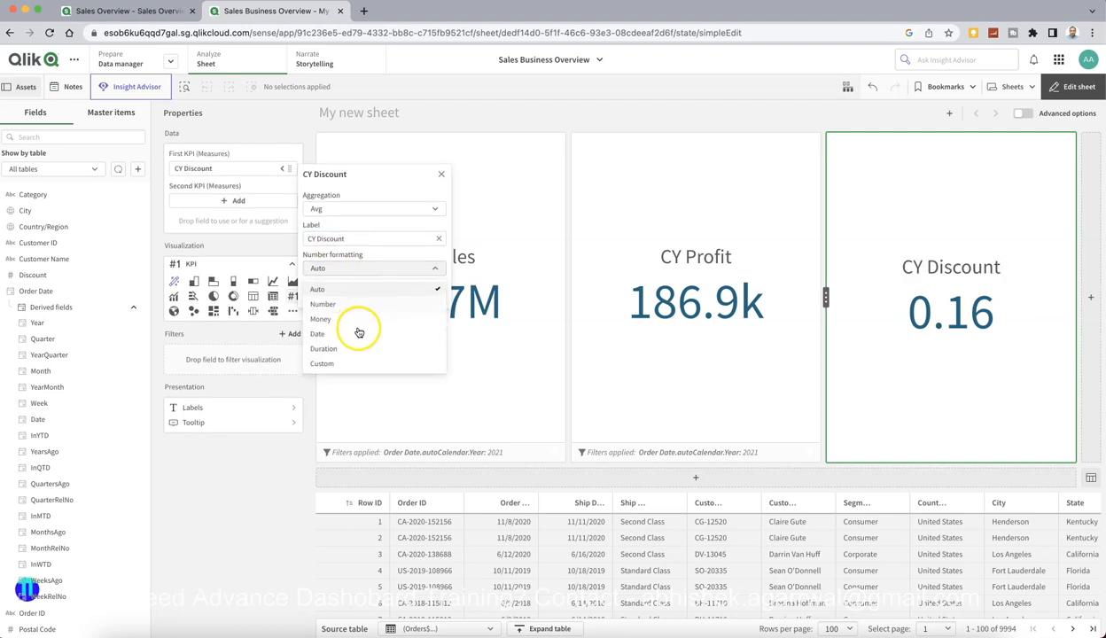
left_click(351, 303)
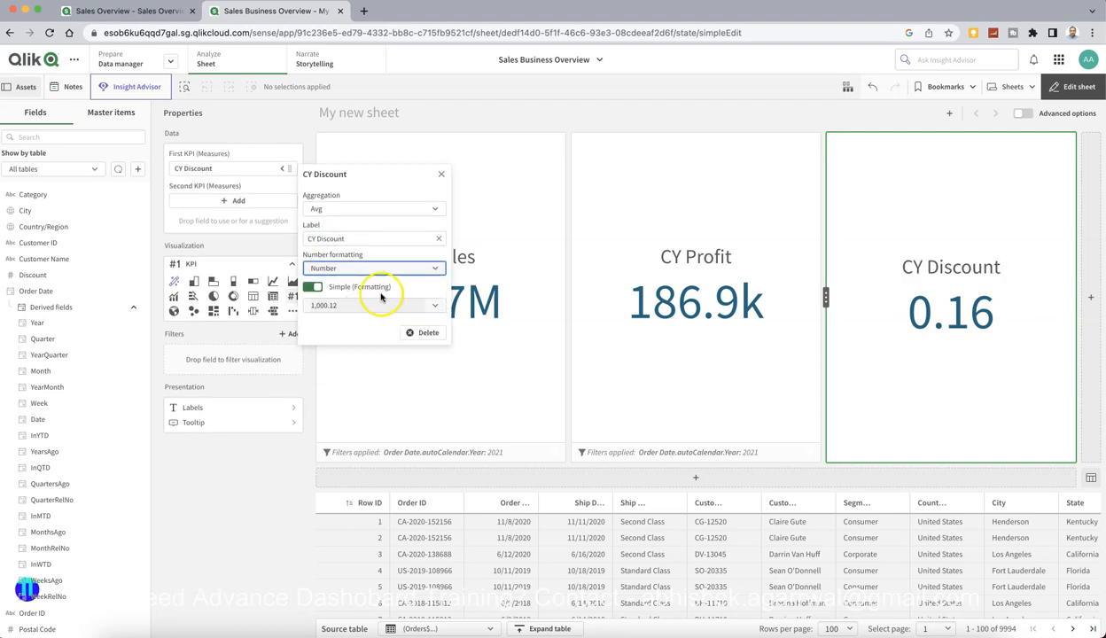
left_click(383, 304)
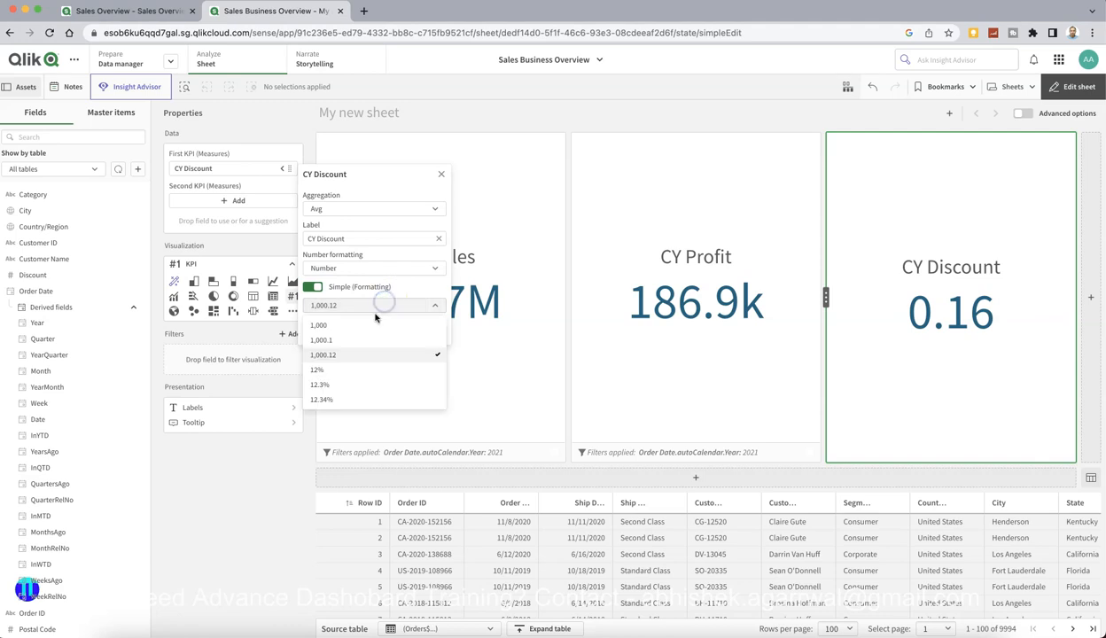
left_click(350, 373)
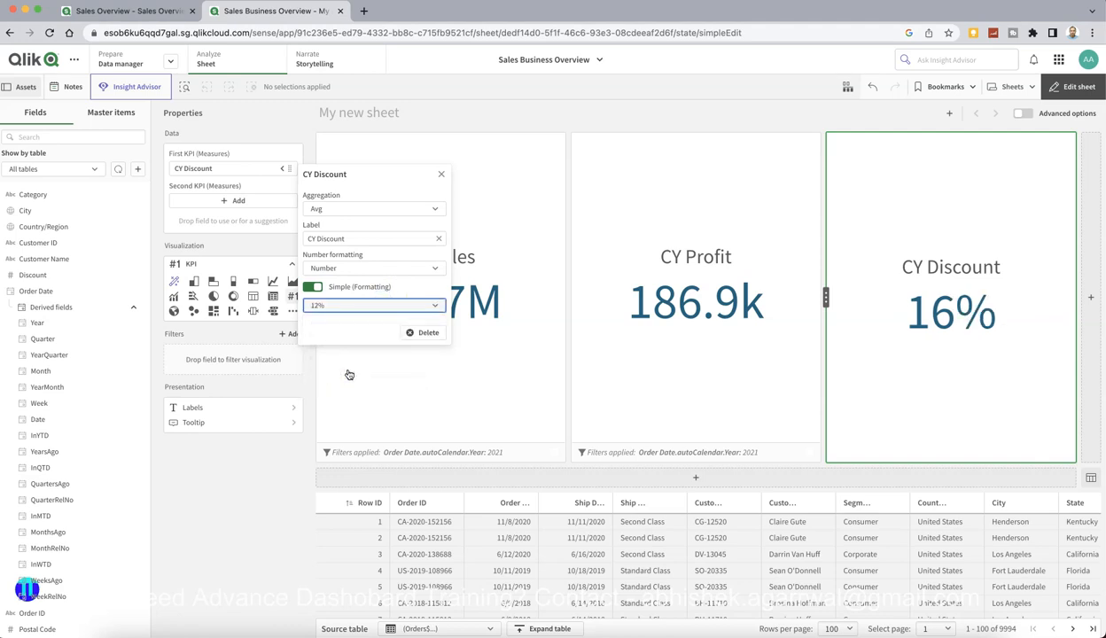
left_click(257, 358)
- Filter the CY Discount KPI by the Order Date year, keeping only 2021
left_click(288, 339)
type("year")
left_click(296, 392)
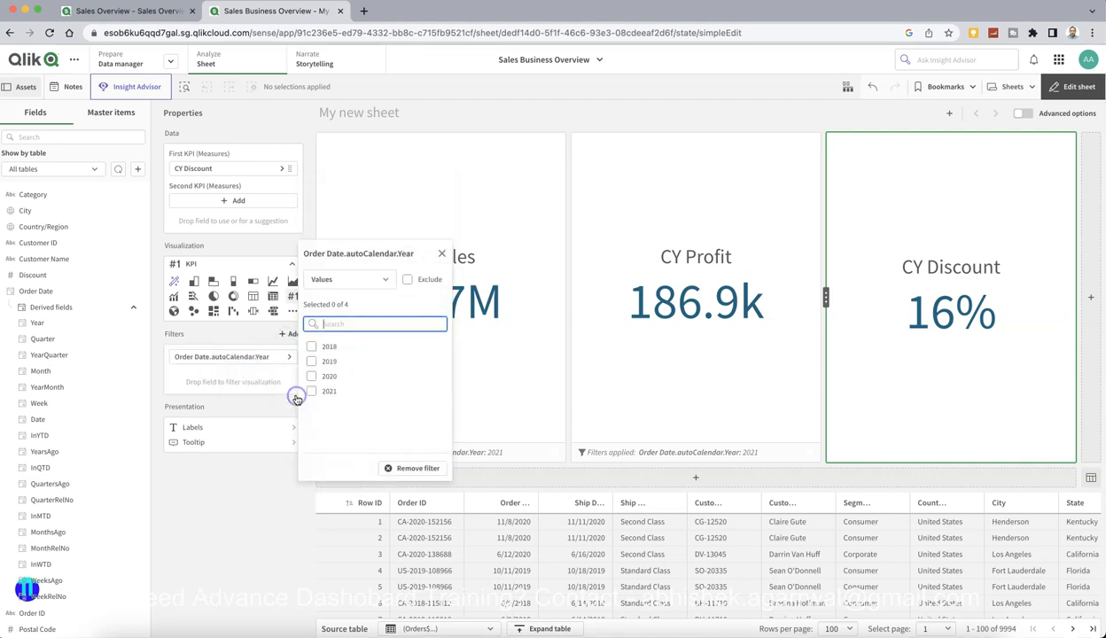
left_click(312, 392)
left_click(266, 517)
left_click(949, 359)
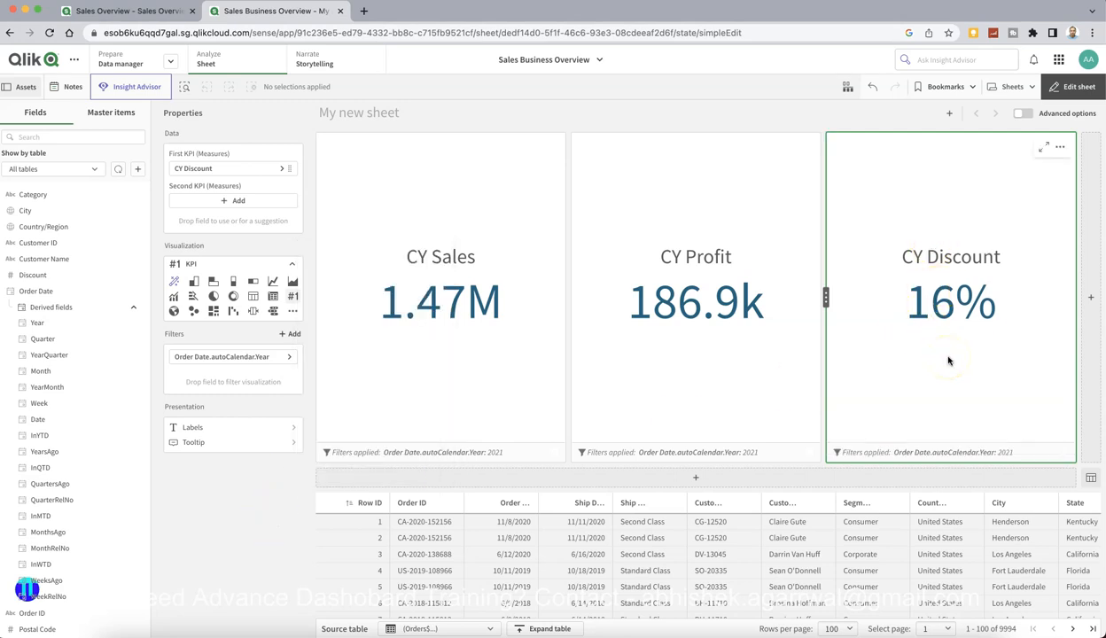
- Add a fourth KPI to the right of CY Discount with Sum(Quantity) as its first measure
left_click(1089, 299)
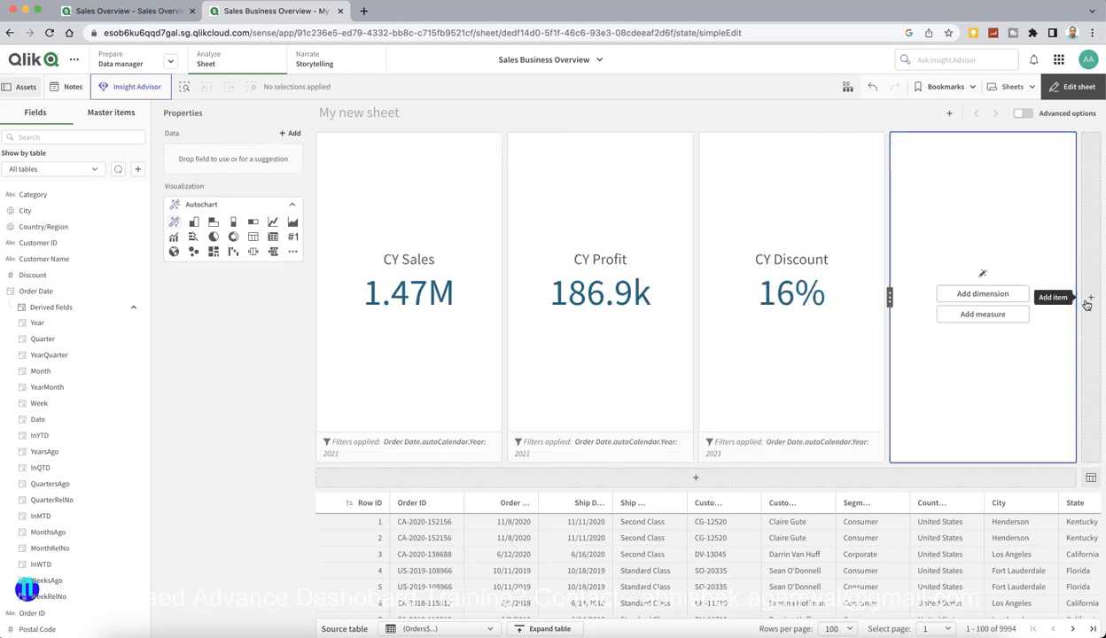
left_click(293, 237)
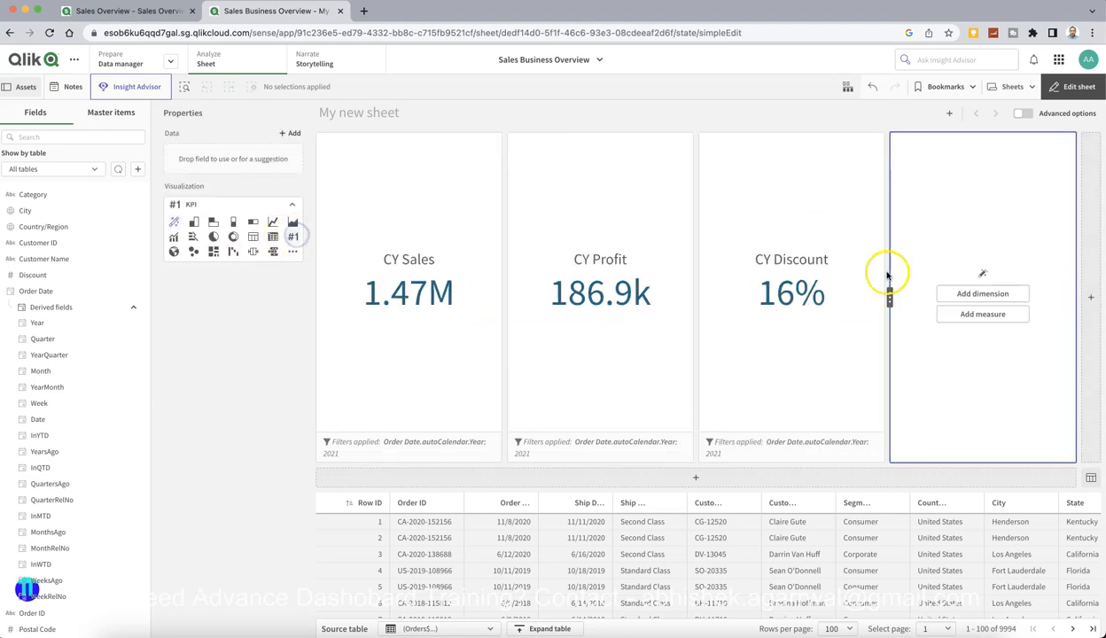
left_click(983, 307)
type("quantity")
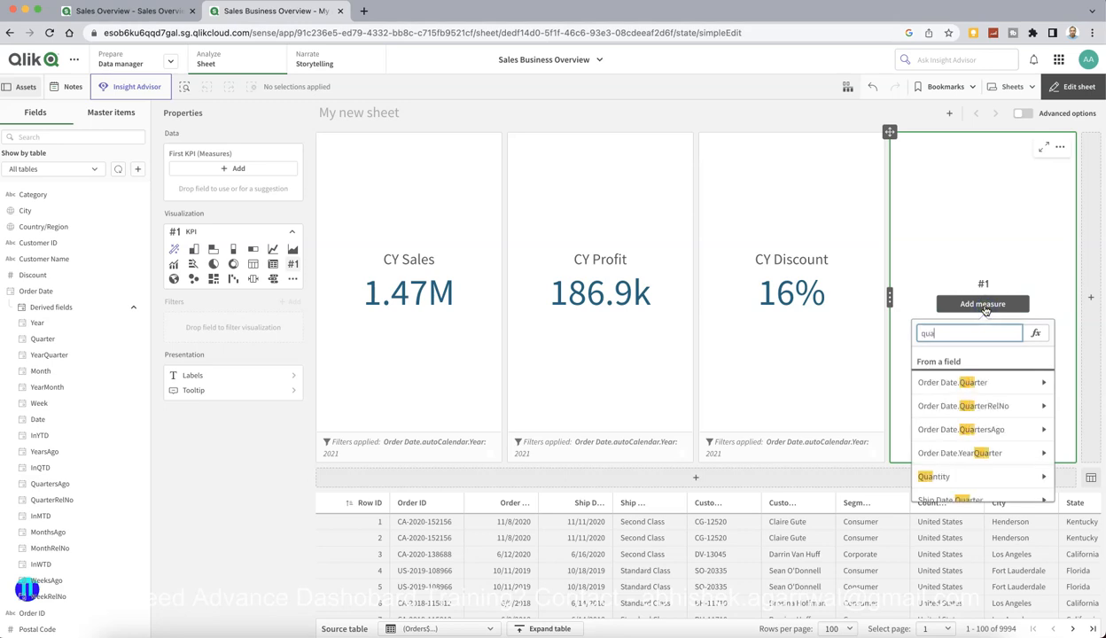
left_click(1030, 381)
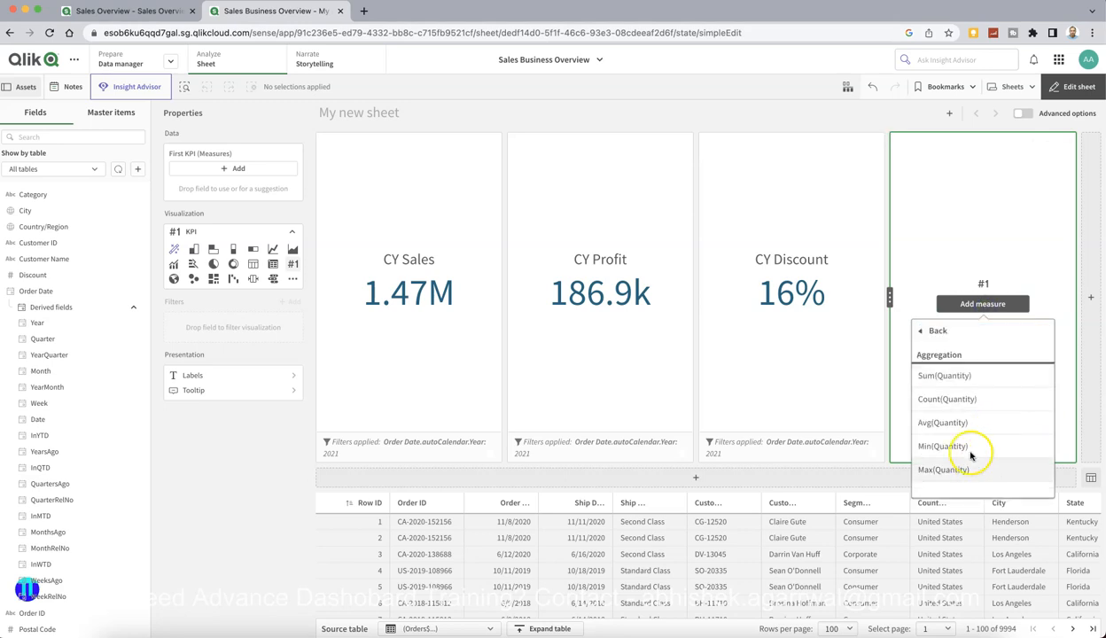
left_click(948, 376)
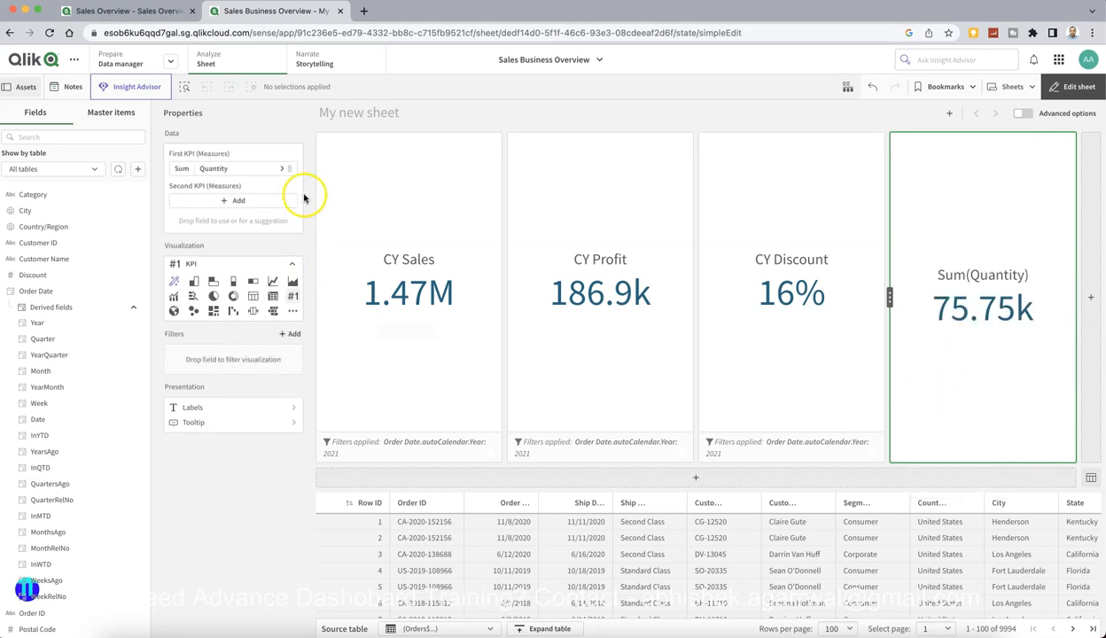
- Label the quantity KPI's measure "CY Quantity"
left_click(282, 168)
left_click(323, 241)
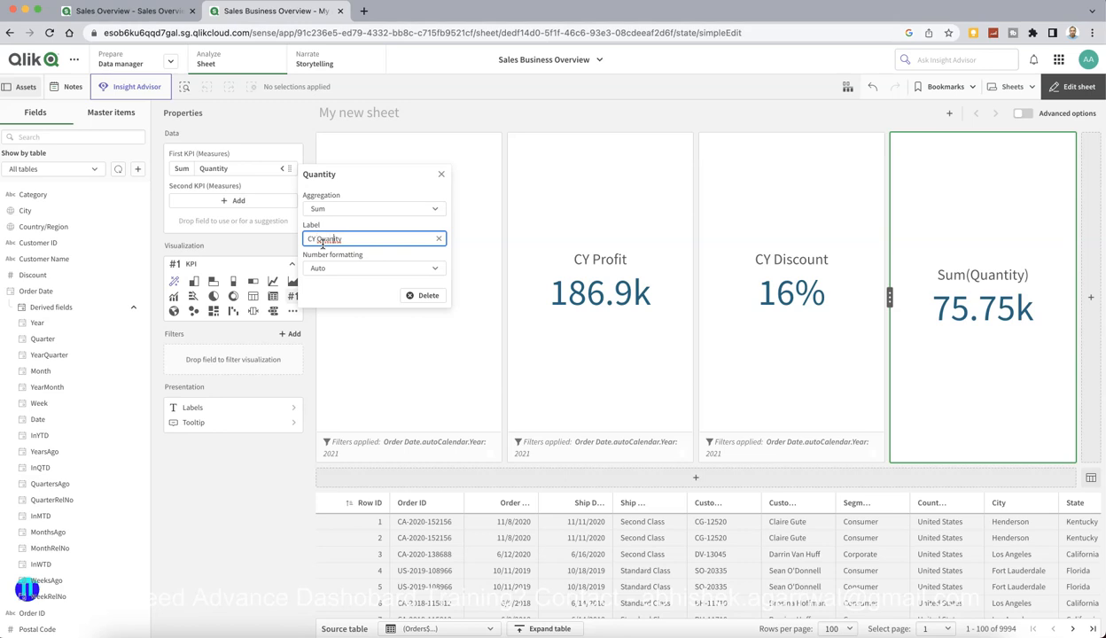
left_click(254, 530)
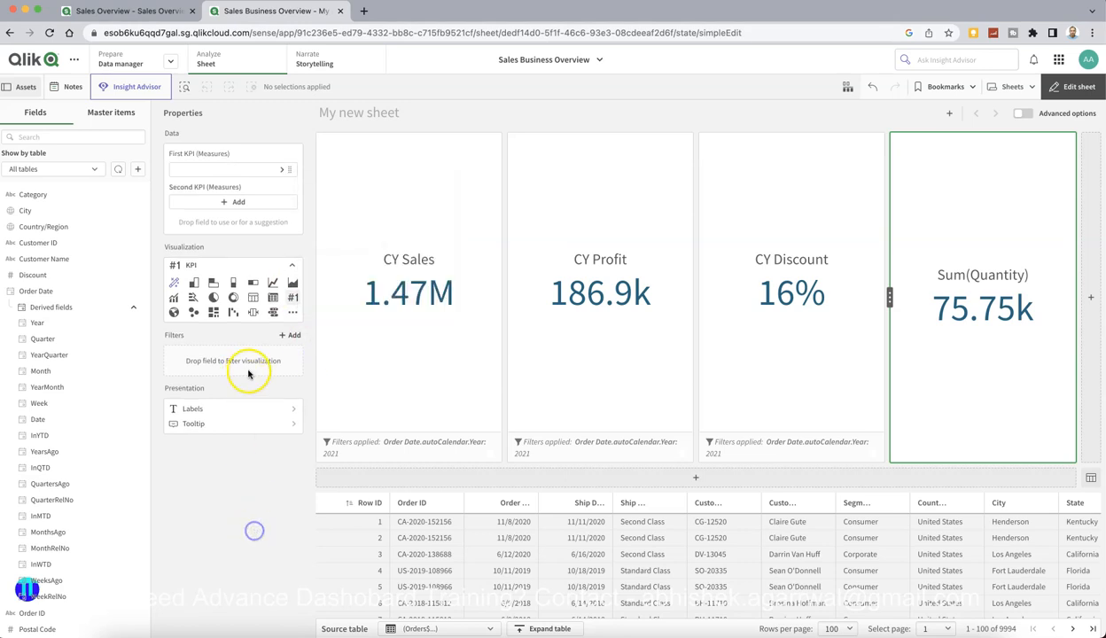
- Filter the CY Quantity KPI by the Order Date year, keeping only 2021
left_click(293, 334)
type("year")
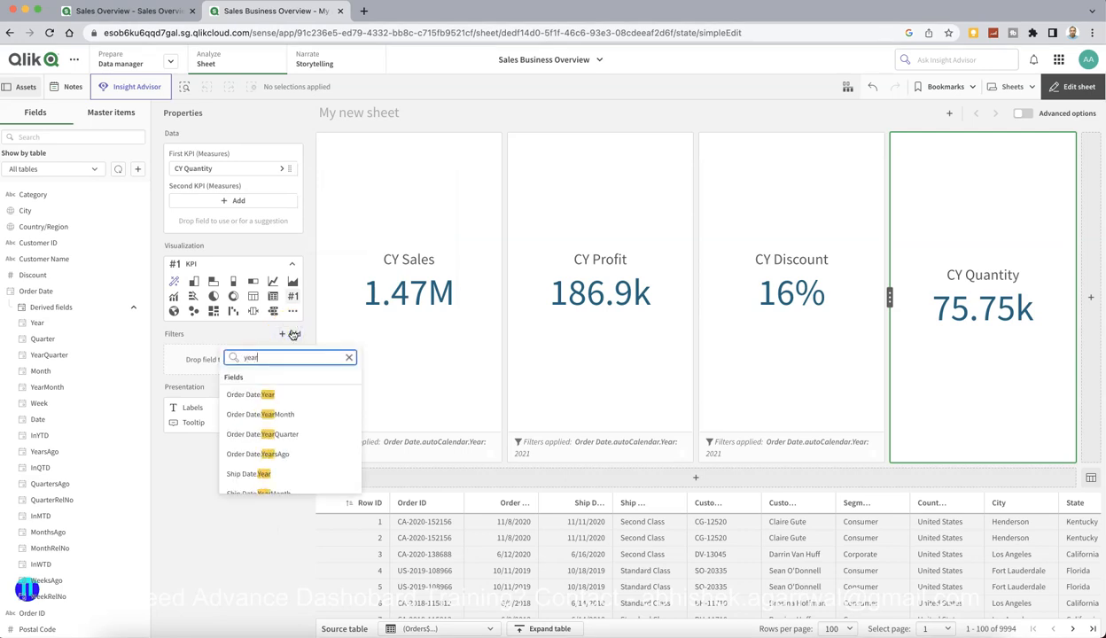
left_click(266, 394)
left_click(312, 392)
left_click(250, 542)
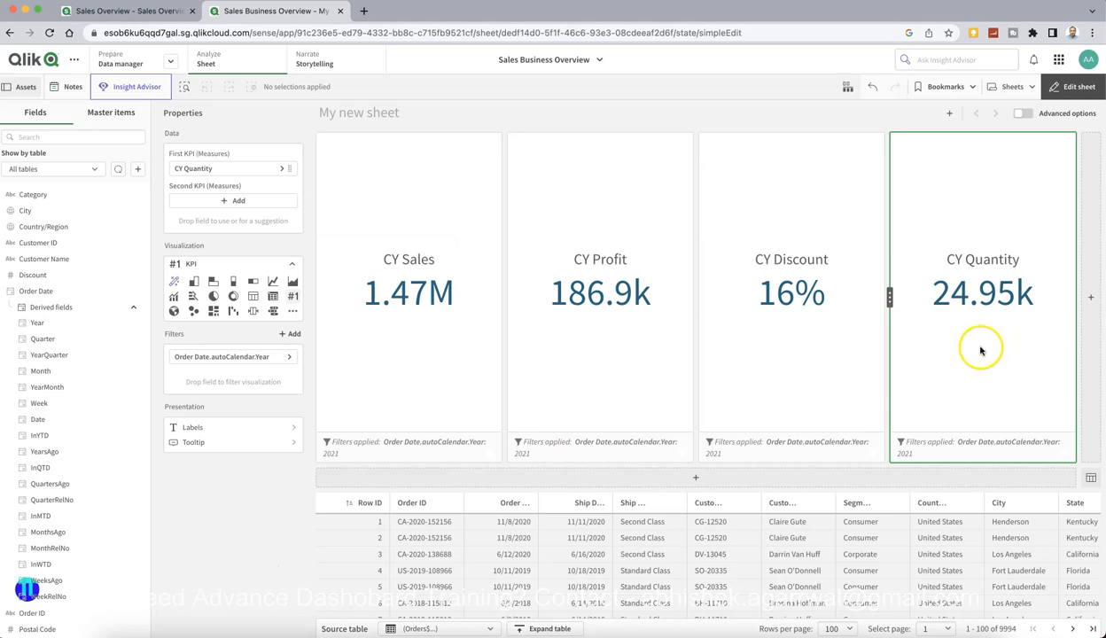
- Add a filter pane to the right of CY Quantity with Country/Region as its dimension
left_click(1090, 298)
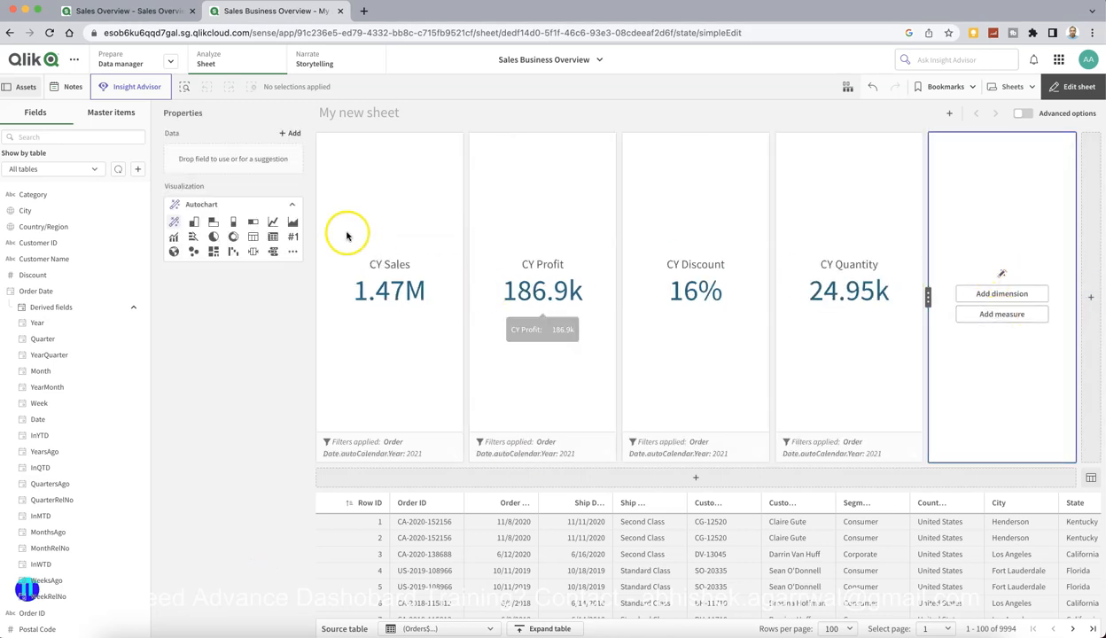
left_click(291, 256)
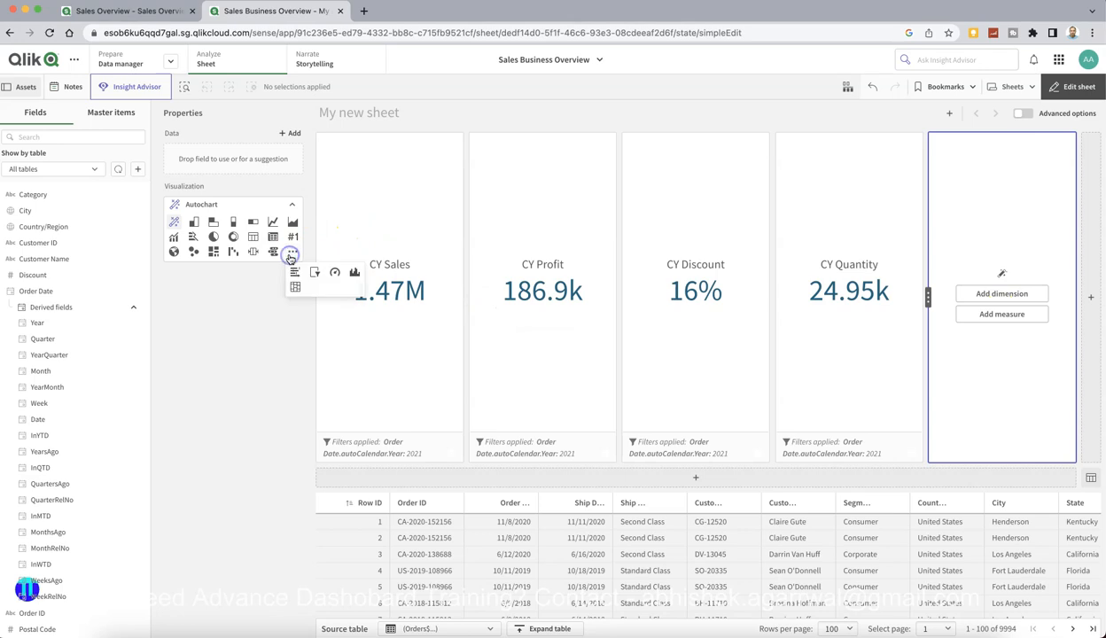
left_click(312, 272)
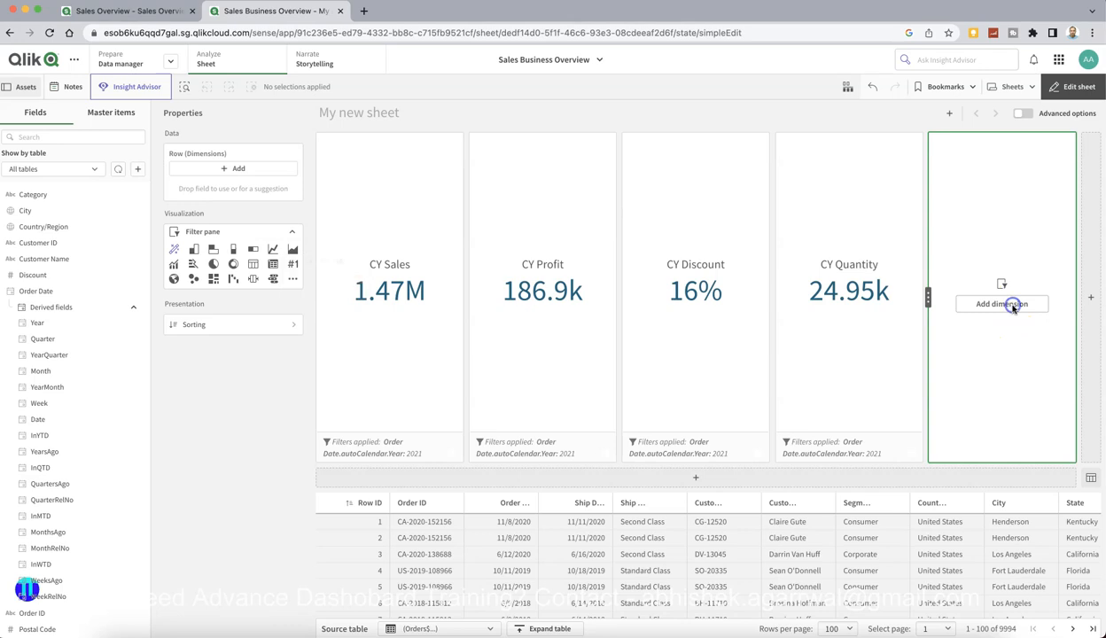
left_click(1014, 307)
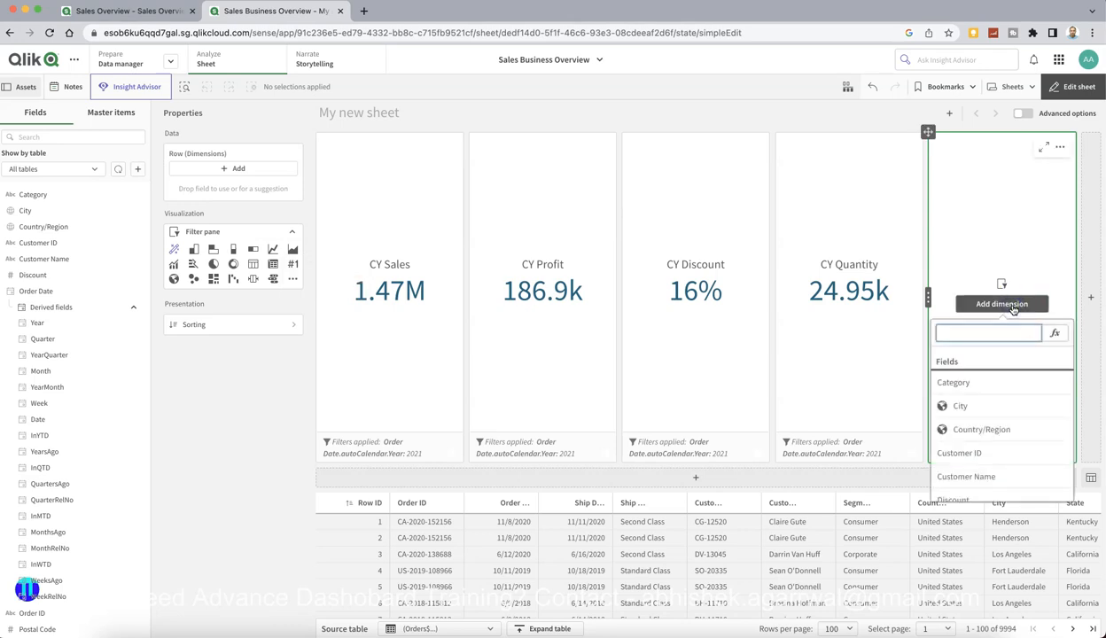
type("region")
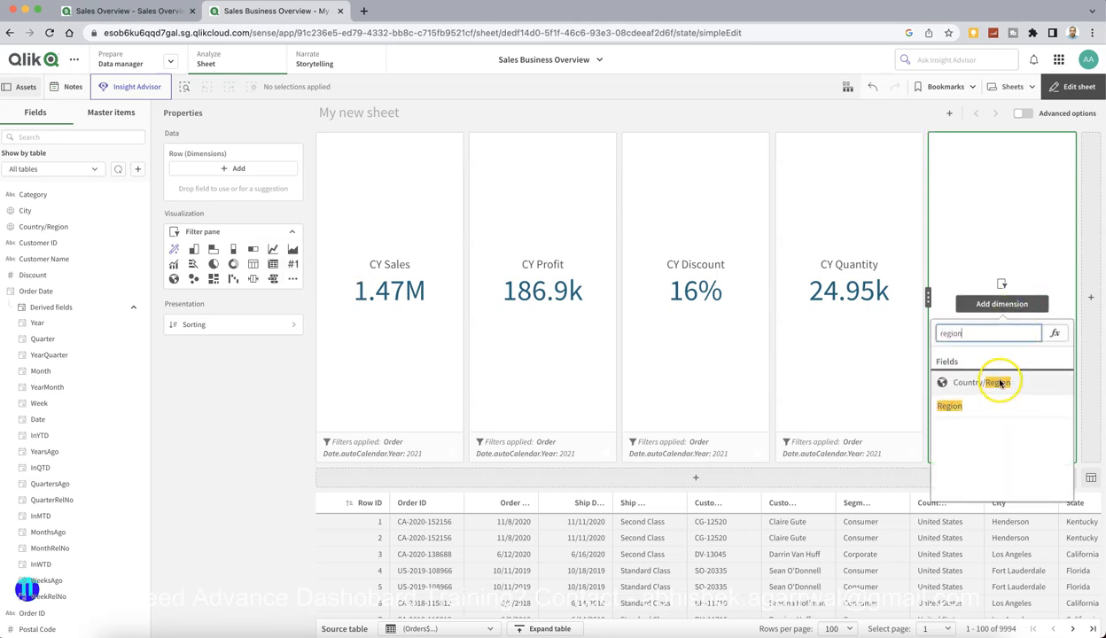
left_click(999, 383)
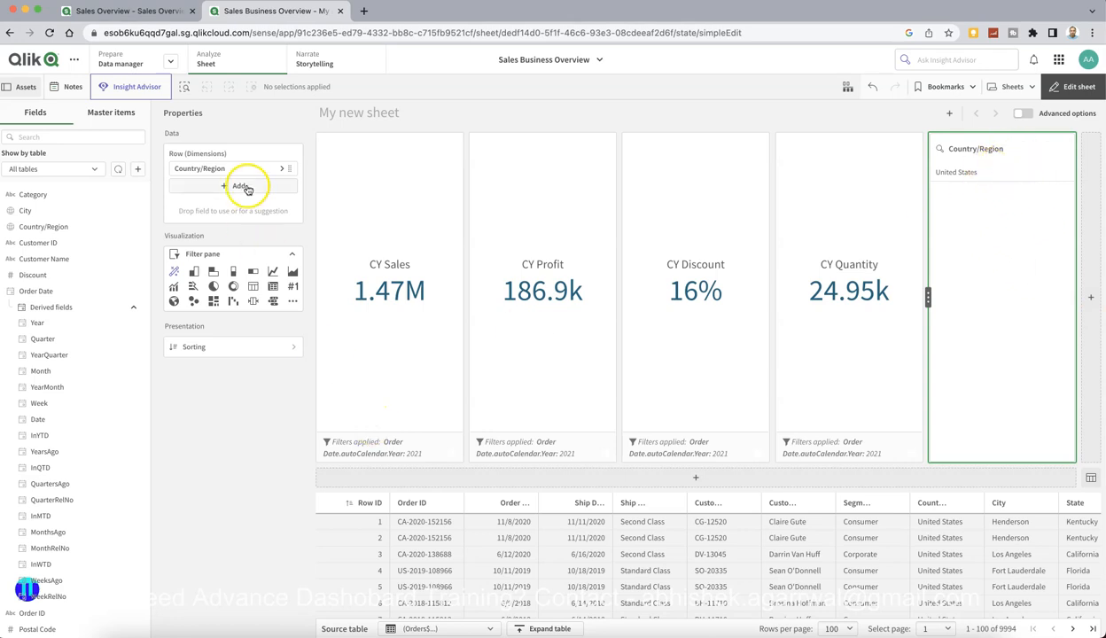
- Clear the label of the filter pane's Country/Region dimension
left_click(282, 170)
left_click(436, 208)
left_click(369, 210)
left_click(441, 174)
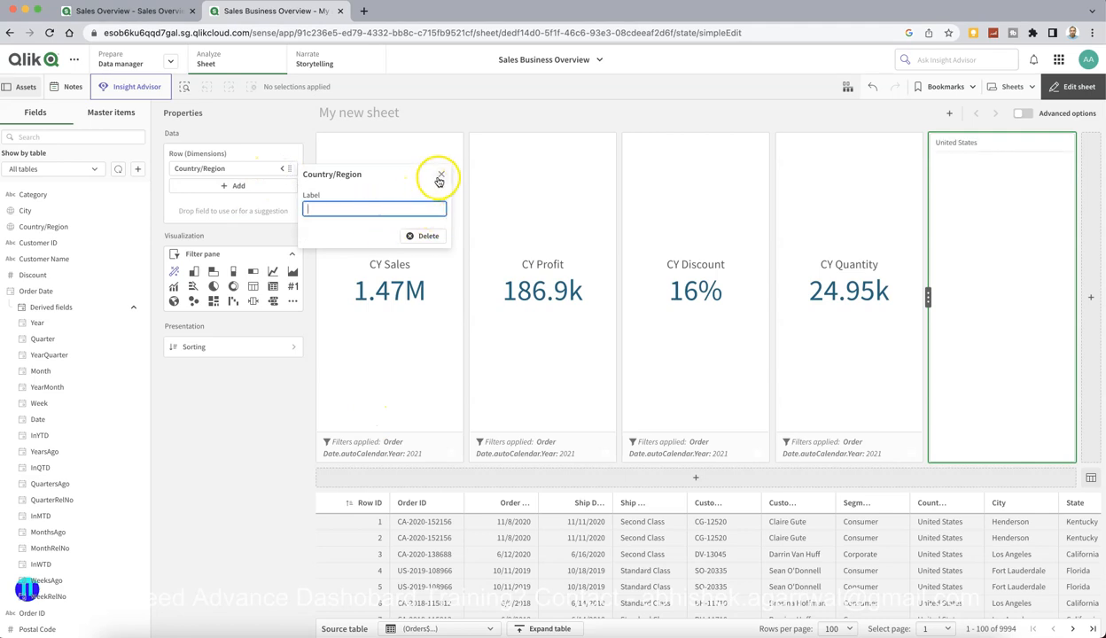
- Replace the filter pane's Country/Region dimension with Region
left_click(282, 171)
left_click(417, 232)
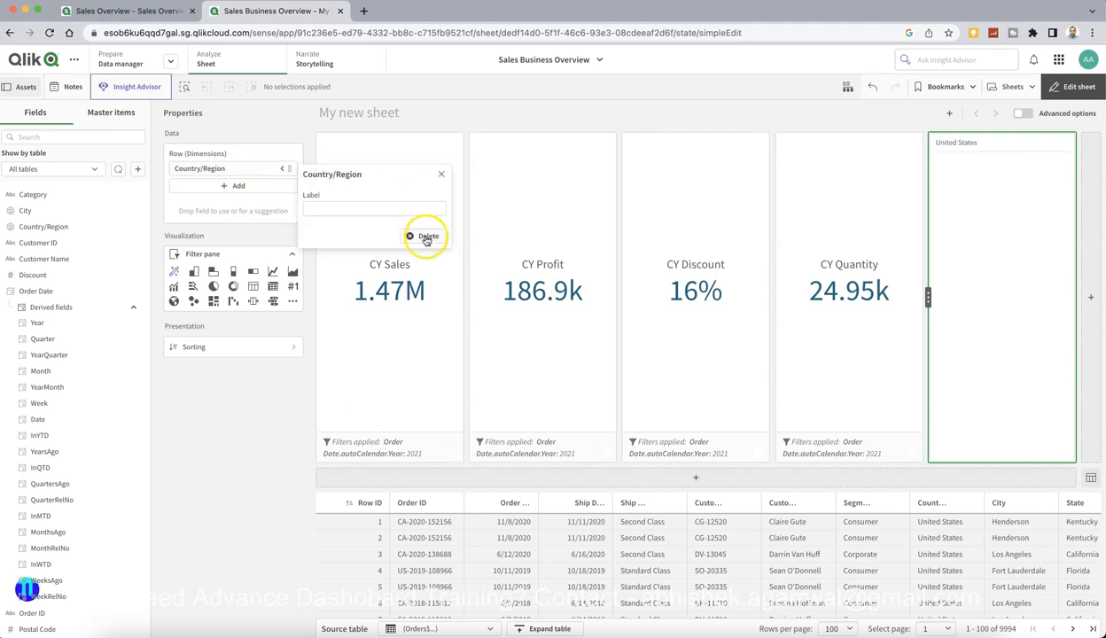
left_click(234, 169)
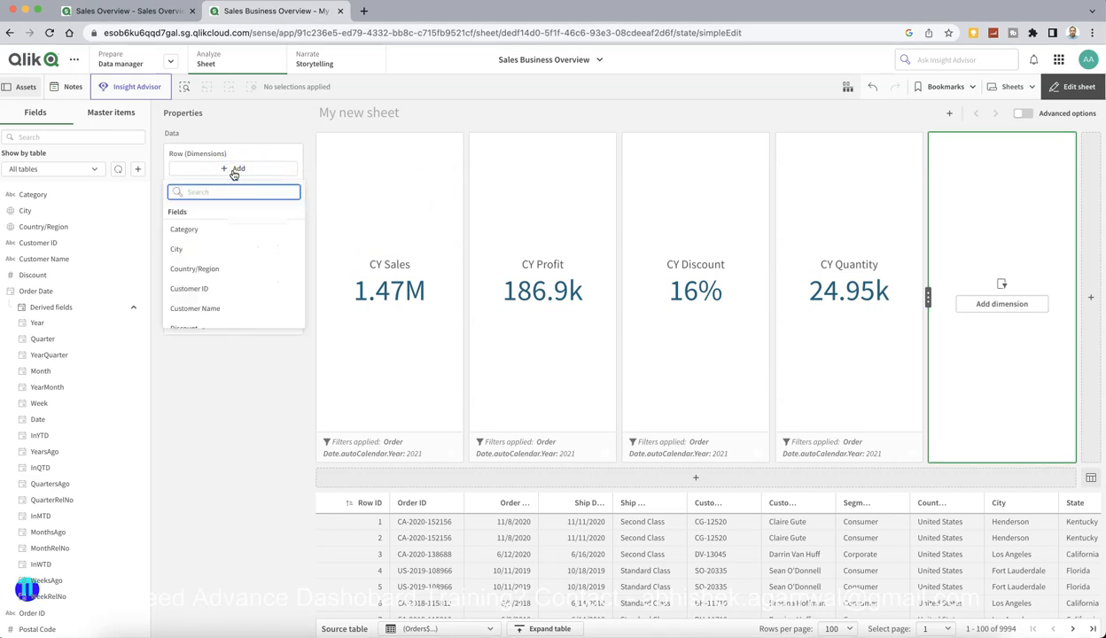
type("re")
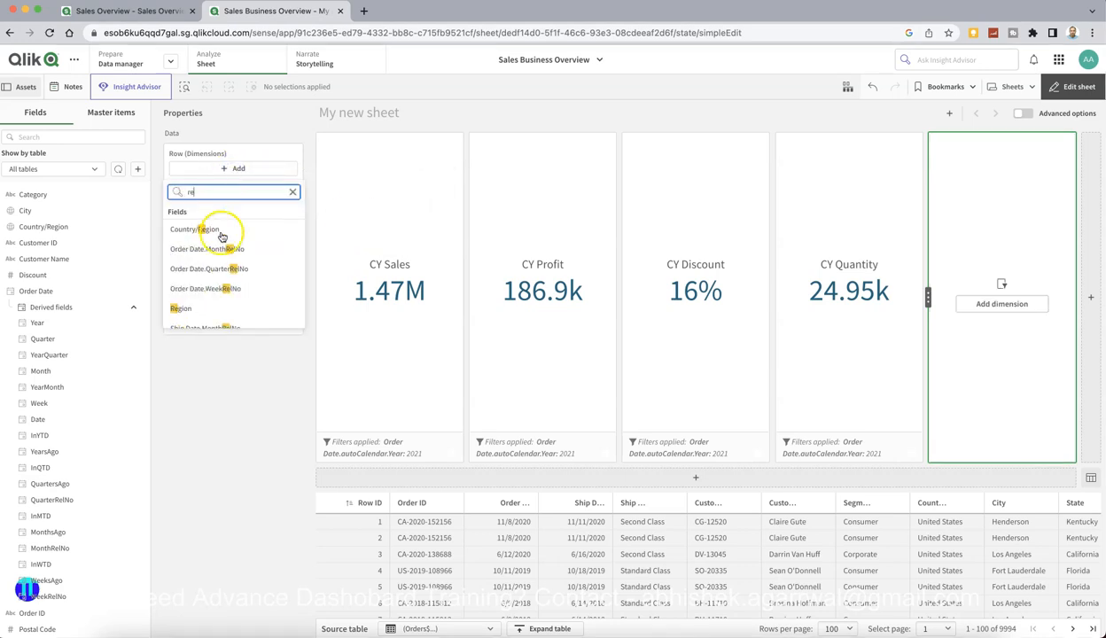
left_click(181, 309)
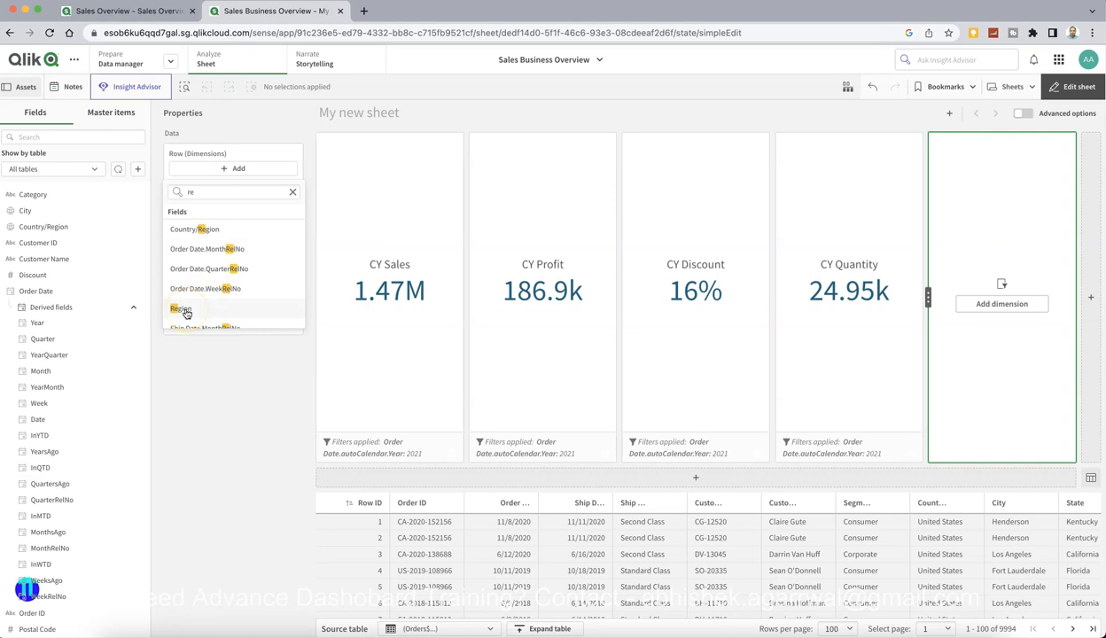
left_click(183, 310)
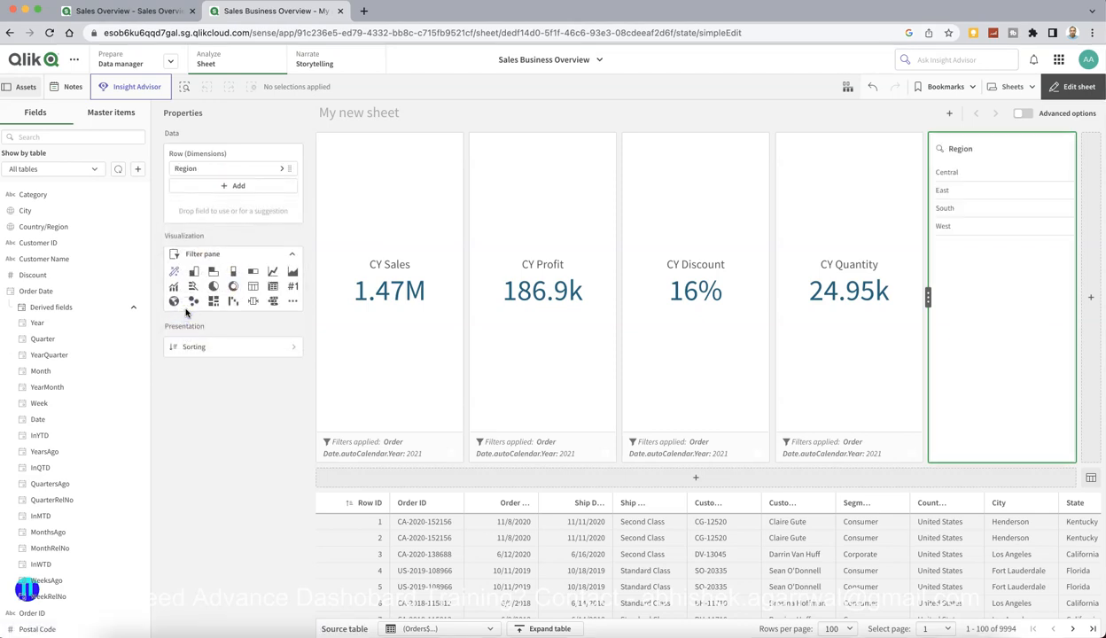
- Add a second filter pane beside the Region filter, with Segment as its dimension
left_click(1090, 297)
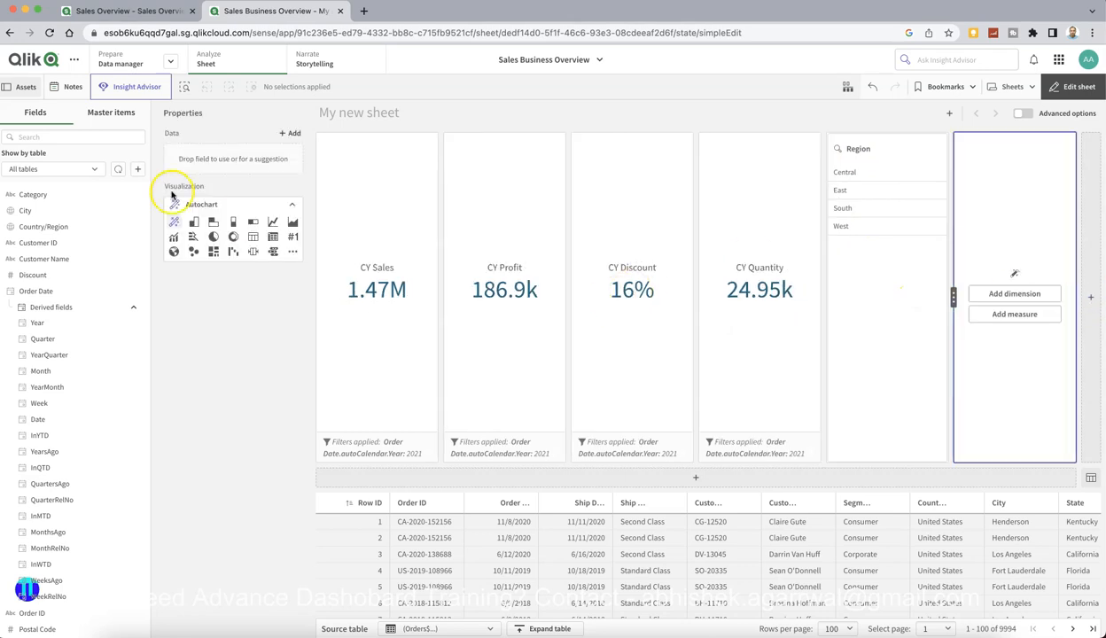
left_click(293, 252)
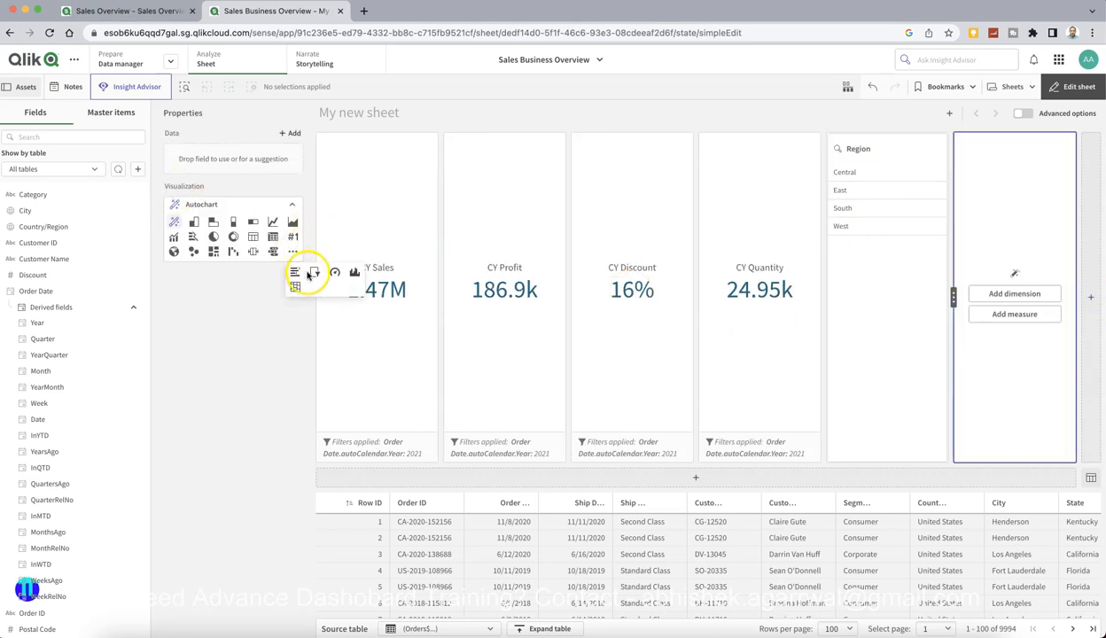
left_click(311, 274)
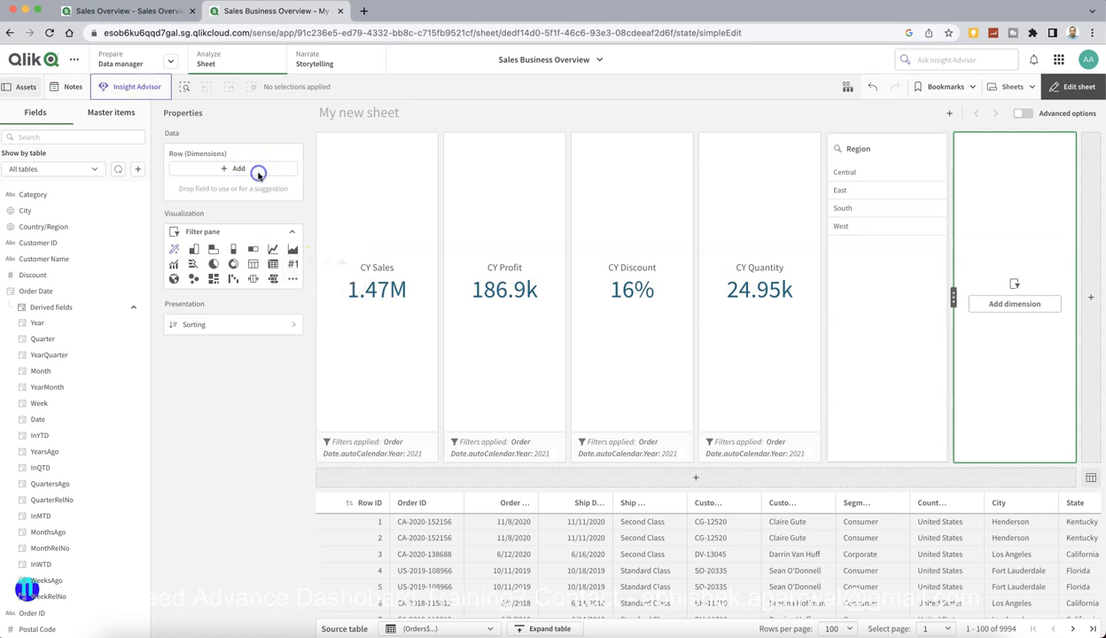
left_click(258, 175)
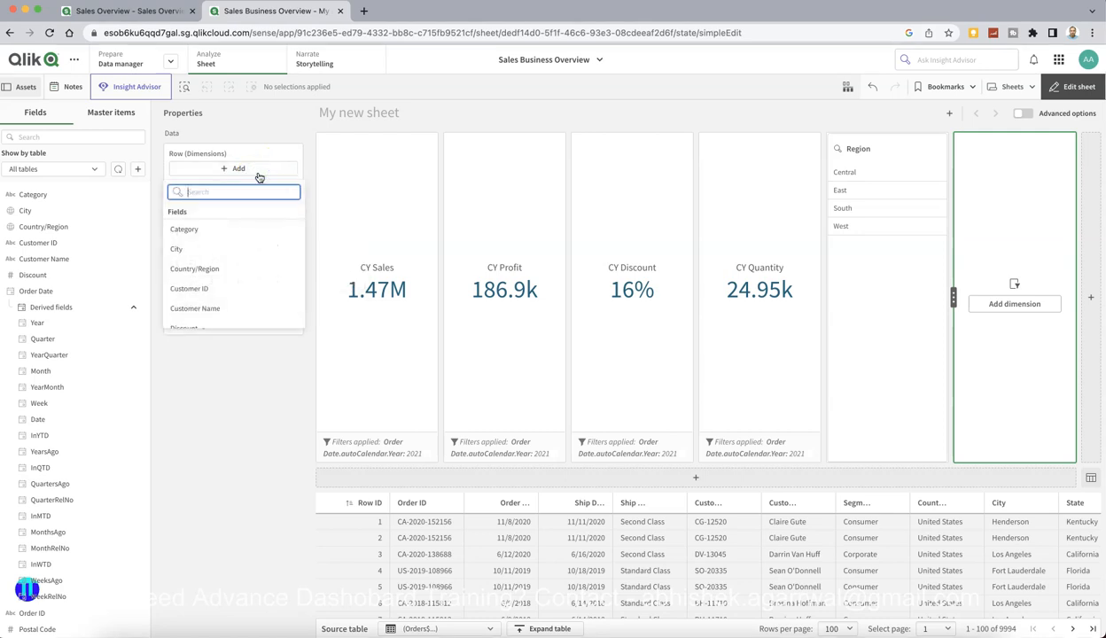
type("seg")
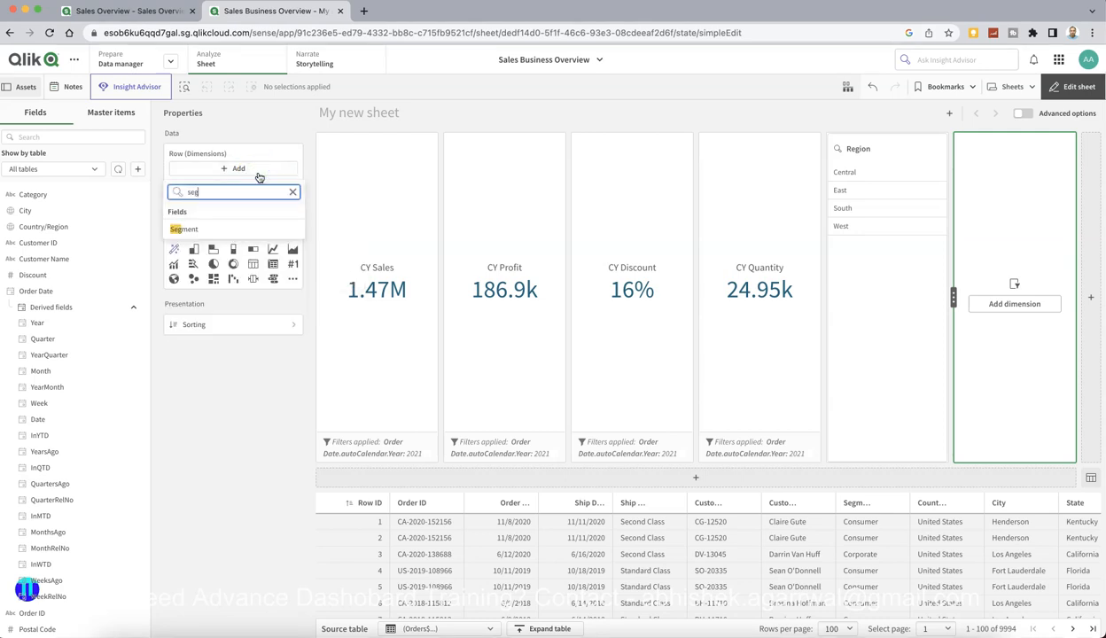
left_click(236, 229)
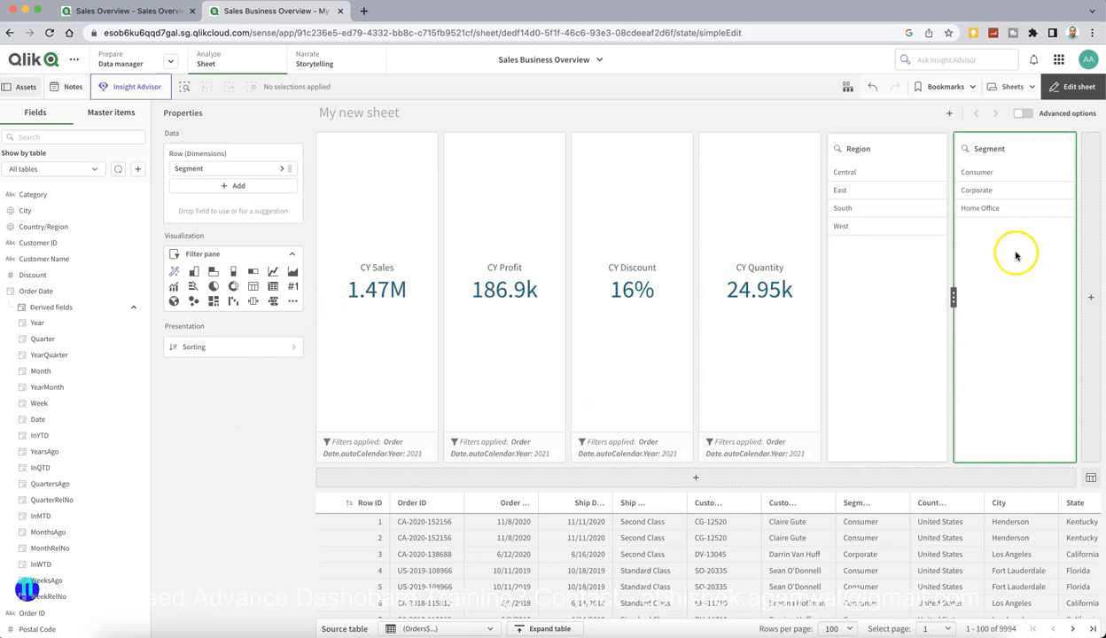
- Review the Current vs Previous Year Sales chart in the finished Sales Overview dashboard and return to the new sheet
left_click(146, 11)
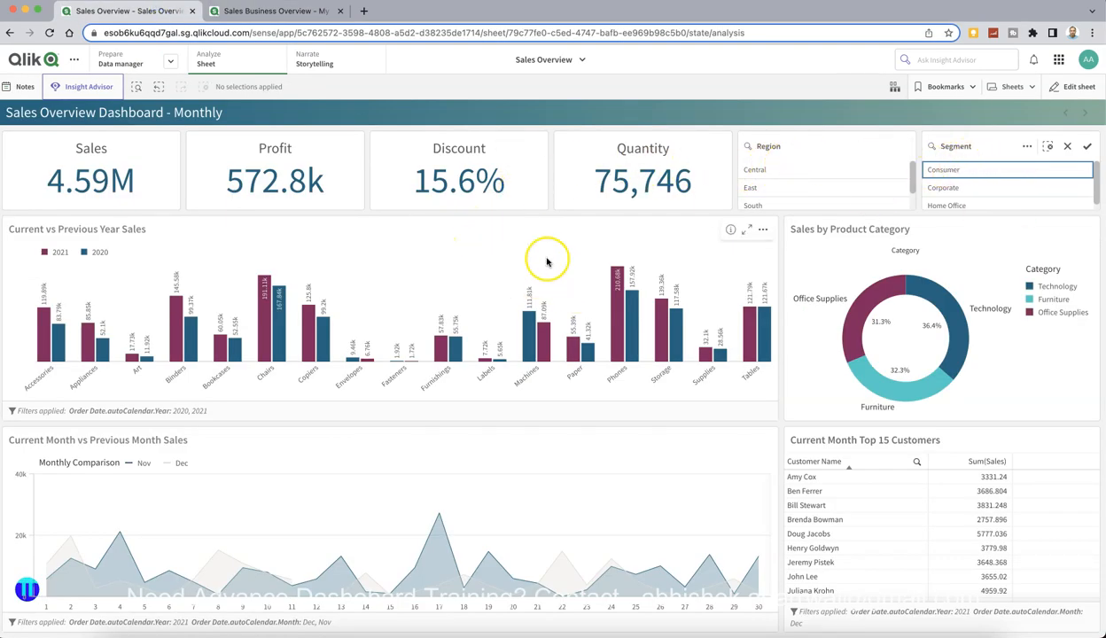
left_click(157, 229)
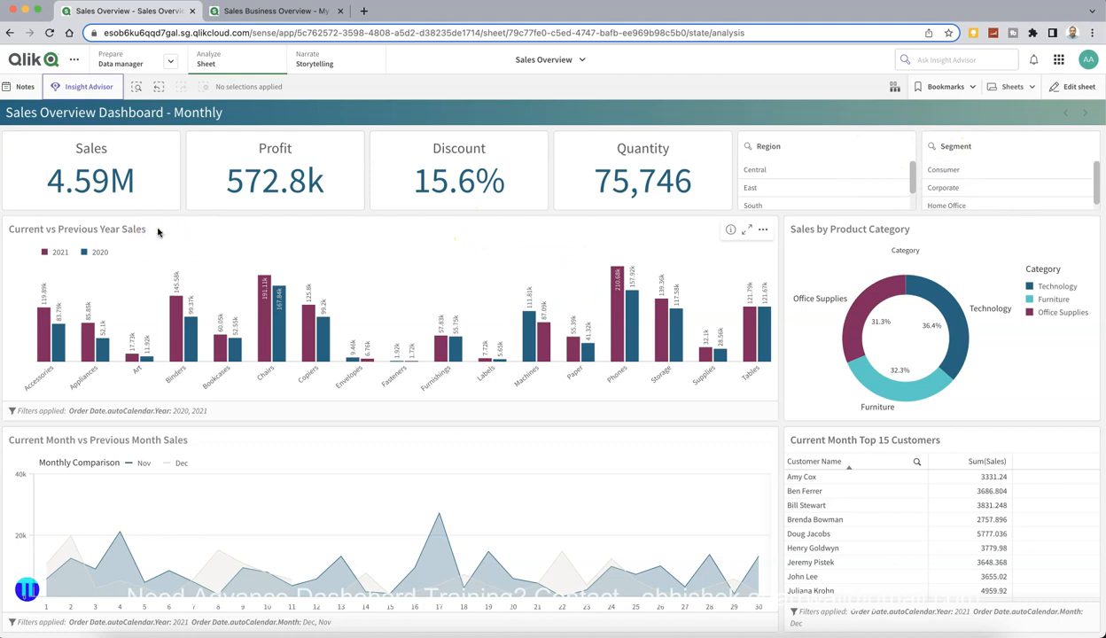
left_click(279, 251)
left_click(248, 10)
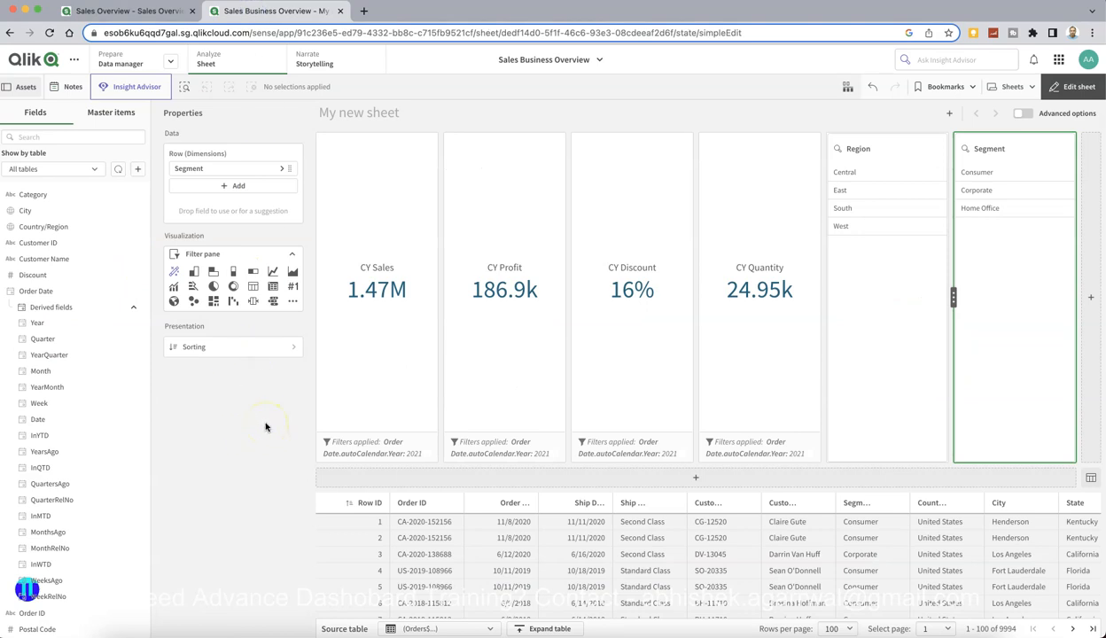
- Insert a vertical grouped bar chart in a new row below the KPIs and start adding its bar dimension
left_click(711, 484)
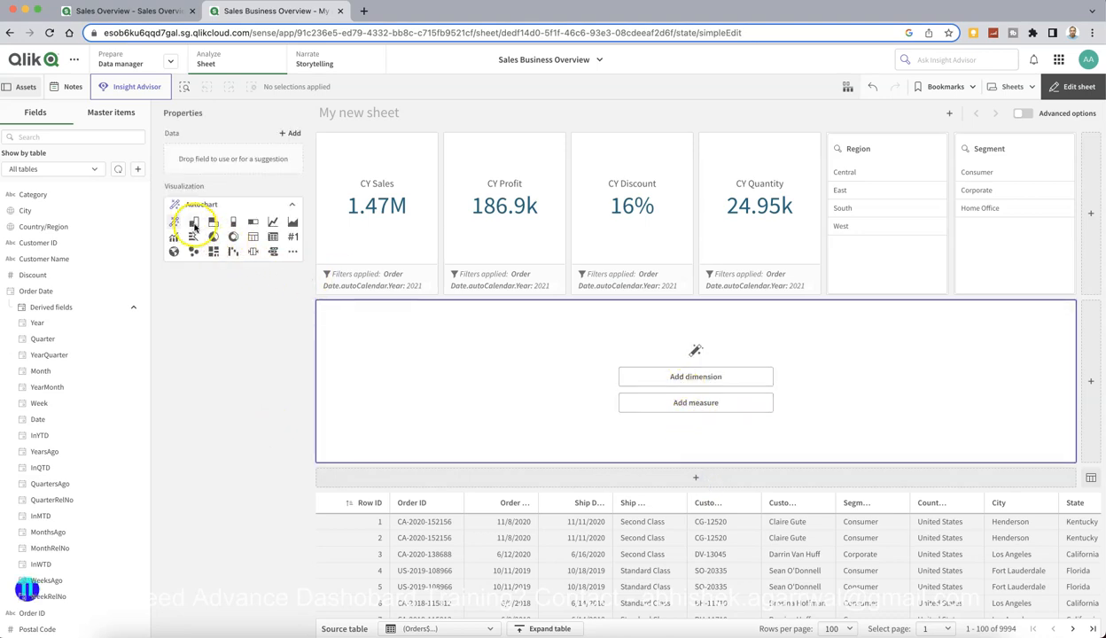
left_click(194, 224)
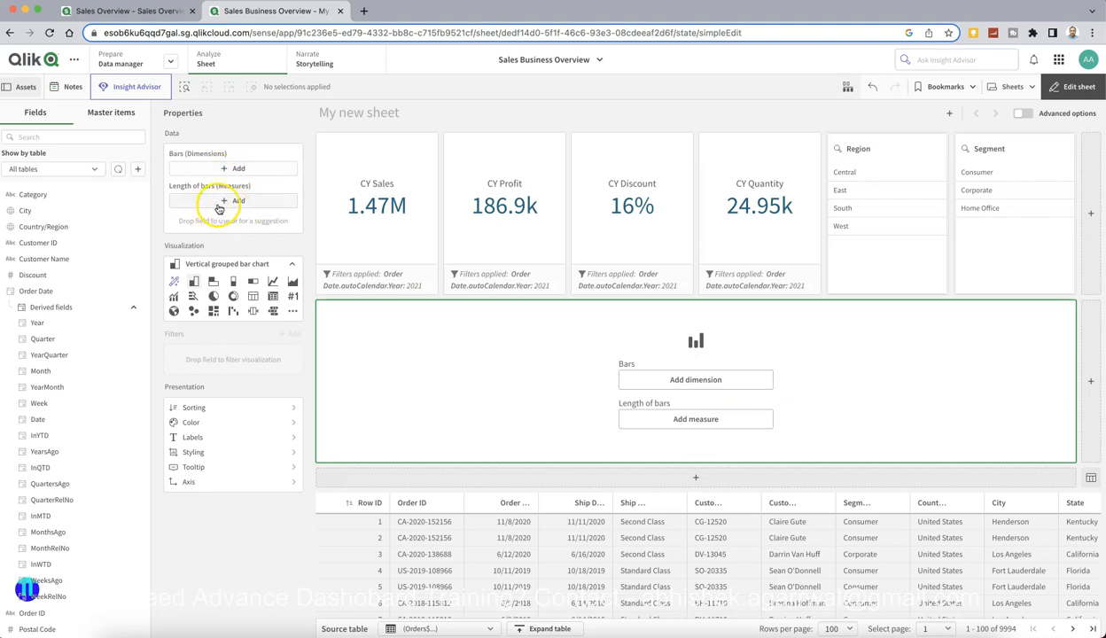
left_click(240, 169)
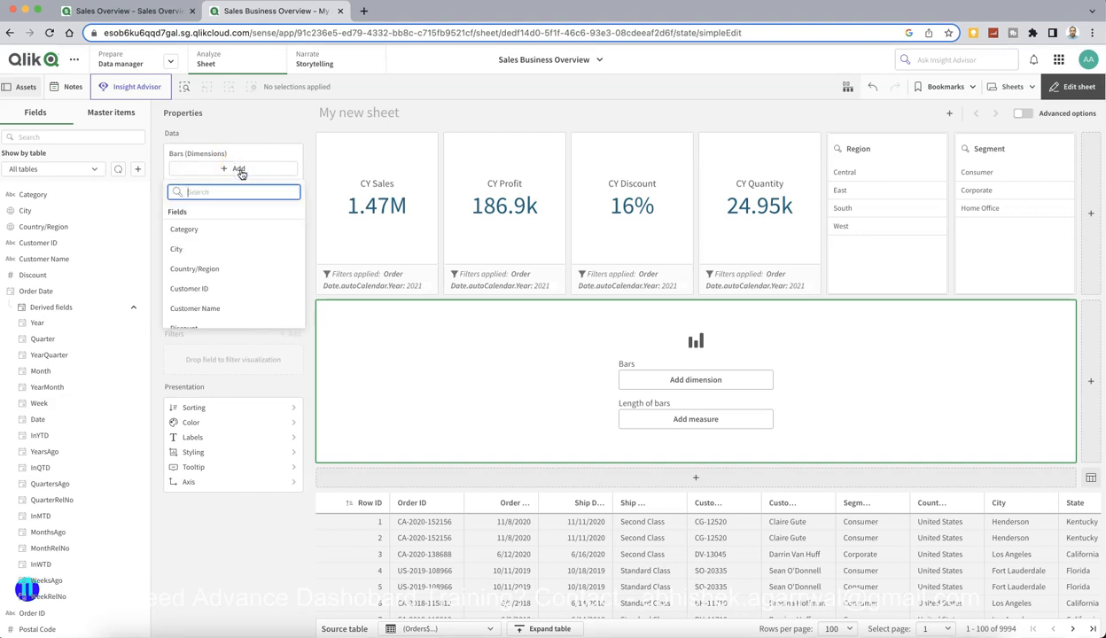
type("year")
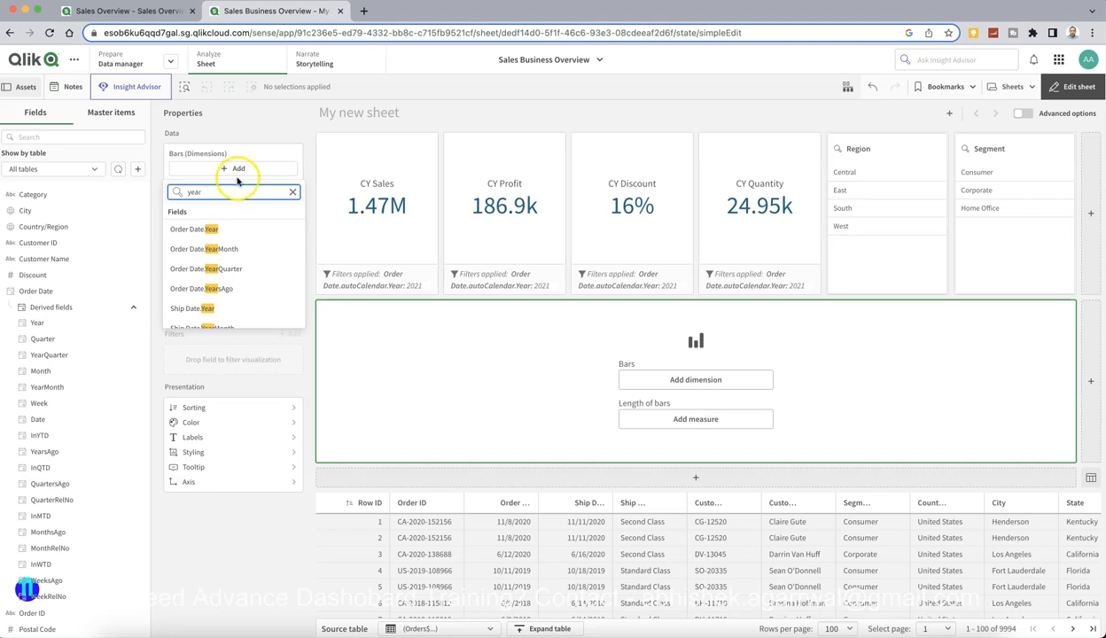
scroll(244, 257, "down", 1)
scroll(246, 270, "up", 1)
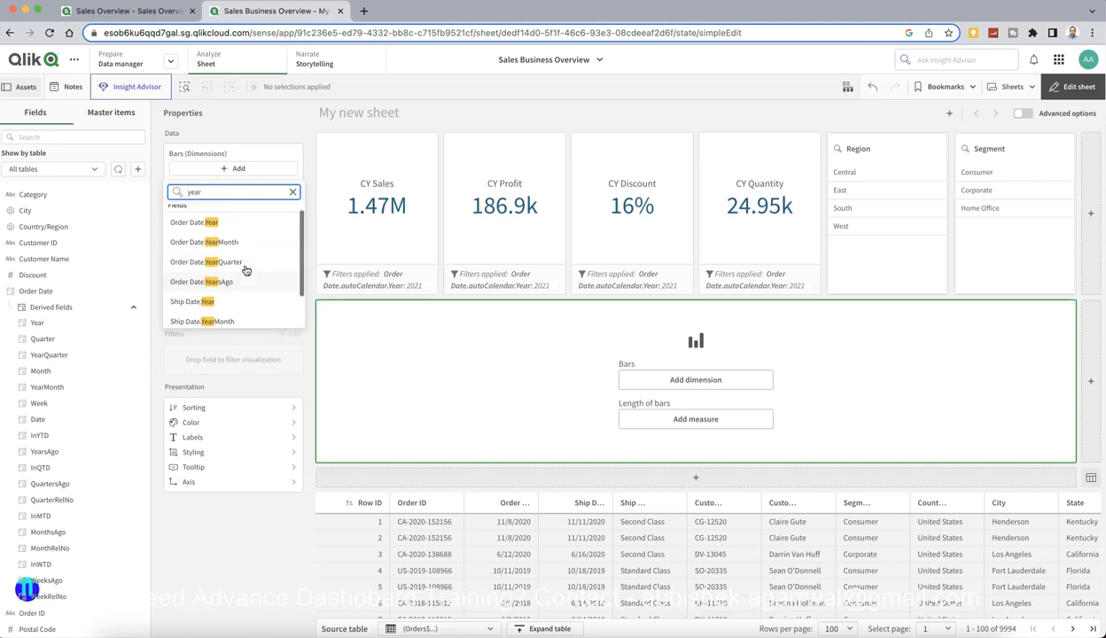
key("BackSpace")
key("BackSpace")
key("BackSpace")
key("BackSpace")
- Set Sub-Category as the chart's bar dimension and Sum(Sales) as its bar length measure
type("sub")
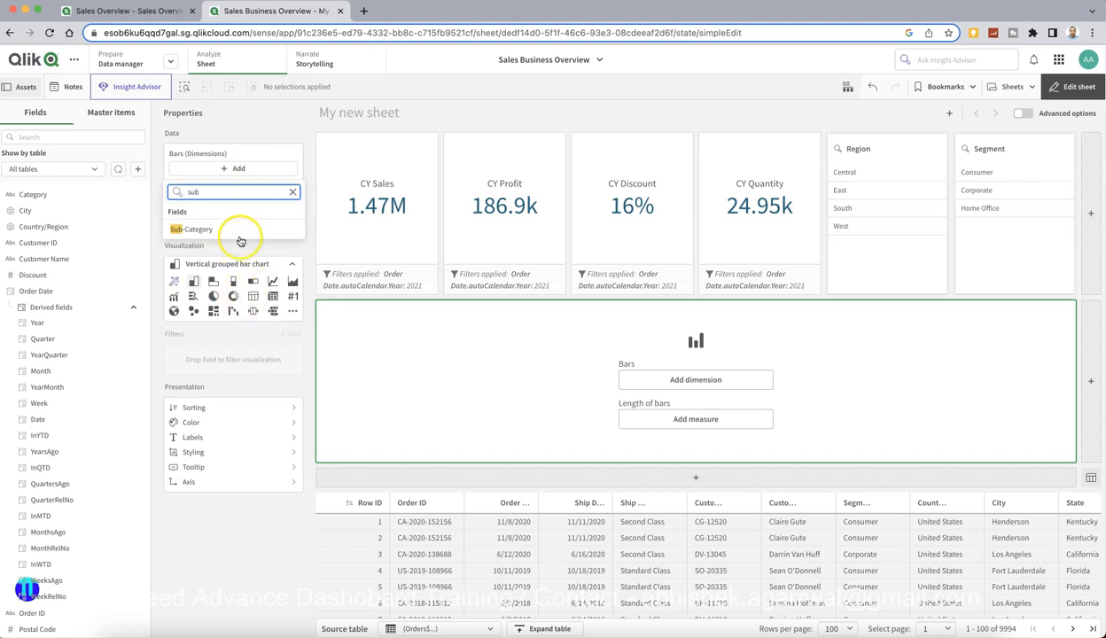
left_click(238, 228)
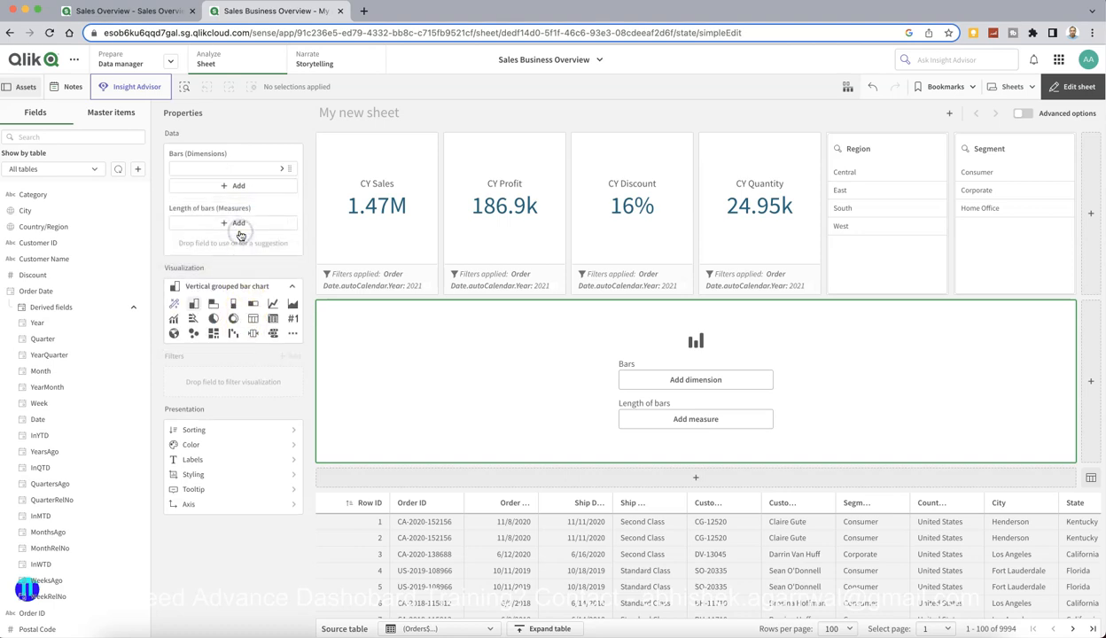
left_click(240, 226)
type("sales")
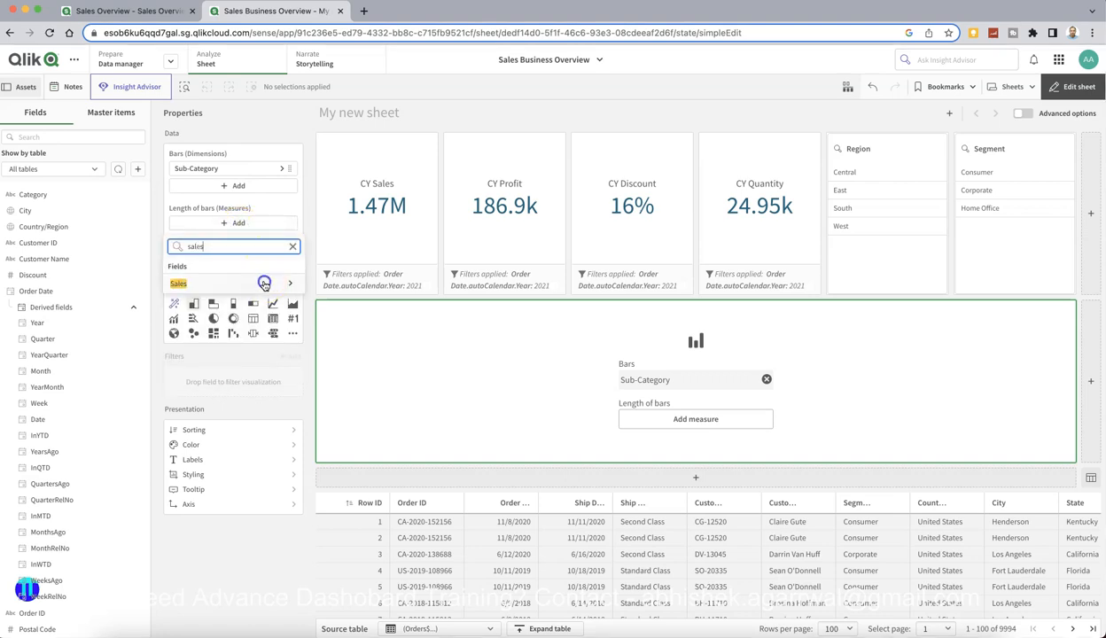
left_click(263, 282)
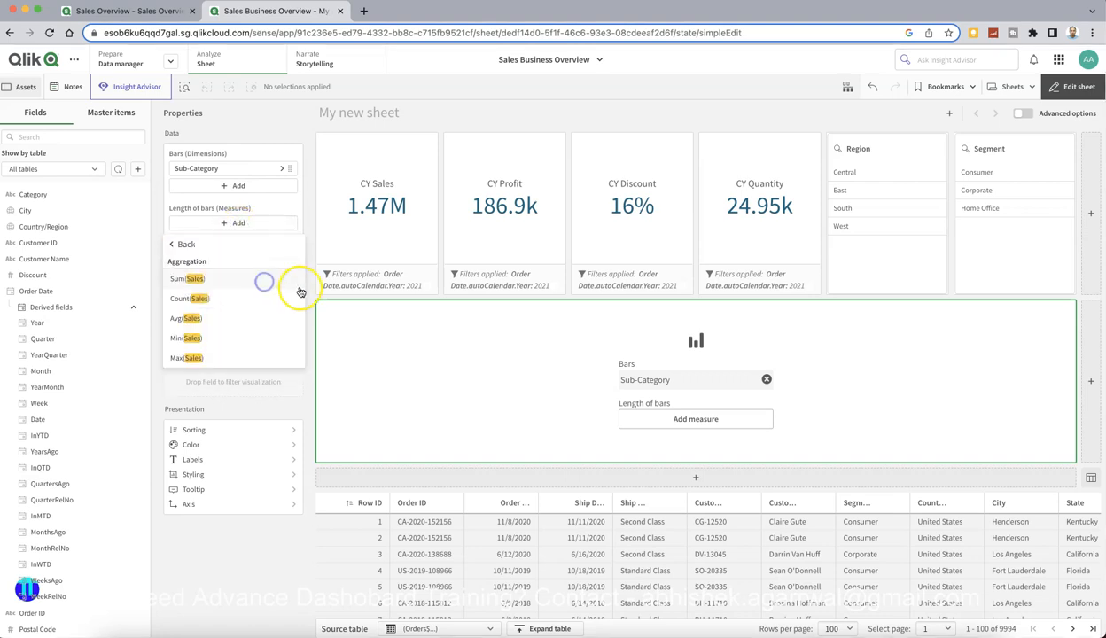
left_click(188, 279)
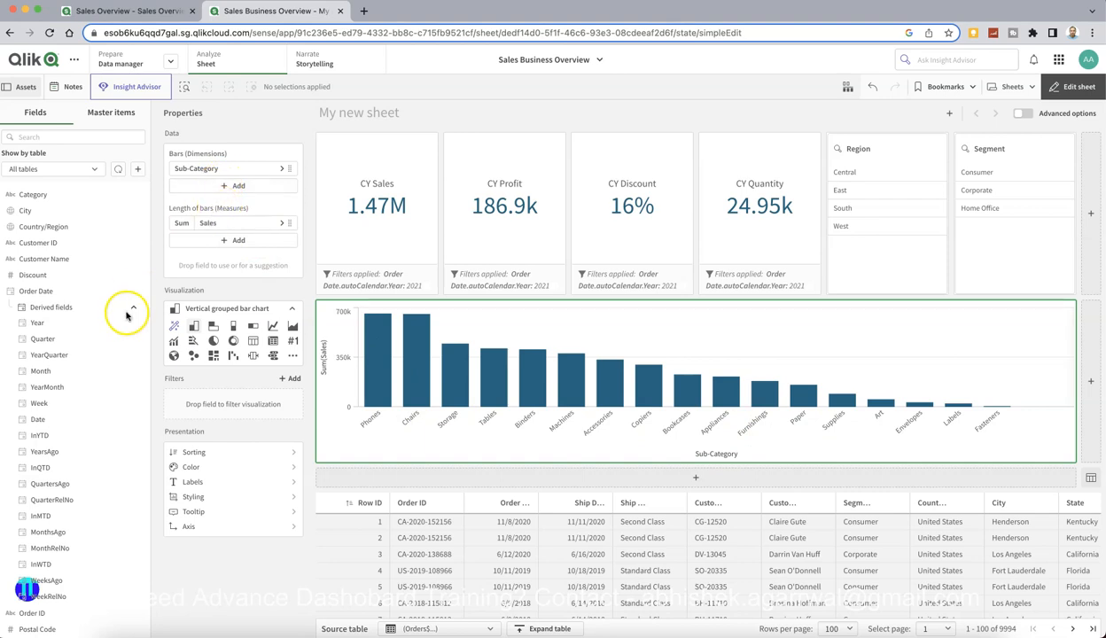
- Add Order Date.Year as the bar chart's second dimension to split each sub-category by year
left_click(224, 188)
type("year")
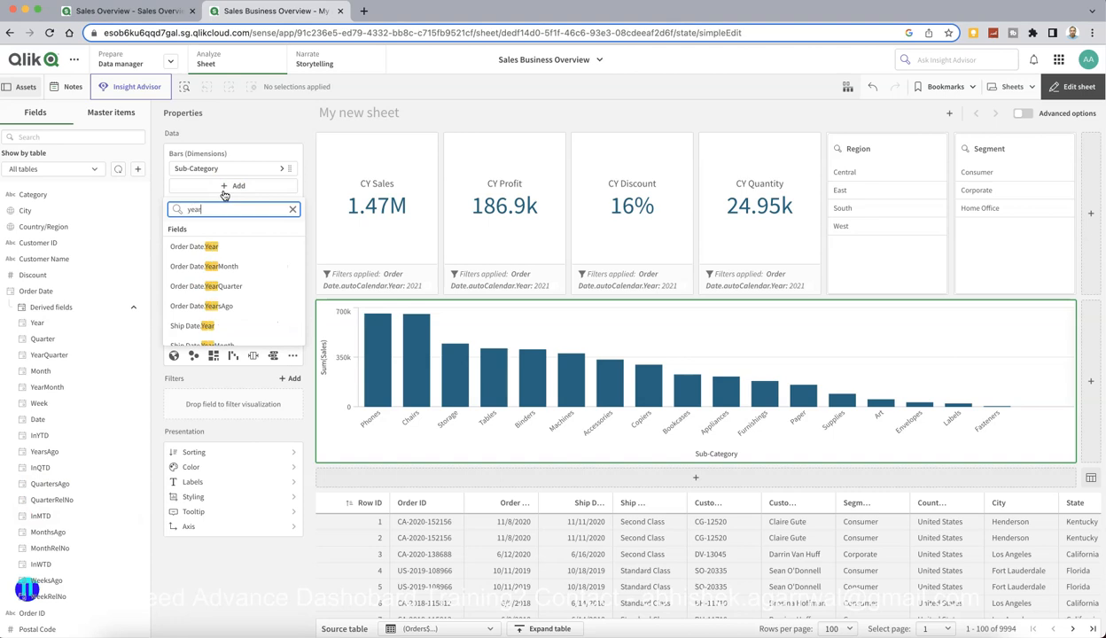
left_click(226, 247)
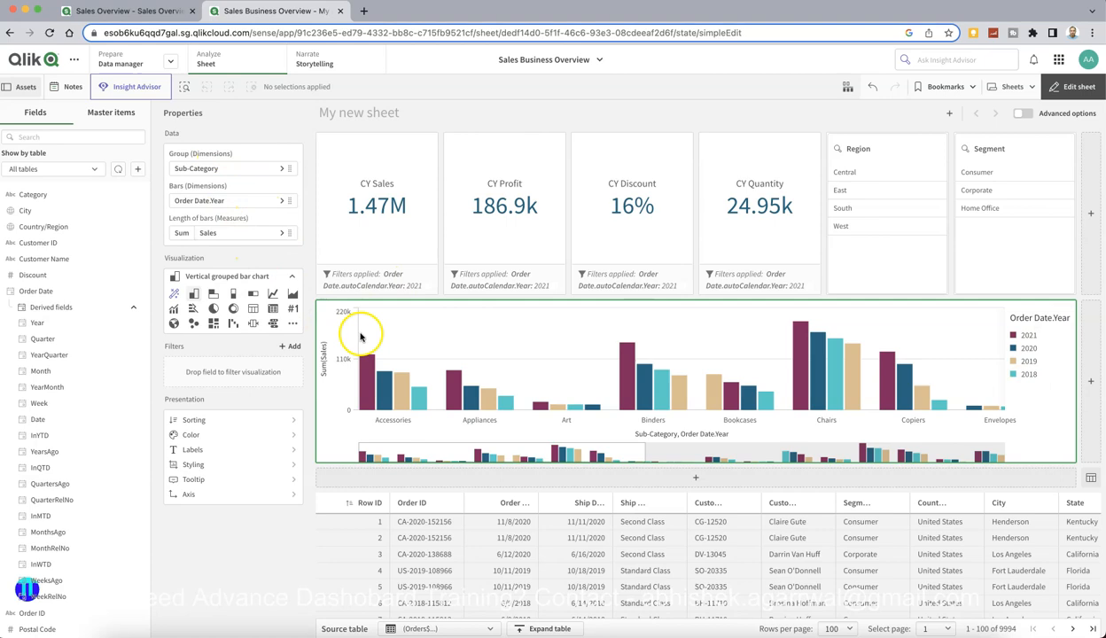
- Filter the bar chart by the Order Date year, keeping only 2020 and 2021
left_click(294, 346)
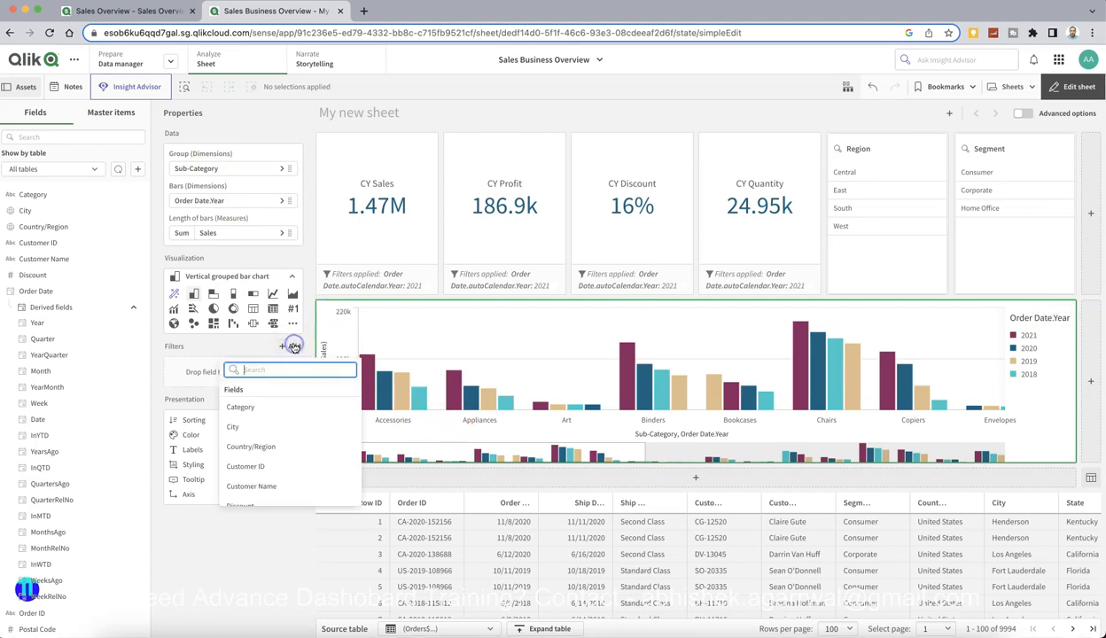
type("year")
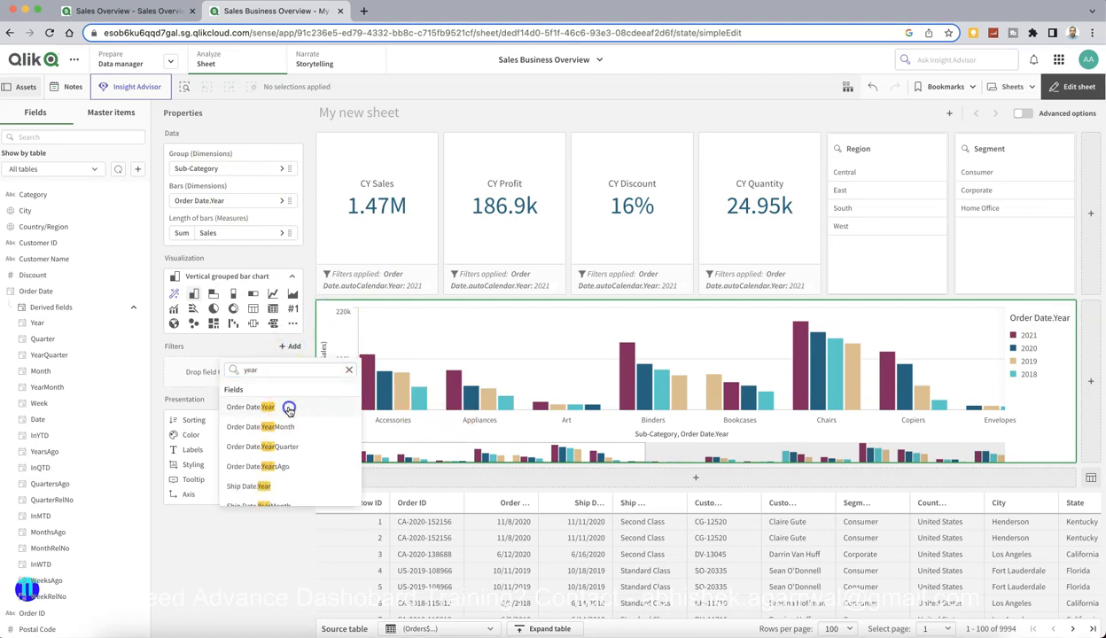
left_click(282, 407)
left_click(312, 389)
left_click(311, 403)
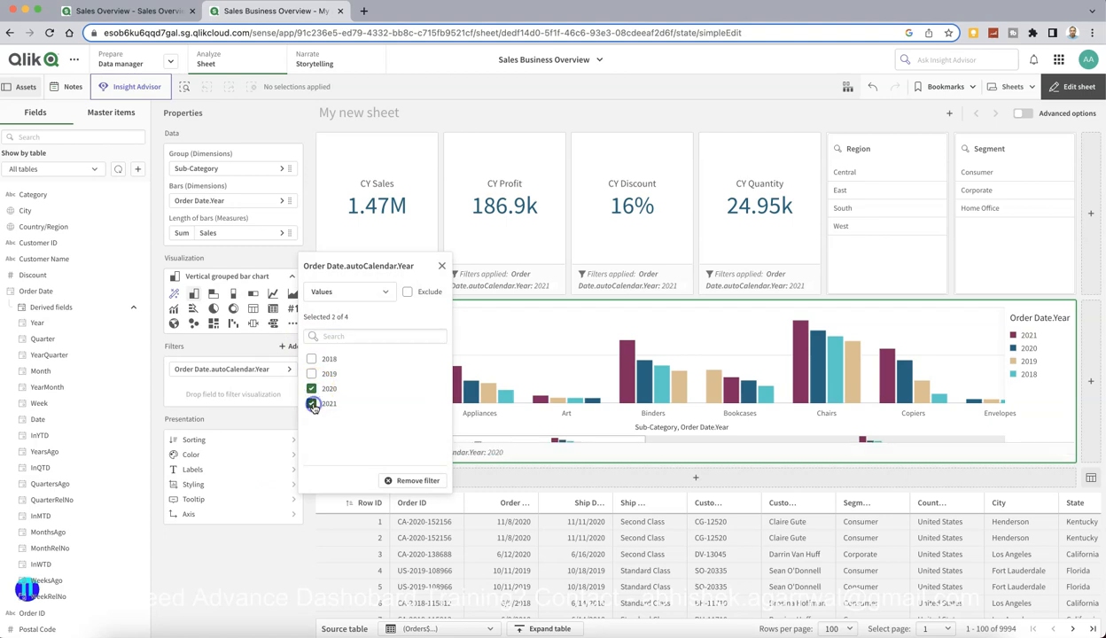
left_click(275, 575)
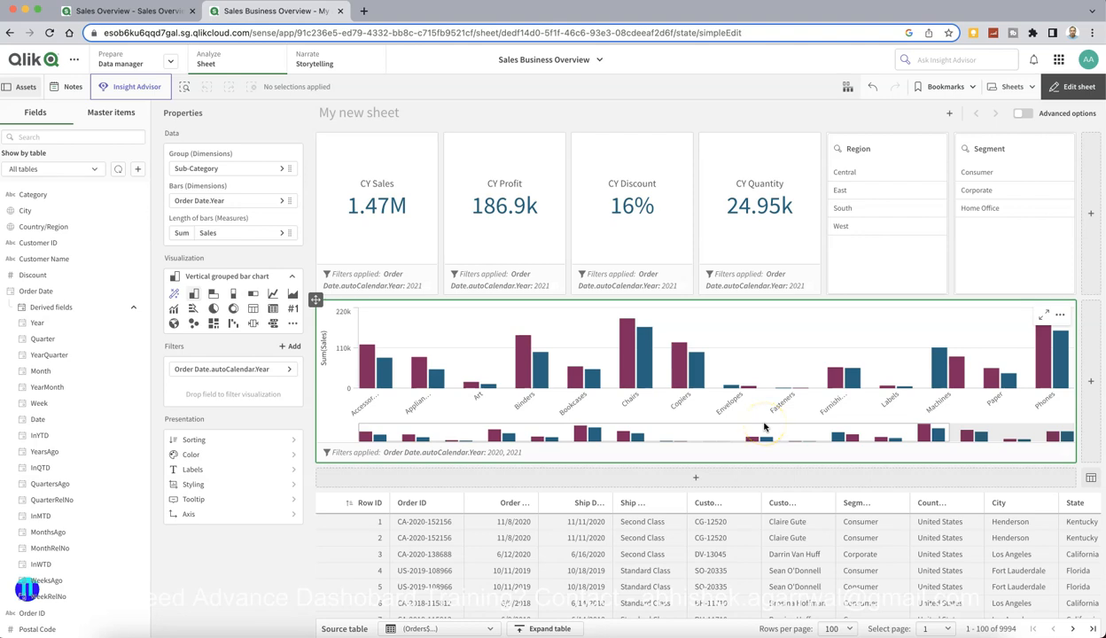
- Title the bar chart "CY vs PY Sub Category Sales"
left_click(276, 471)
left_click(345, 431)
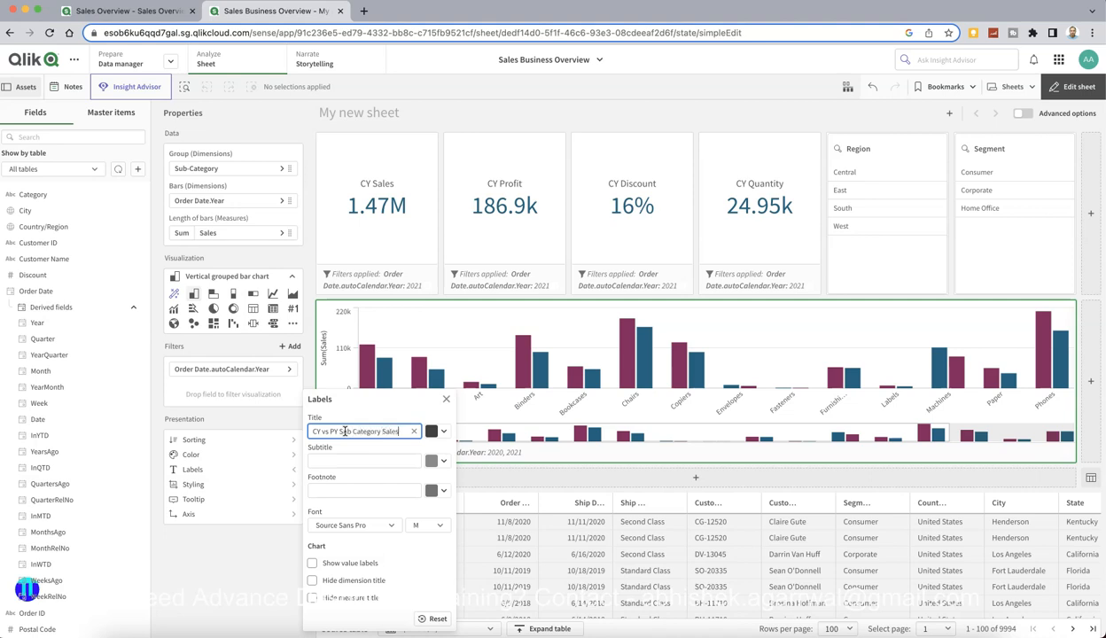
key("Return")
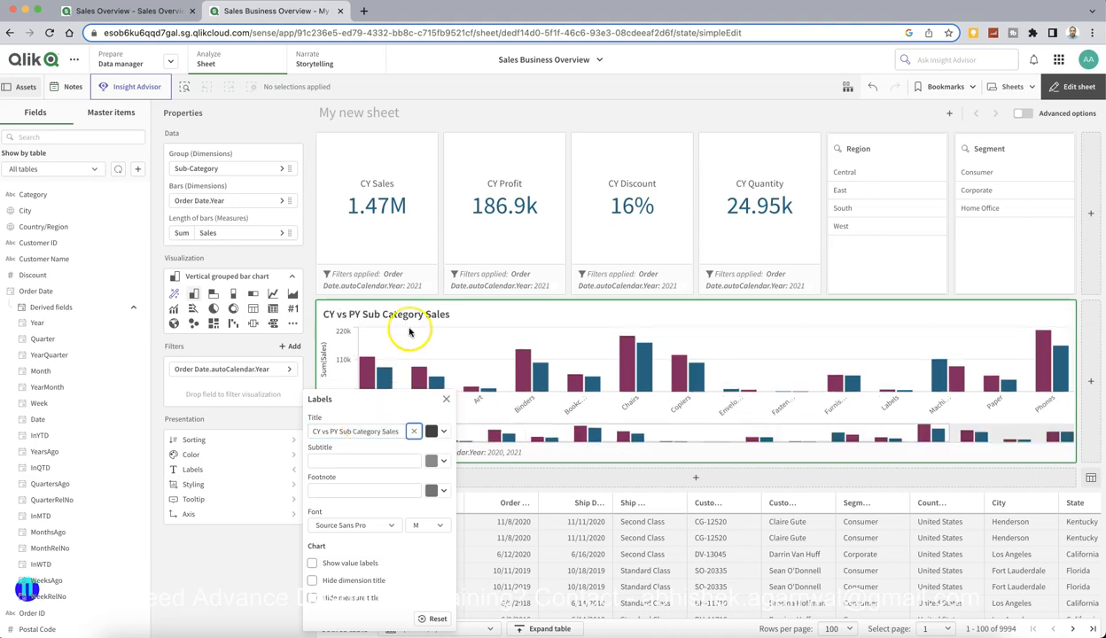
- Lighten the bar chart's title colour to the grey #6e6e6e
left_click(437, 432)
left_click_drag(410, 539, 429, 544)
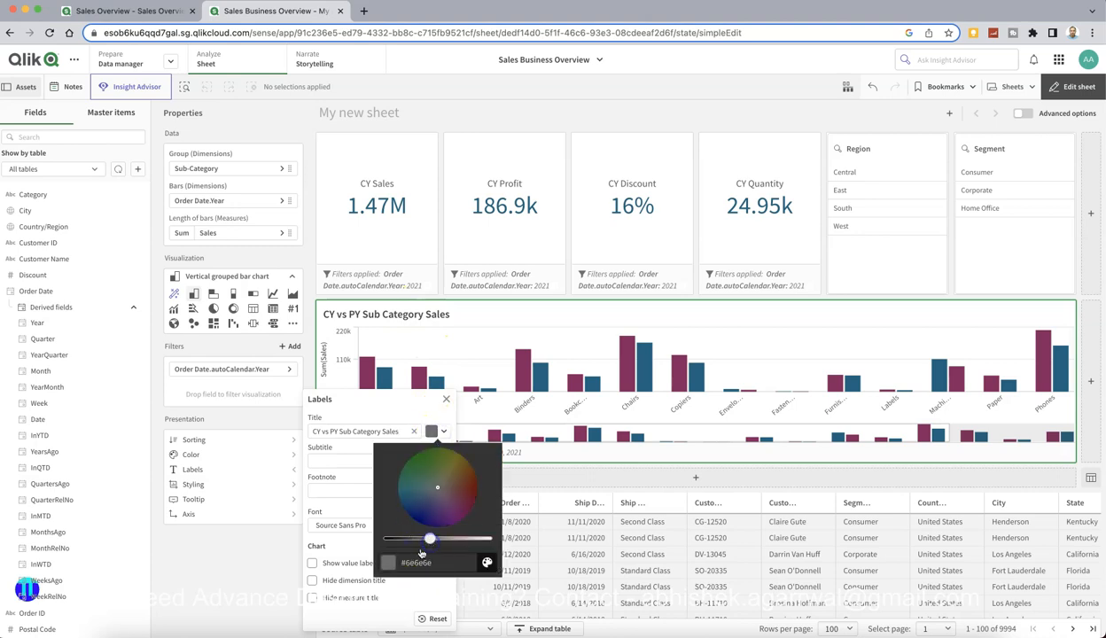
left_click(254, 569)
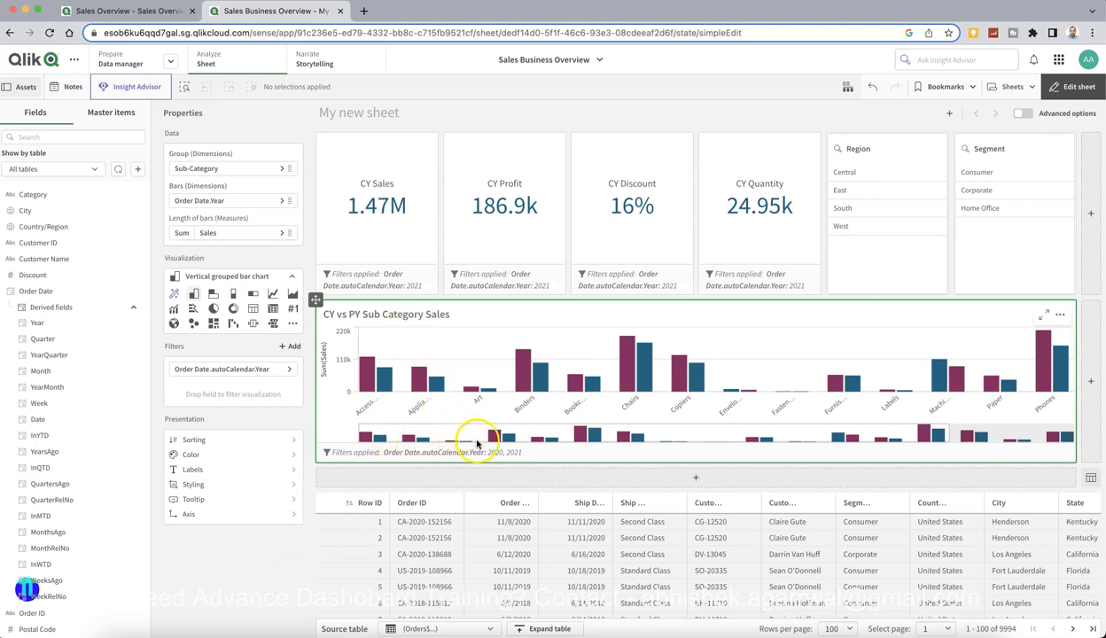
left_click(293, 516)
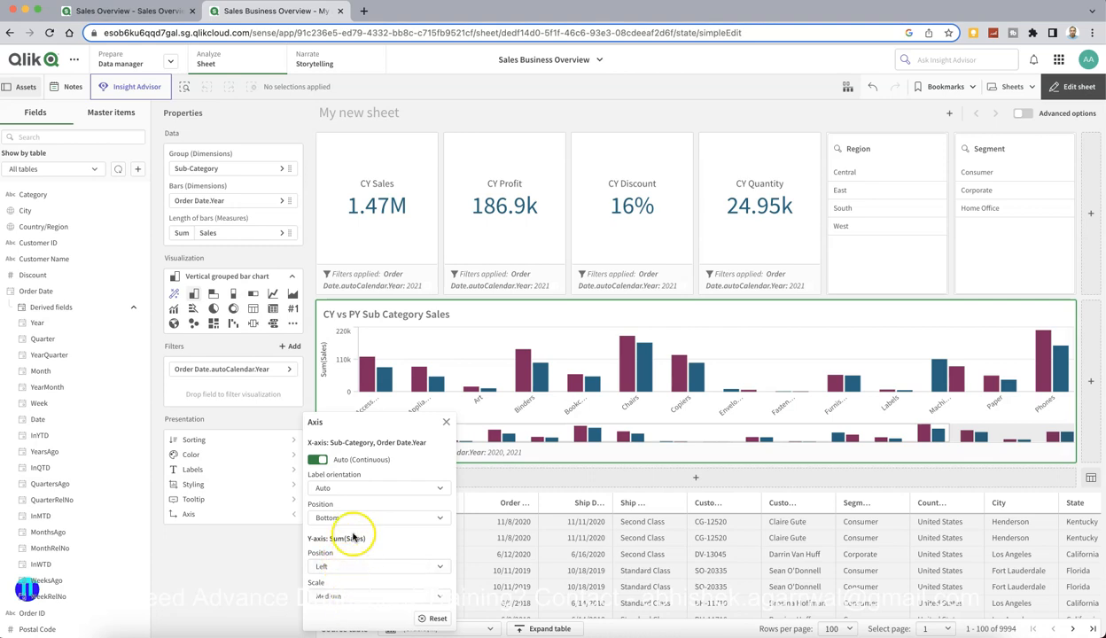
left_click(317, 460)
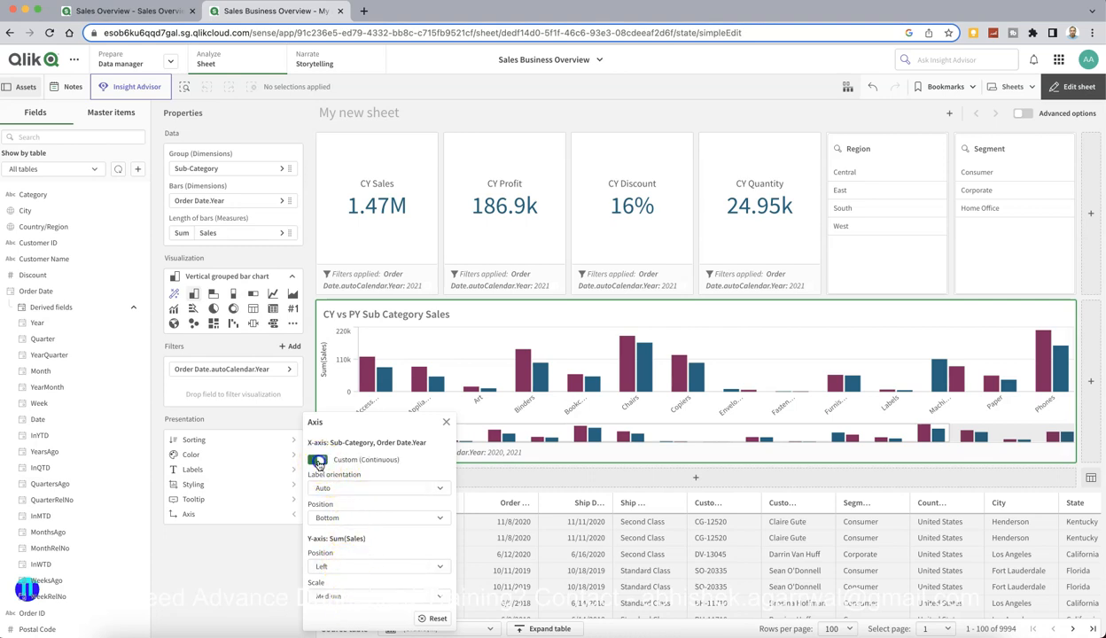
left_click(318, 441)
left_click(262, 581)
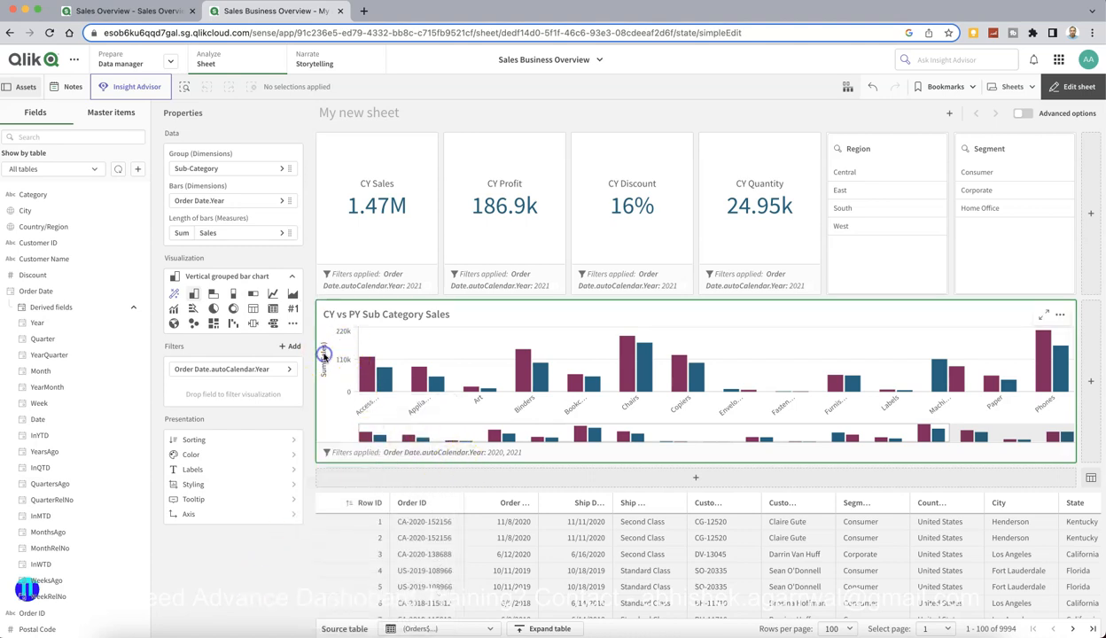
left_click(281, 232)
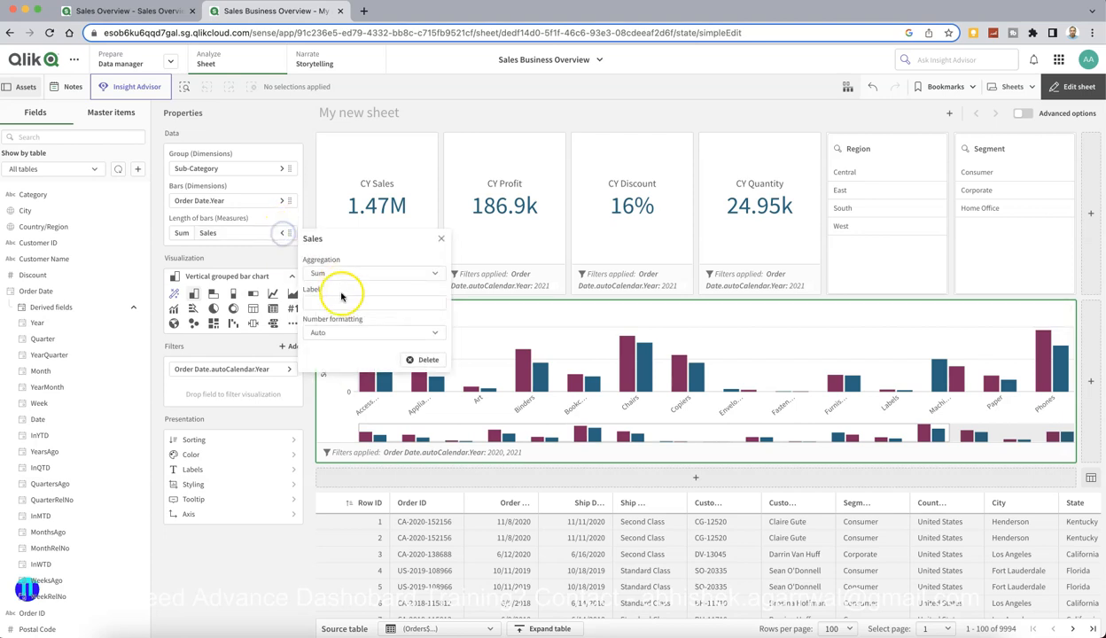
left_click(292, 563)
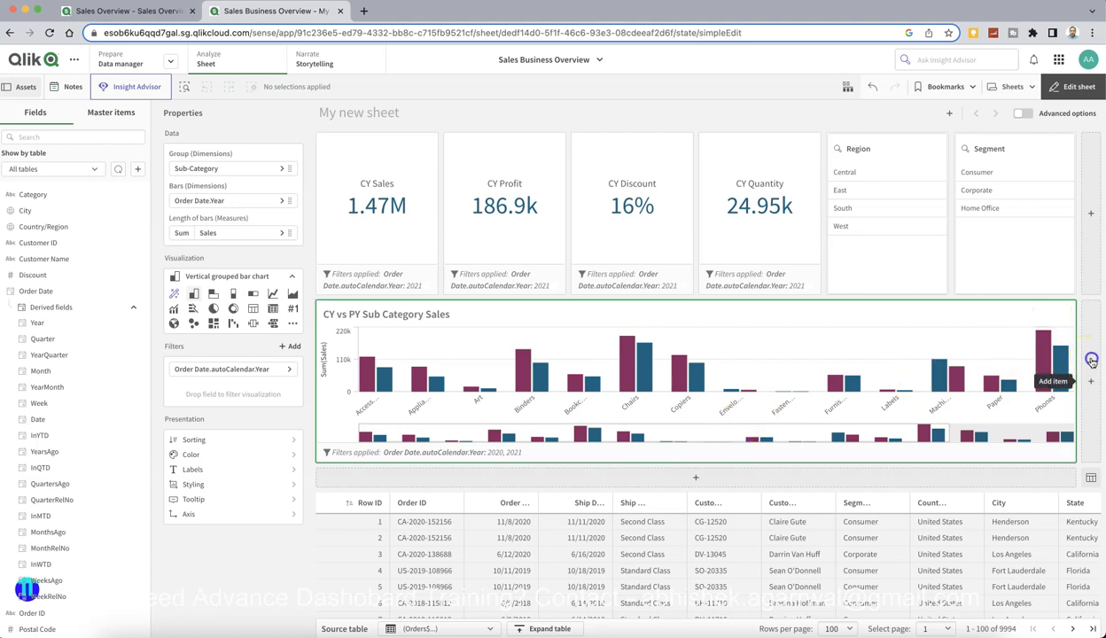
- Add a donut chart beside the sub-category bar chart, leaving the bar chart about two thirds of the row's width
left_click(1092, 360)
left_click_drag(700, 380, 842, 379)
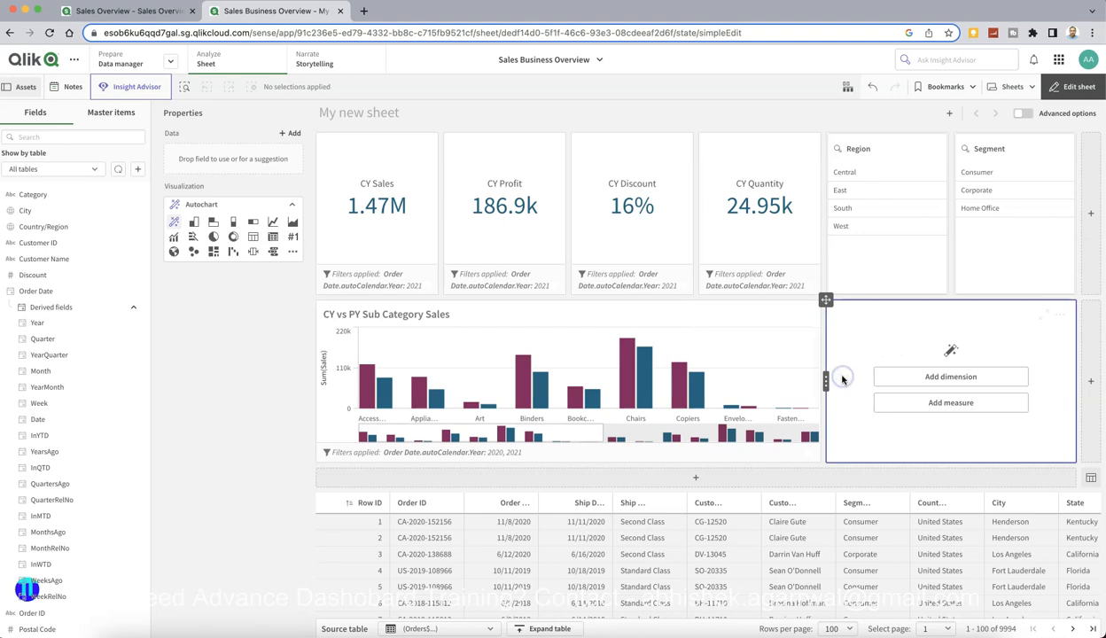
left_click(951, 380)
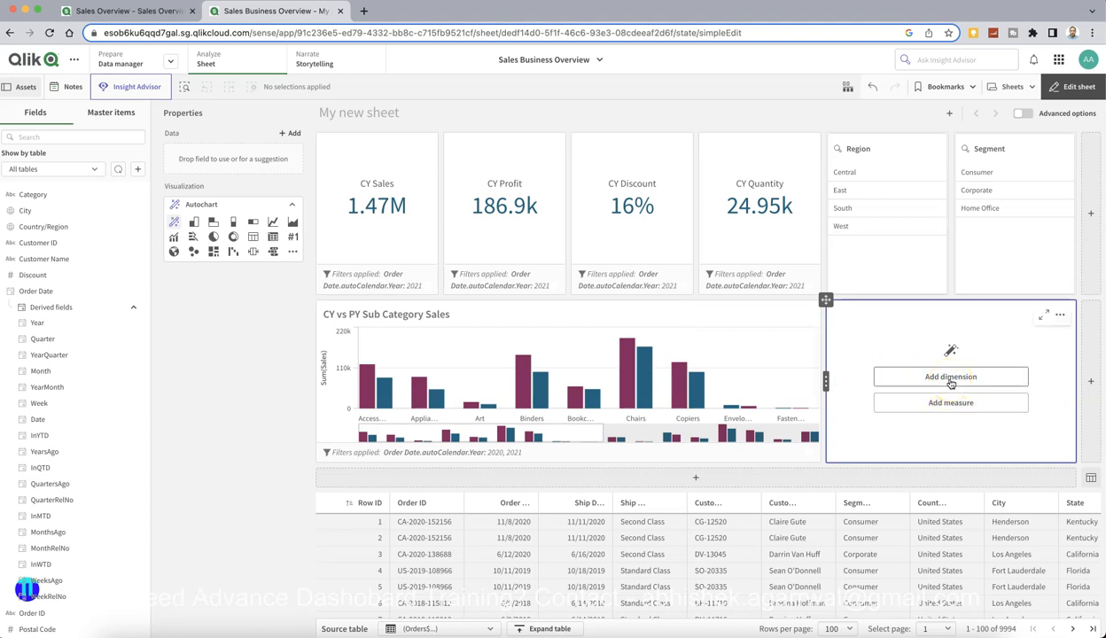
left_click(951, 383)
left_click(899, 339)
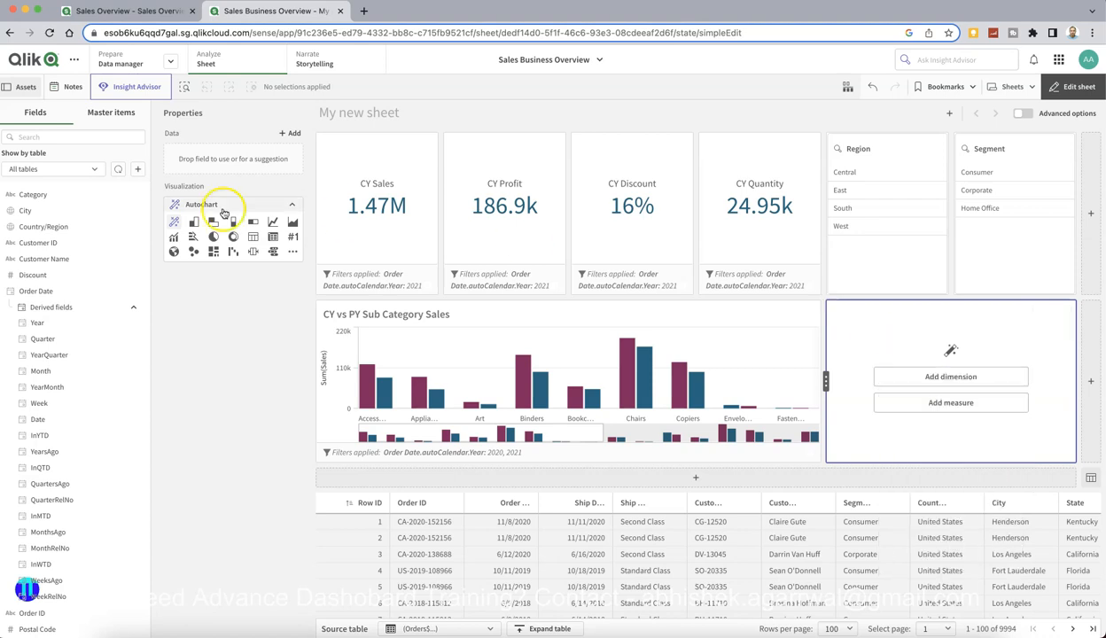
left_click(235, 237)
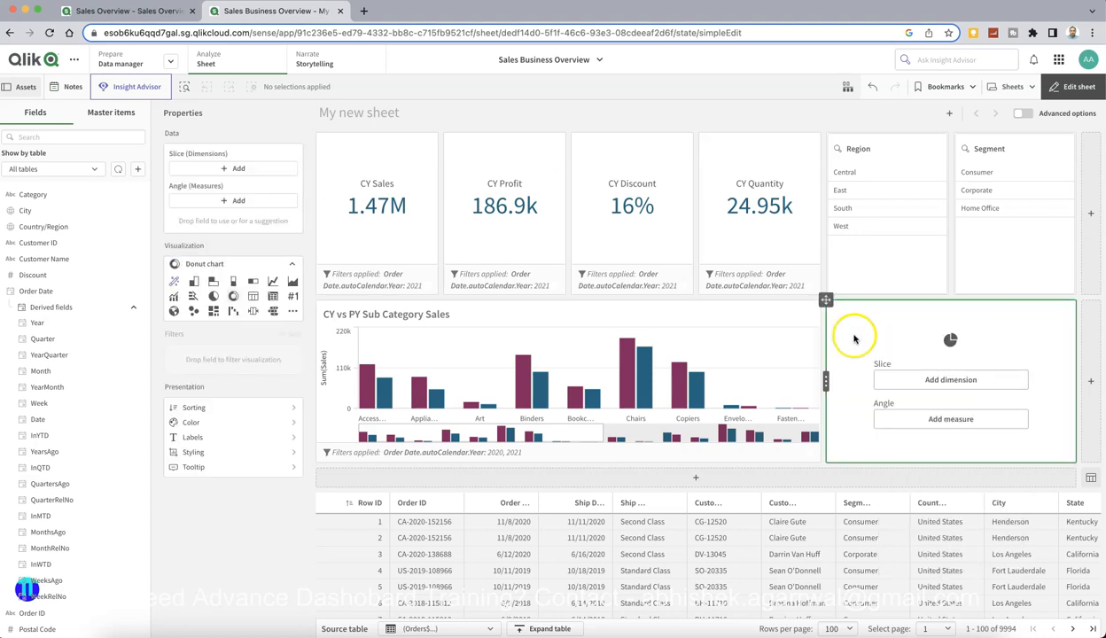
- Set Category as the donut chart's slice dimension
left_click(951, 383)
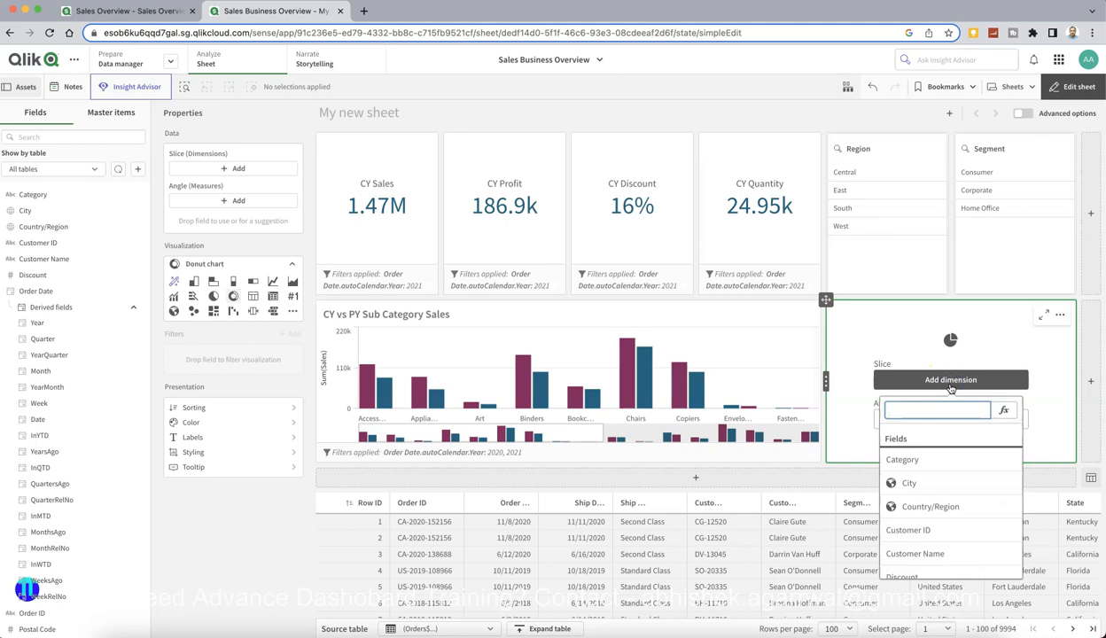
type("seg")
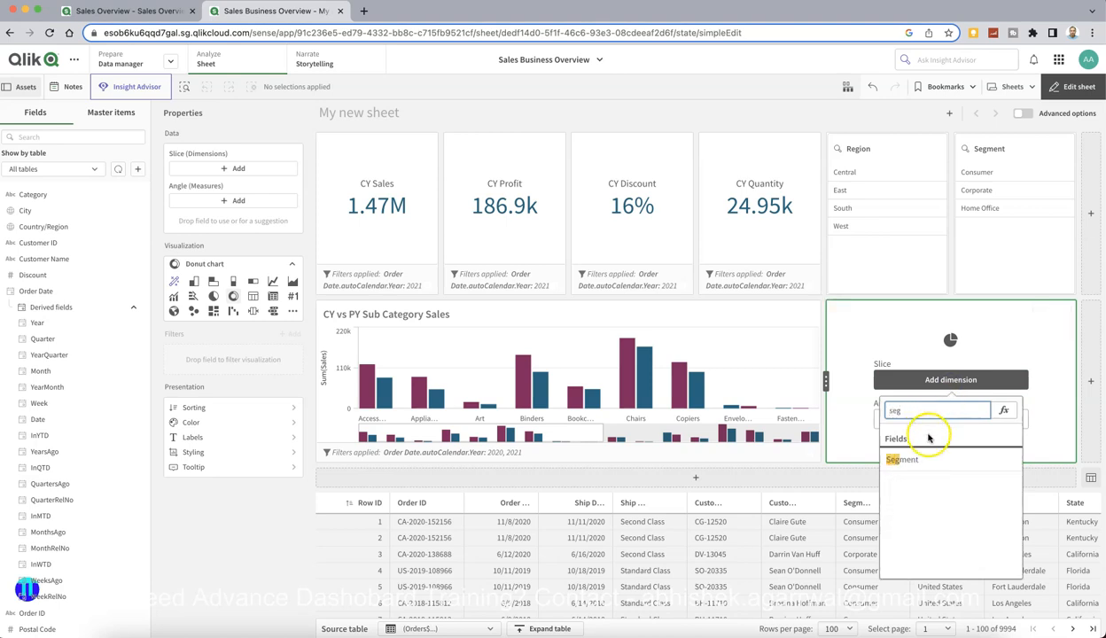
left_click(921, 462)
type("g")
key("BackSpace")
key("BackSpace")
key("BackSpace")
type("cate")
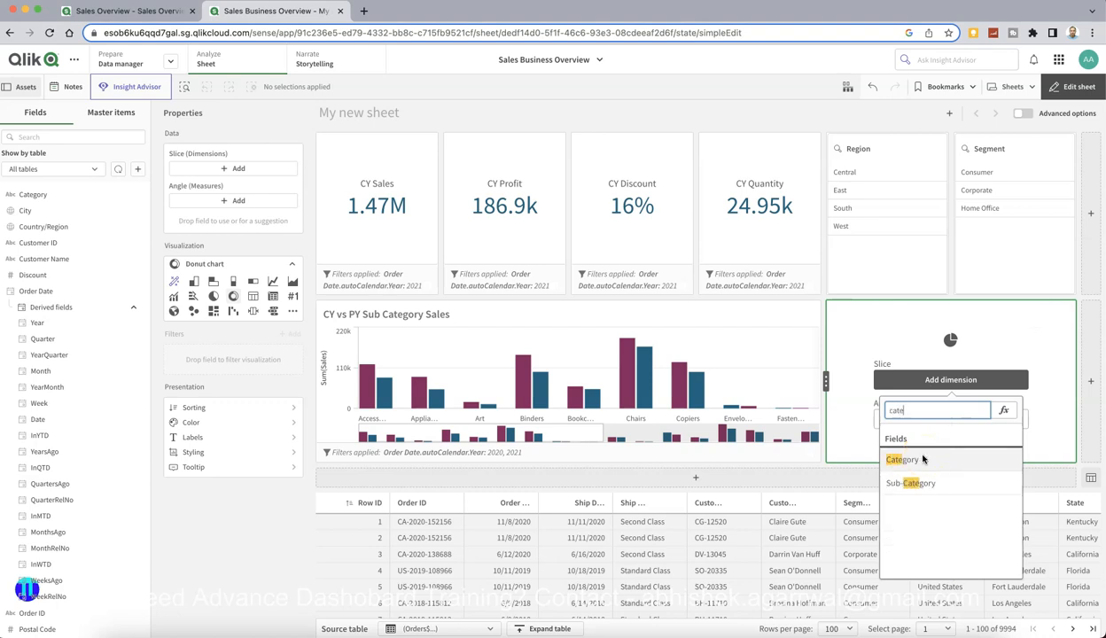
left_click(916, 460)
- Add the sum of Sales as the donut chart's angle measure
left_click(945, 420)
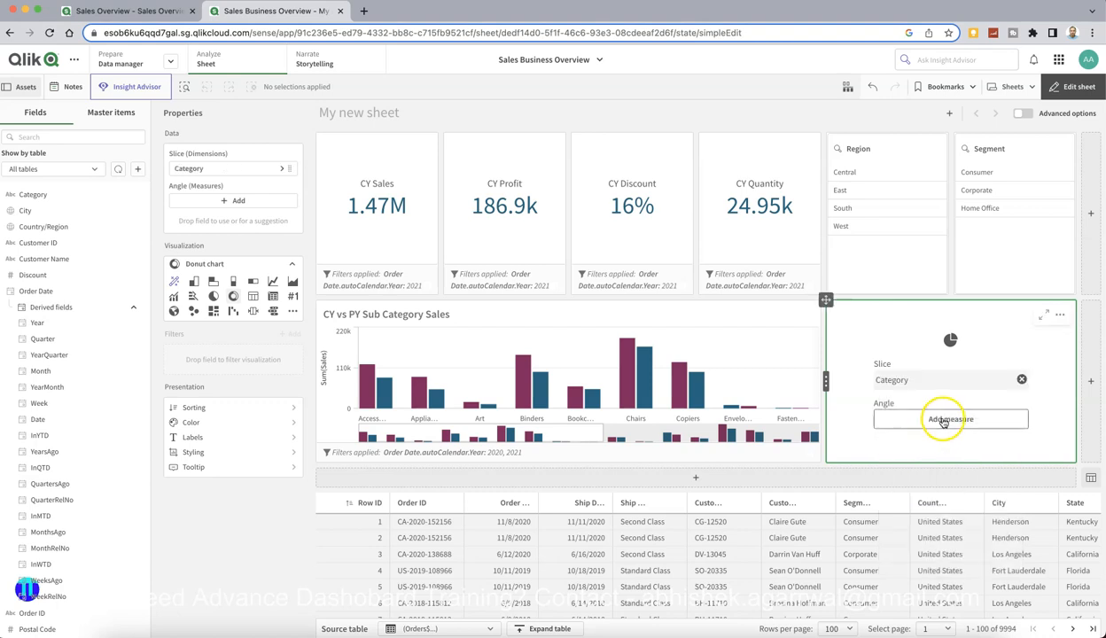
type("sales")
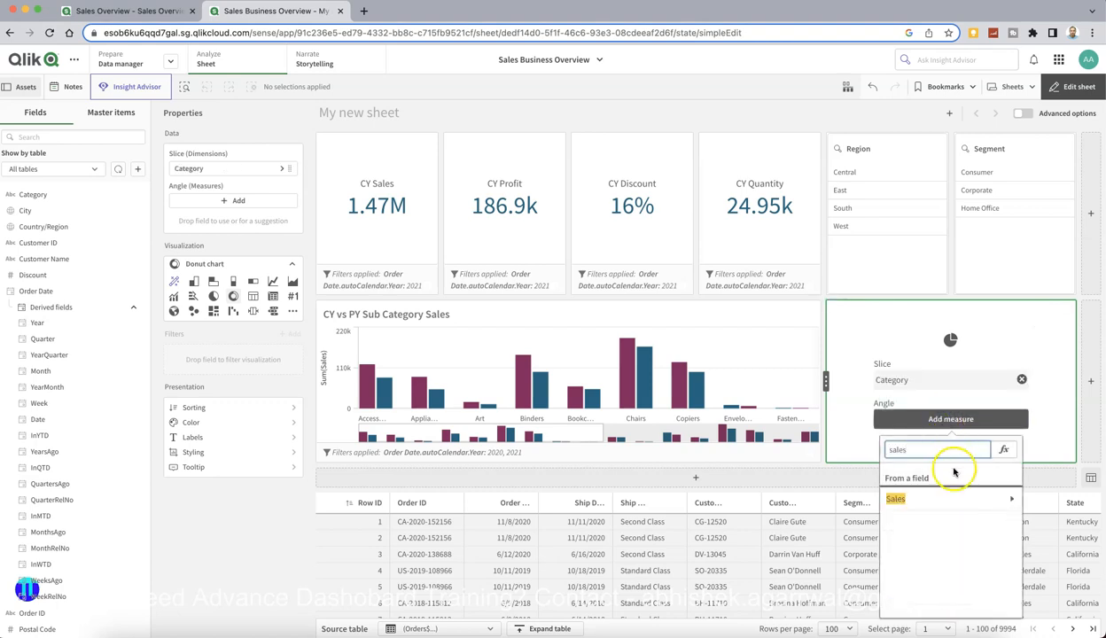
left_click(951, 498)
left_click(937, 500)
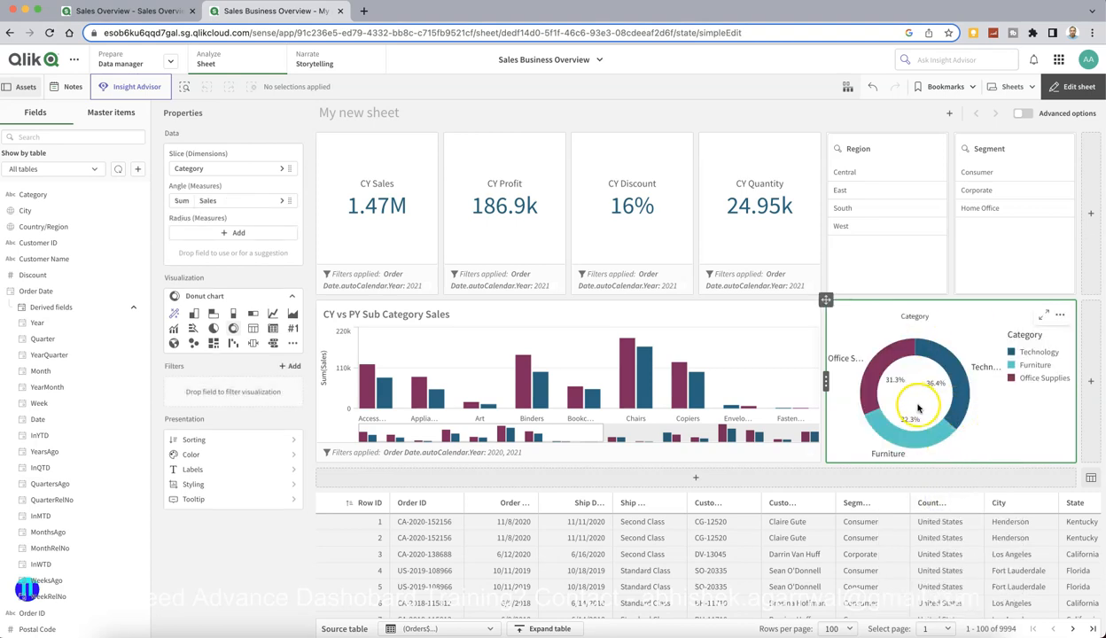
- Filter the donut chart by the Order Date year, keeping only 2021
left_click(293, 366)
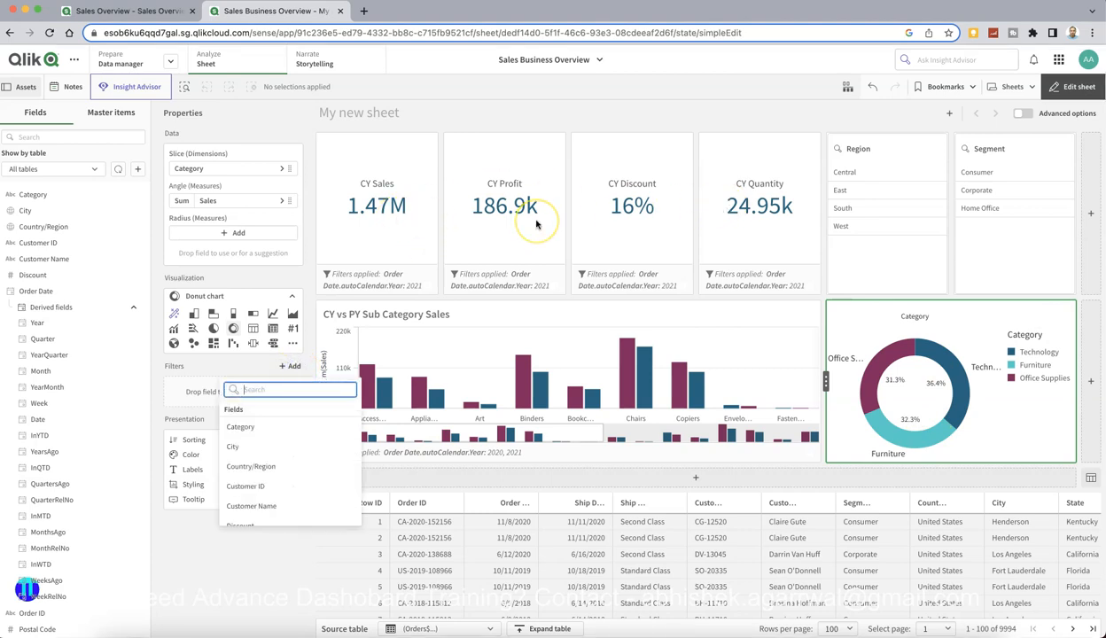
type("year")
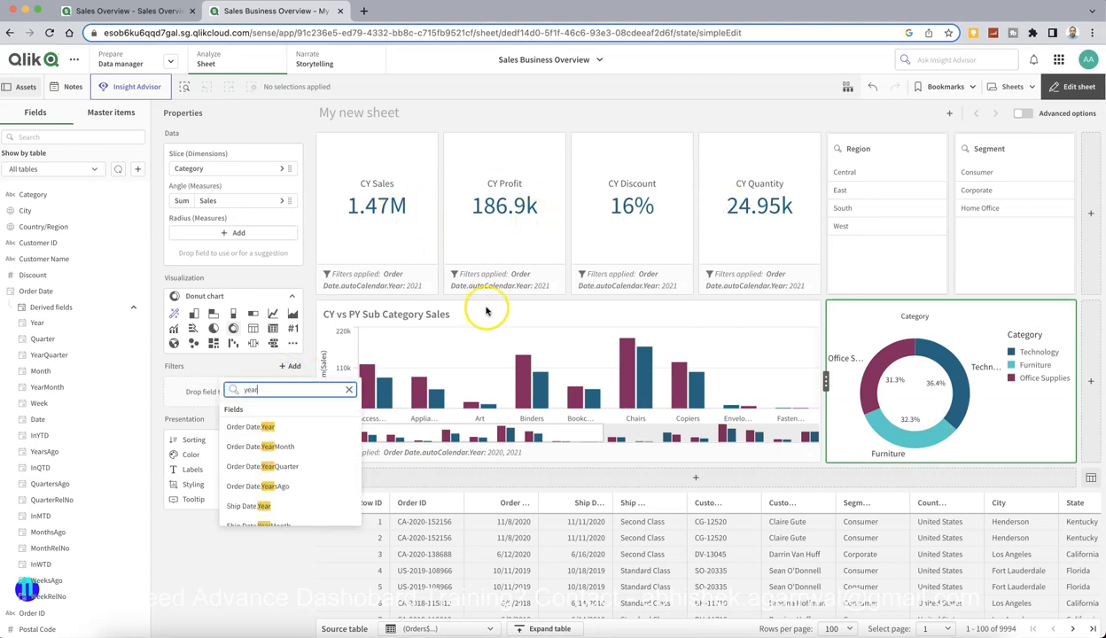
left_click(266, 427)
left_click(314, 424)
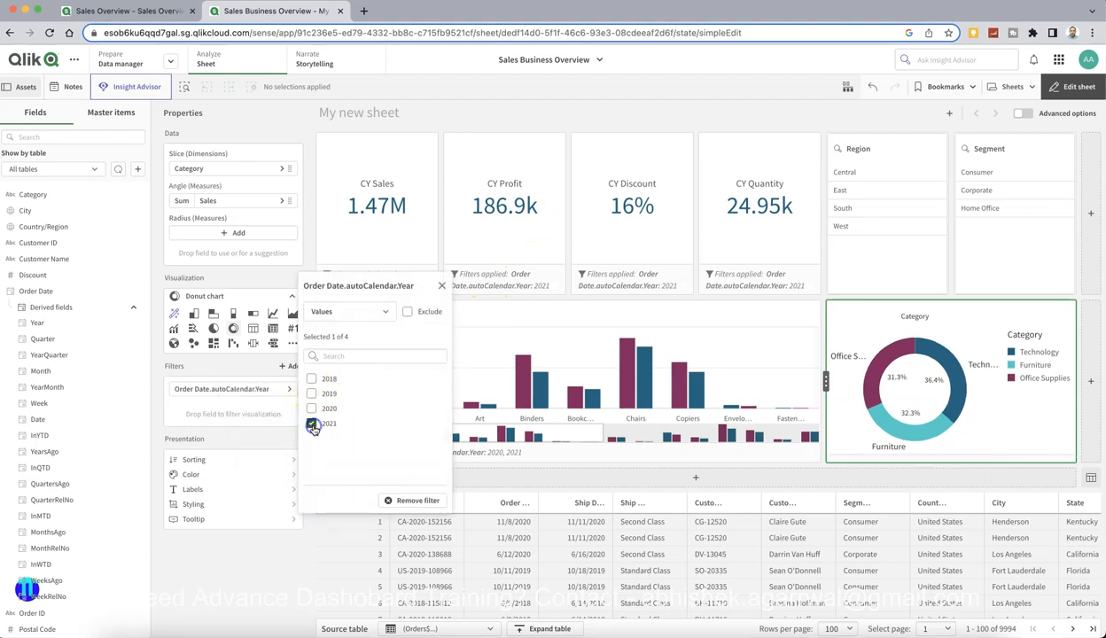
left_click(274, 599)
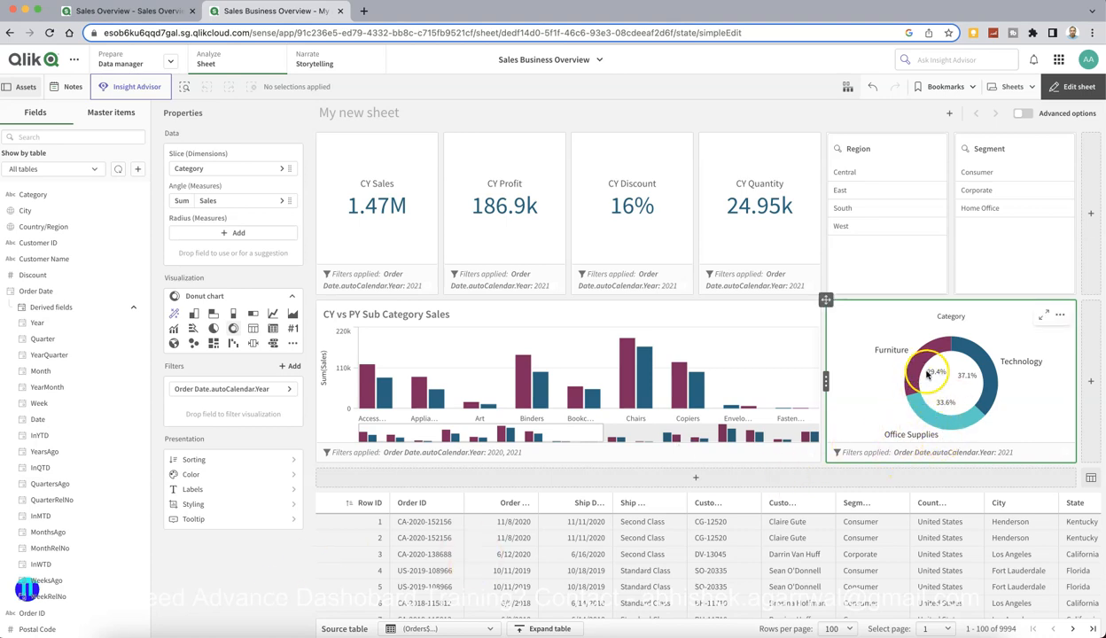
- Add a line chart in a new row below the bar and donut charts, and consult the Sales Overview dashboard's monthly comparison chart
left_click(695, 481)
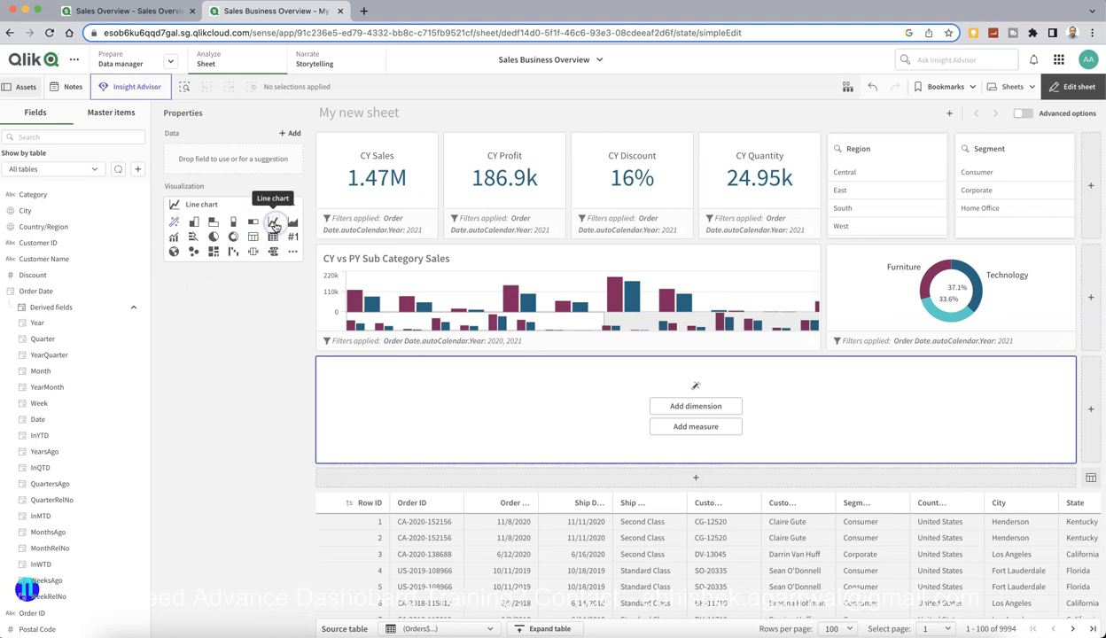
left_click_drag(274, 226, 588, 441)
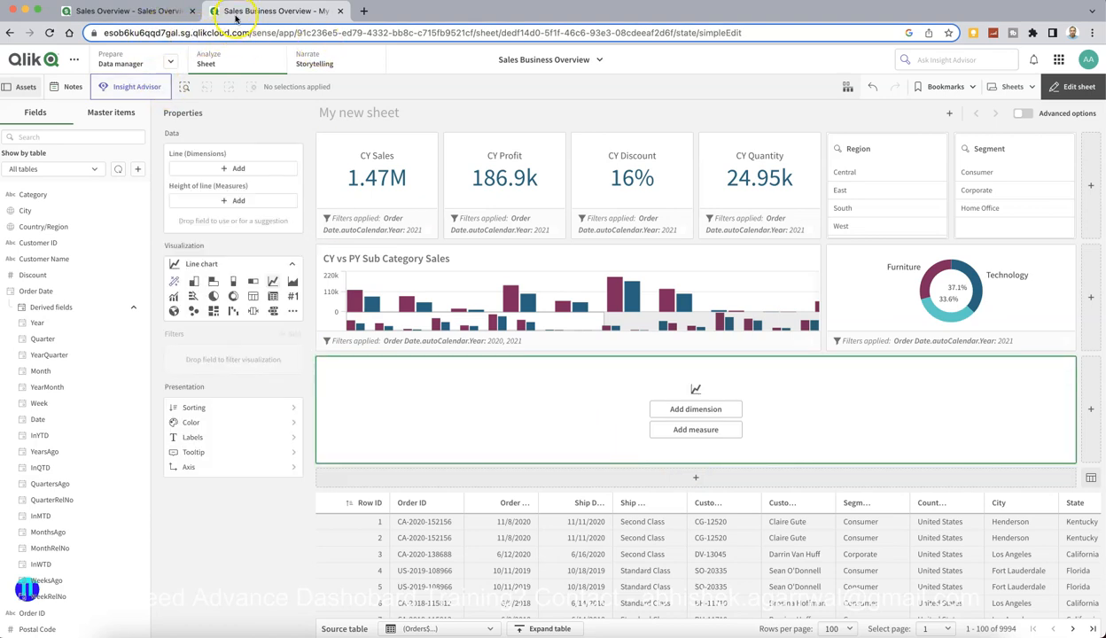
left_click(162, 12)
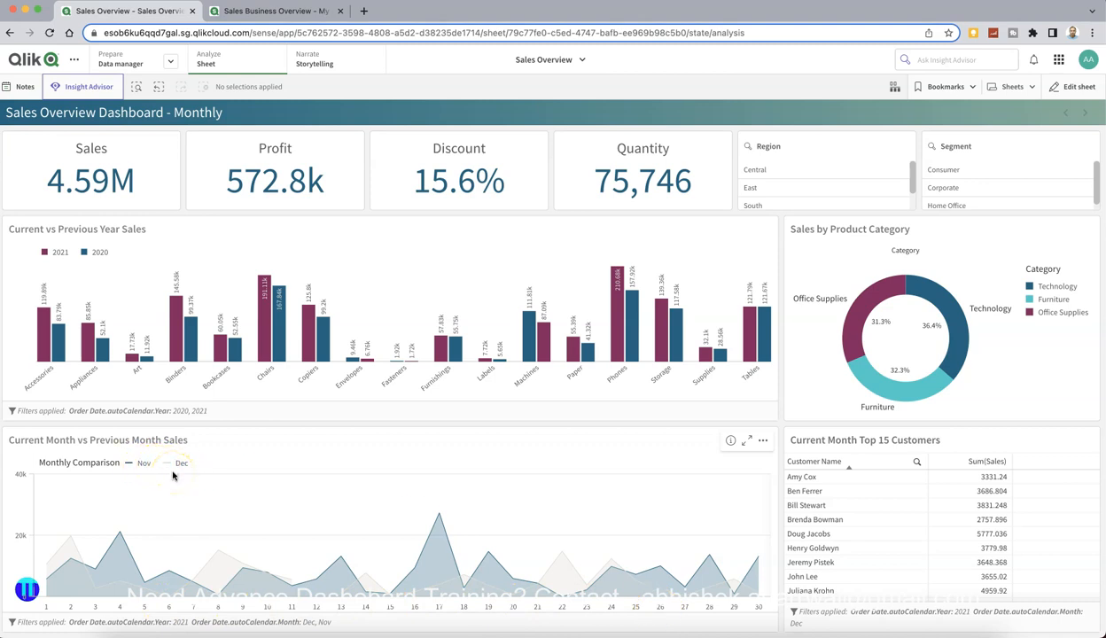
left_click(266, 12)
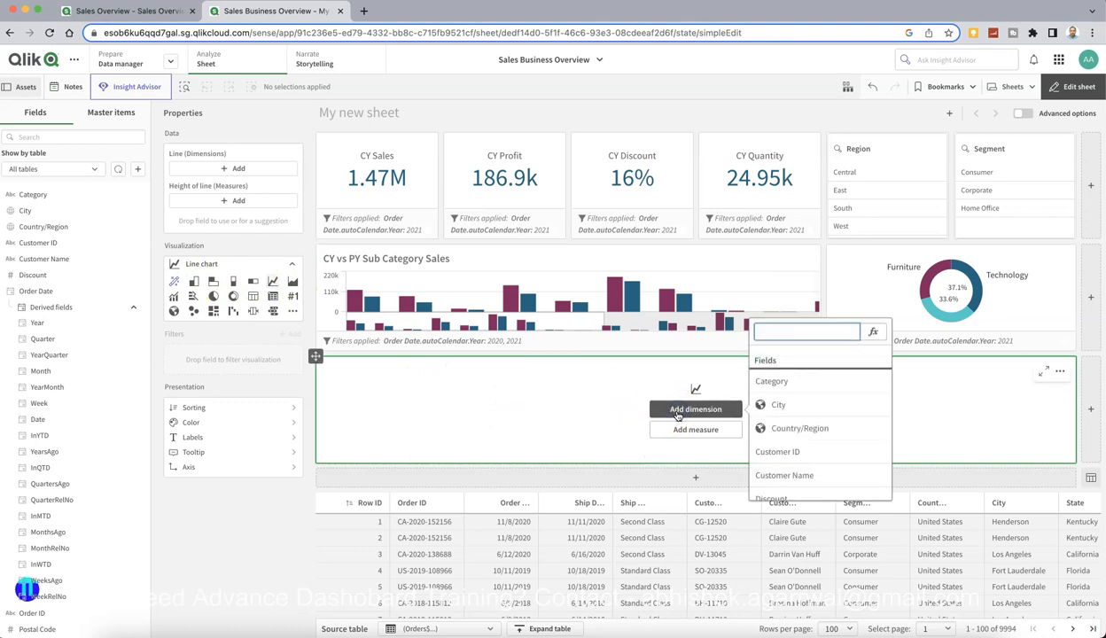
- Add Order Date.Date as the line chart's dimension
type("da")
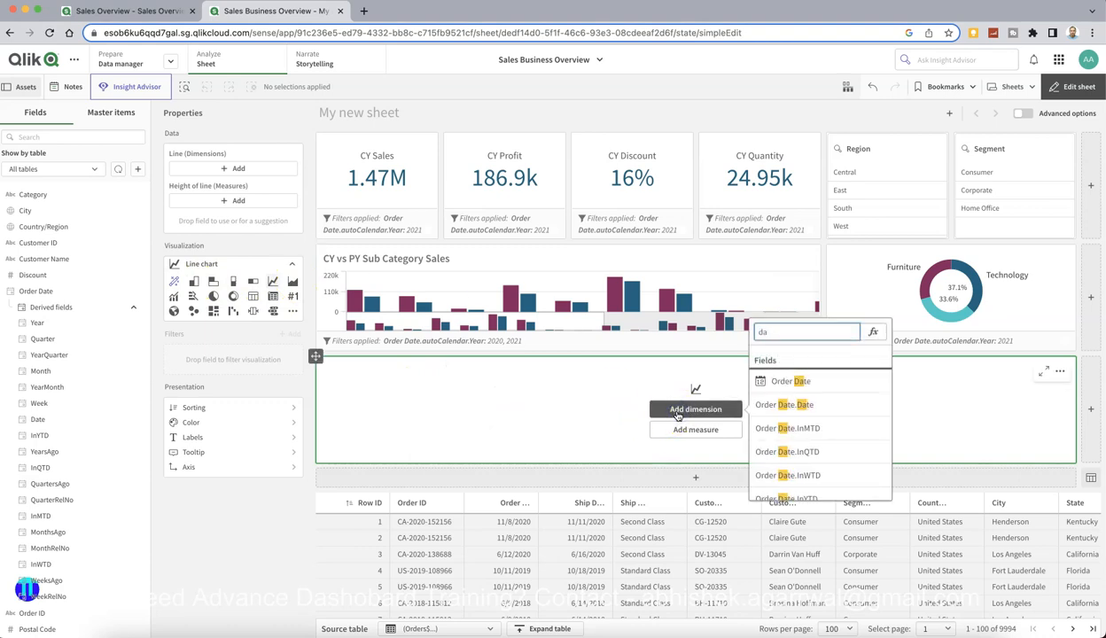
type("y")
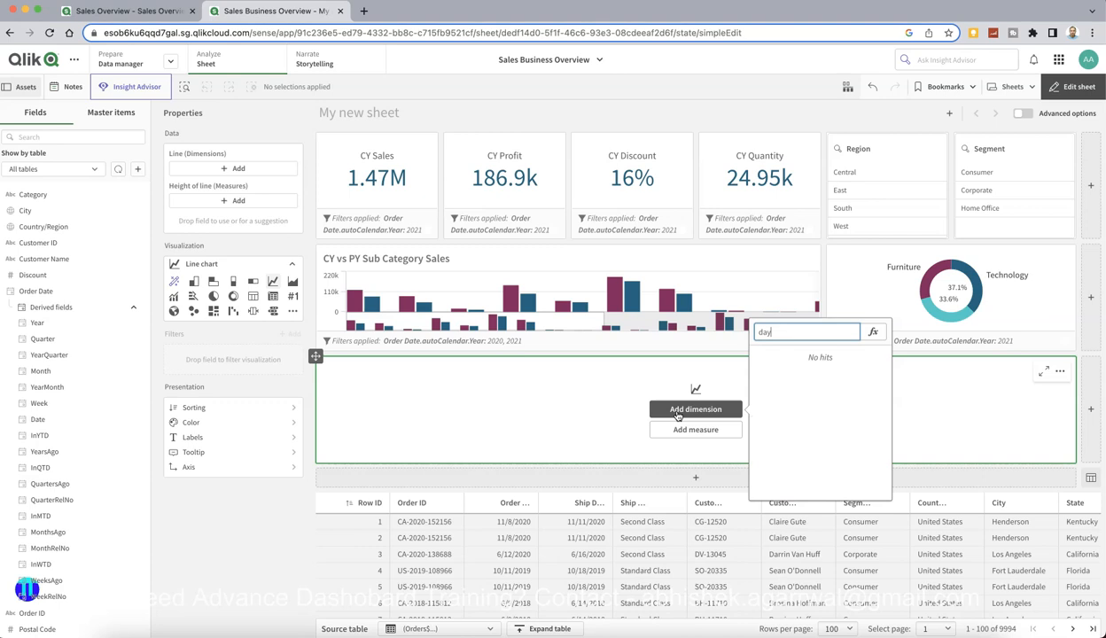
key("BackSpace")
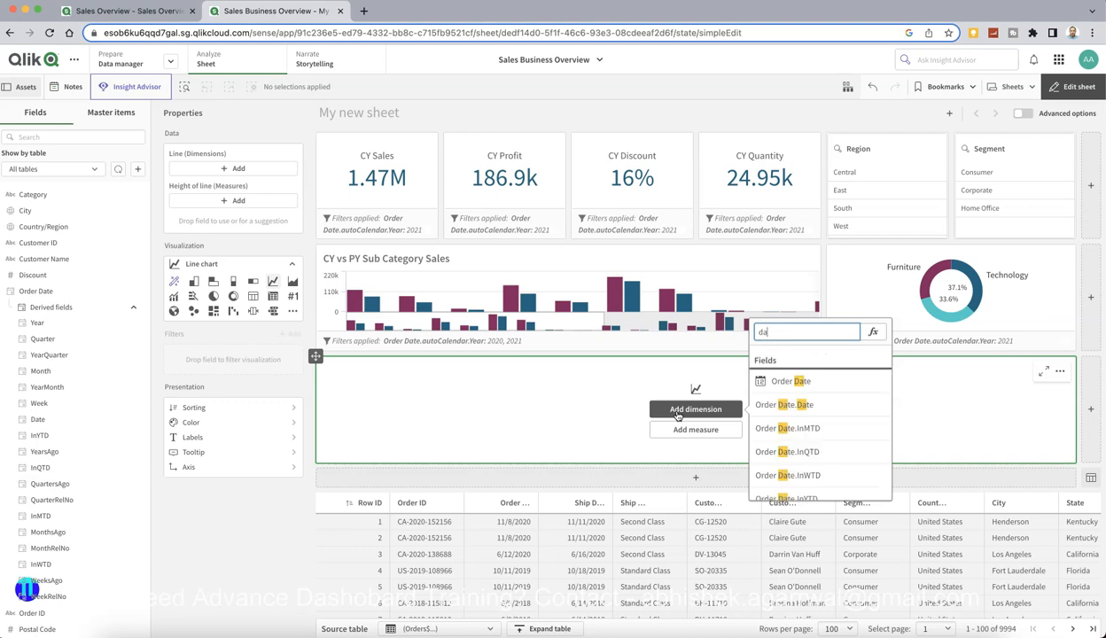
left_click(820, 406)
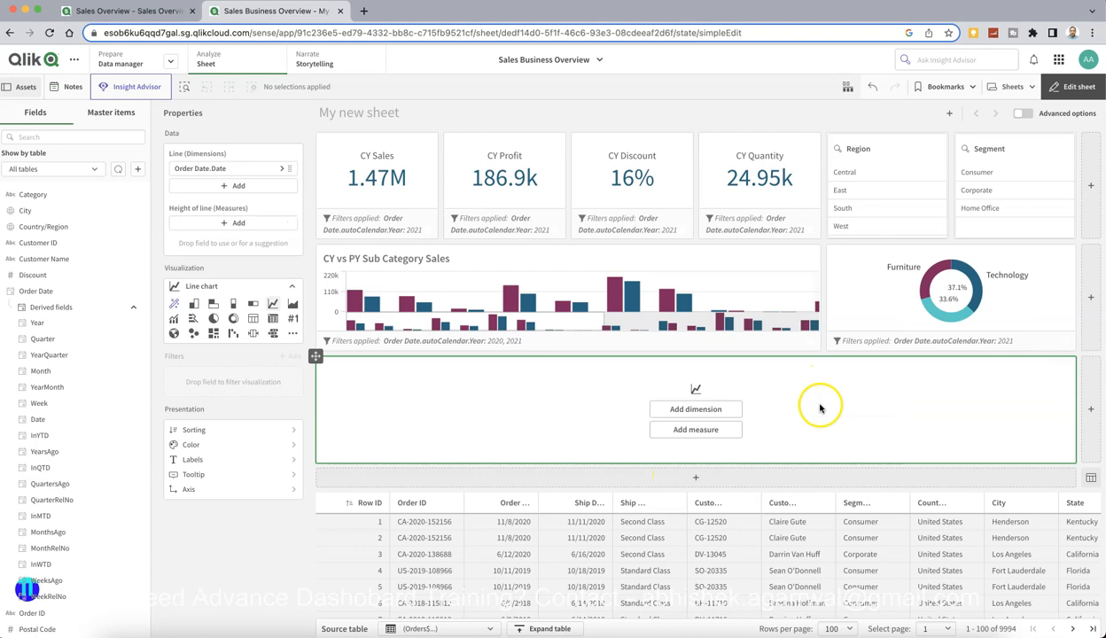
- Add the sum of Sales as the line chart's height measure
left_click(696, 430)
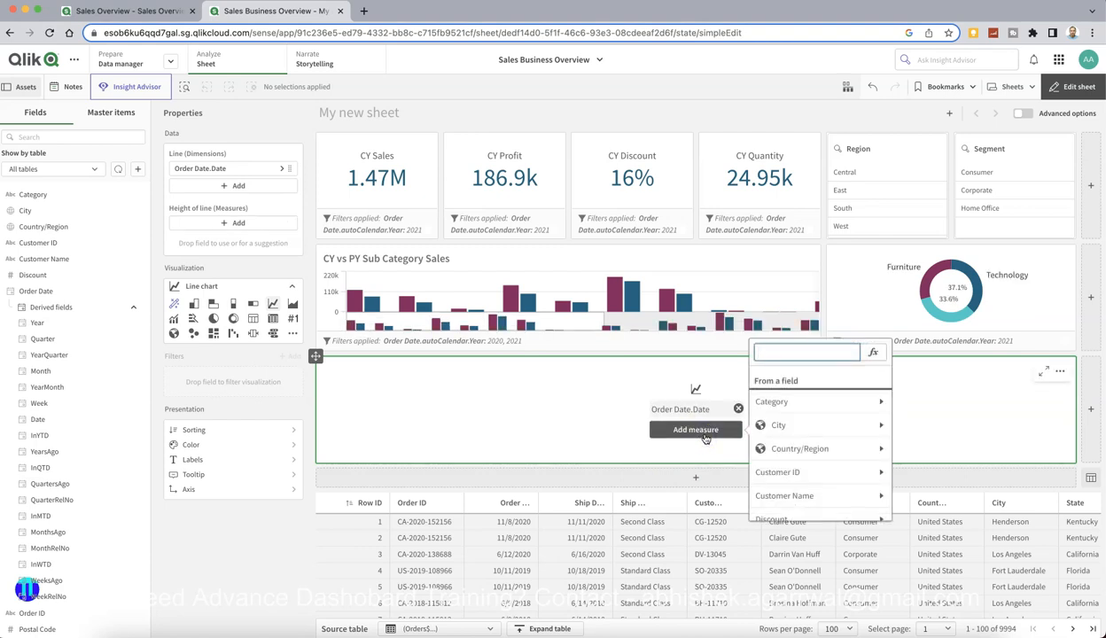
type("sales")
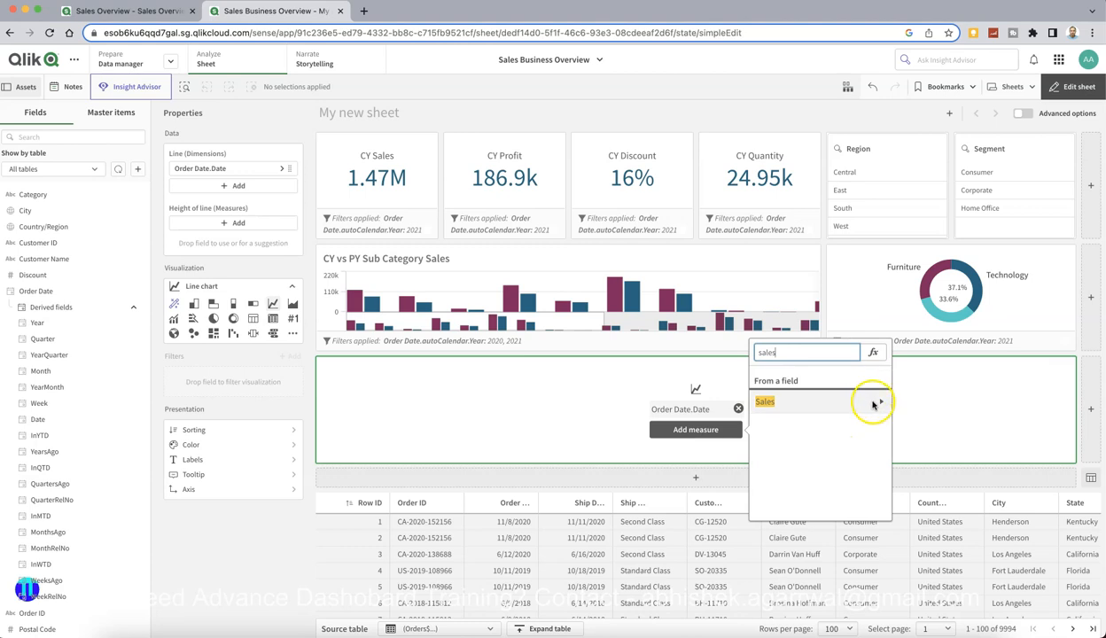
left_click(877, 403)
left_click(802, 394)
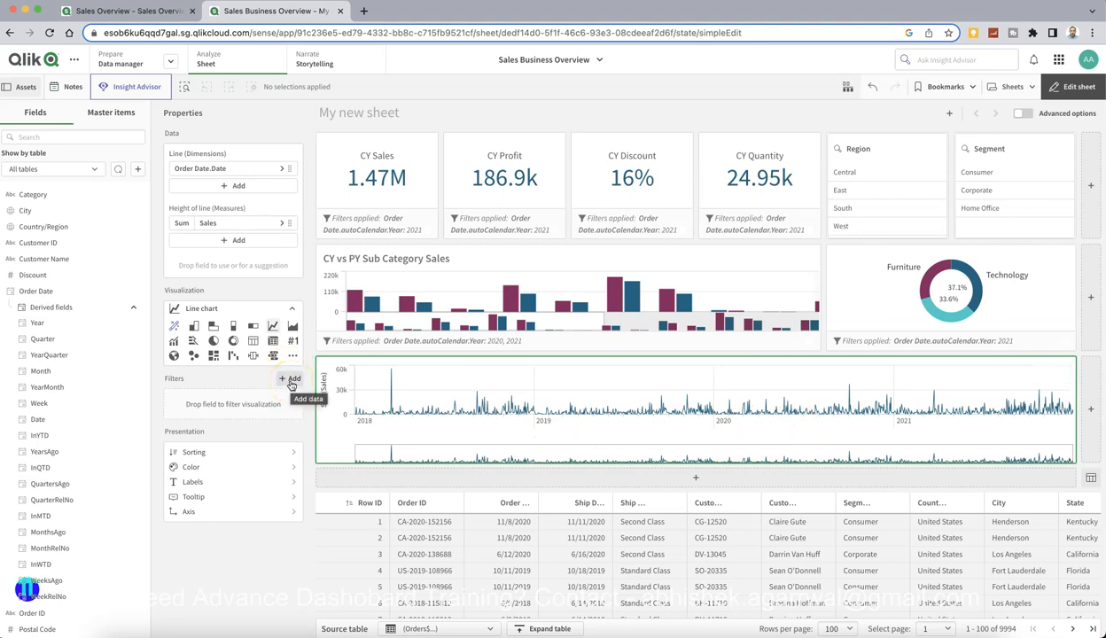
- Filter the line chart by the Order Date year, keeping only 2021
left_click(290, 380)
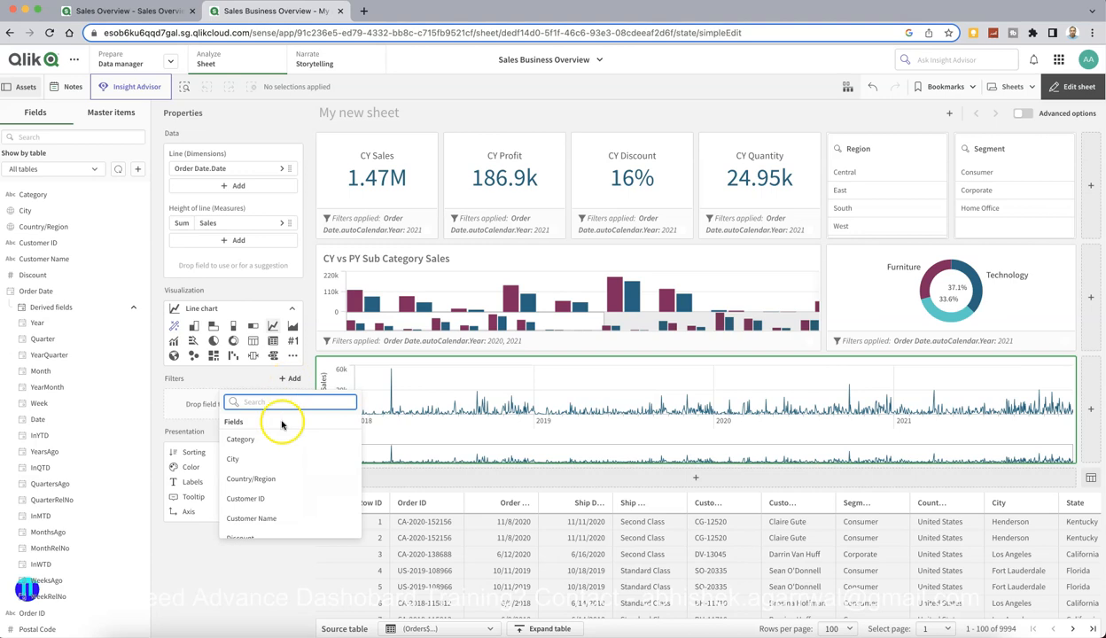
scroll(282, 469, "down", 10)
left_click(280, 473)
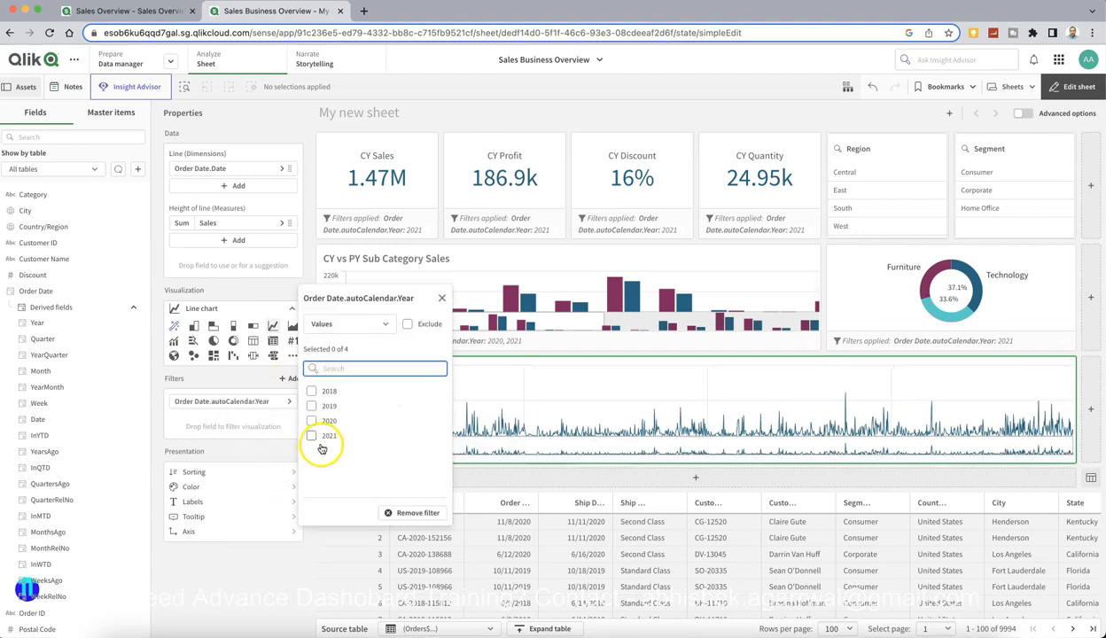
left_click(311, 435)
left_click(289, 381)
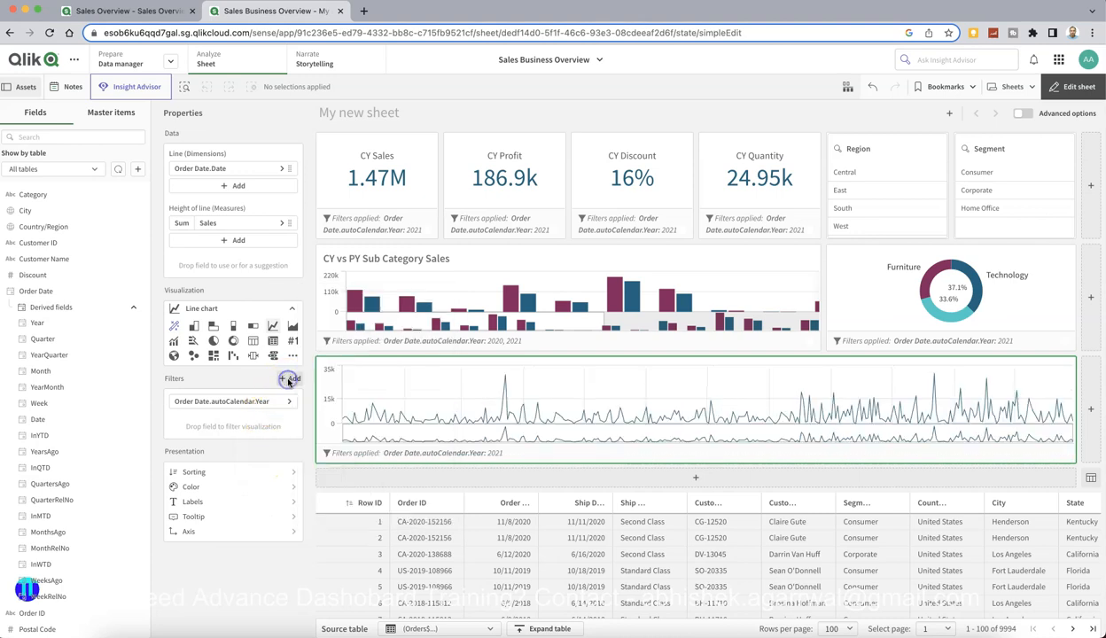
- Filter the line chart by the Order Date month, keeping only Dec and Nov
left_click(289, 380)
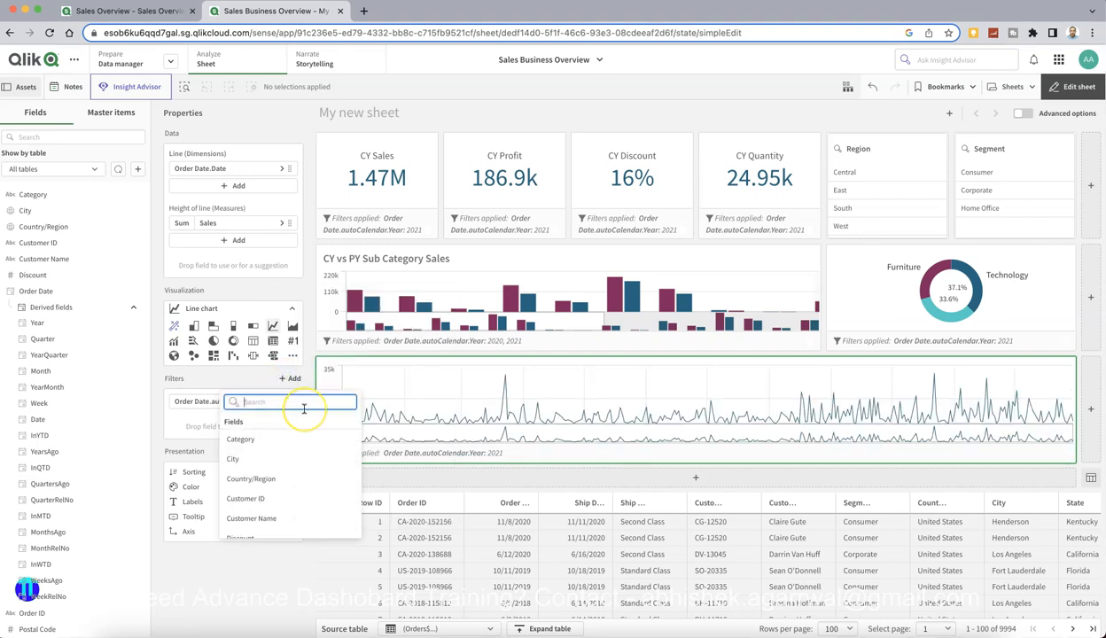
type("month")
left_click(281, 440)
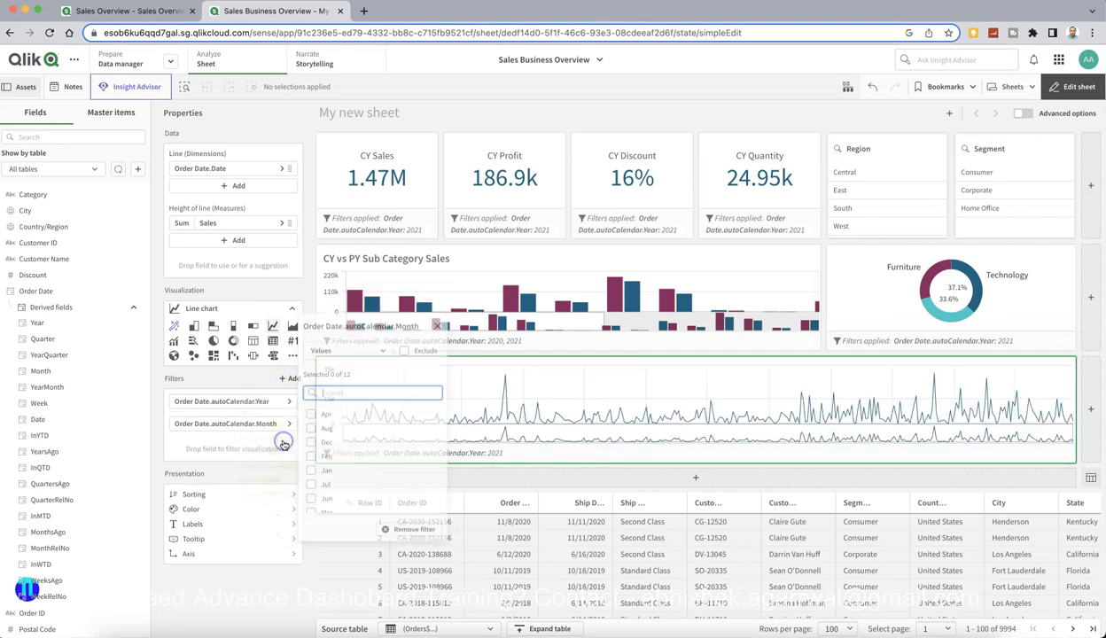
left_click(311, 444)
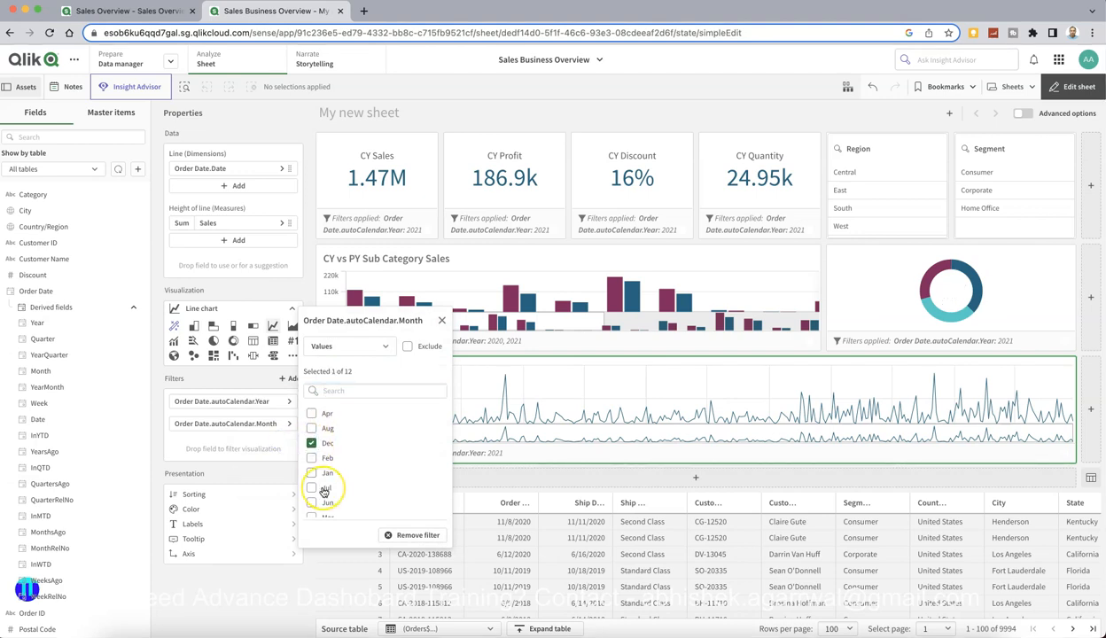
scroll(319, 488, "down", 2)
left_click(311, 487)
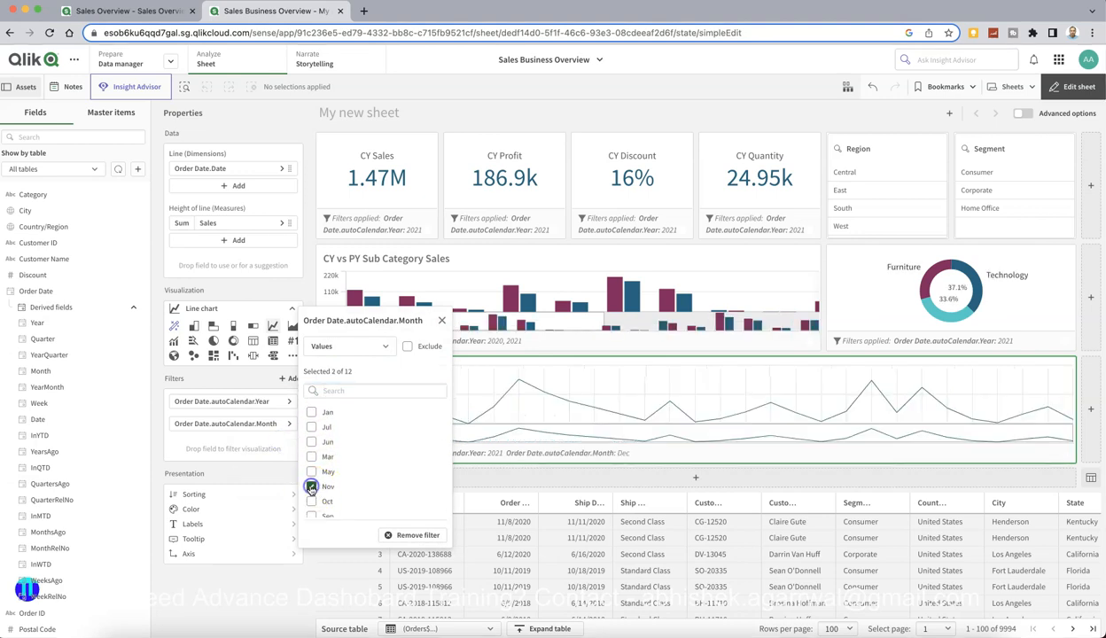
left_click(261, 600)
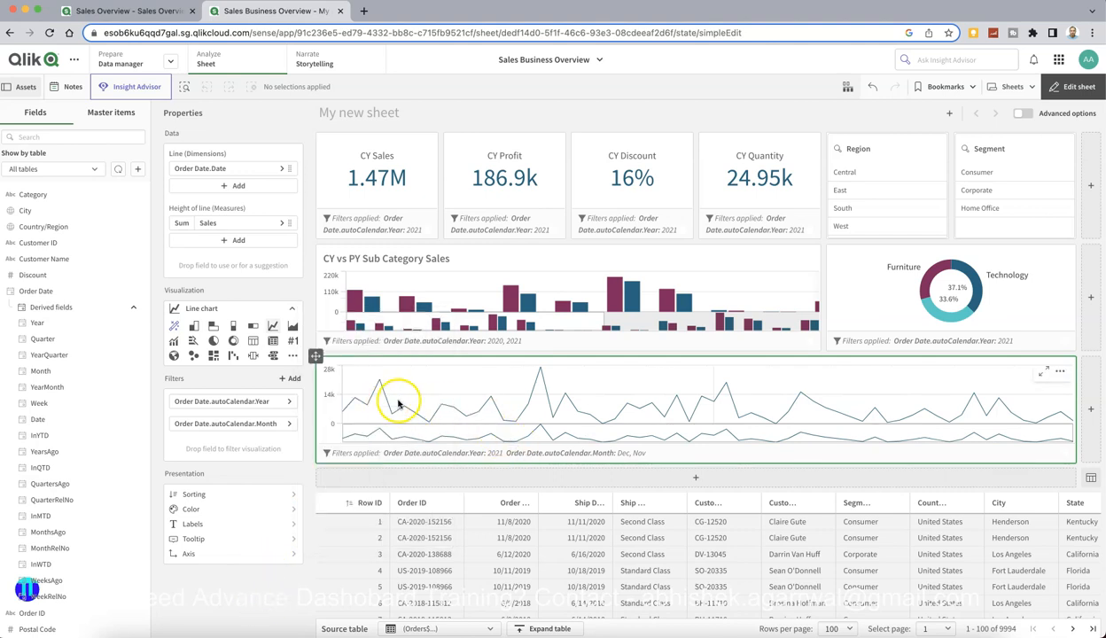
- Consult the Sales Overview dashboard's monthly comparison chart, and open the Orders table for editing in this app's data manager
mouse_move(539, 371)
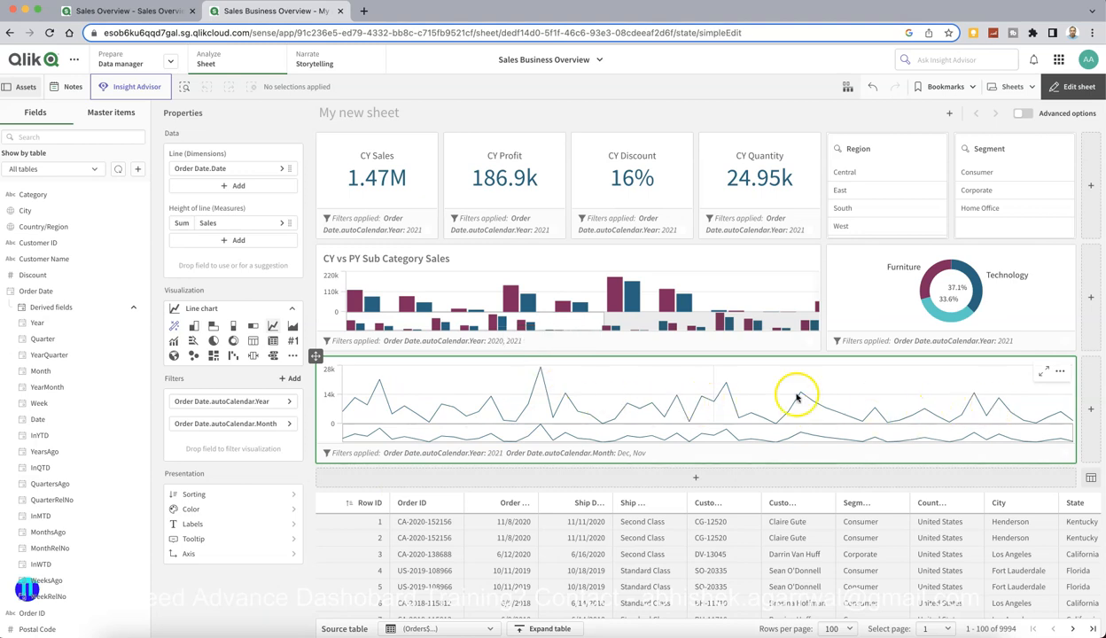
left_click(159, 11)
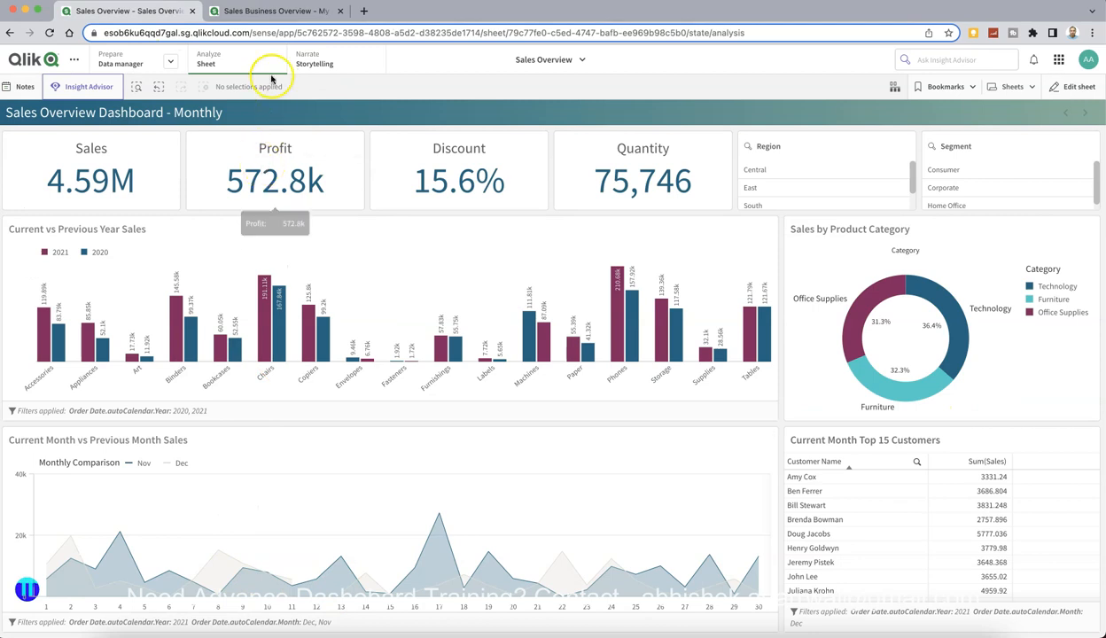
left_click(292, 11)
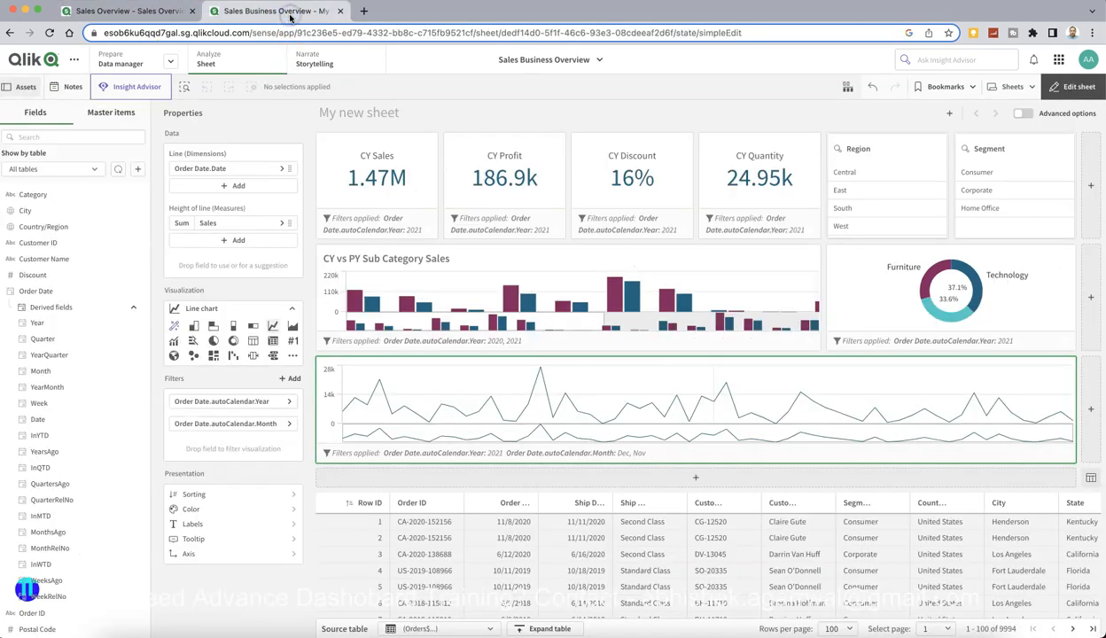
mouse_move(650, 404)
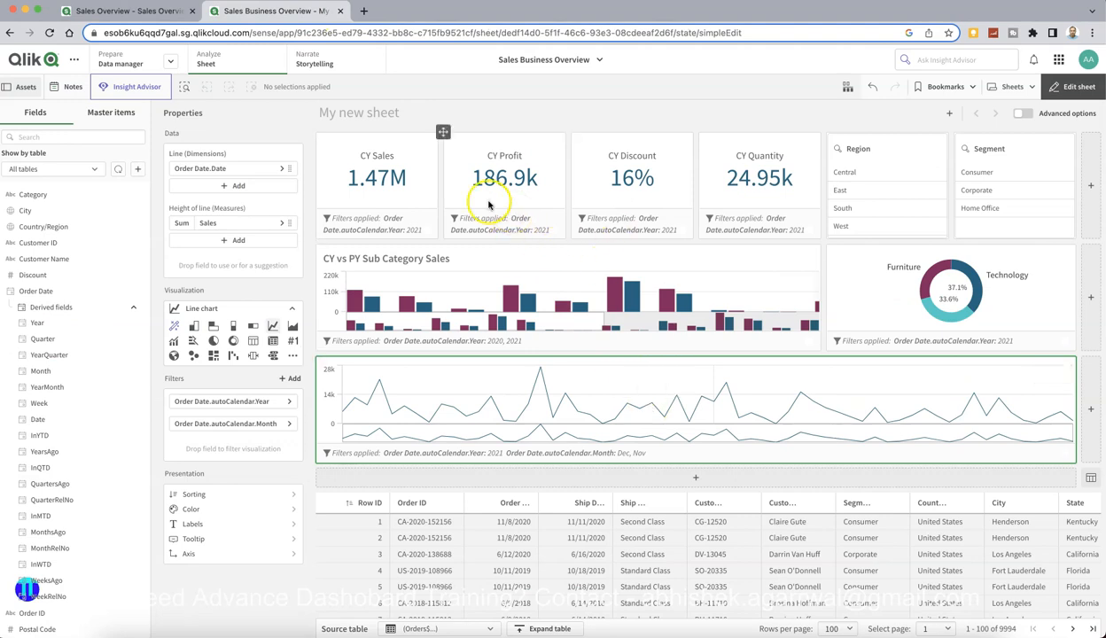
left_click(130, 63)
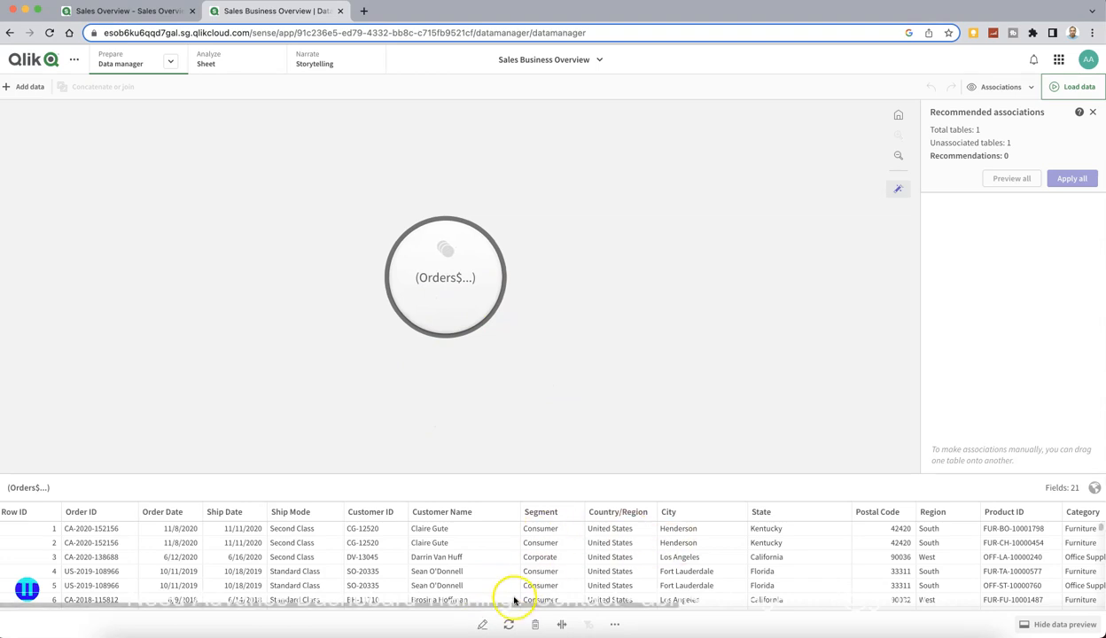
left_click(482, 625)
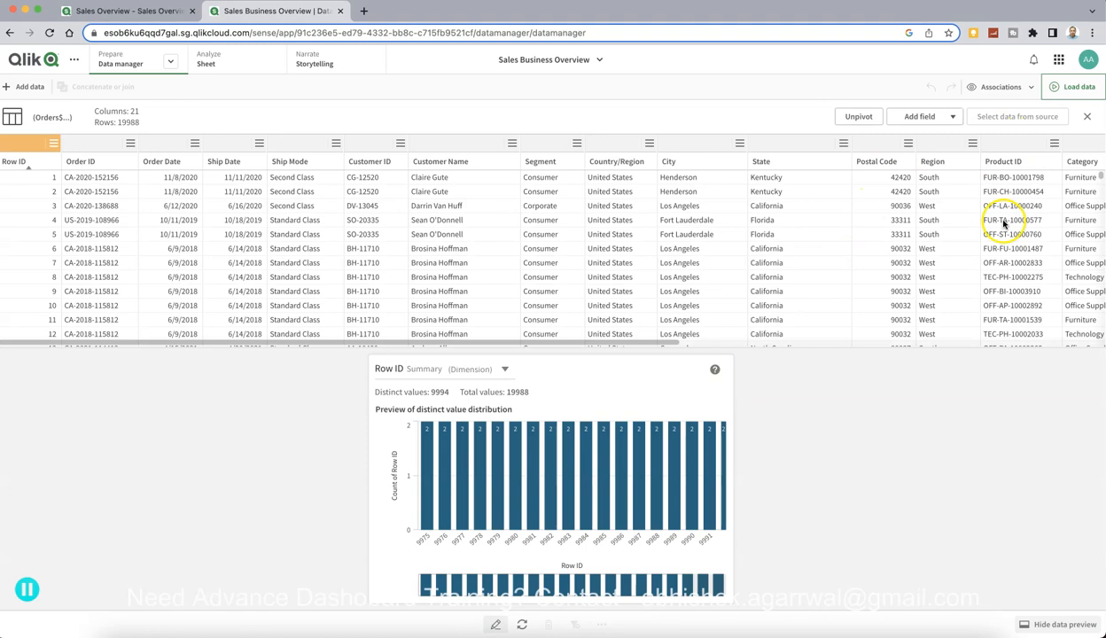
- Create a calculated field named Days in the Orders table with the expression Day([Order Date])
left_click(950, 116)
left_click(940, 142)
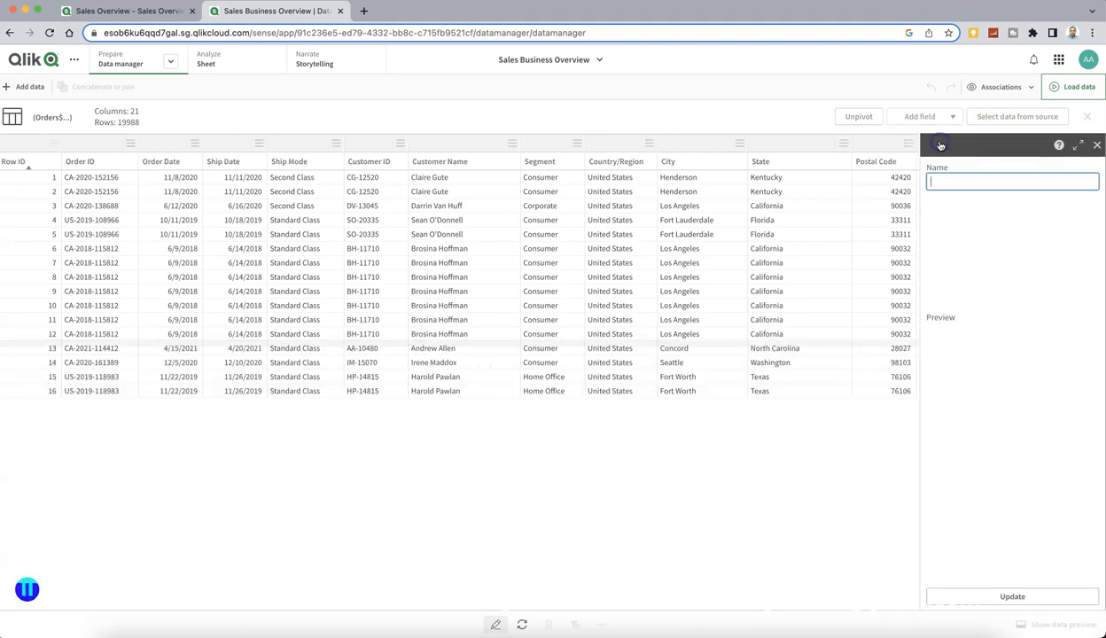
type("Days")
key("Tab")
type("Day(")
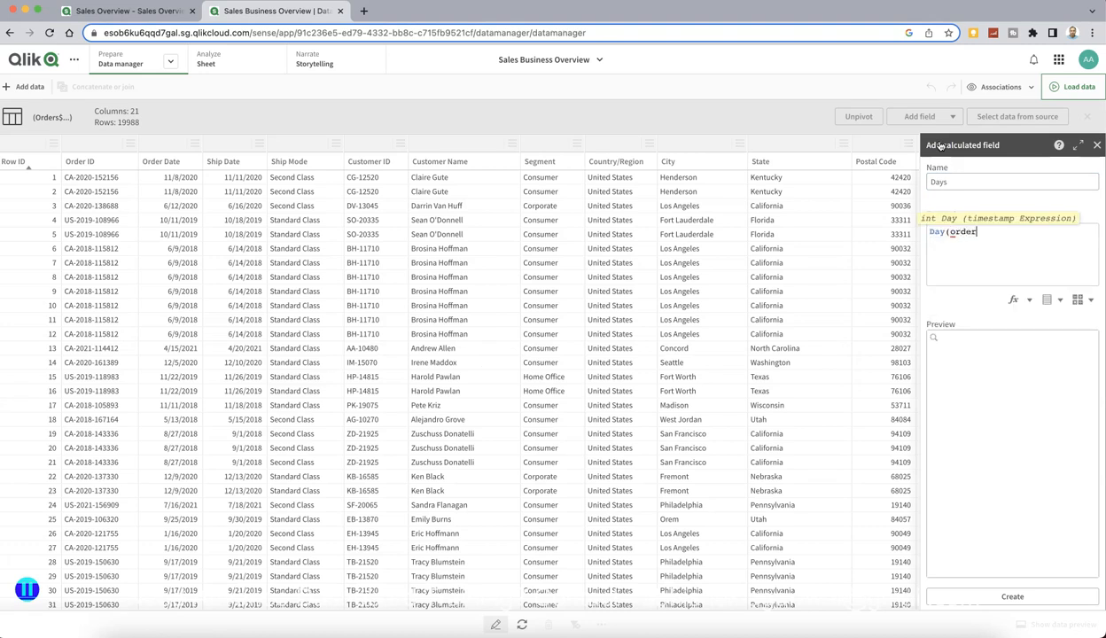
type("[Ord")
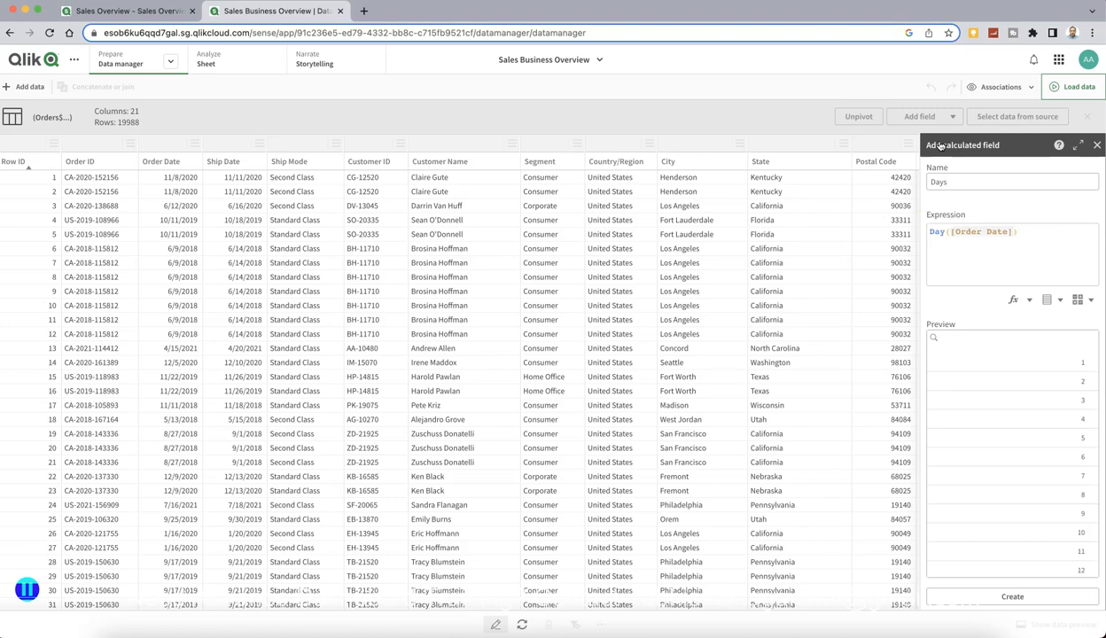
scroll(1047, 505, "down", 5)
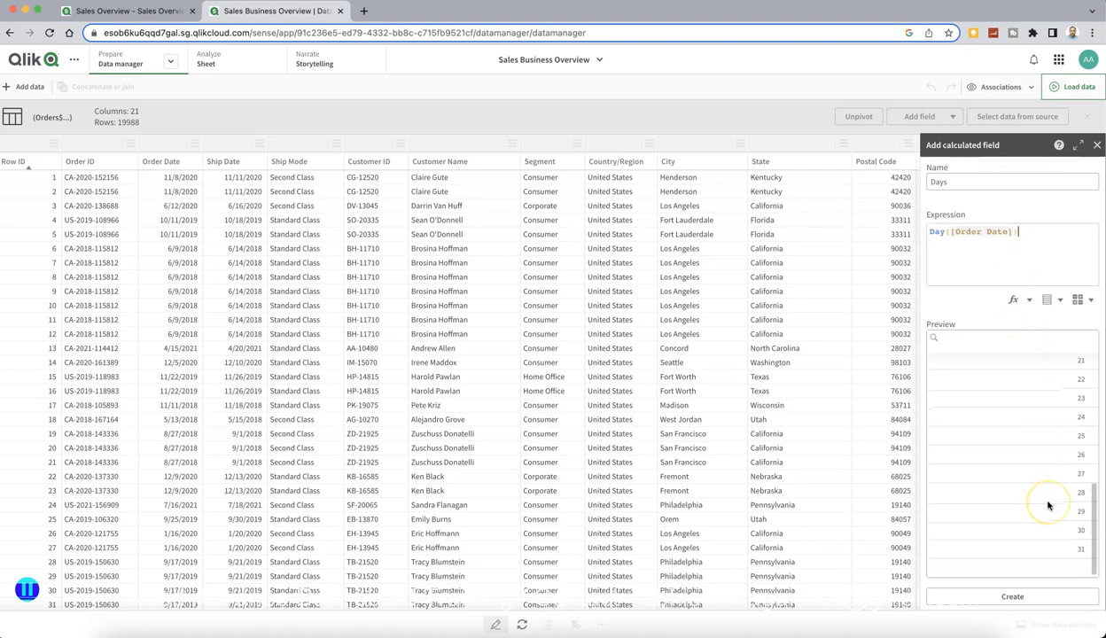
scroll(1034, 538, "down", 2)
scroll(1032, 545, "up", 5)
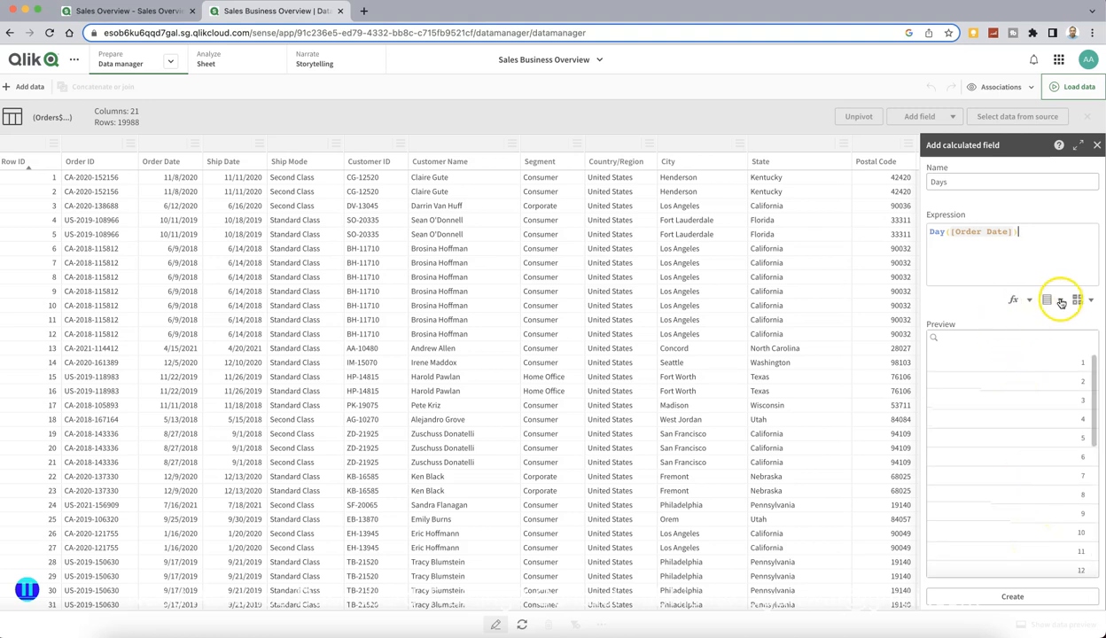
left_click(1012, 596)
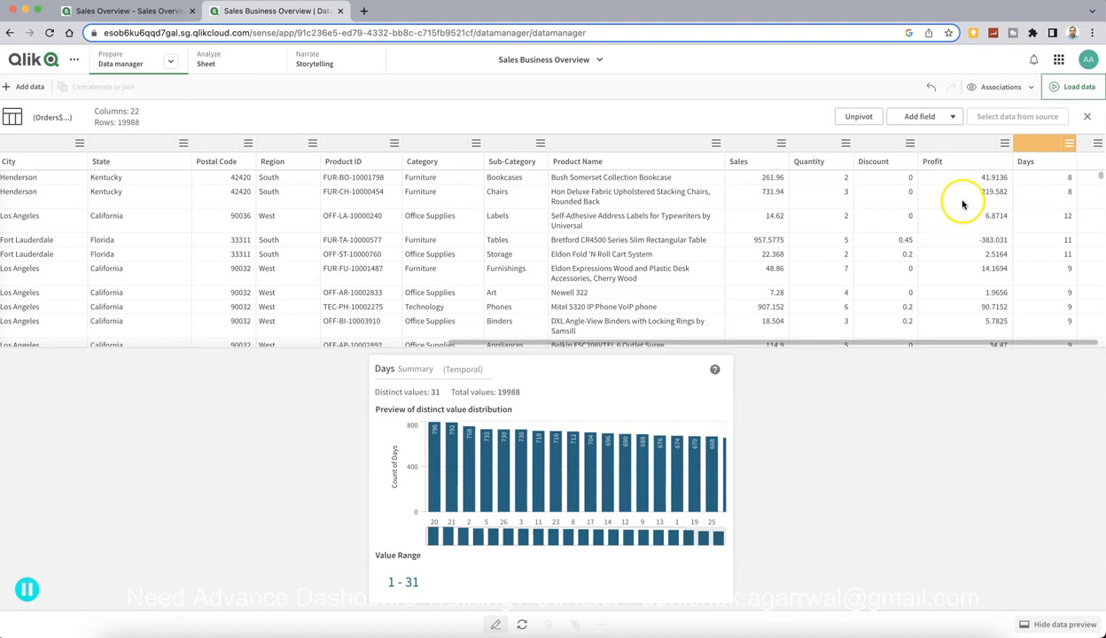
- Load the updated data into the app and return to the dashboard sheet
left_click(1067, 98)
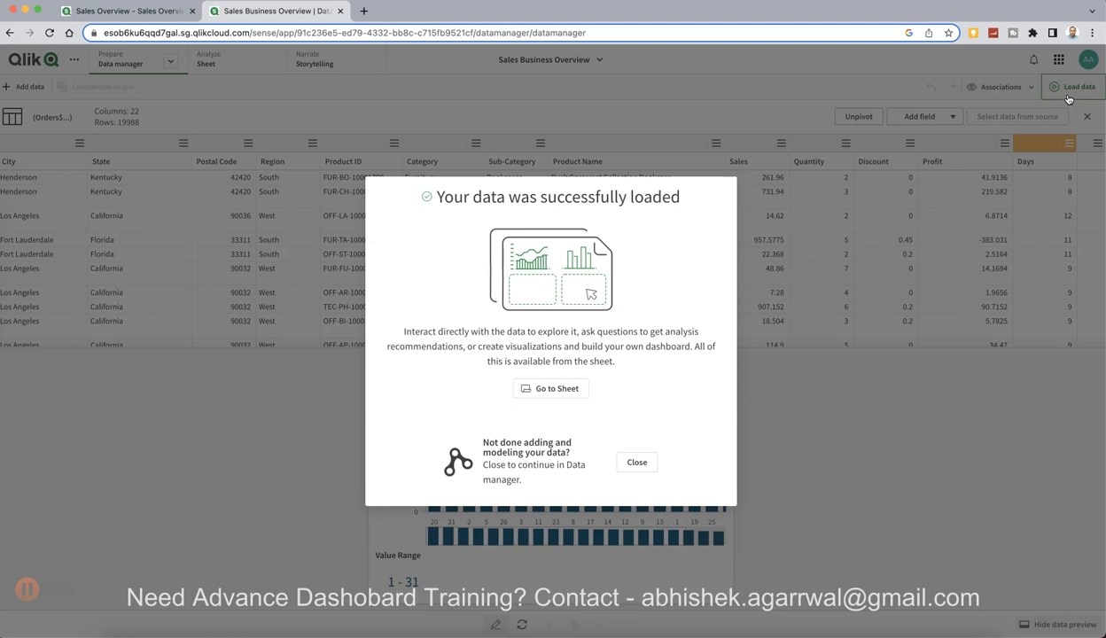
left_click(637, 463)
left_click(217, 62)
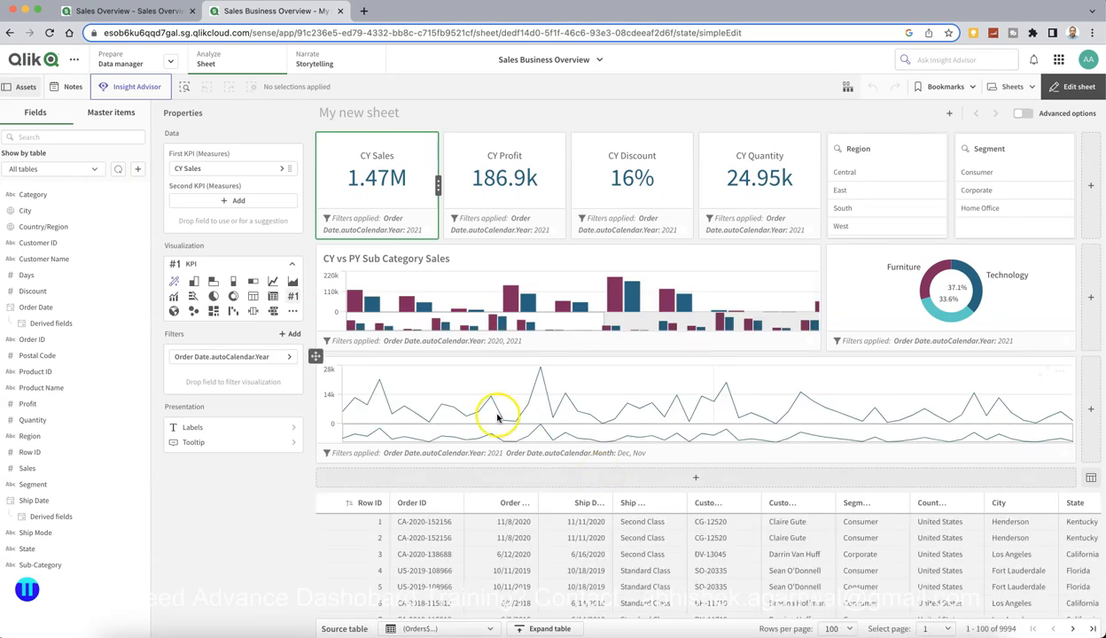
- Replace the line chart's Order Date.Date dimension with the Days field
left_click(410, 368)
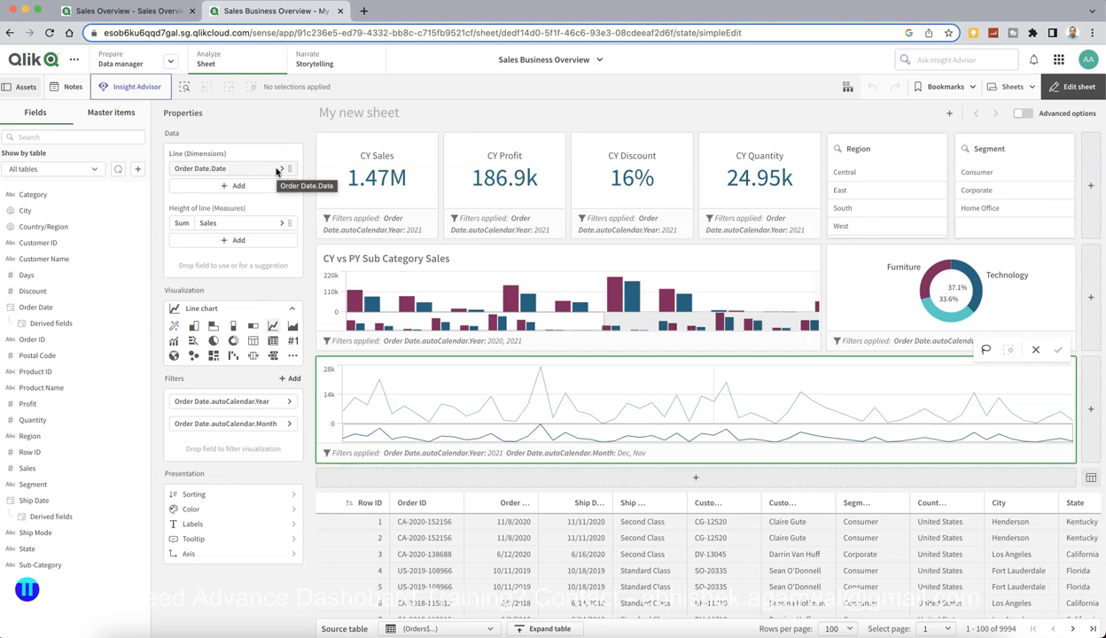
left_click_drag(282, 171, 215, 171)
left_click(216, 171)
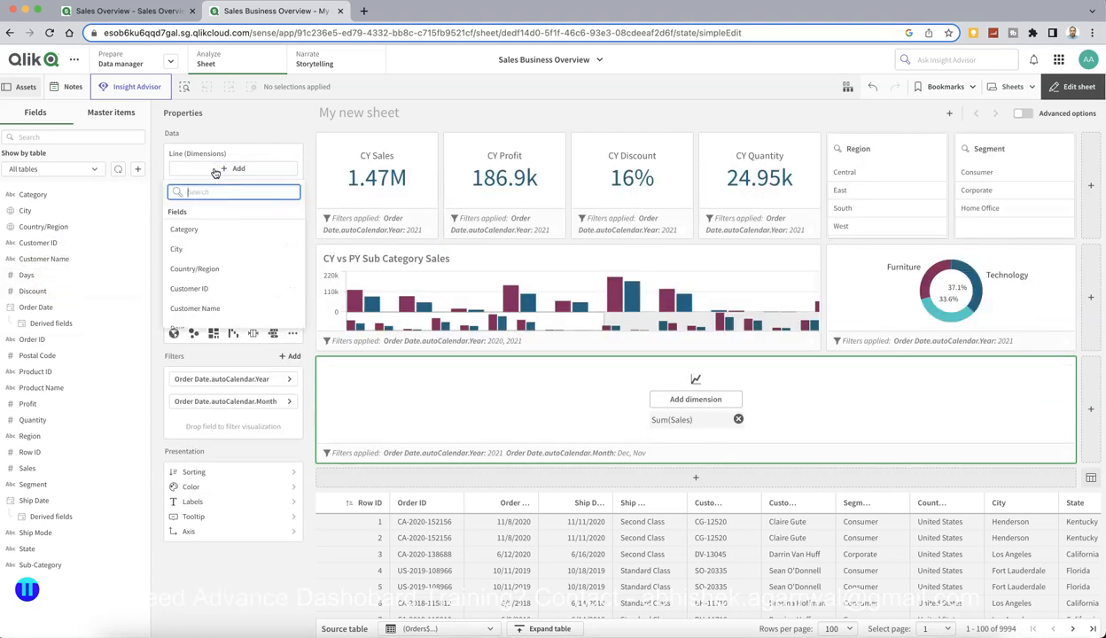
type("days")
left_click(180, 229)
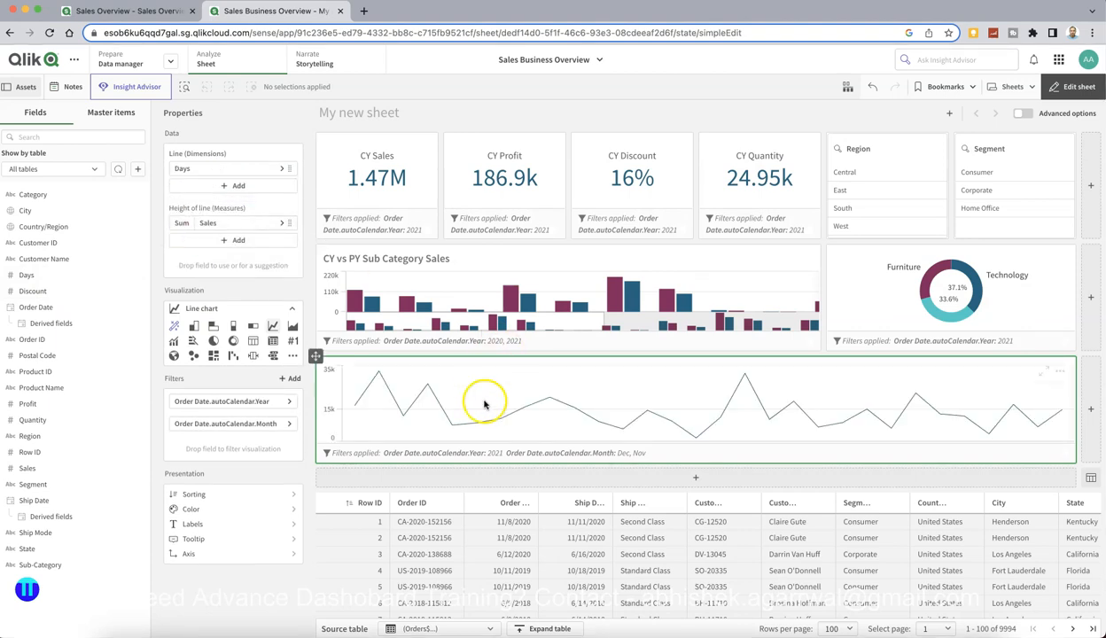
- Add Order Date.Month as the line chart's second dimension and convert the chart to an area line chart
left_click(218, 189)
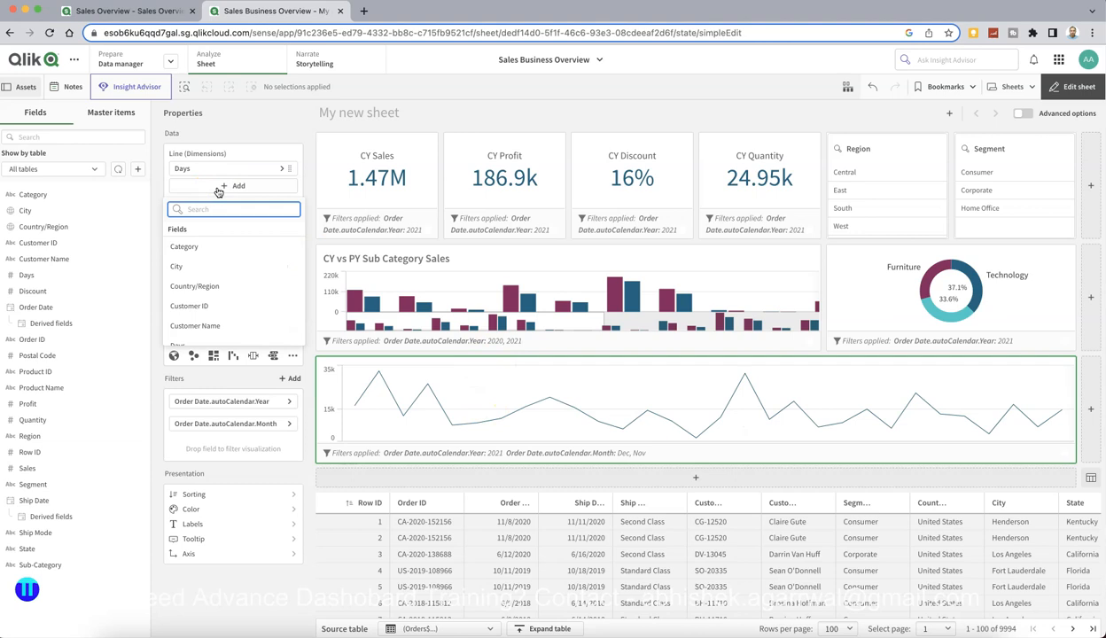
type("month")
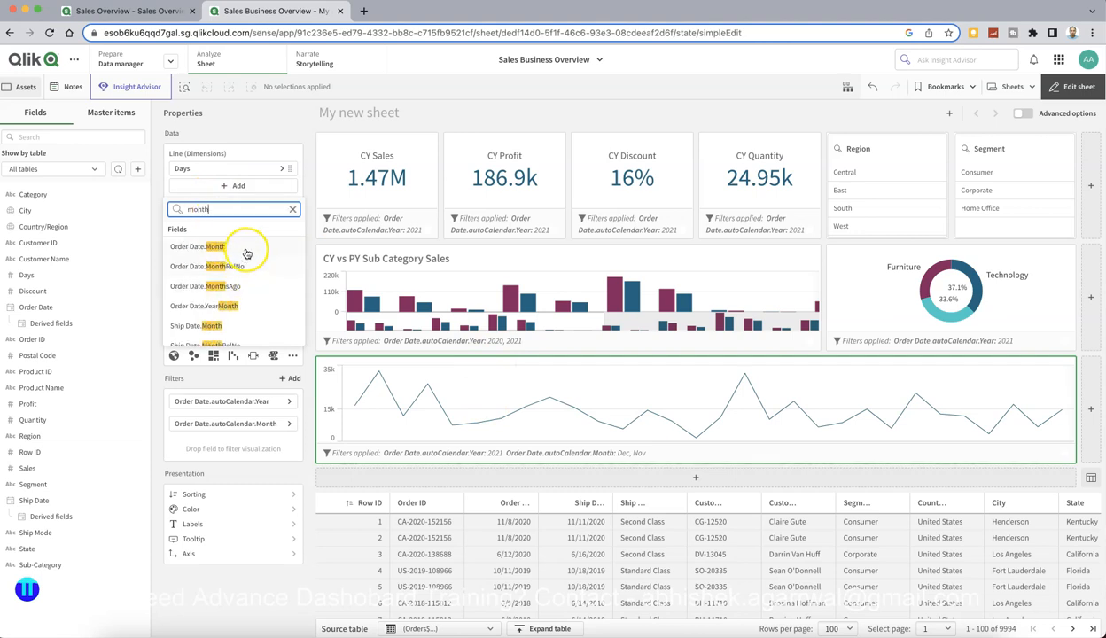
left_click(247, 248)
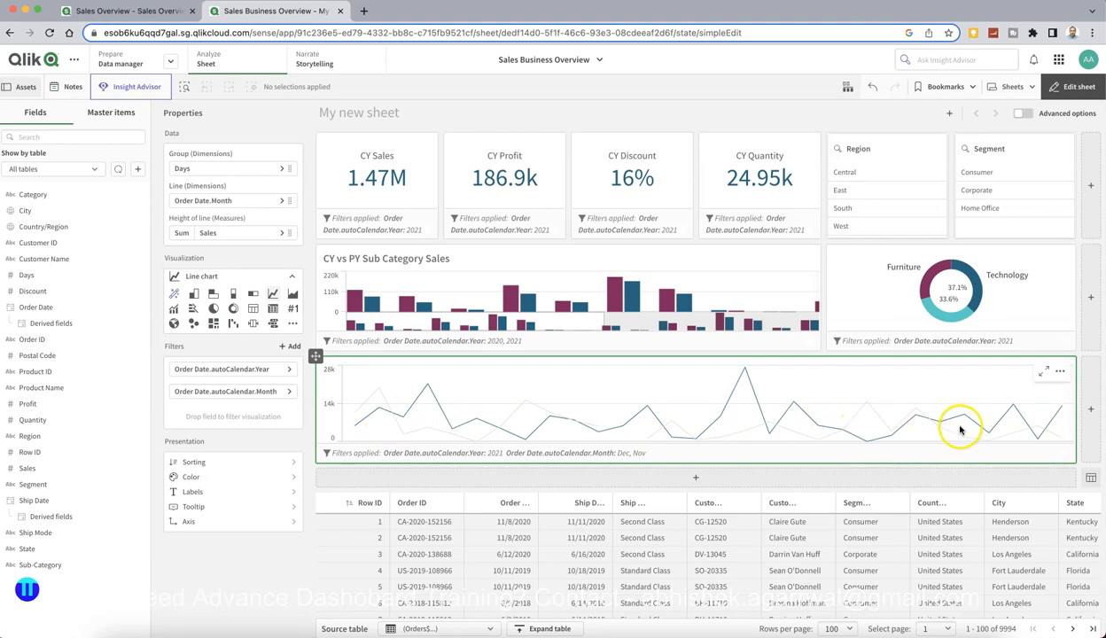
left_click(295, 298)
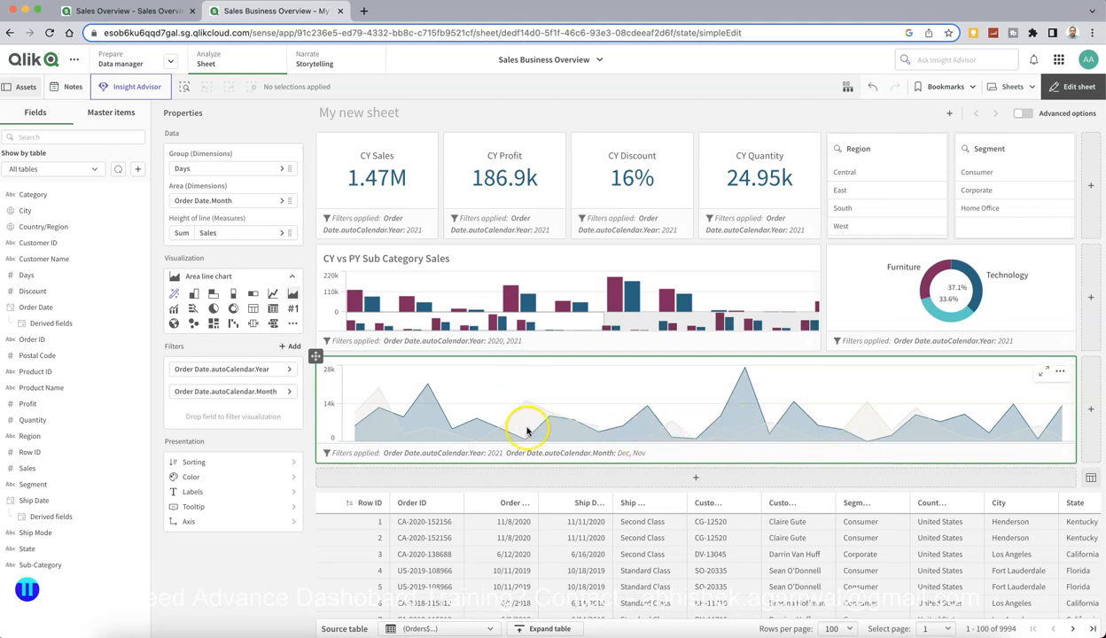
mouse_move(525, 443)
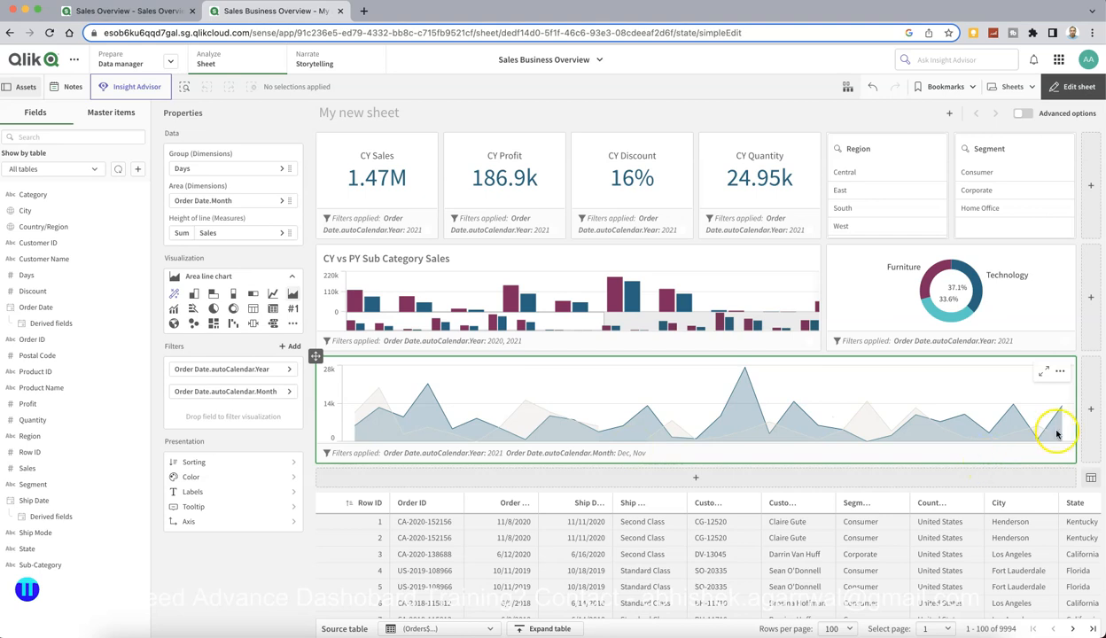
- Add a table beside the area line chart, aligning the divider between them with the left edge of the donut chart above
left_click(1090, 409)
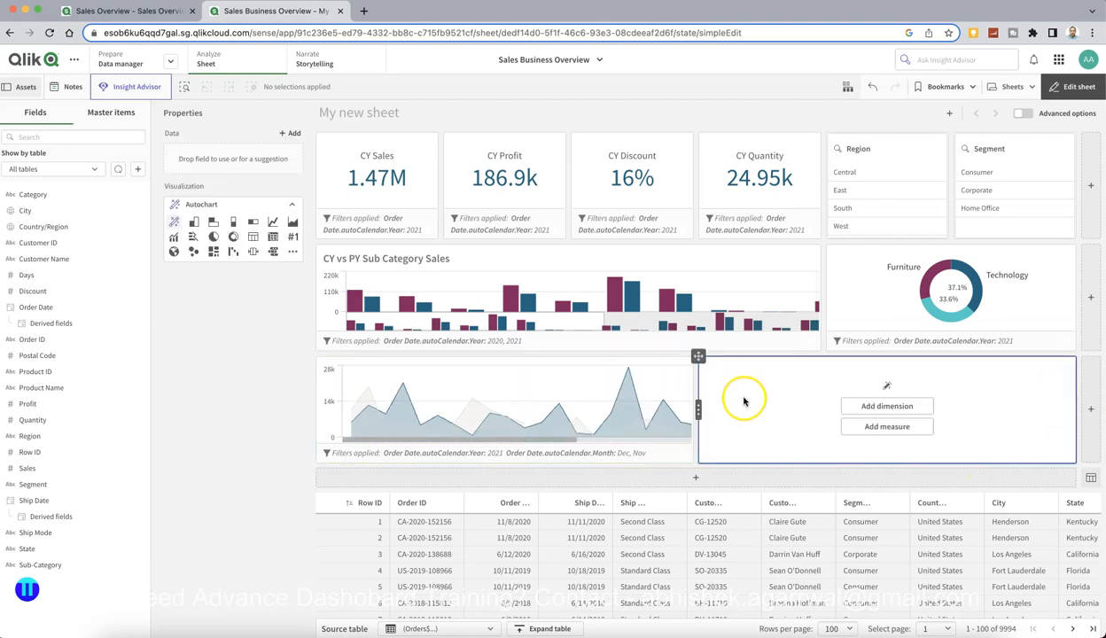
left_click_drag(700, 409, 842, 408)
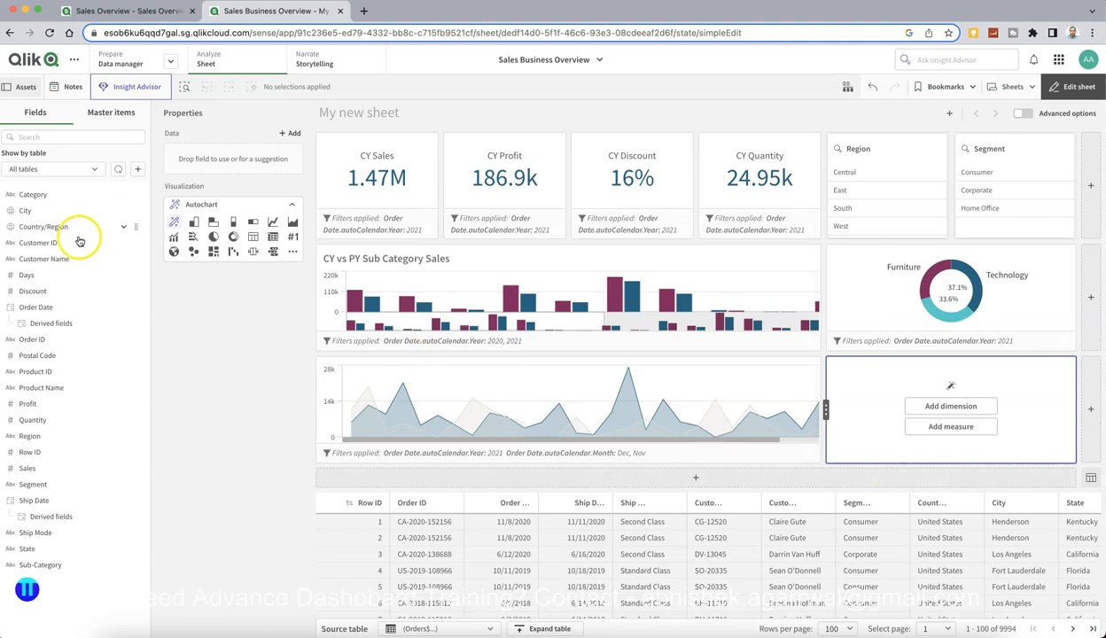
left_click(59, 168)
left_click(105, 317)
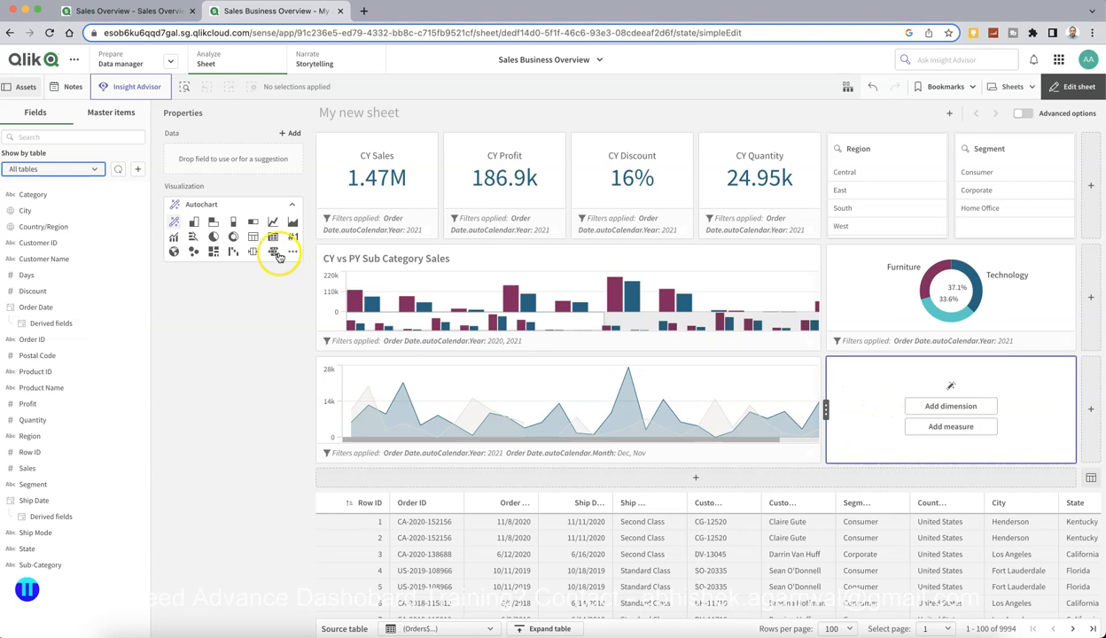
left_click(253, 236)
- Add Customer Name as the new table's dimension
left_click(949, 409)
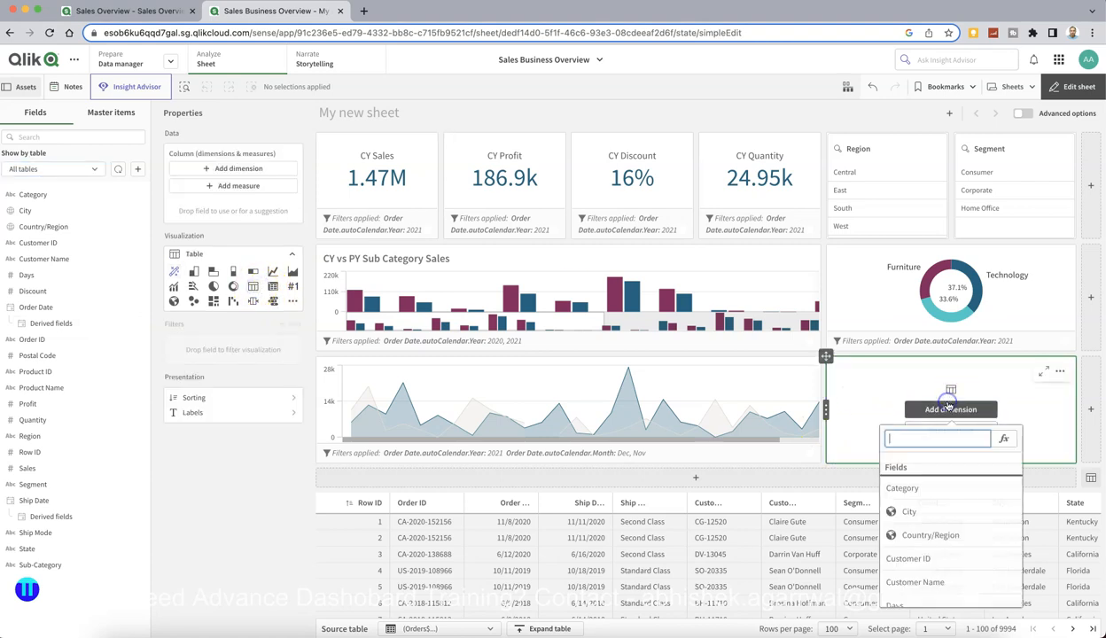
type("custo")
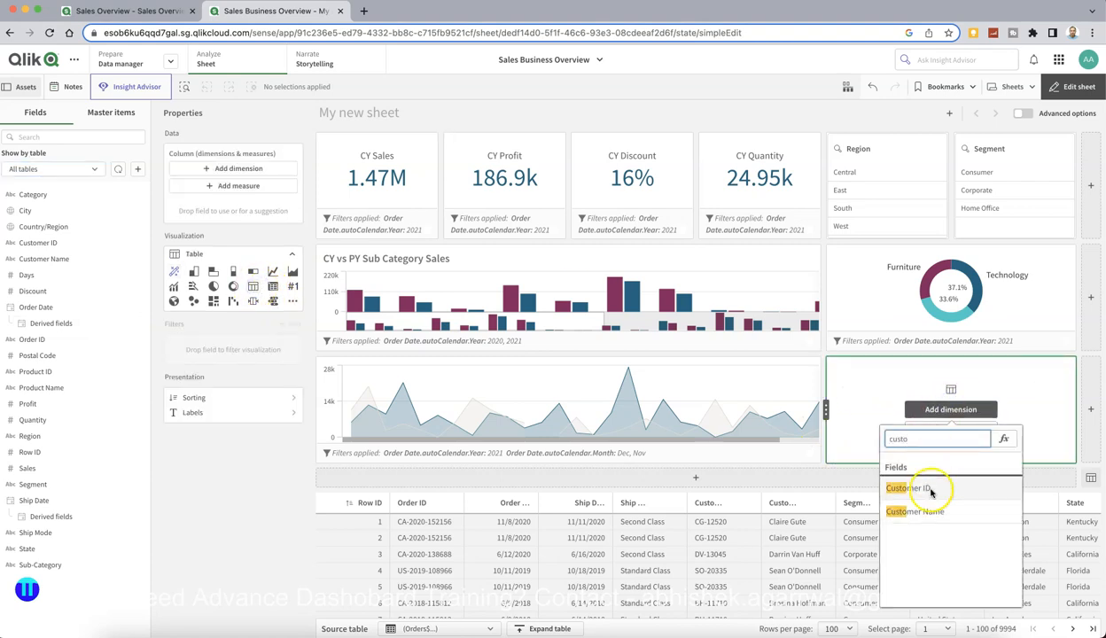
left_click(926, 511)
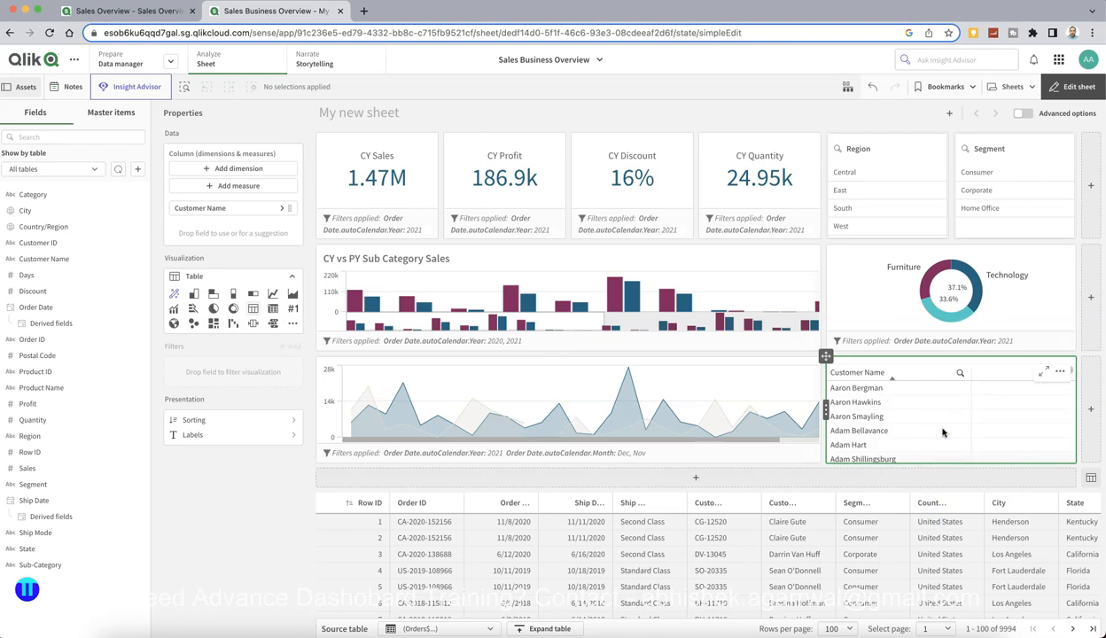
- Add the sum of Sales as the customer table's measure and label it Sales
left_click(255, 188)
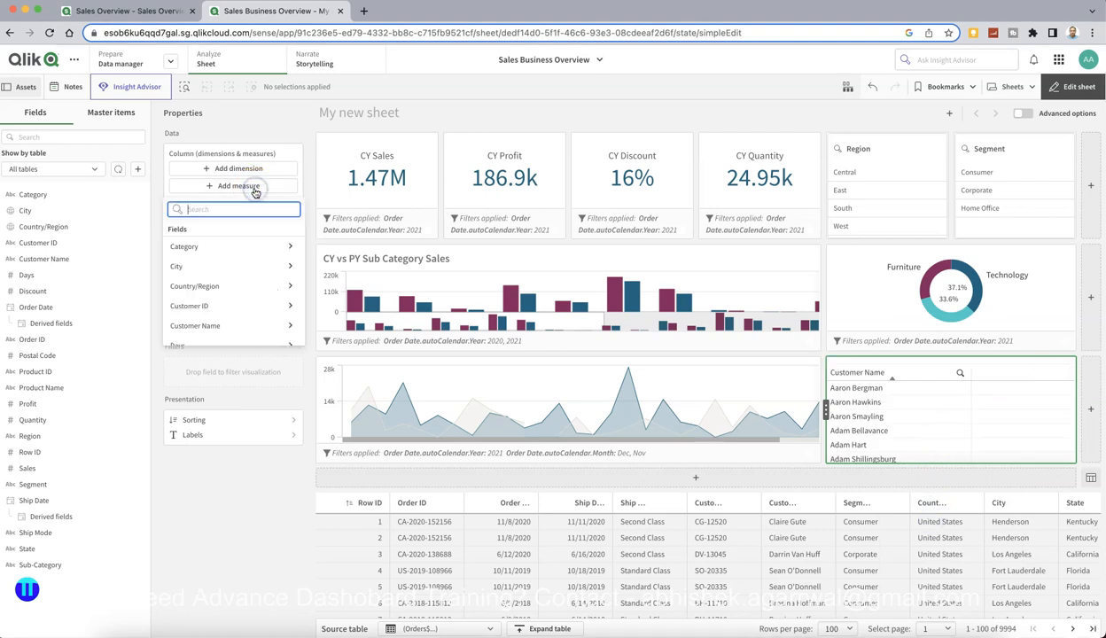
type("sale")
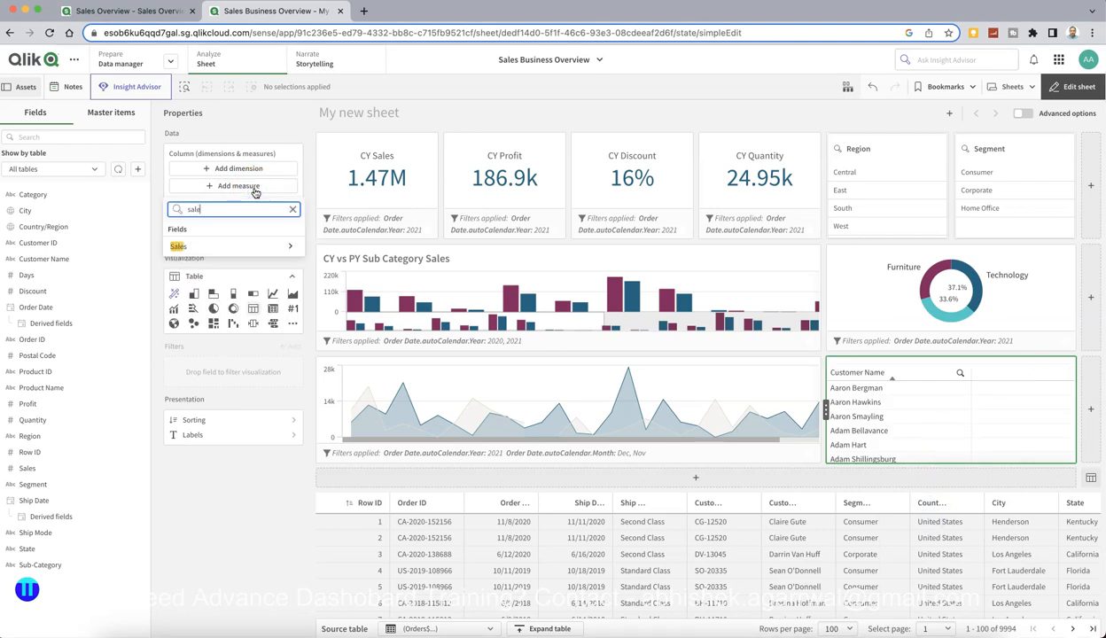
left_click(289, 246)
left_click(227, 242)
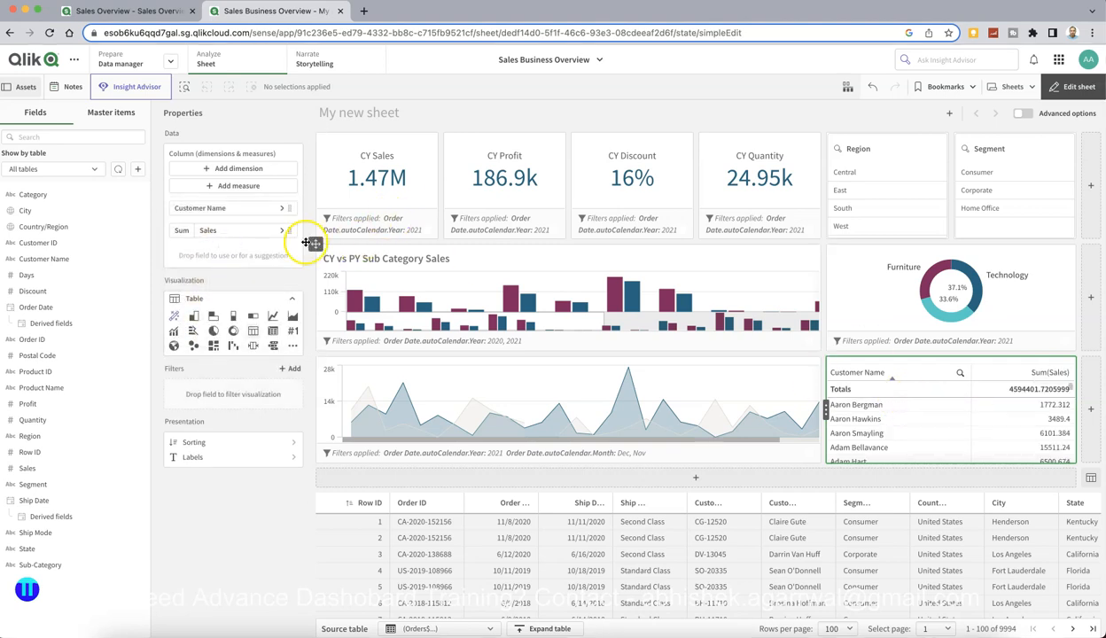
left_click(280, 229)
left_click(343, 301)
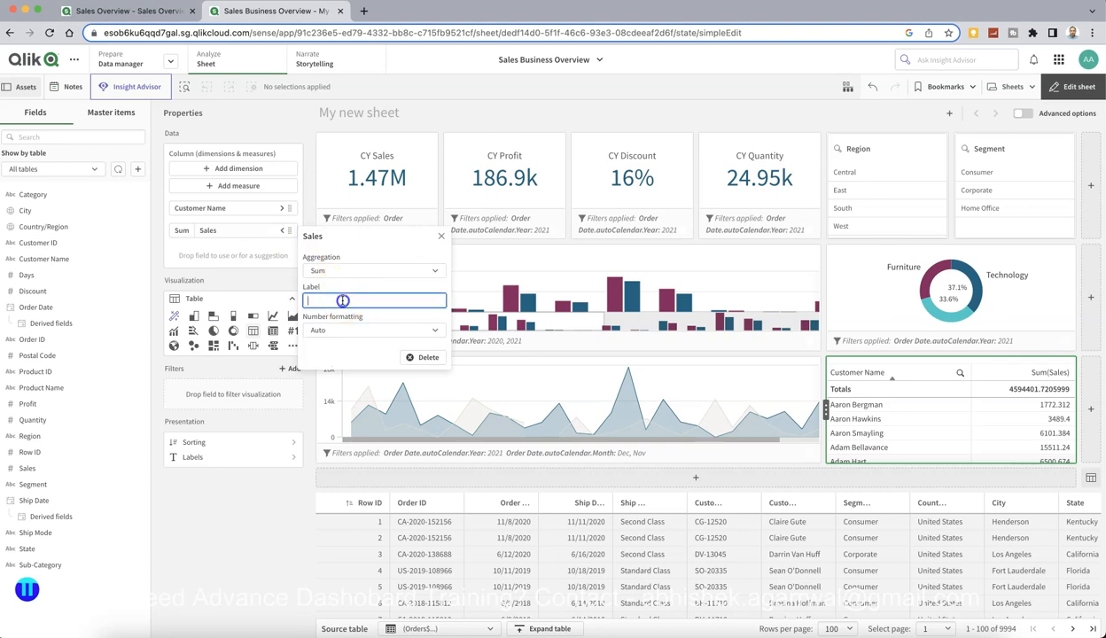
key("Tab")
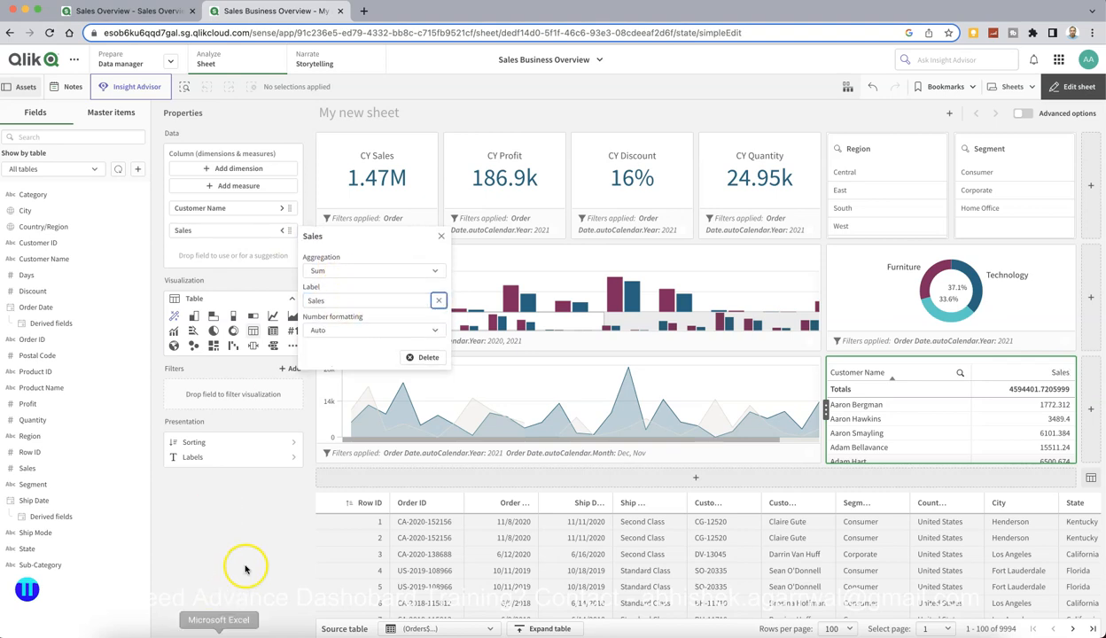
left_click(246, 566)
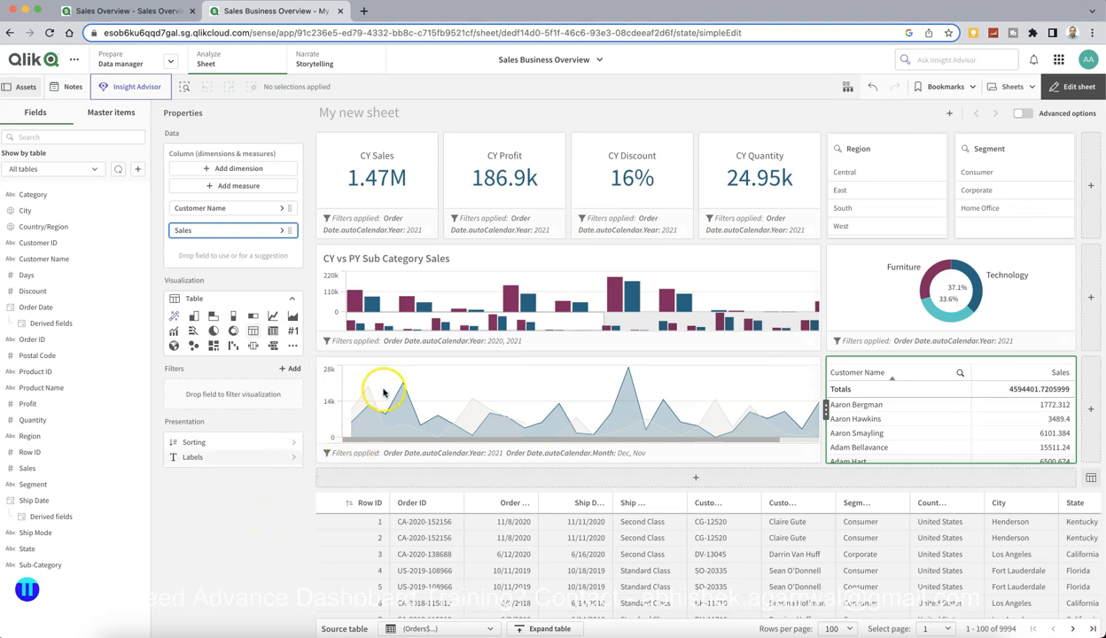
- Title the customer table "Top 15 Customers" and lighten the title colour to grey #696969
left_click(291, 457)
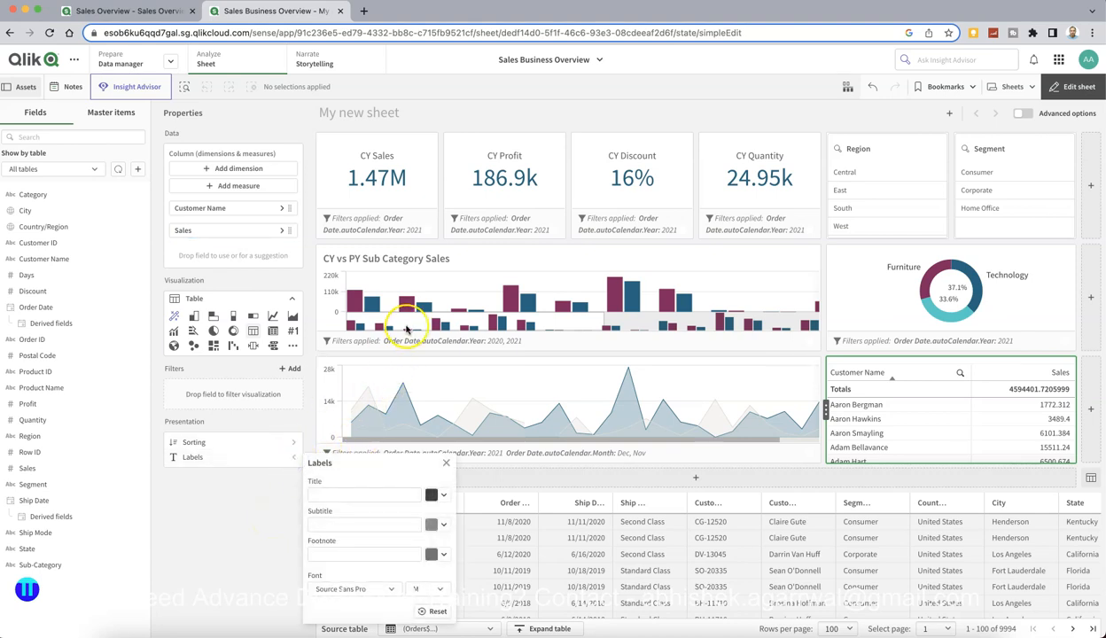
left_click(412, 369)
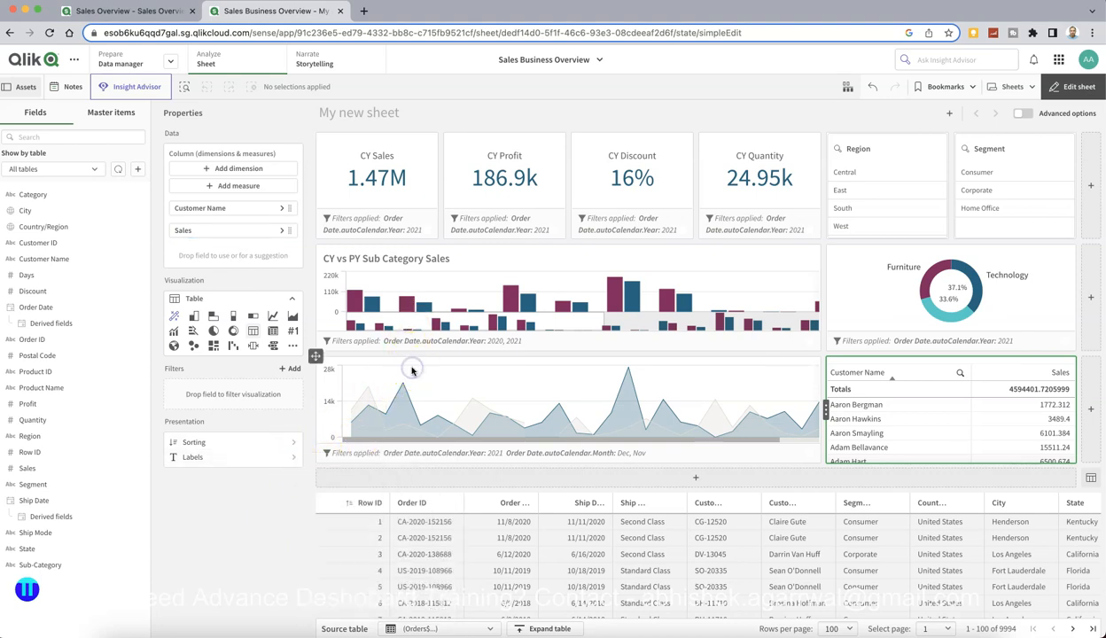
left_click(290, 460)
left_click(334, 495)
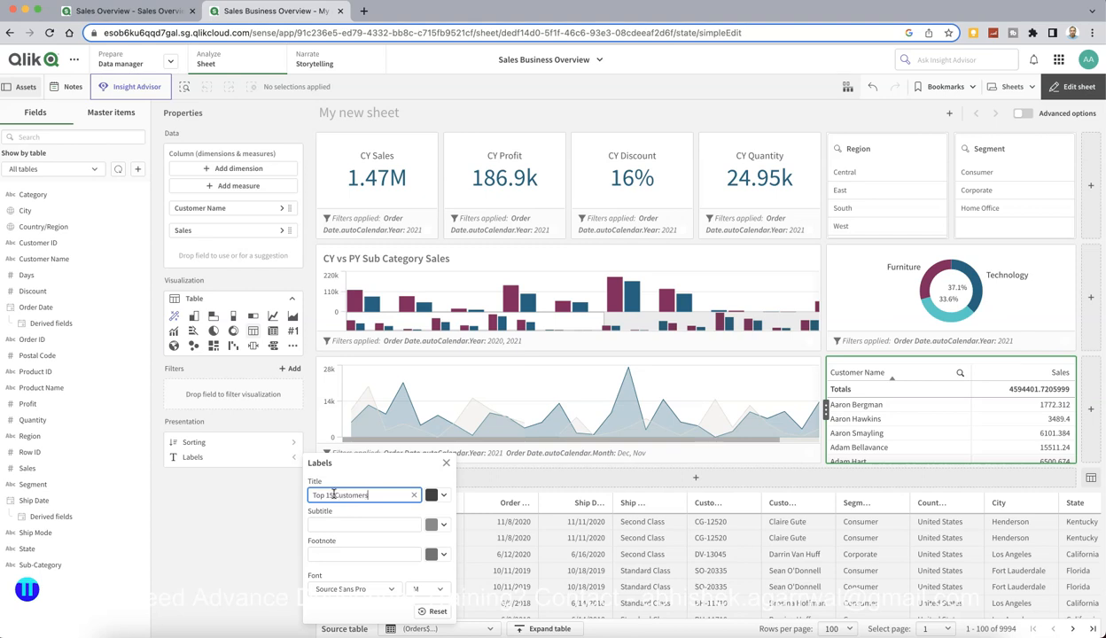
key("Tab")
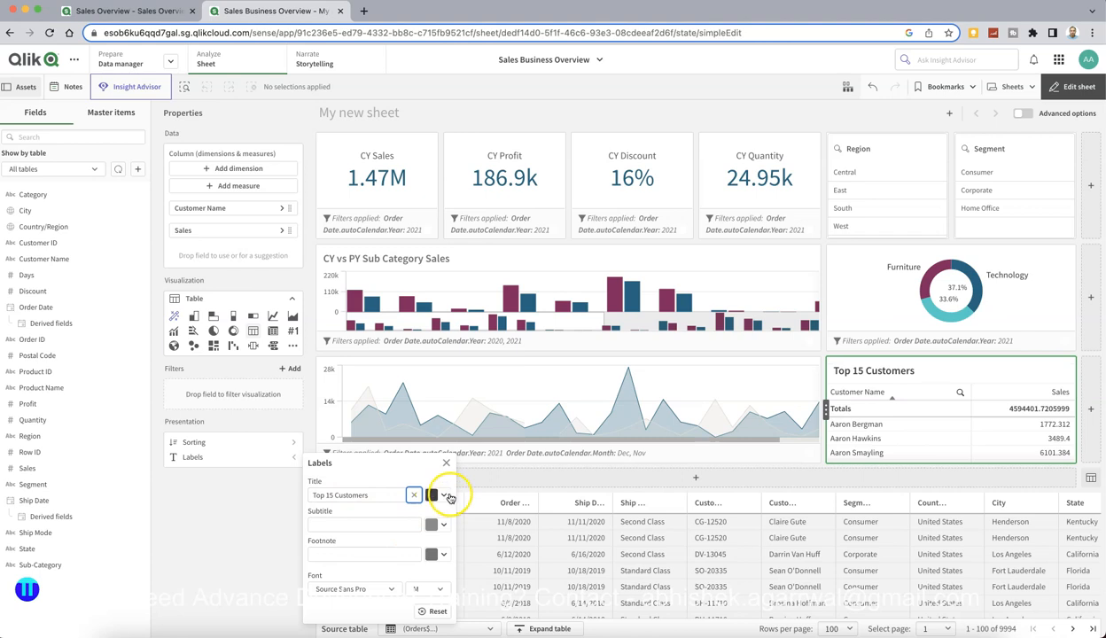
left_click(445, 497)
left_click_drag(399, 421, 428, 423)
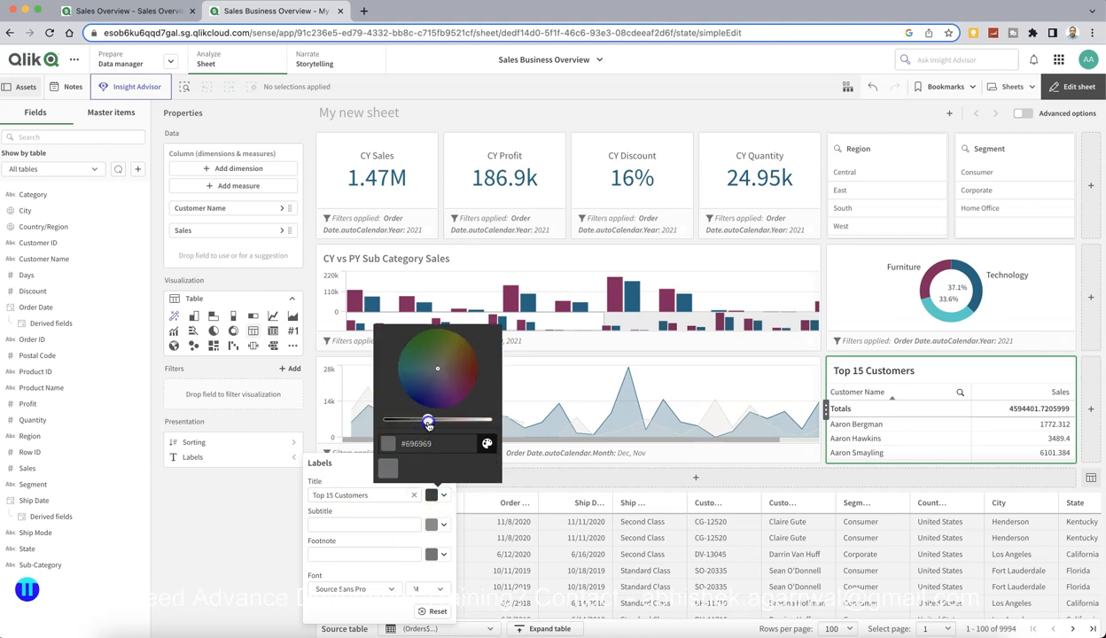
left_click(264, 525)
left_click(264, 525)
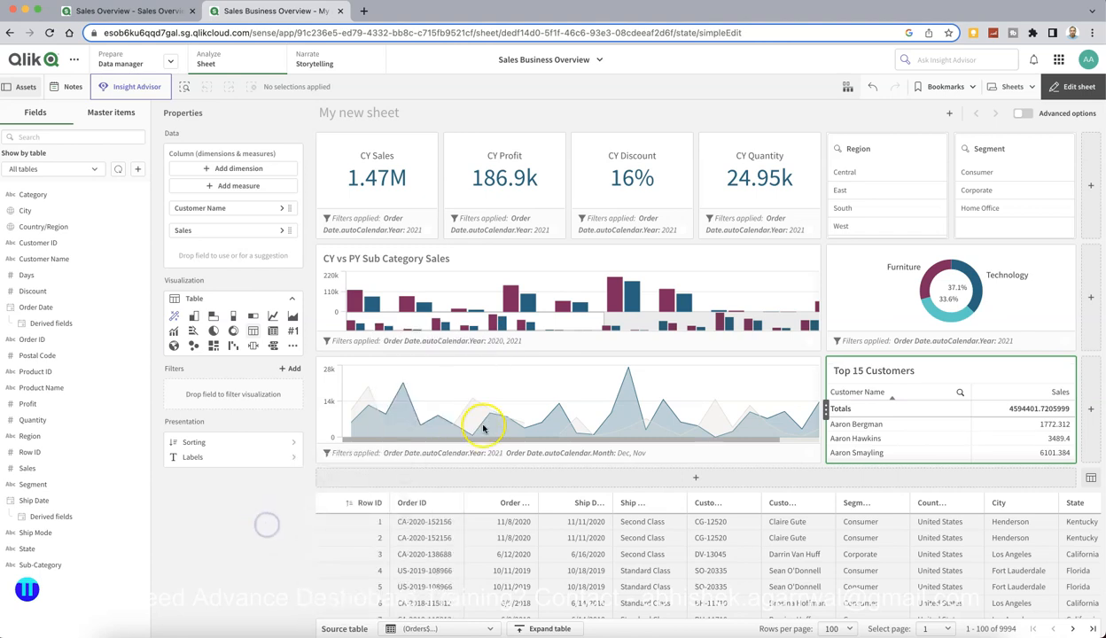
- Title the area line chart "CM vs PM Sales Trend Comparison" and lighten the title colour to grey #787878
left_click(425, 367)
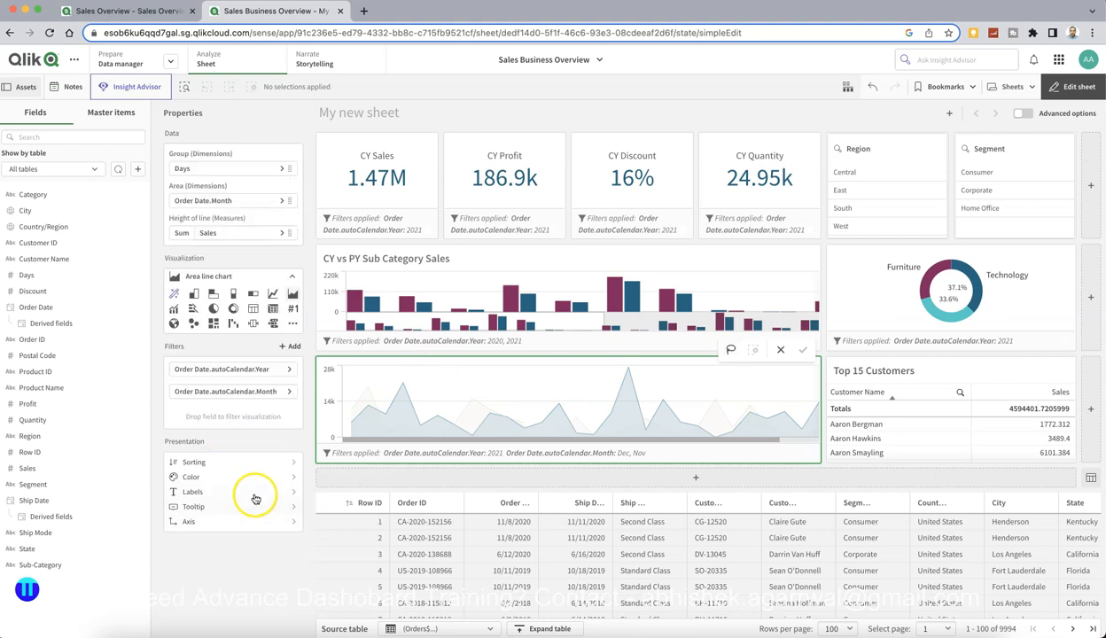
left_click(254, 494)
left_click(351, 431)
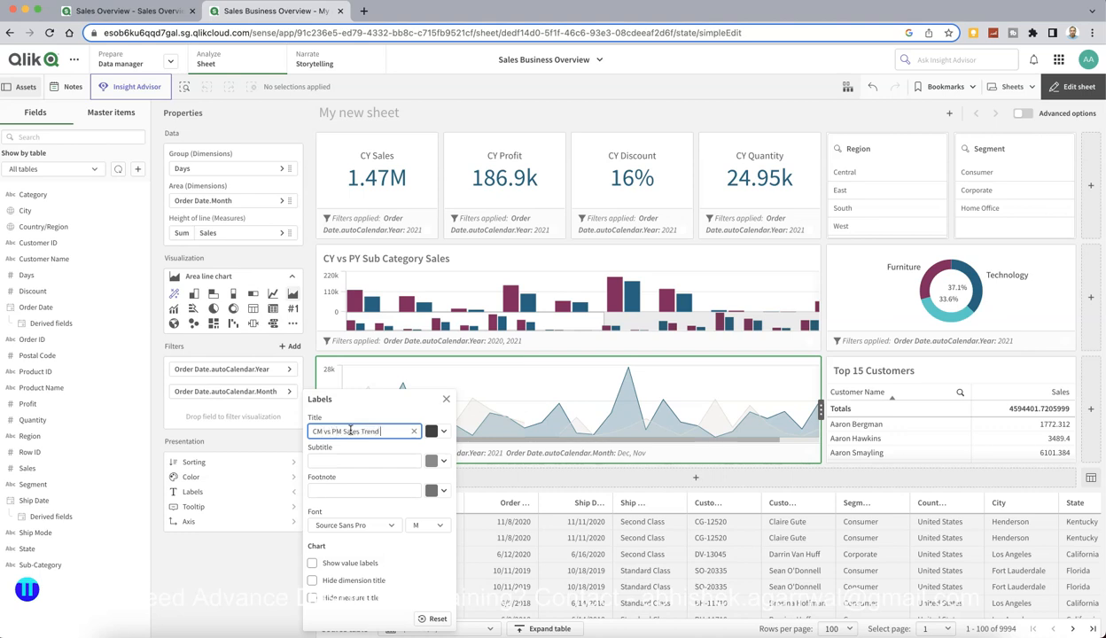
left_click(447, 432)
left_click_drag(412, 539, 432, 548)
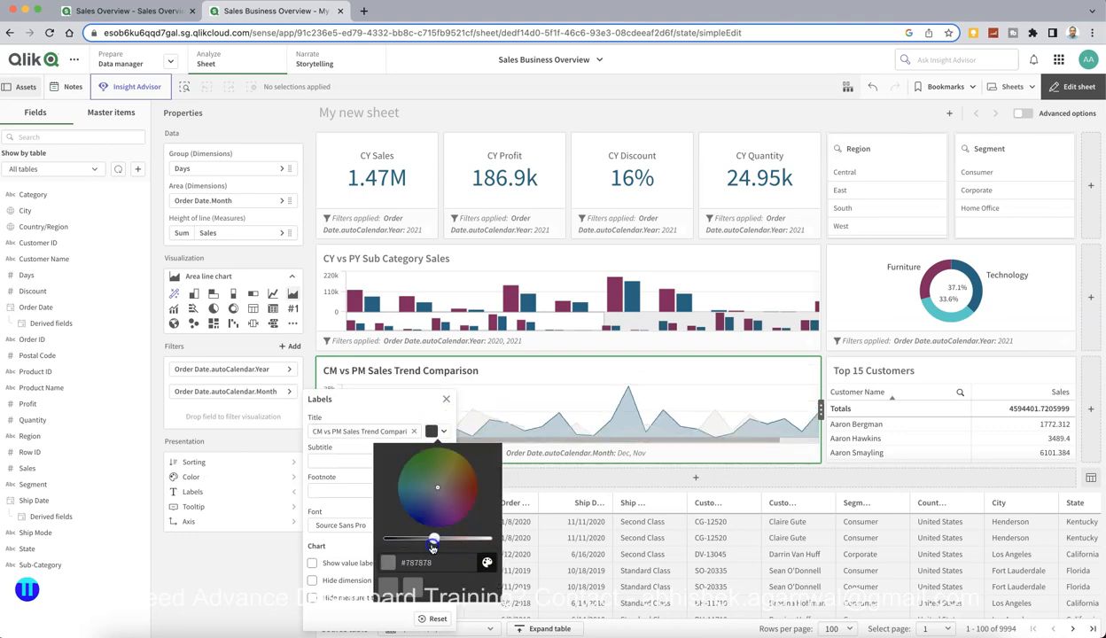
left_click(242, 572)
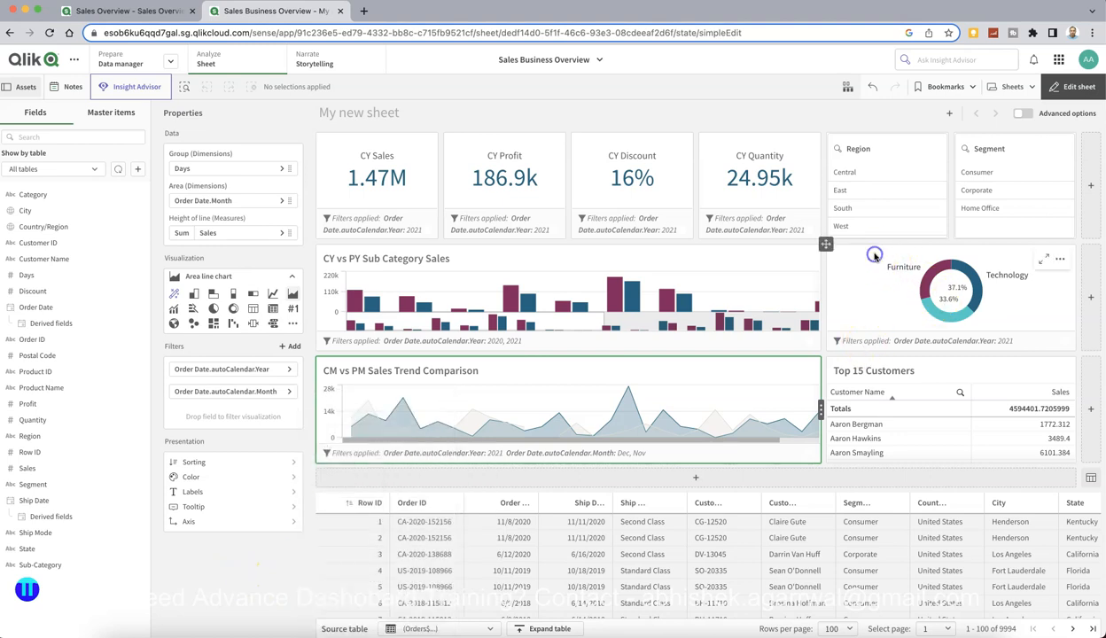
- Title the donut chart "Sales by Customer Segment" and lighten the title colour to grey #666666
left_click(896, 272)
left_click(279, 491)
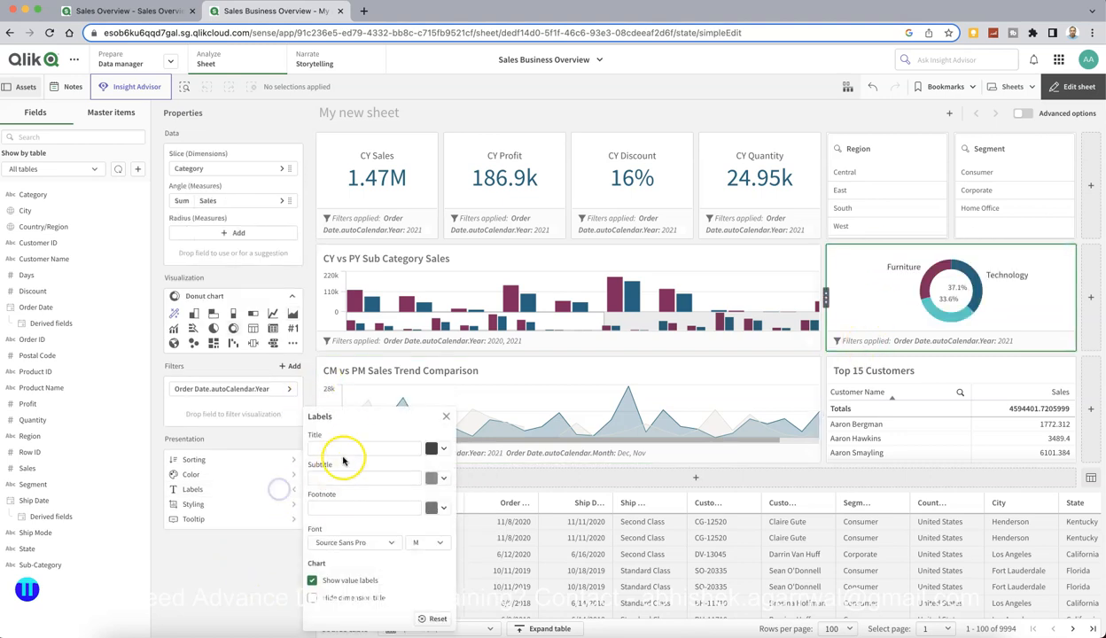
left_click(346, 449)
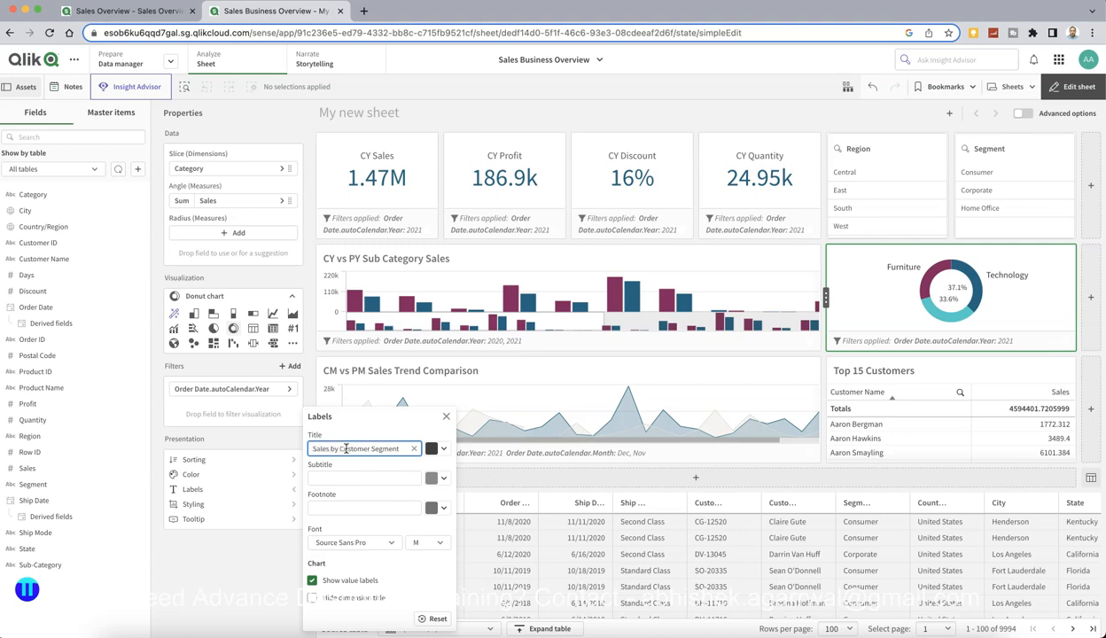
left_click(444, 449)
left_click_drag(411, 555, 430, 556)
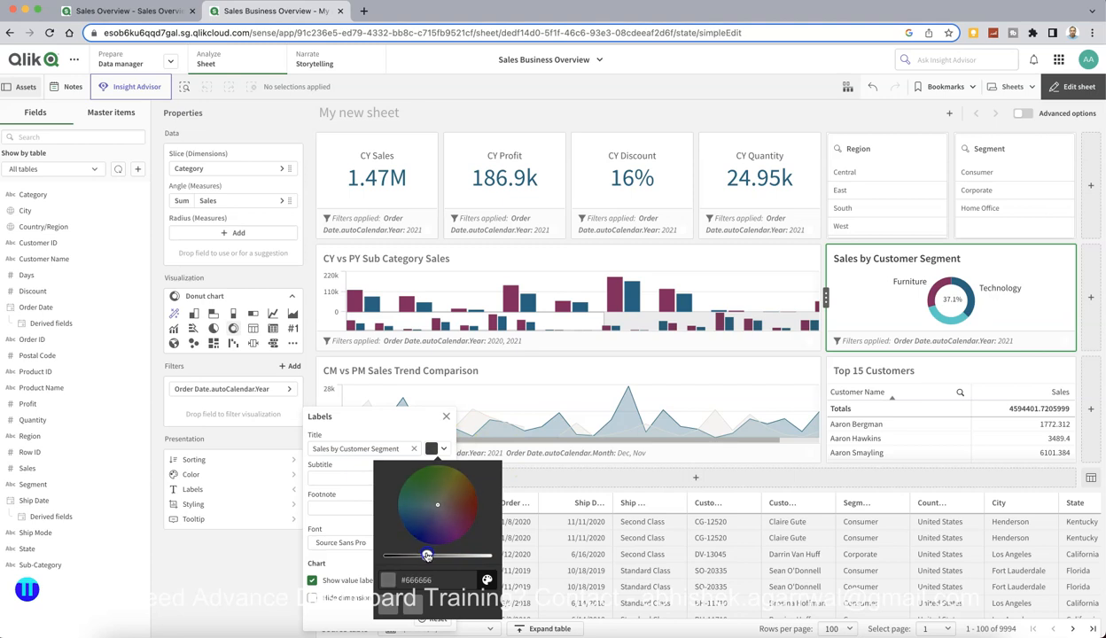
left_click(229, 583)
left_click(852, 318)
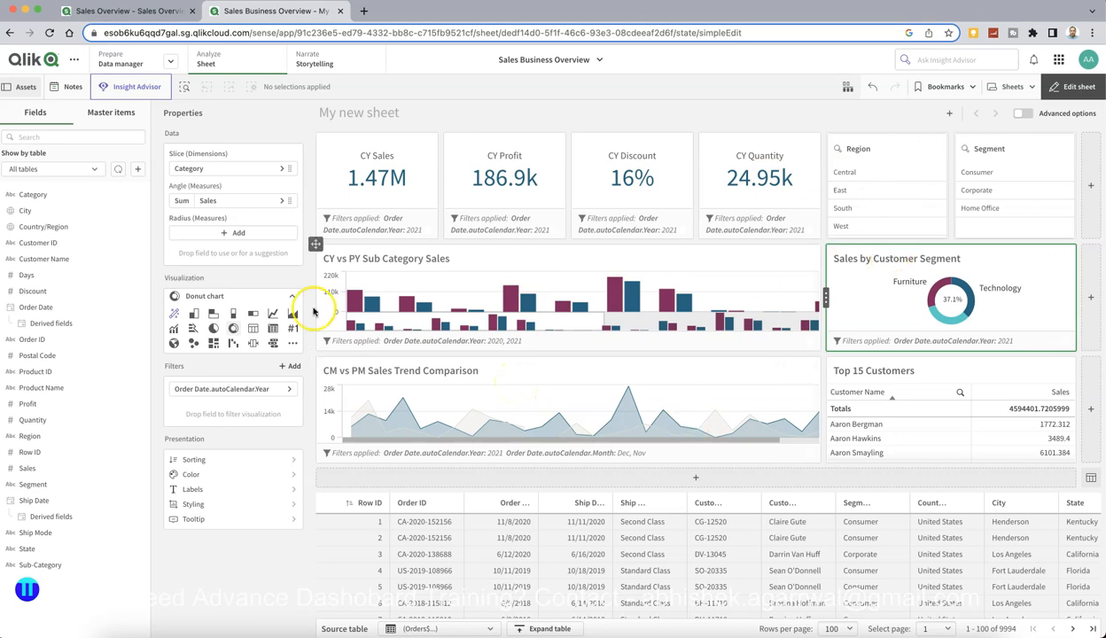
- Enable advanced options and set the sub-category bar chart's y-axis labels and title to None
left_click(1029, 113)
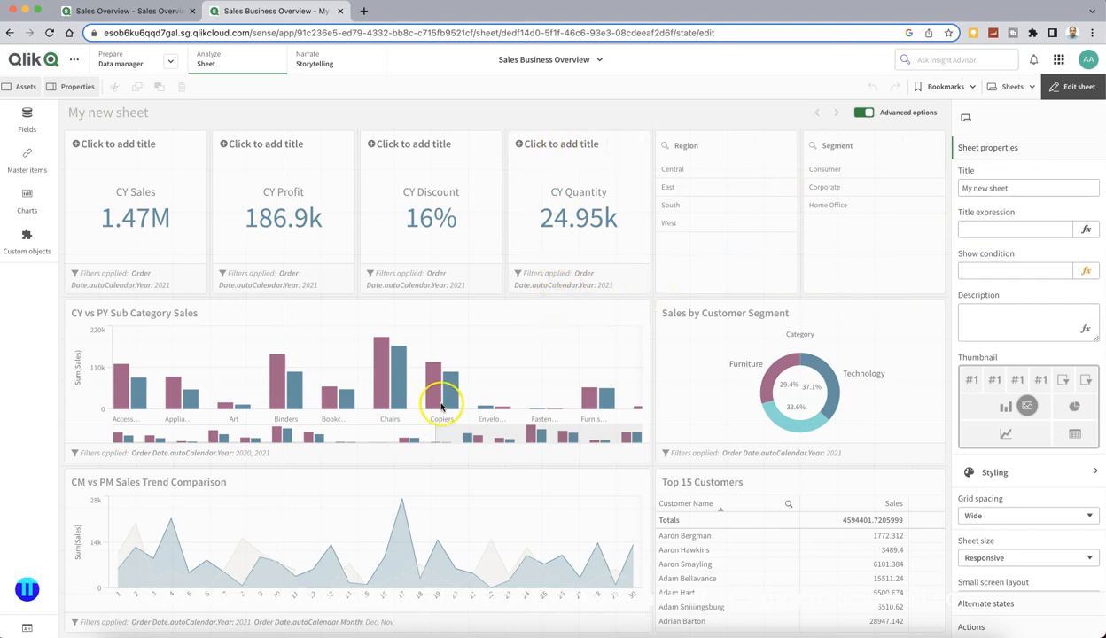
left_click(464, 340)
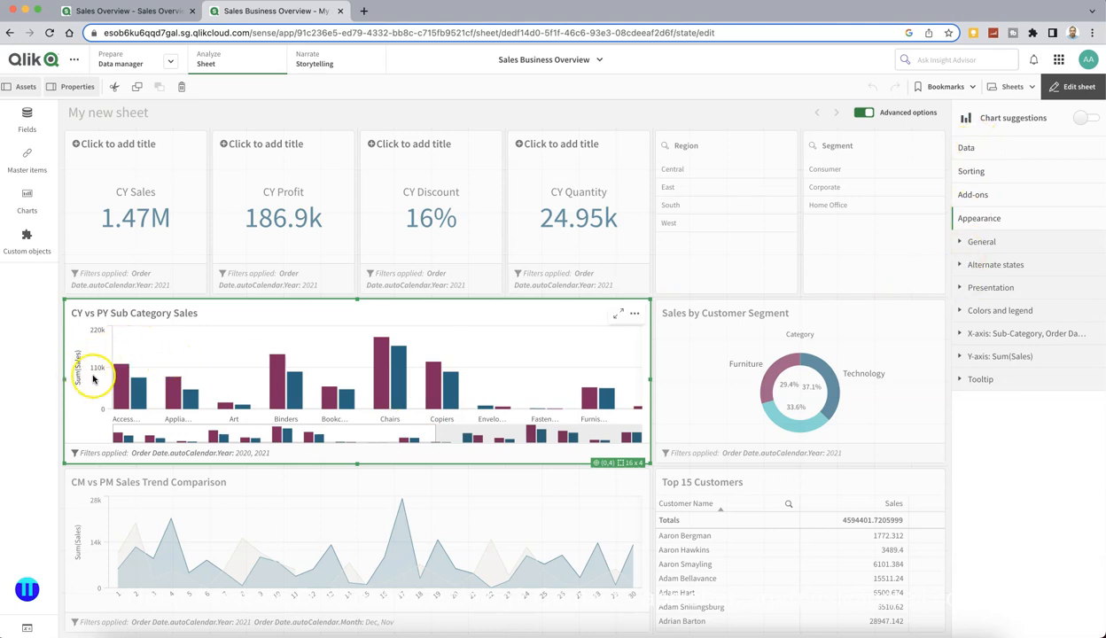
left_click(960, 357)
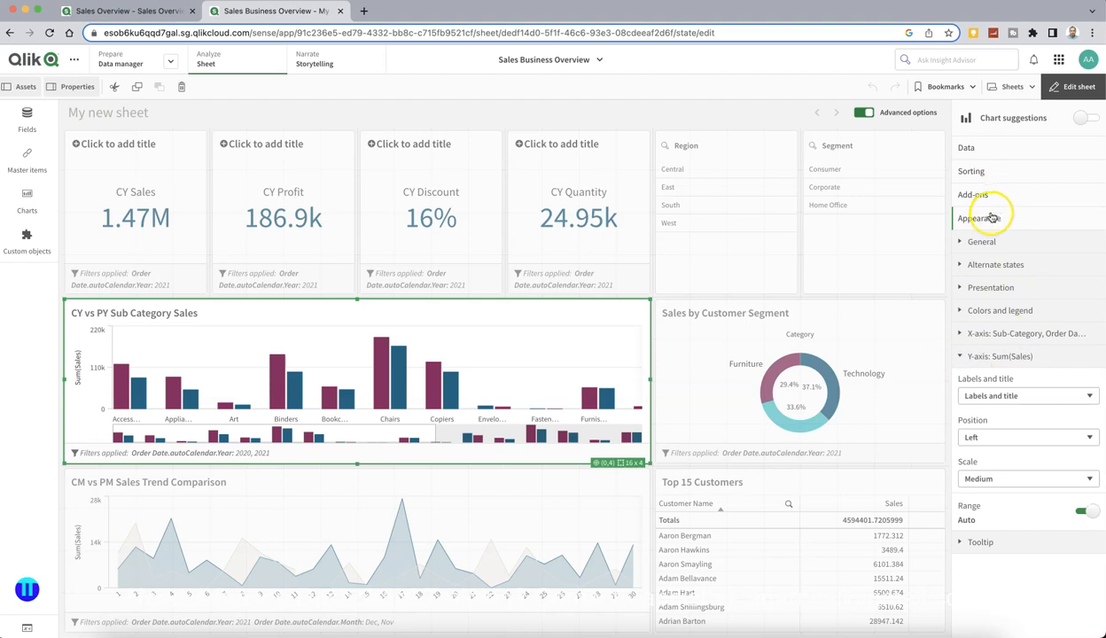
left_click(1016, 397)
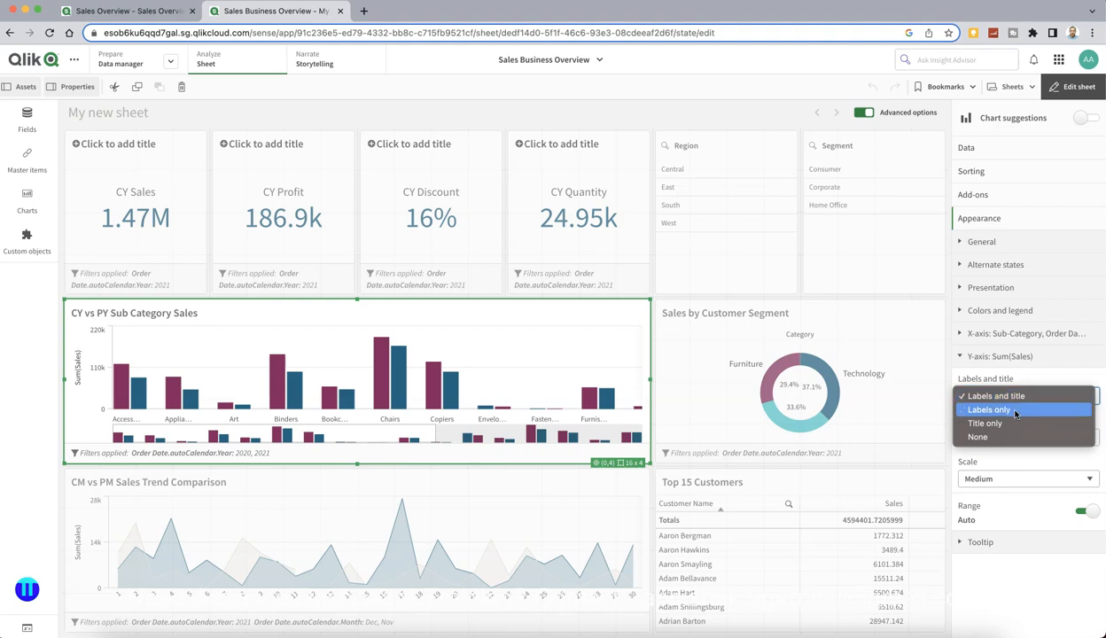
left_click(1015, 435)
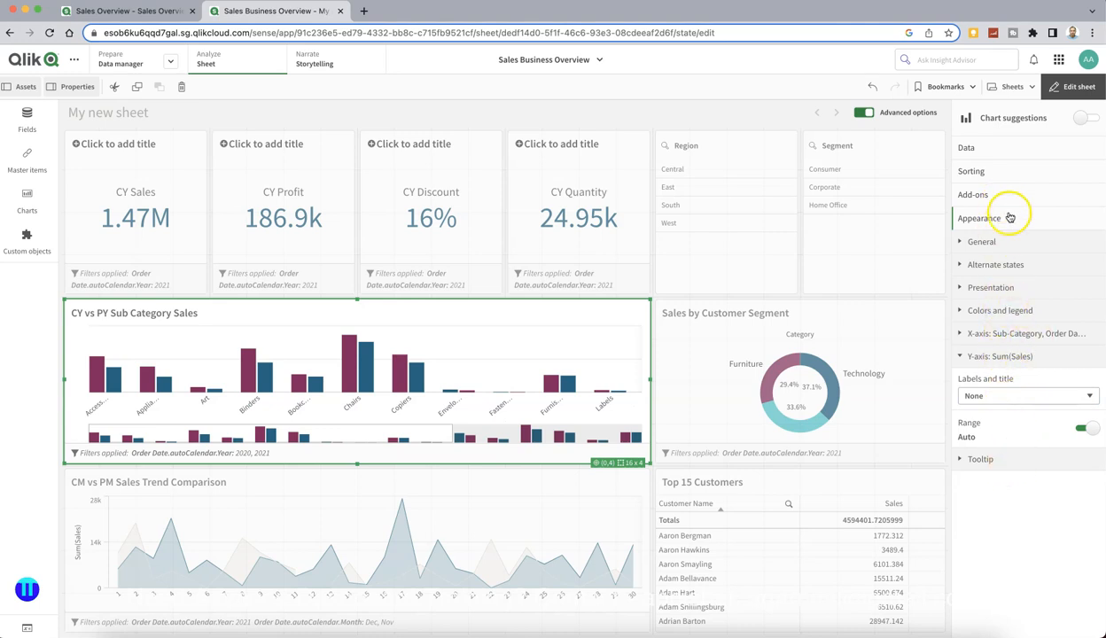
- Try Labels only on the bar chart's y-axis and return the setting to None
left_click(1016, 401)
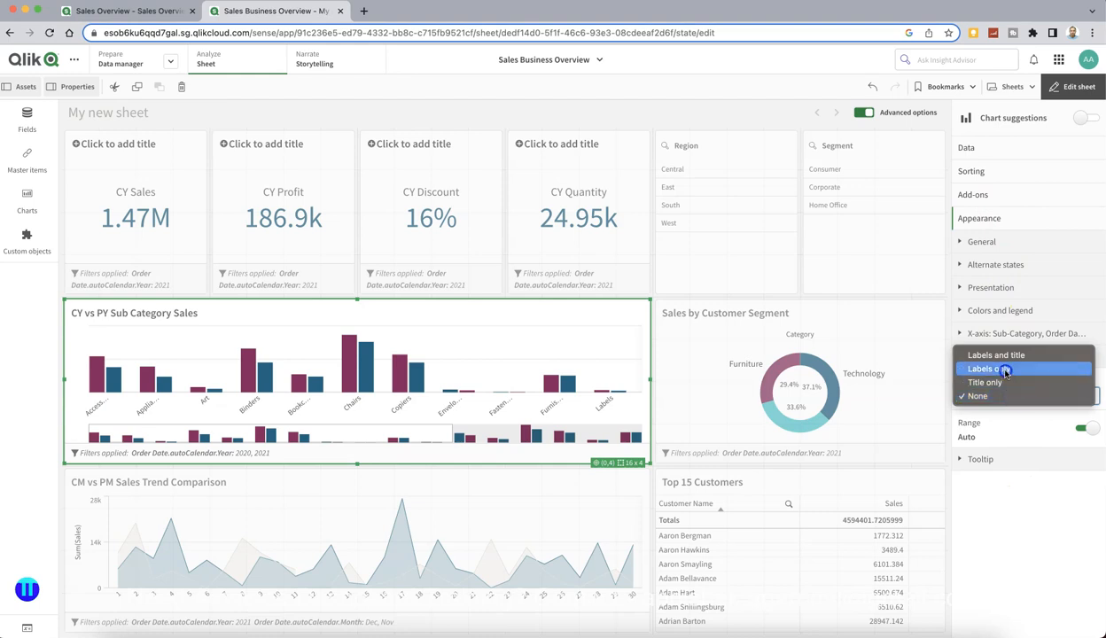
left_click(1006, 374)
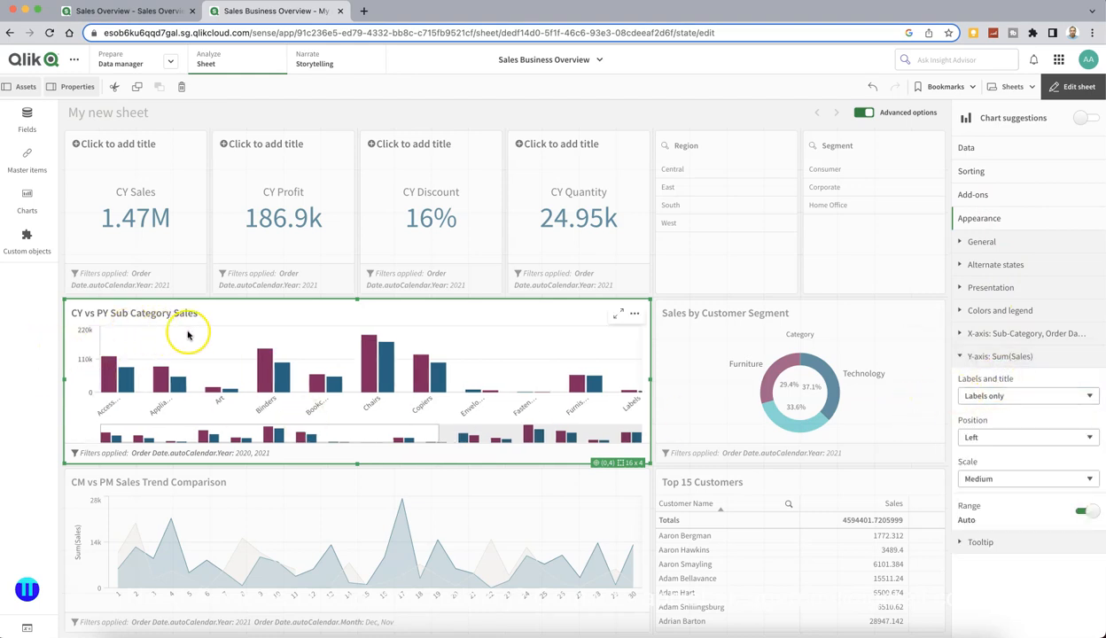
left_click(1033, 398)
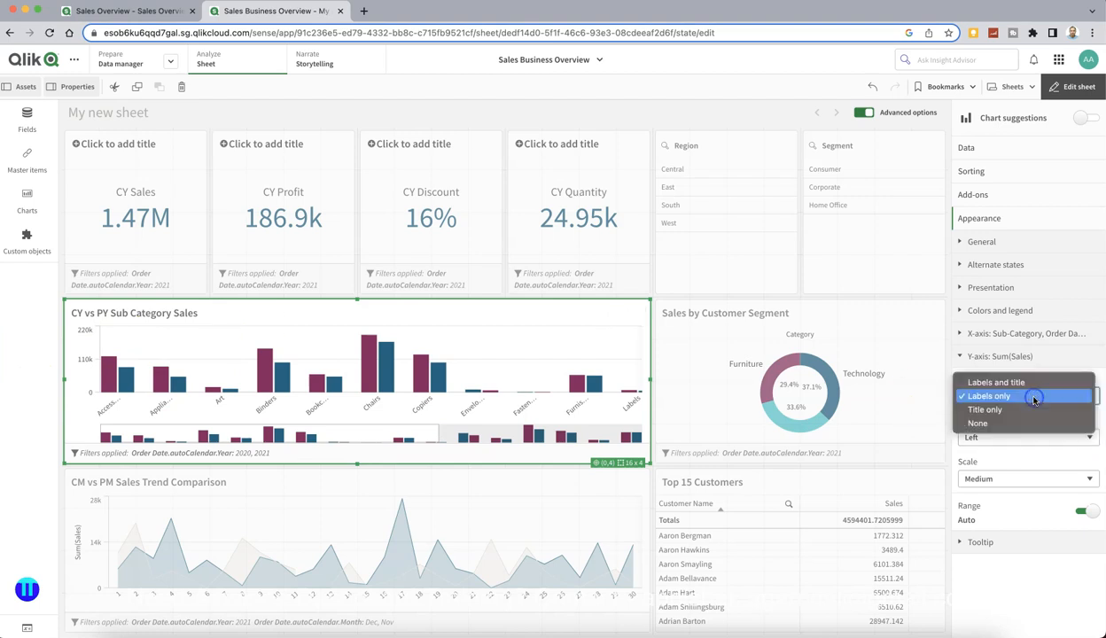
left_click(1026, 423)
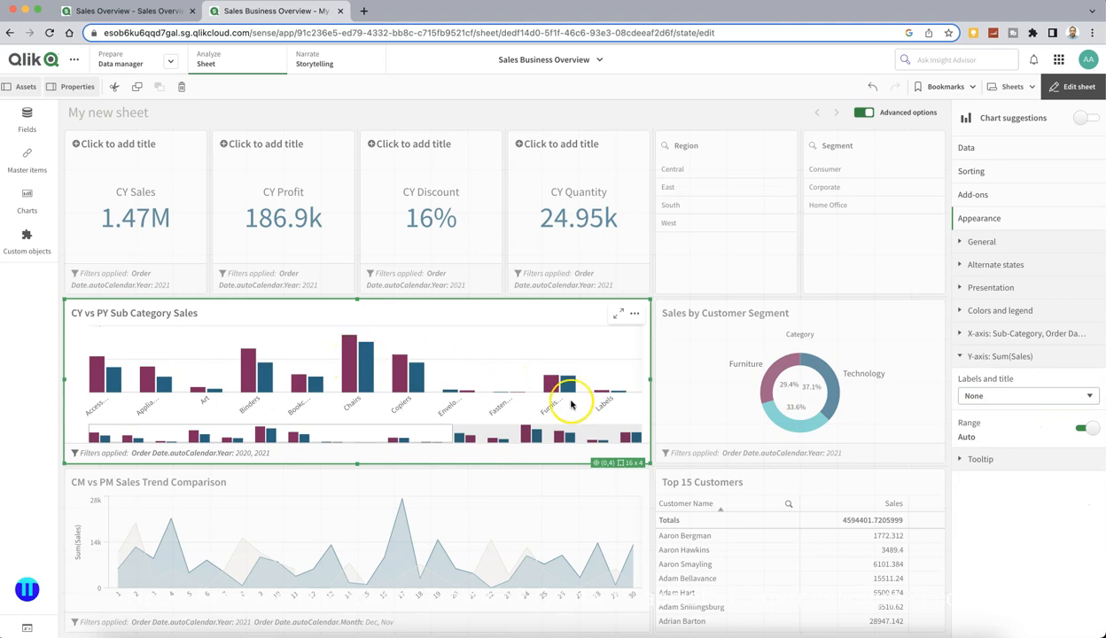
- Set the sub-category bar chart's x-axis labels and title to Labels only
left_click(1026, 461)
left_click(1026, 461)
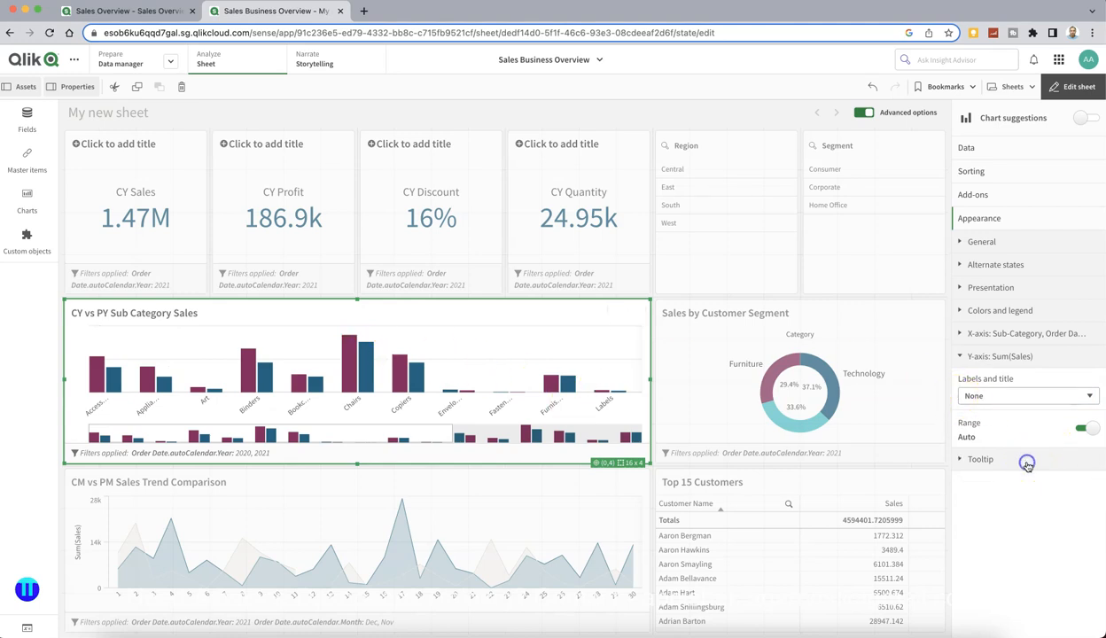
left_click(961, 335)
scroll(1017, 461, "down", 1)
scroll(1018, 447, "up", 1)
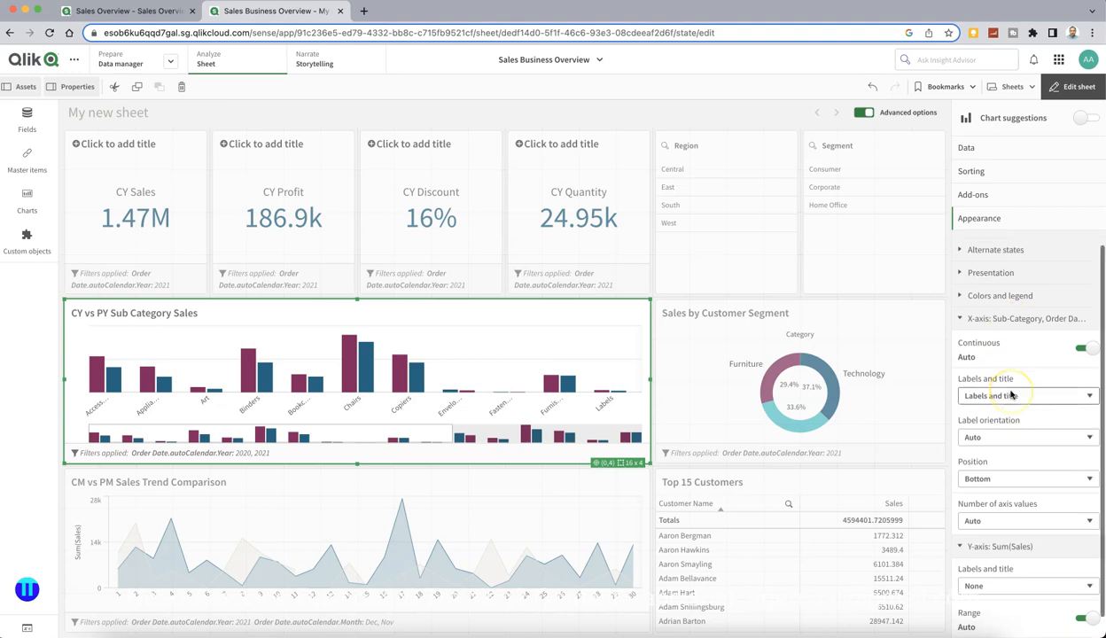
scroll(1011, 395, "down", 1)
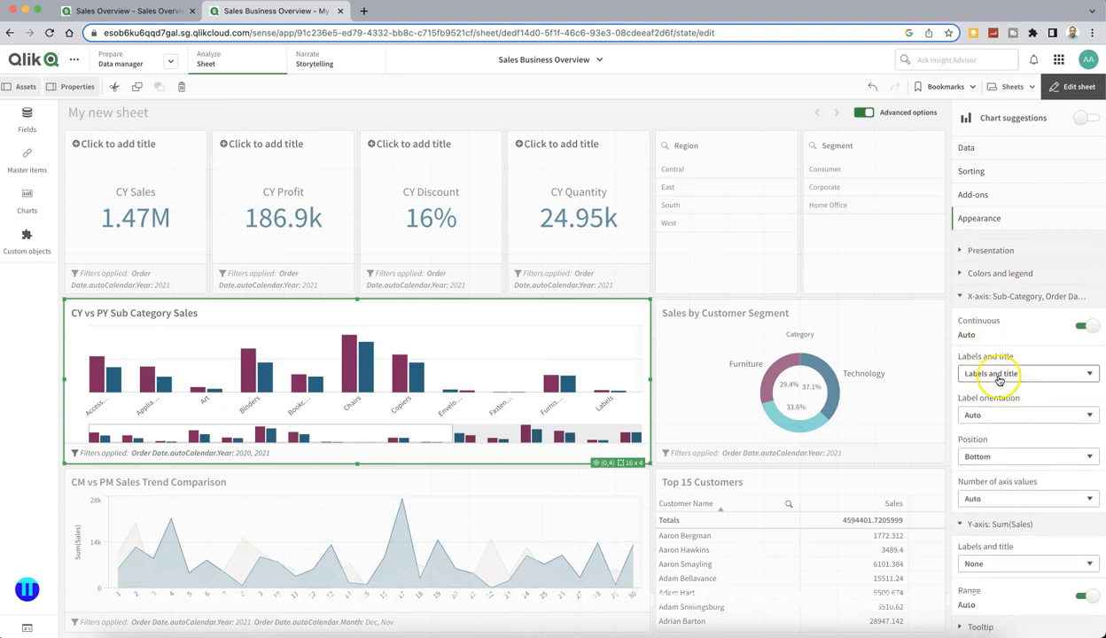
left_click(999, 373)
left_click(997, 388)
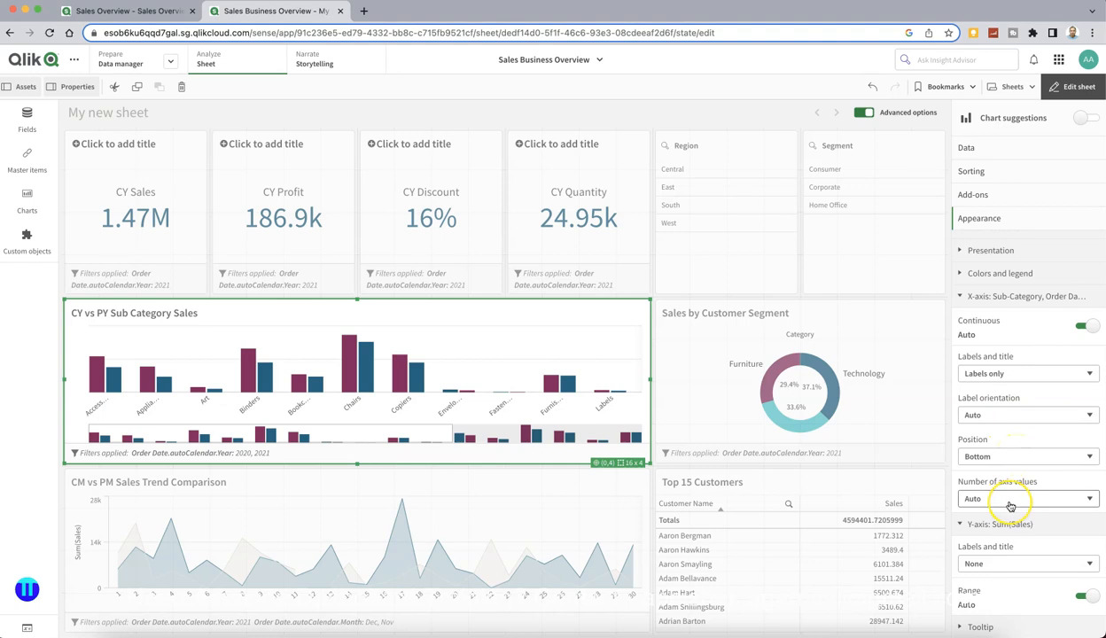
- Set the legend position of the sub-category bar chart to Top
scroll(1011, 506, "up", 1)
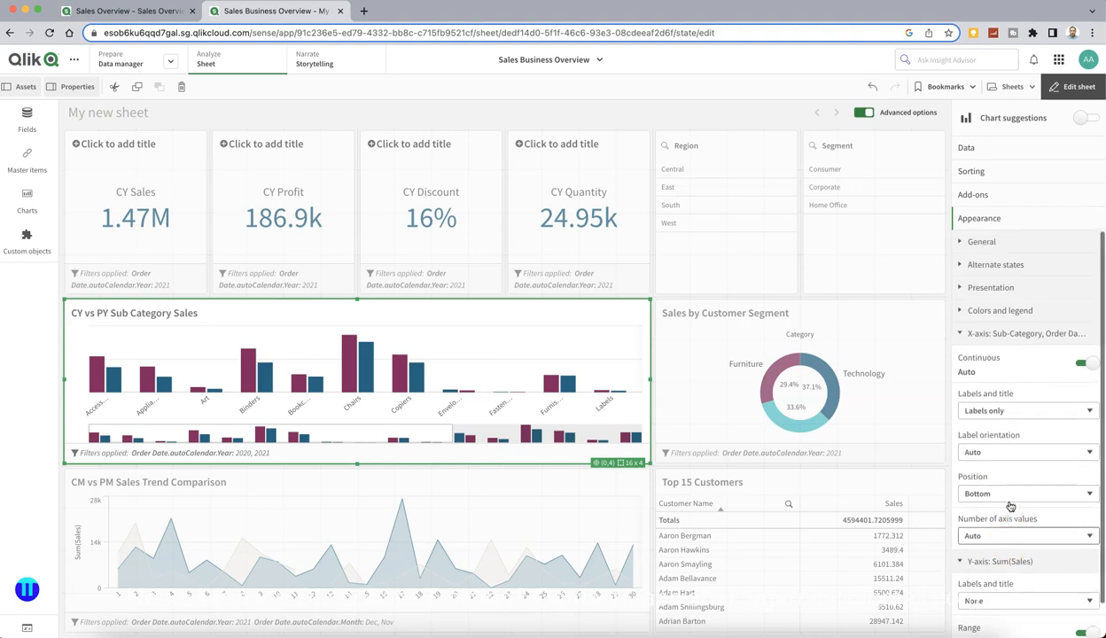
left_click(960, 312)
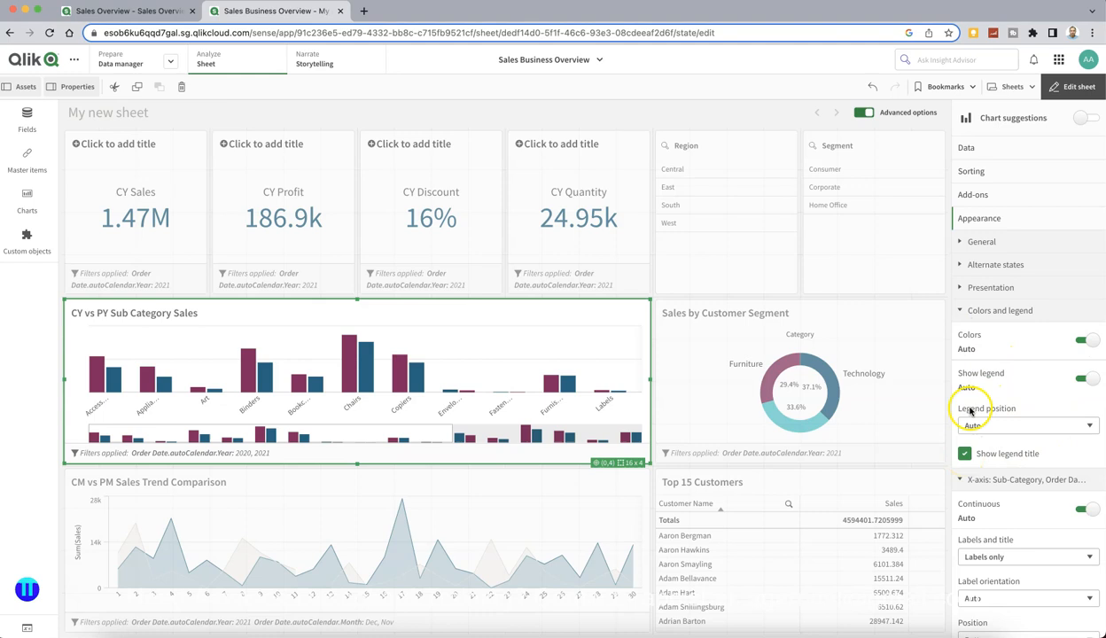
left_click(960, 288)
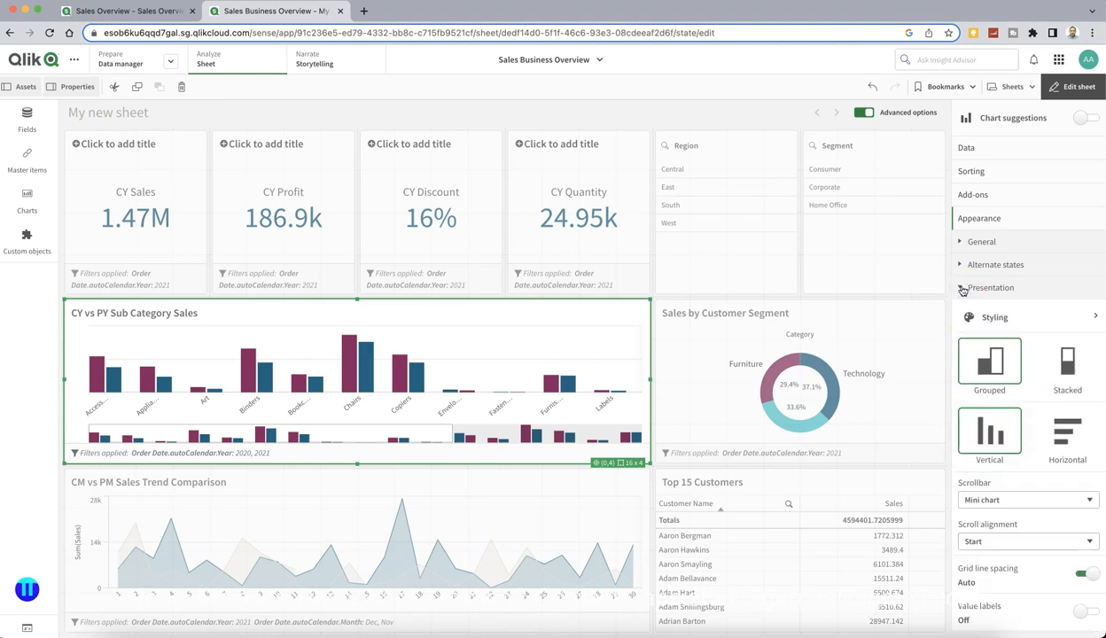
left_click(963, 288)
left_click(979, 425)
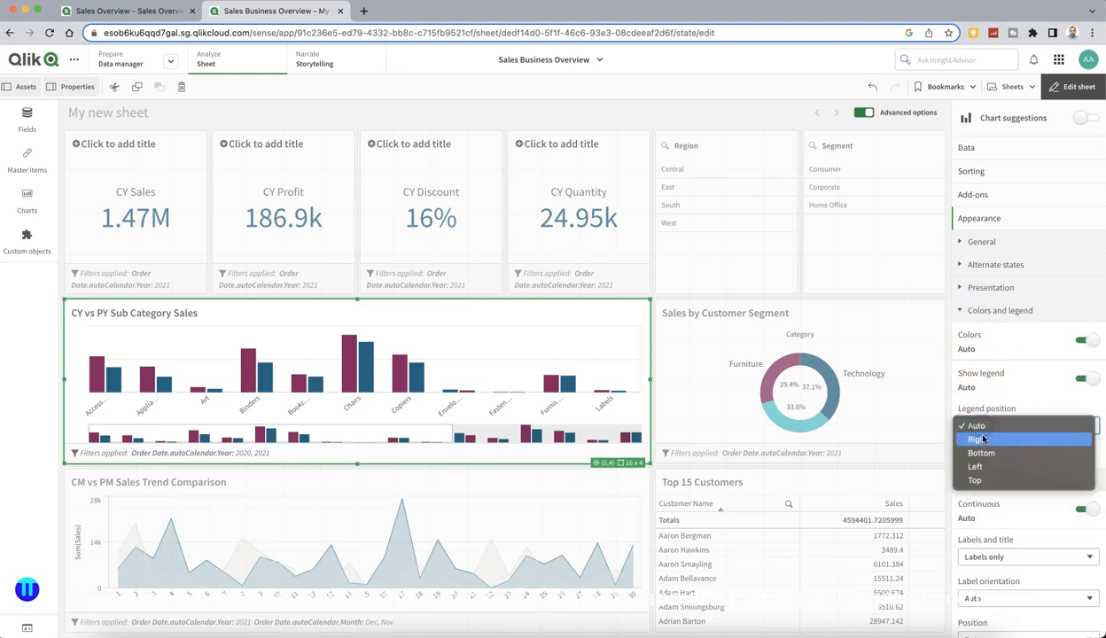
left_click(983, 480)
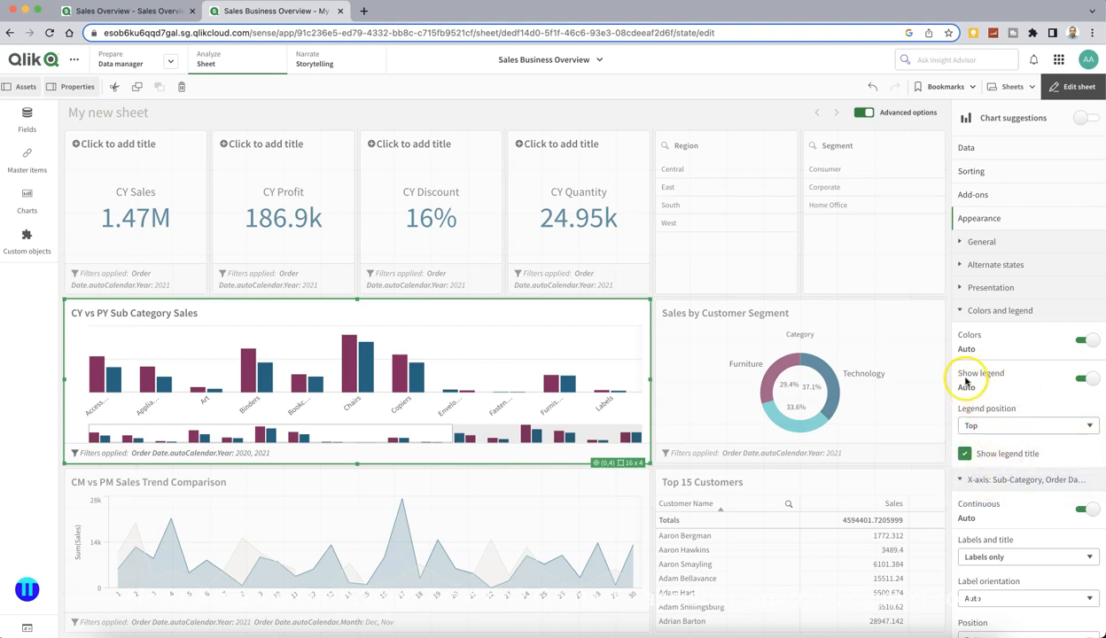
left_click(963, 312)
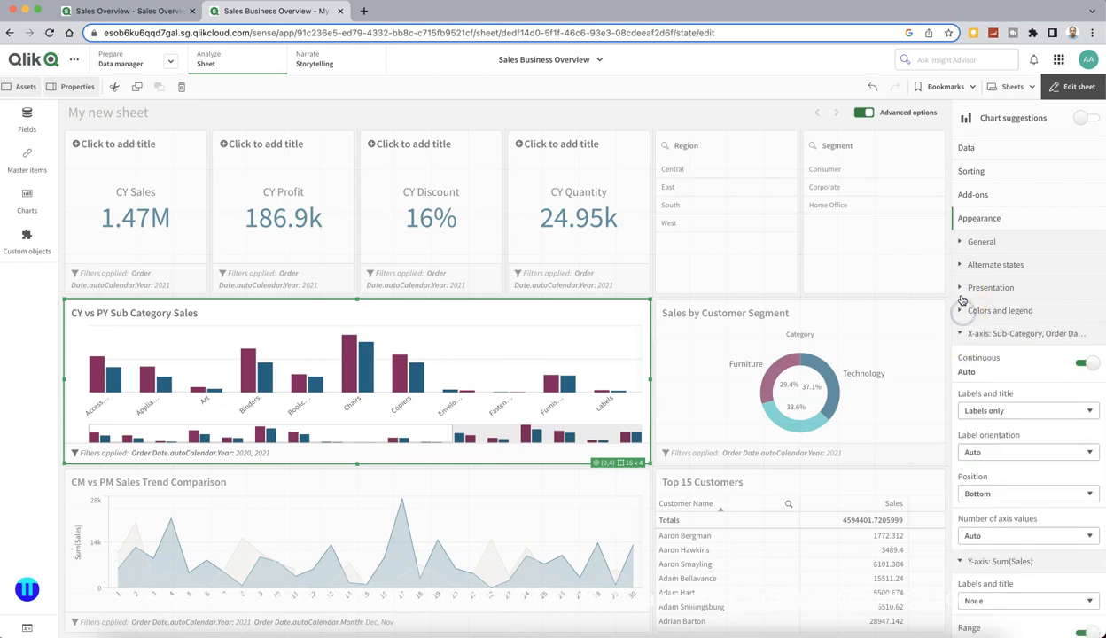
- Set the sub-category bar chart's scrollbar to None in its presentation settings
left_click(962, 296)
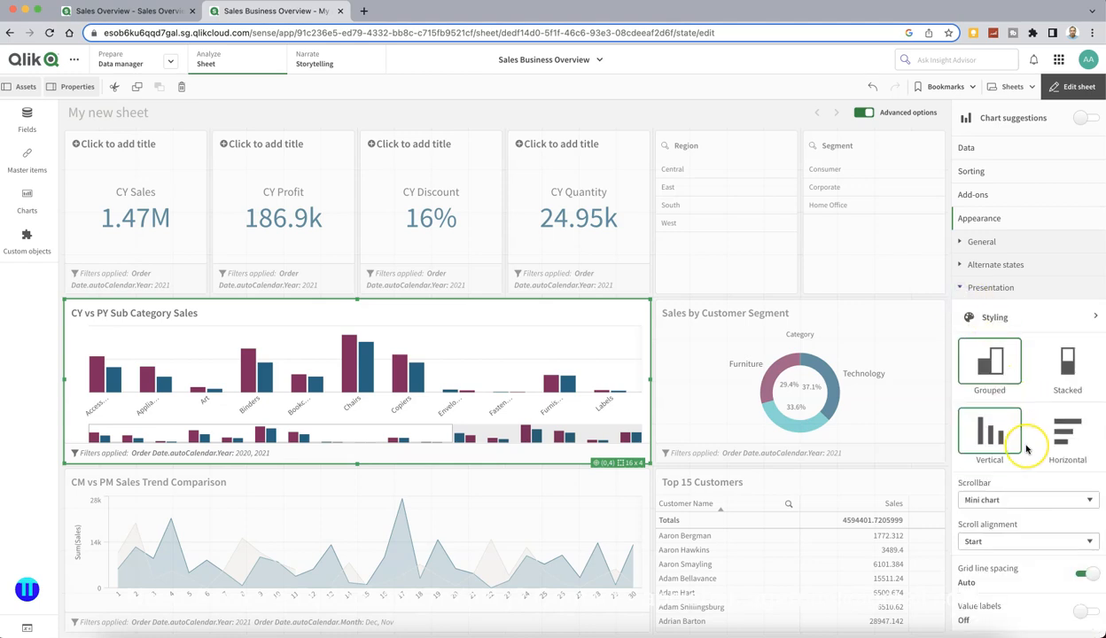
scroll(1028, 434, "down", 3)
scroll(1019, 372, "up", 2)
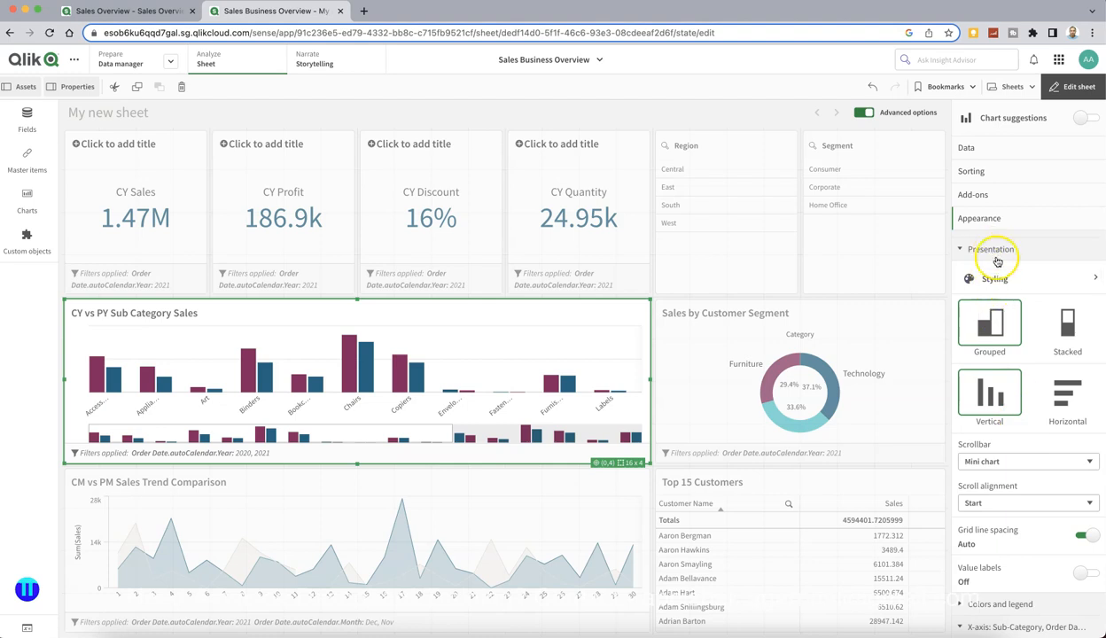
left_click(984, 461)
left_click(993, 489)
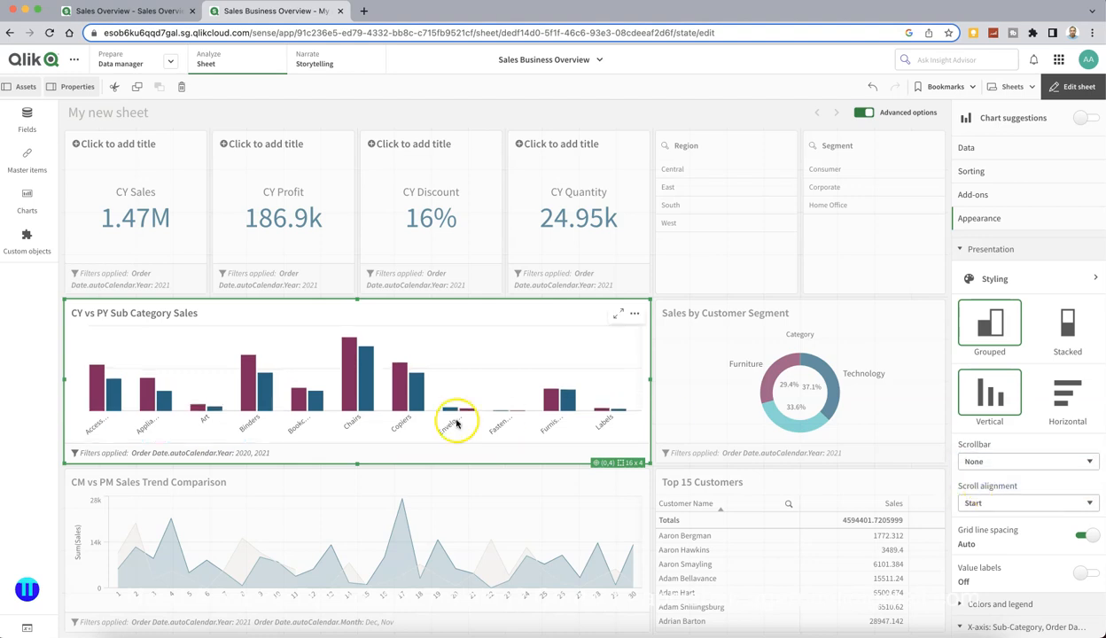
- Turn on automatic value labels for the sub-category bar chart
scroll(1012, 538, "down", 1)
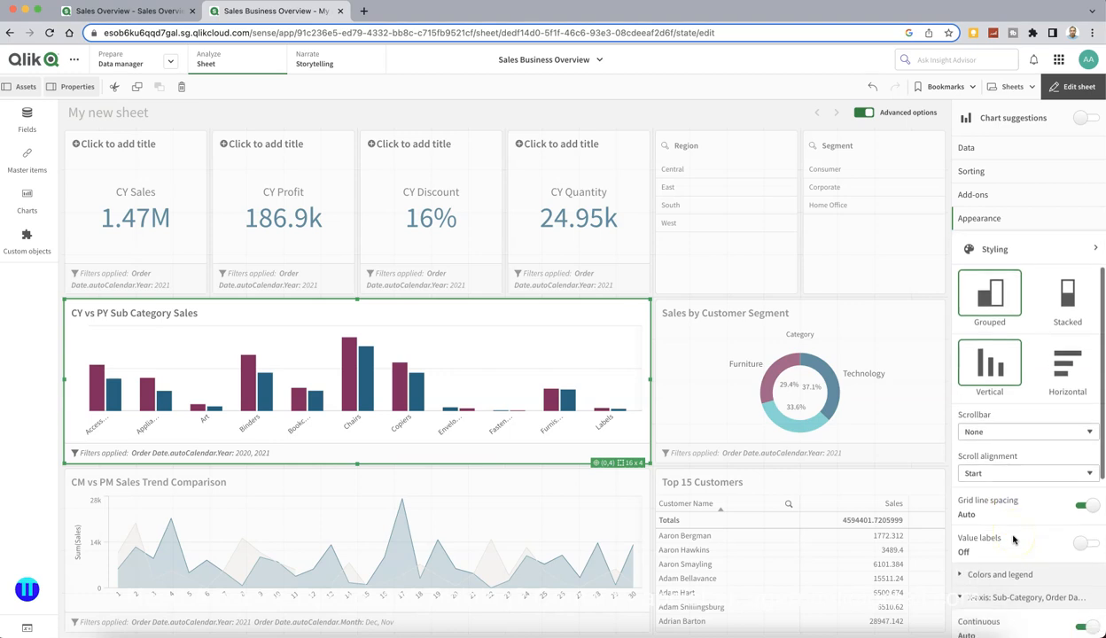
scroll(1013, 538, "down", 1)
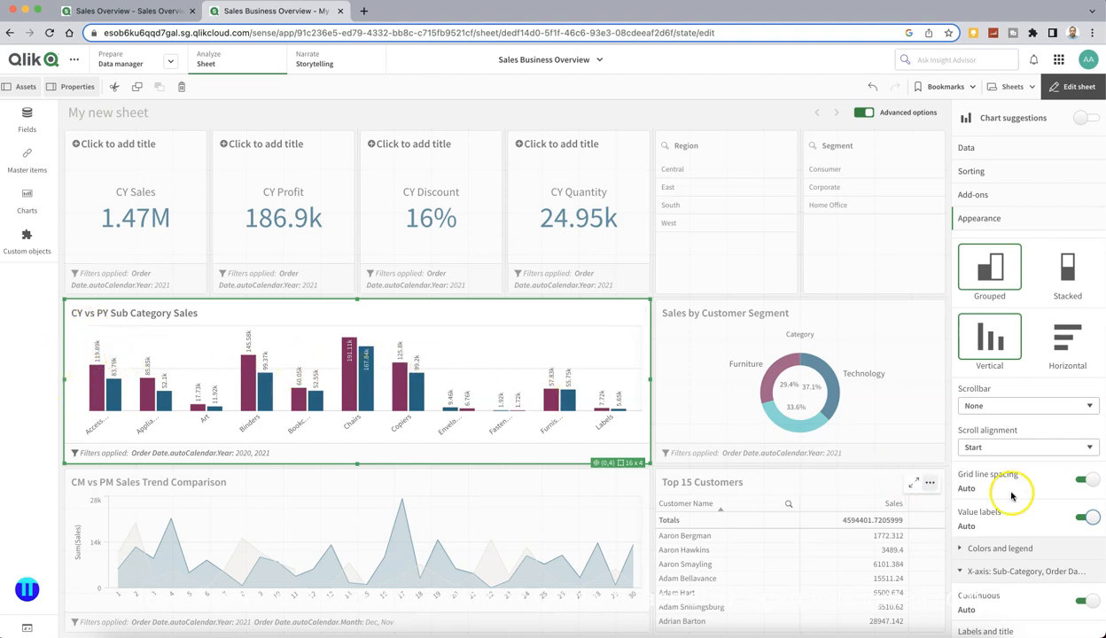
scroll(1032, 512, "down", 1)
scroll(1032, 512, "up", 3)
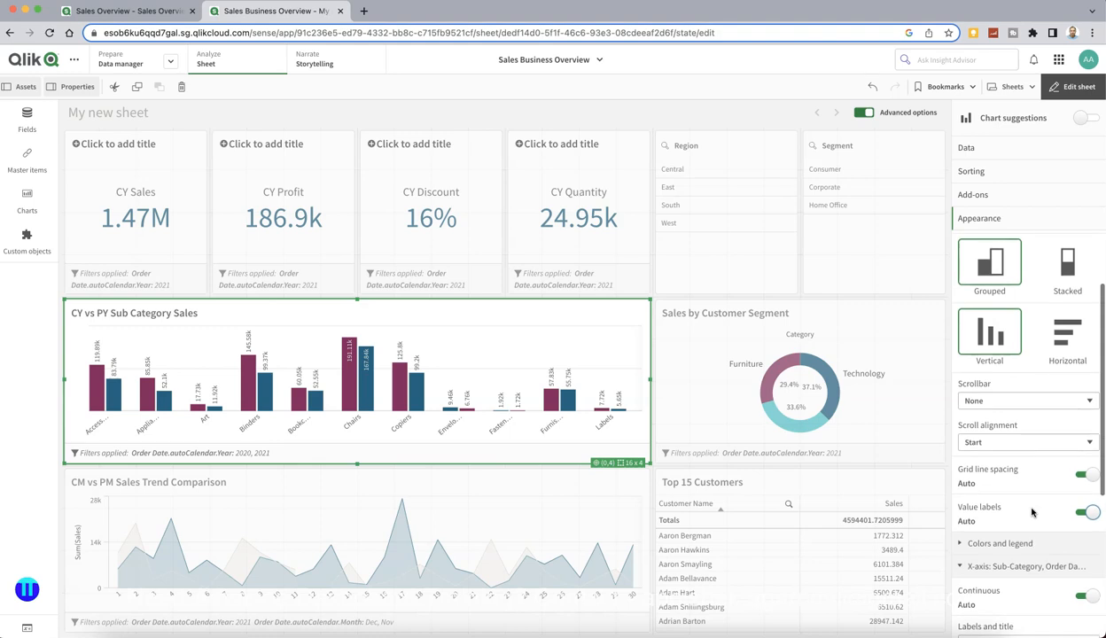
scroll(1032, 512, "up", 1)
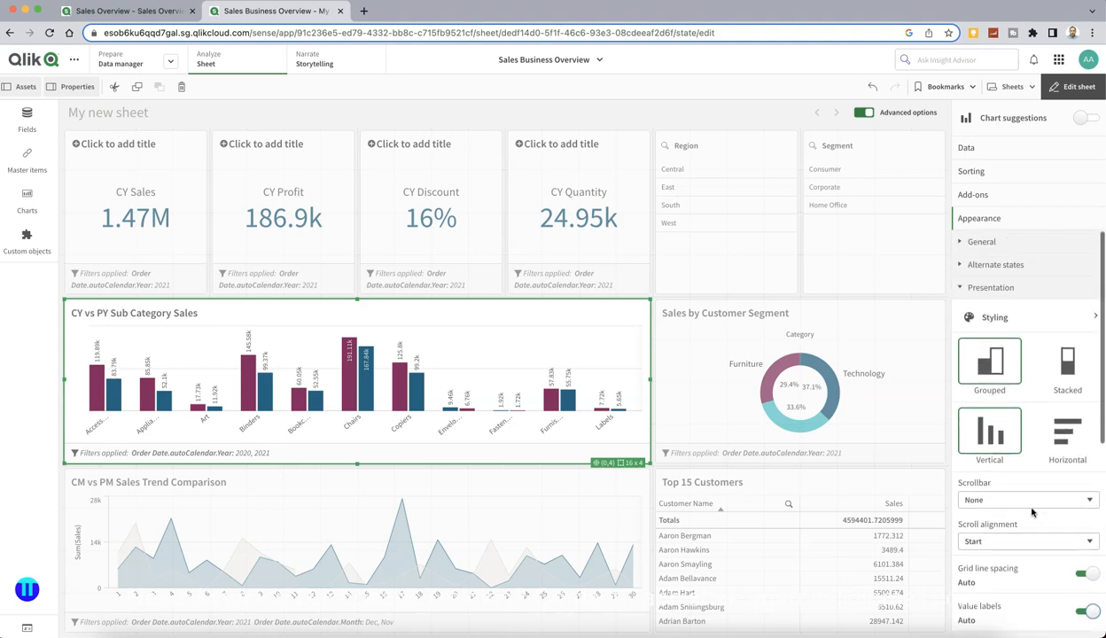
left_click(967, 289)
- Try hiding the bar chart's disclaimer and details in the general settings, and return both to Show
left_click(961, 241)
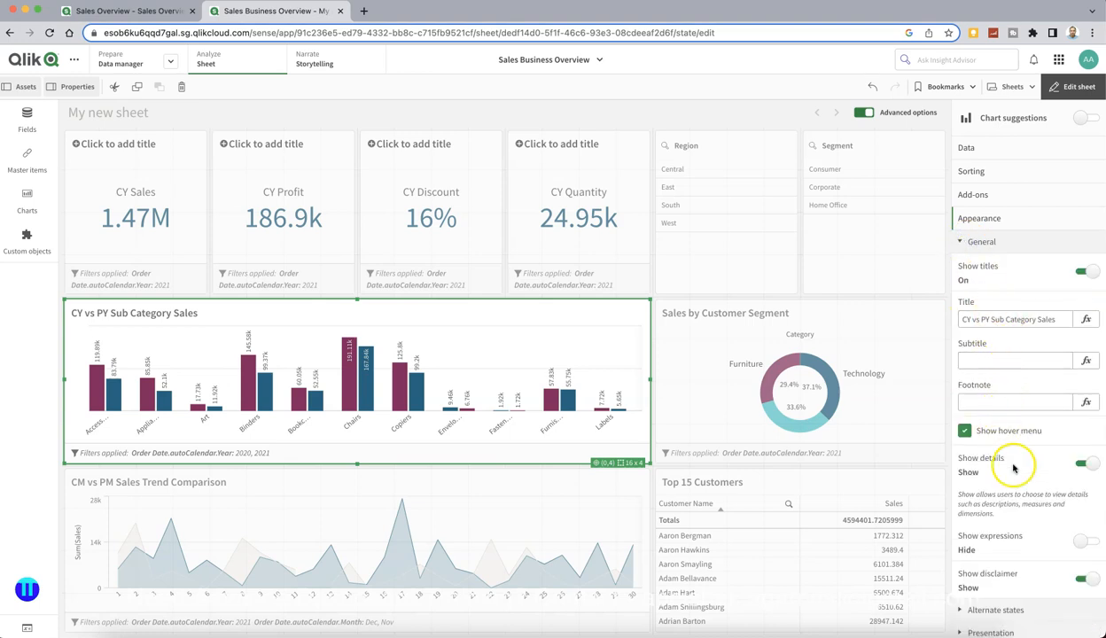
scroll(1013, 470, "down", 1)
scroll(1013, 470, "down", 3)
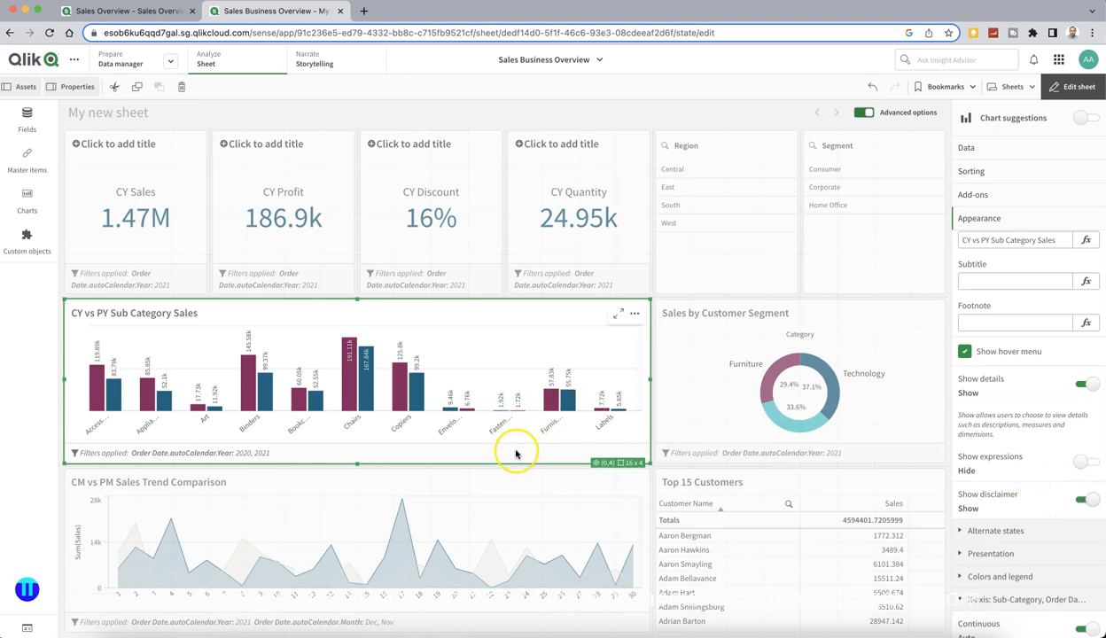
left_click(1082, 499)
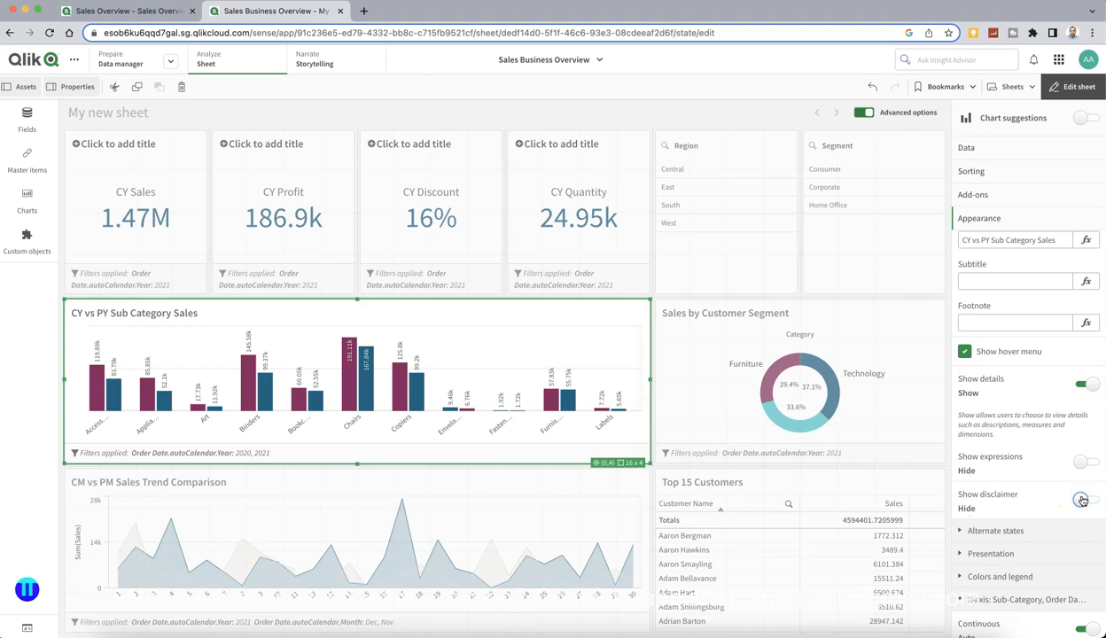
left_click(1091, 502)
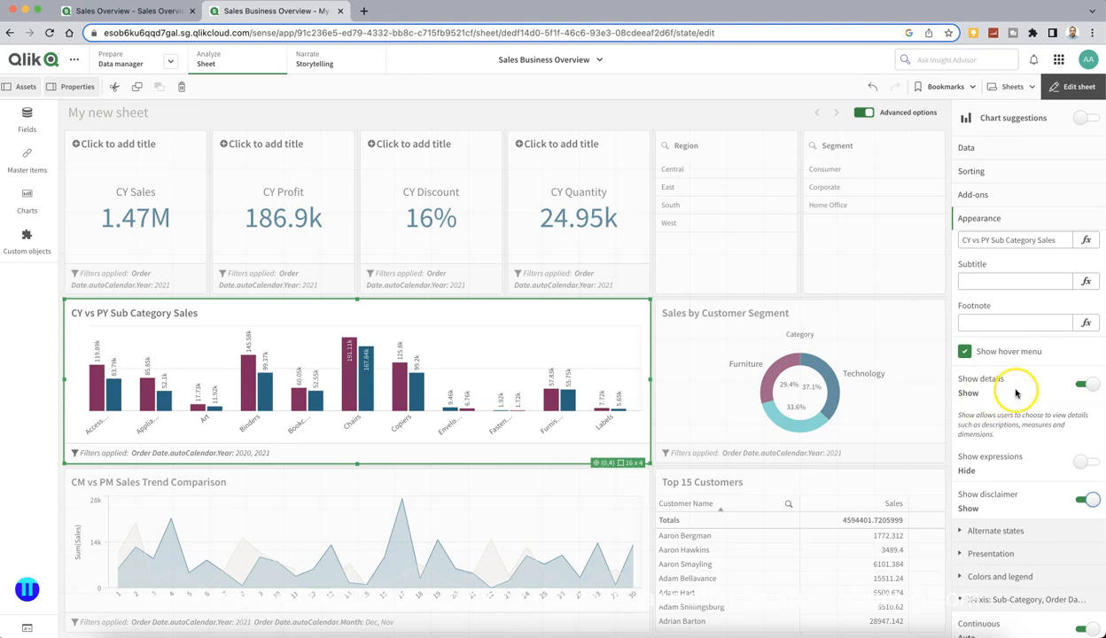
left_click(1087, 388)
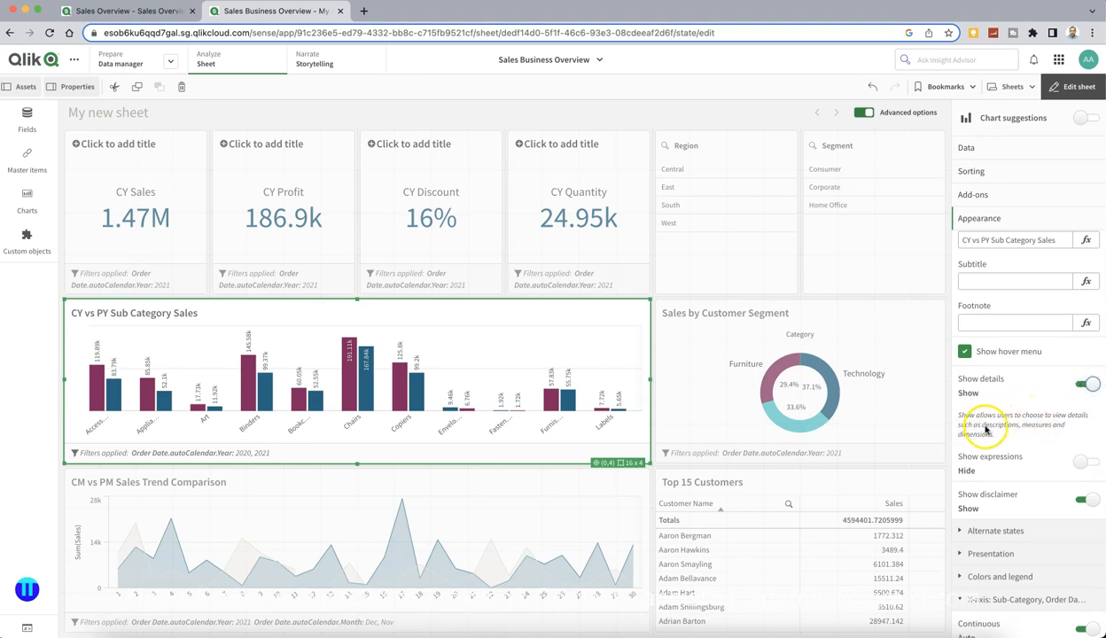
scroll(985, 443, "up", 2)
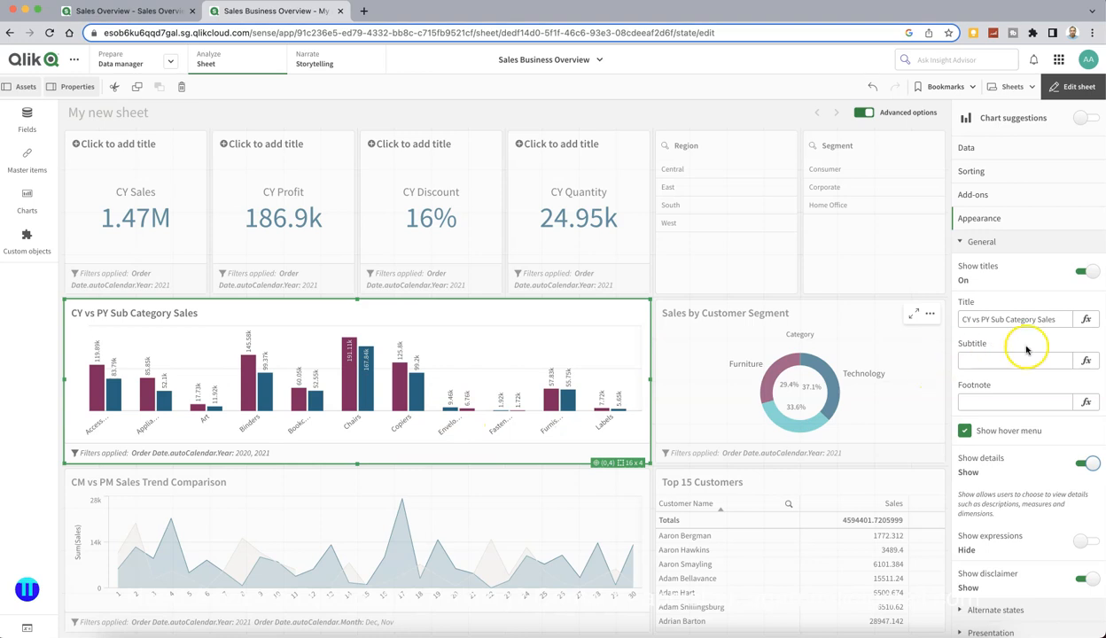
- Examine the sub-category bar chart's data, general and x-axis settings
left_click(959, 145)
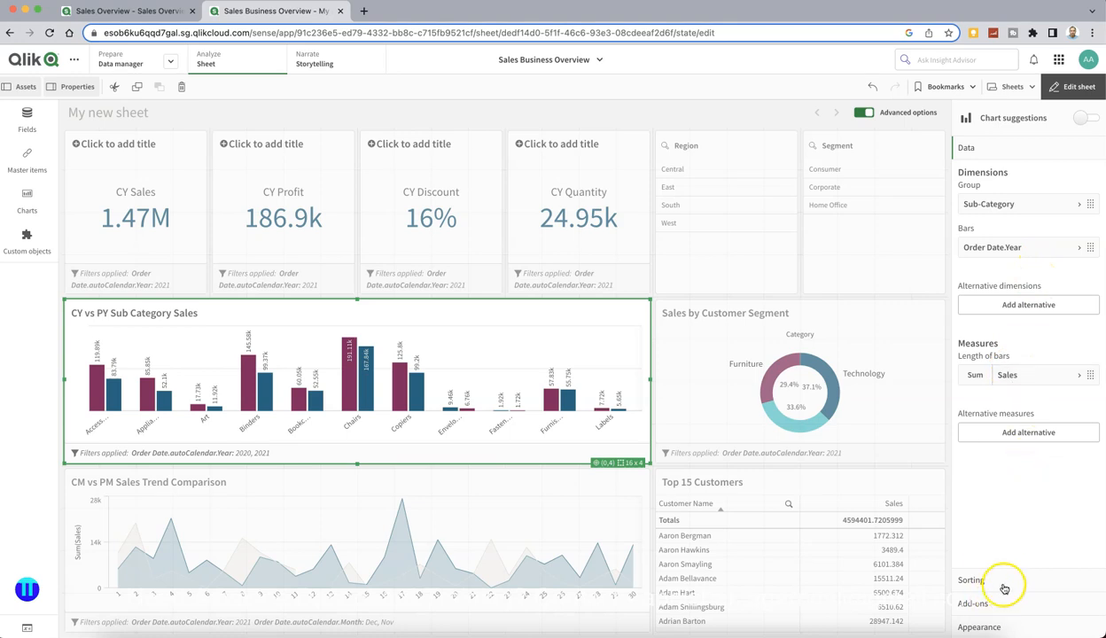
left_click(999, 624)
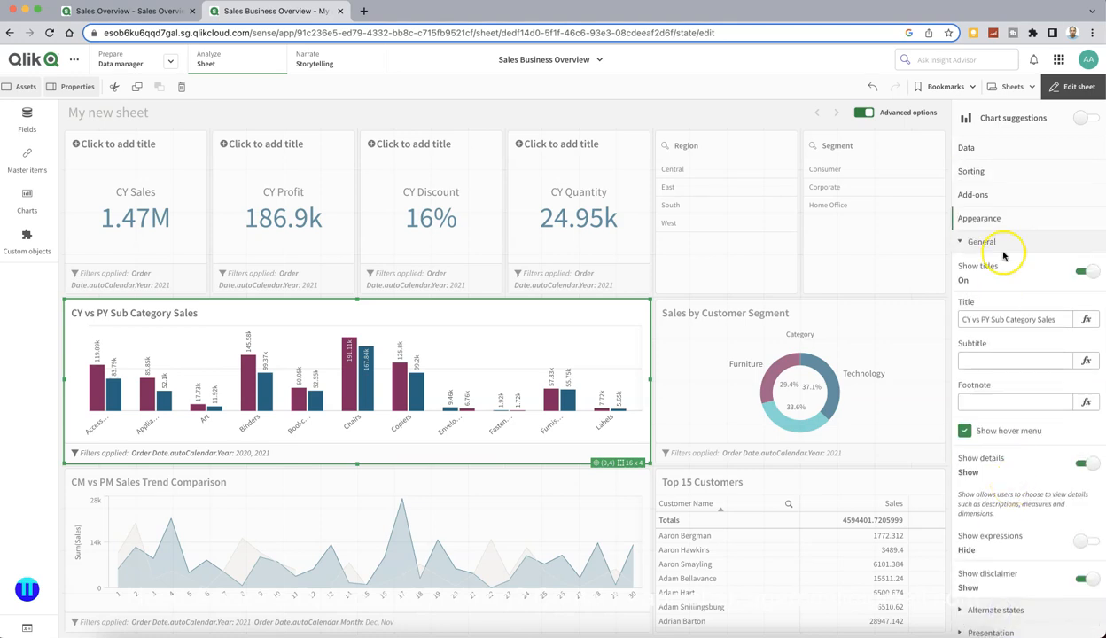
left_click(967, 241)
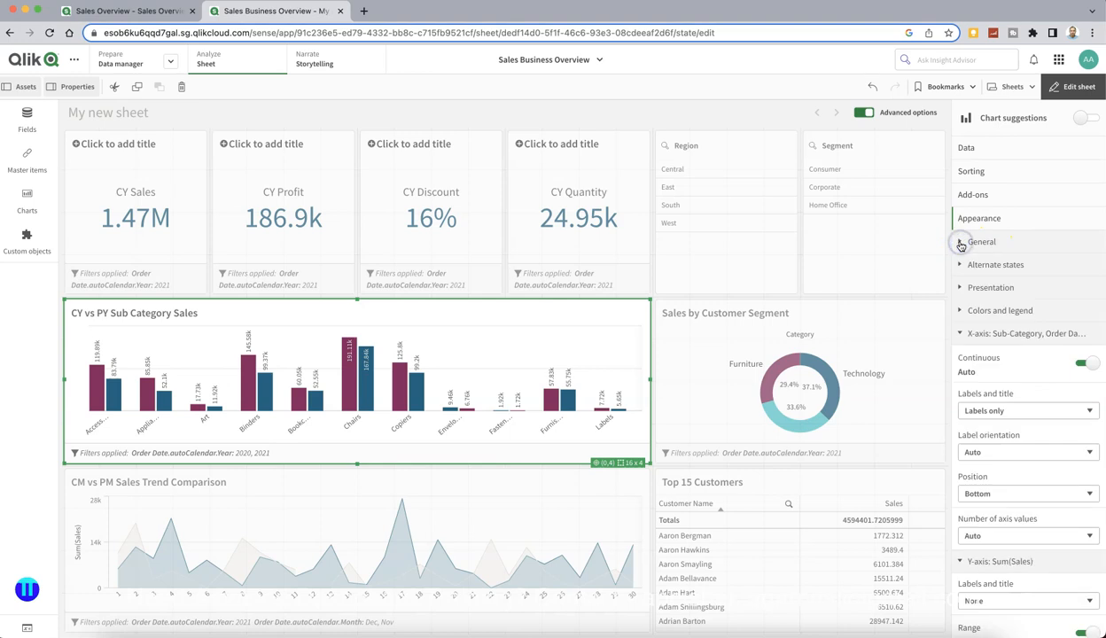
left_click(964, 333)
left_click(961, 333)
scroll(975, 425, "down", 1)
scroll(974, 425, "up", 1)
- Try custom grid line spacing on the sub-category bar chart and return it to Auto
left_click(960, 288)
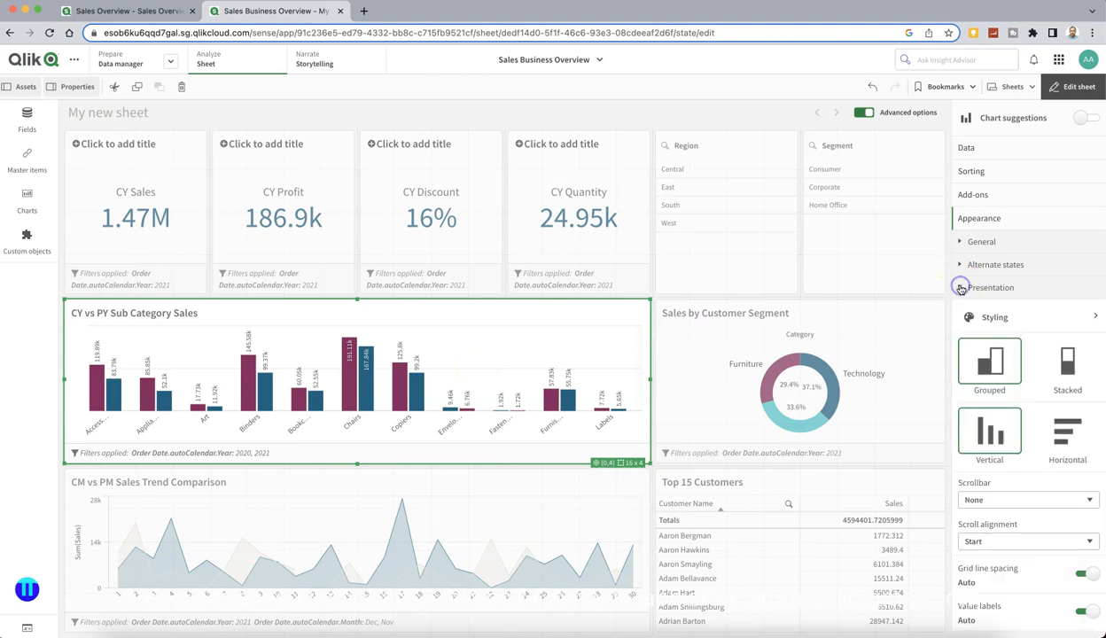
scroll(982, 486, "down", 3)
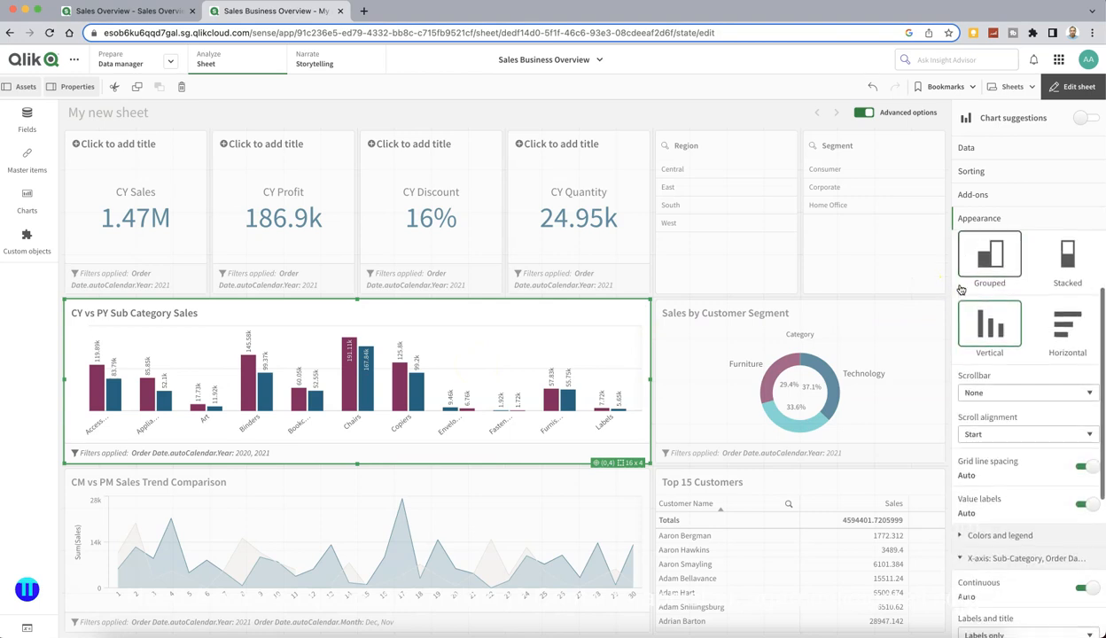
left_click(1082, 436)
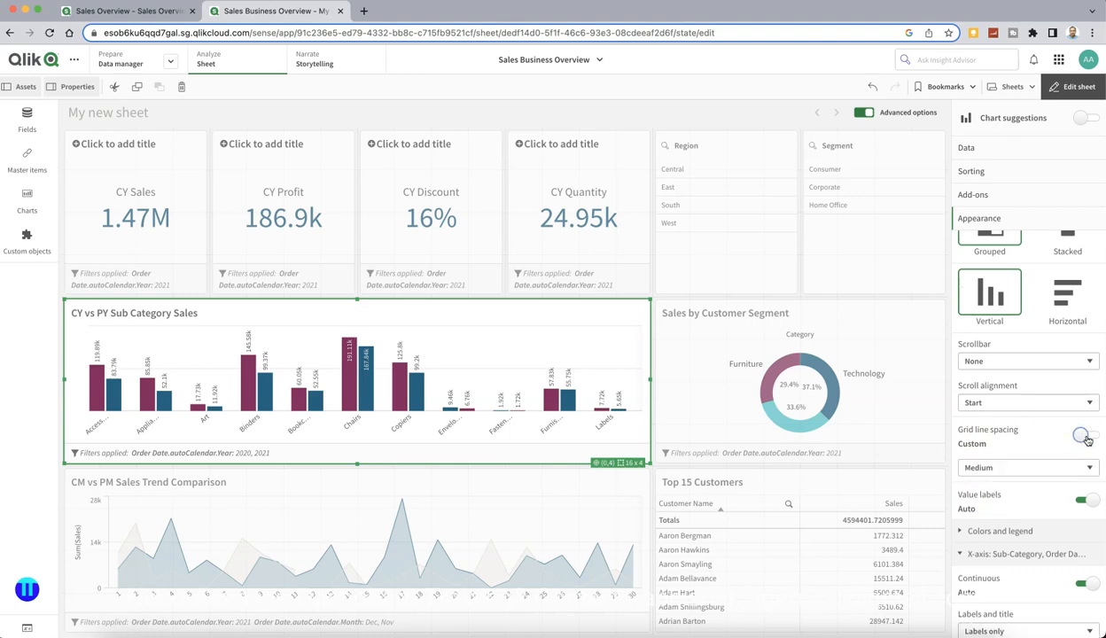
left_click(1086, 437)
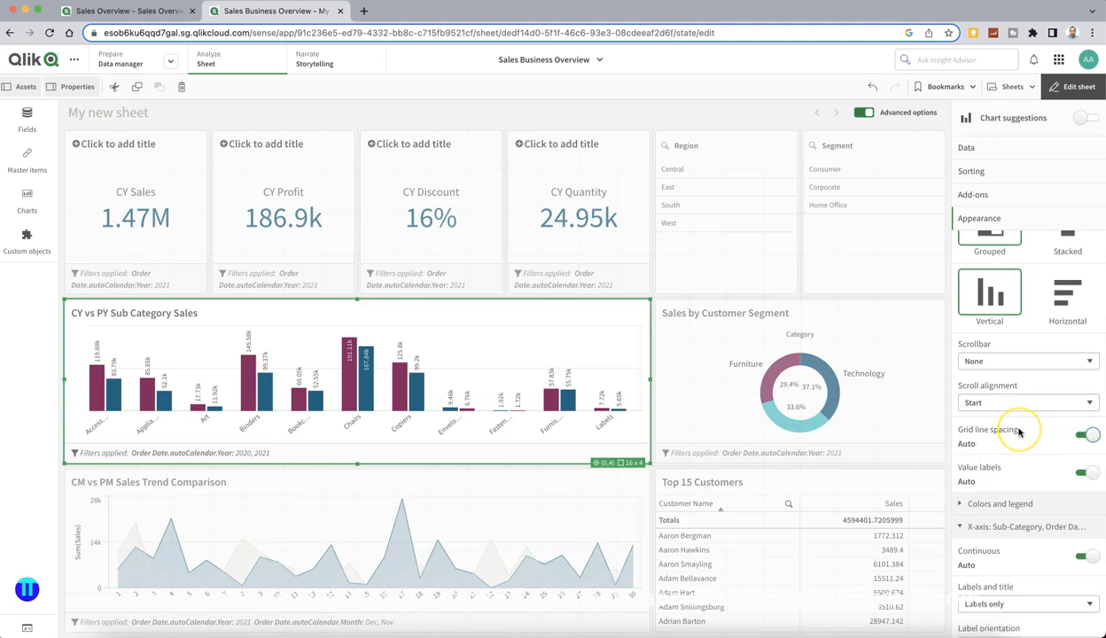
- Set the sub-category bar chart's grid line spacing to Custom with No lines, and deselect the chart
scroll(1019, 431, "down", 5)
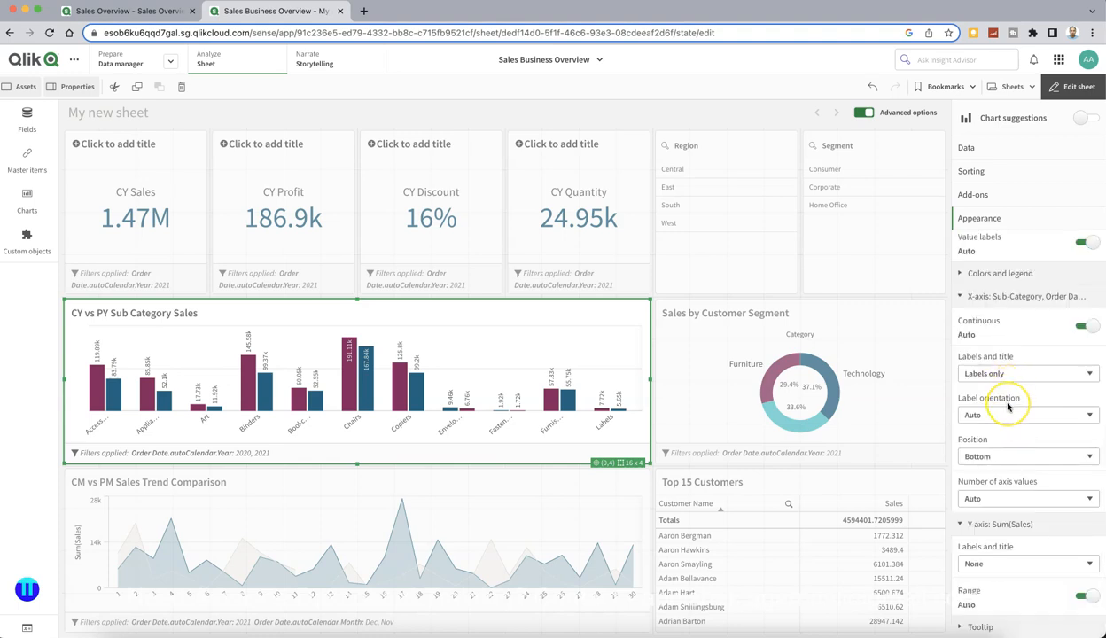
scroll(1009, 403, "up", 1)
left_click(978, 218)
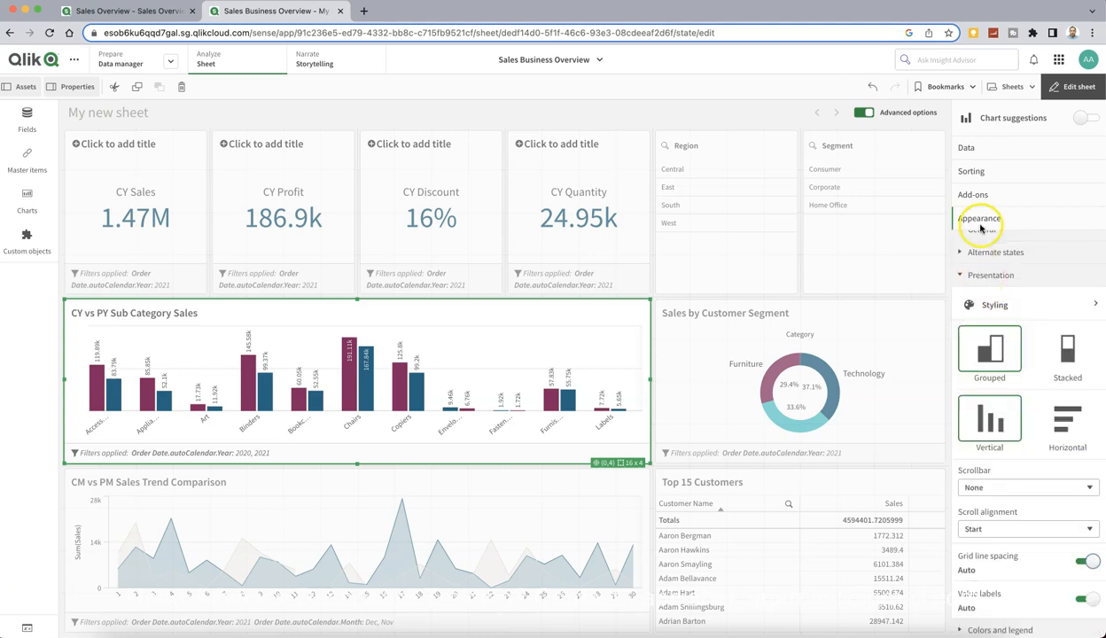
scroll(986, 253, "down", 3)
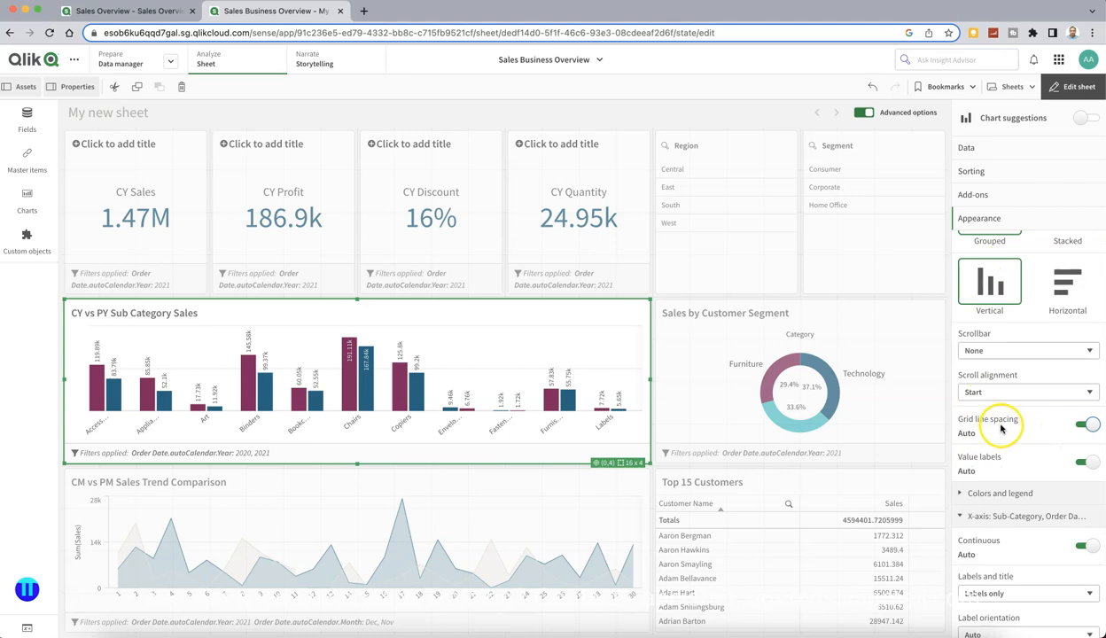
left_click(1080, 422)
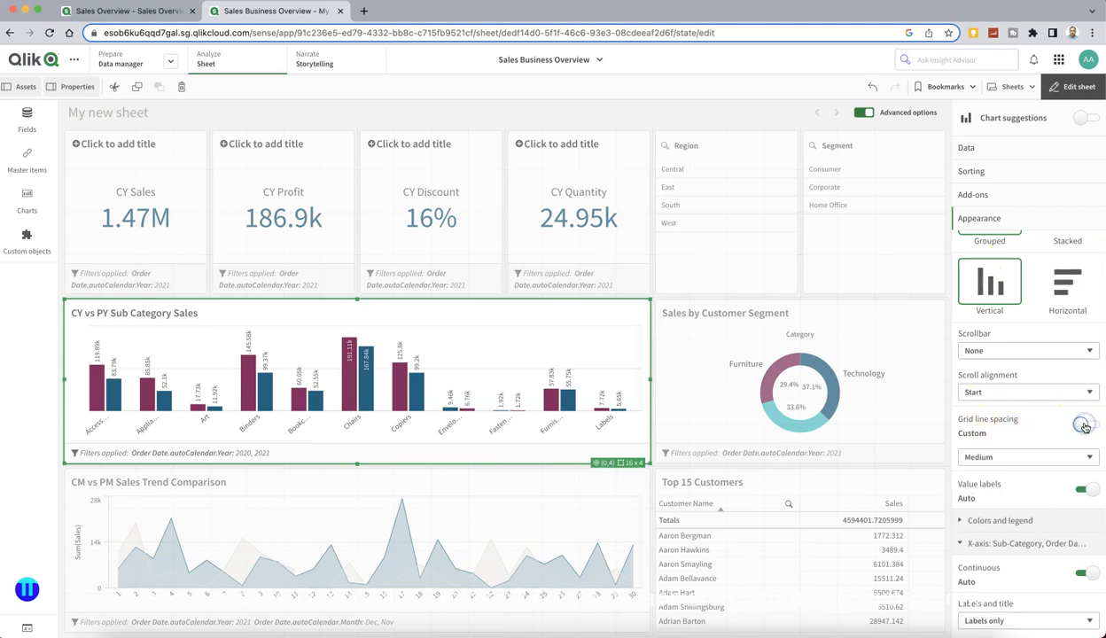
left_click(1033, 461)
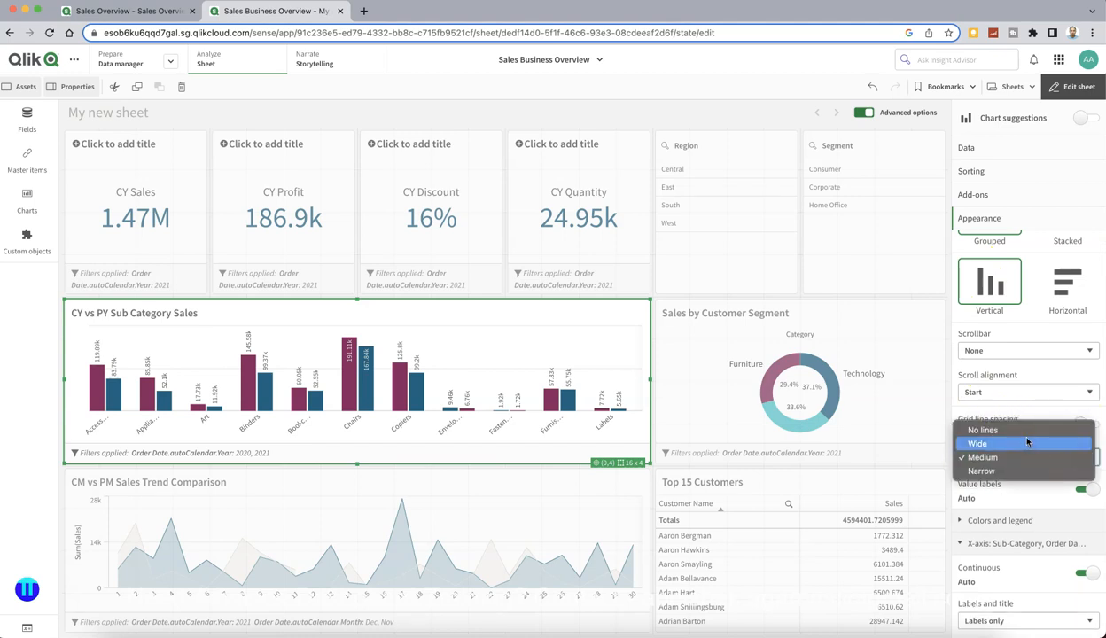
left_click(1027, 431)
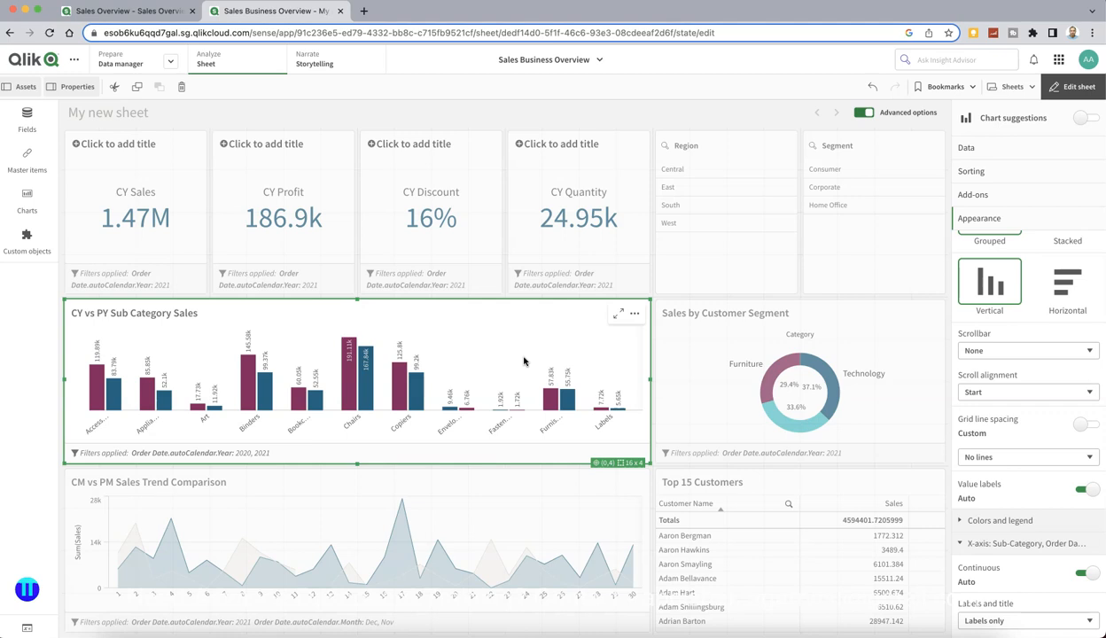
left_click(661, 113)
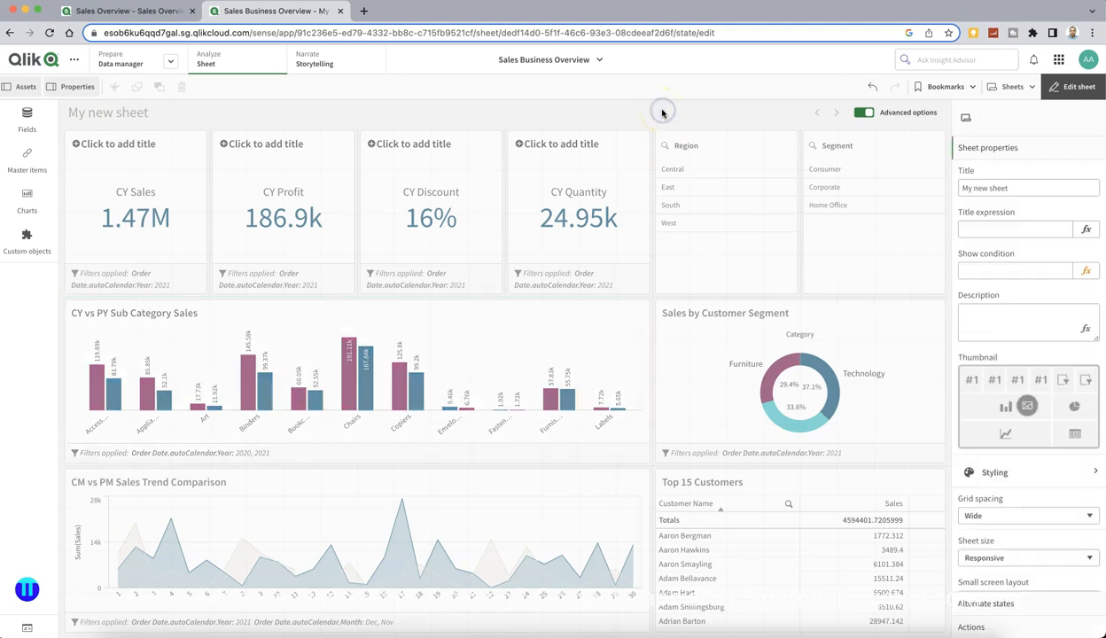
- Set the sales trend comparison chart's grid line spacing to Custom with No lines
left_click(572, 502)
scroll(987, 445, "down", 5)
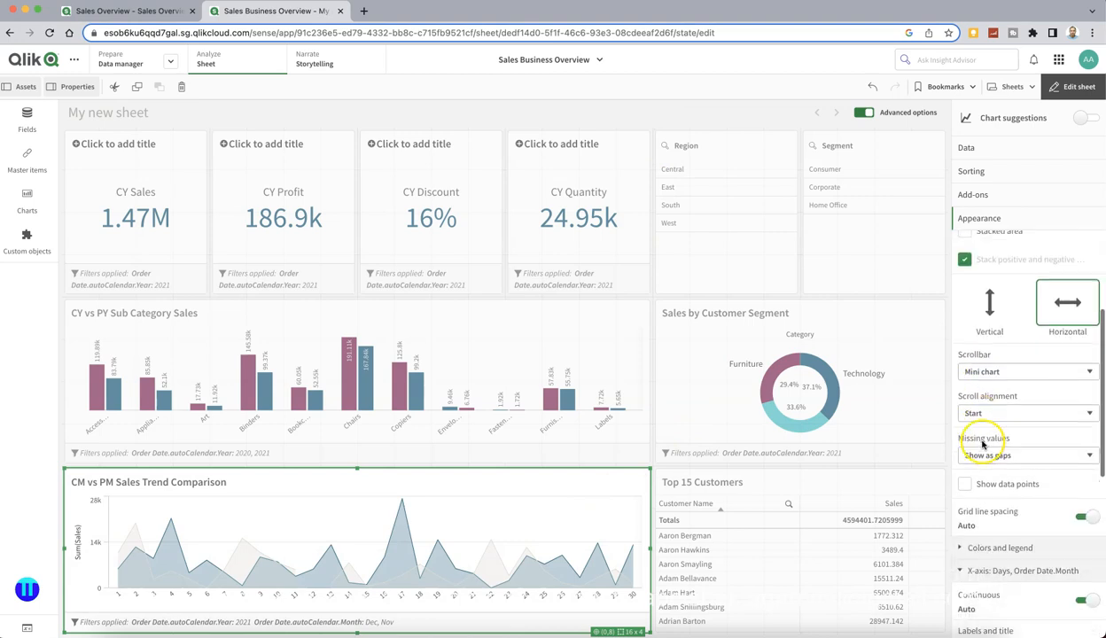
left_click(1080, 517)
left_click(1020, 546)
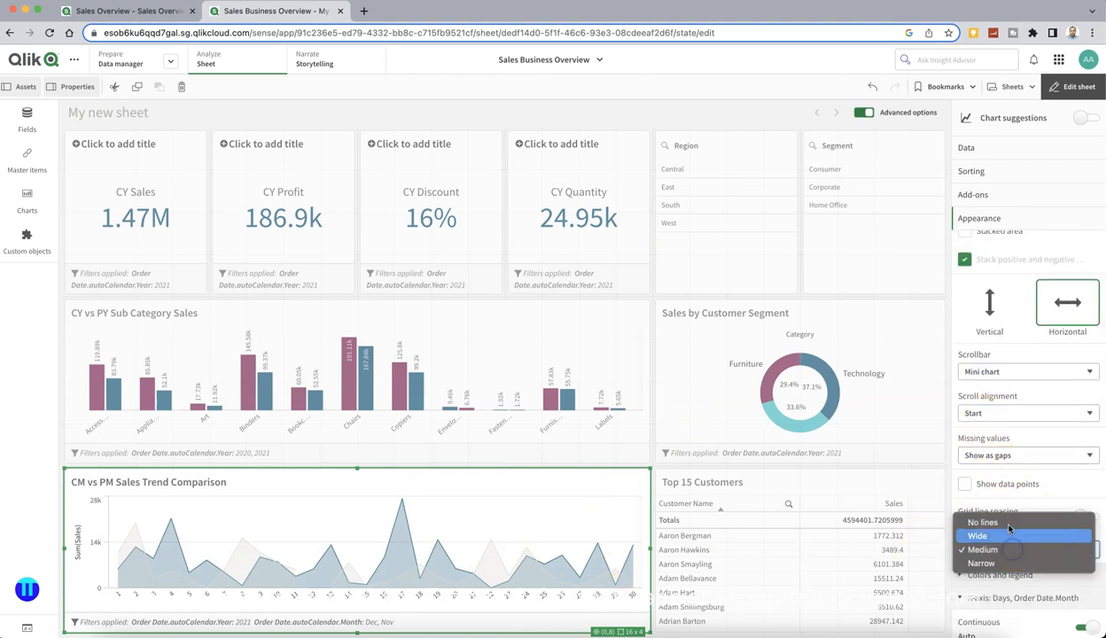
left_click(1007, 522)
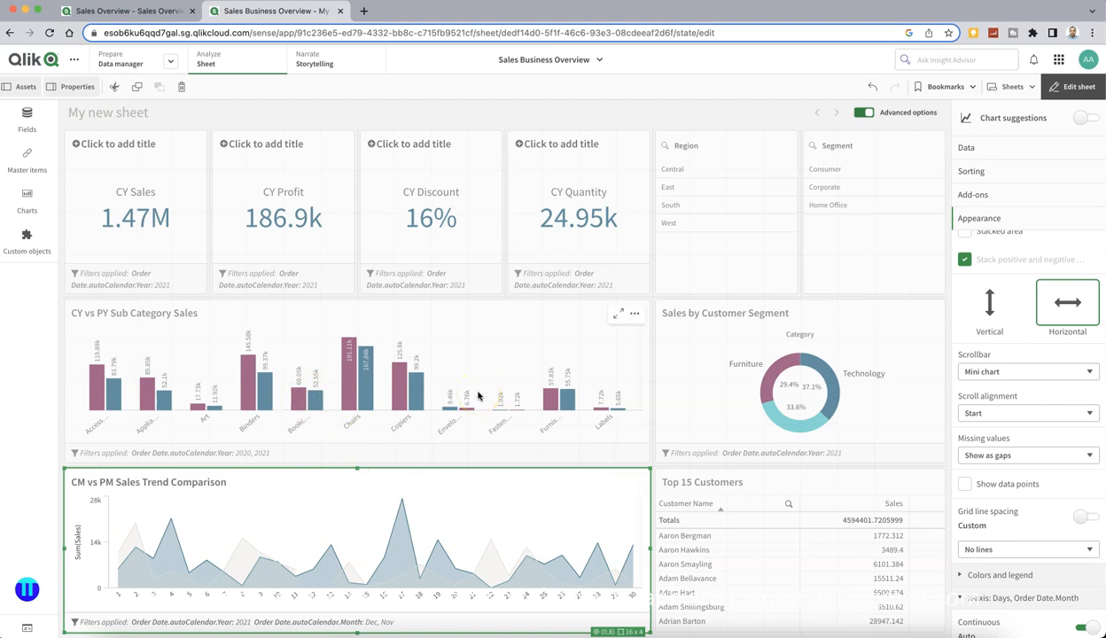
left_click(499, 358)
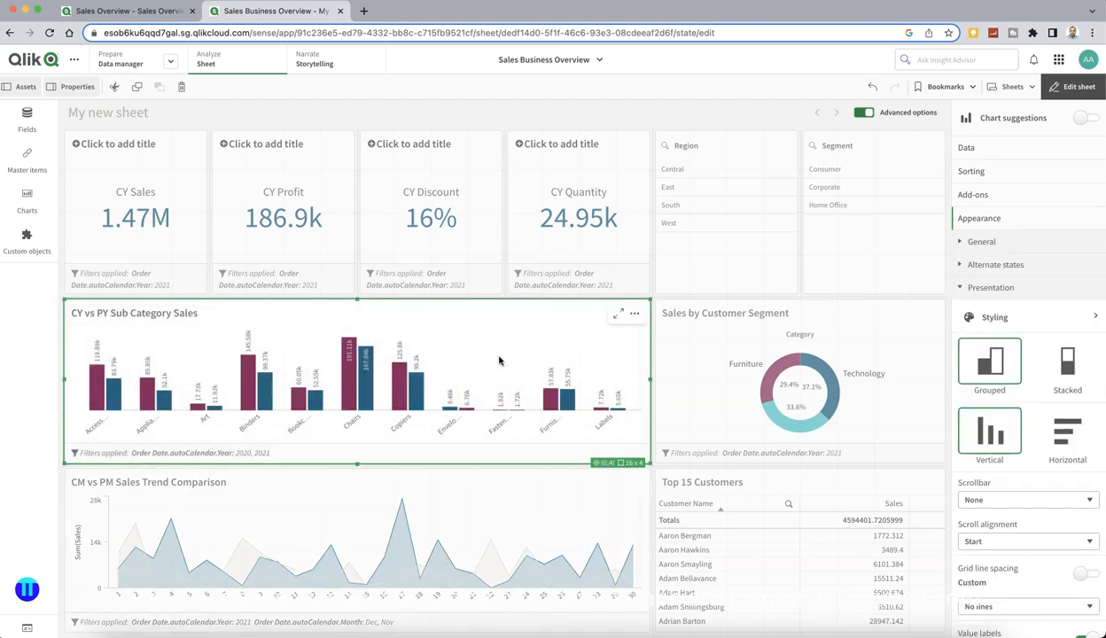
left_click(516, 350)
- Shorten the CY Sales, CY Profit, CY Discount and CY Quantity KPI tiles to 4 x 3 grid cells each
left_click(180, 189)
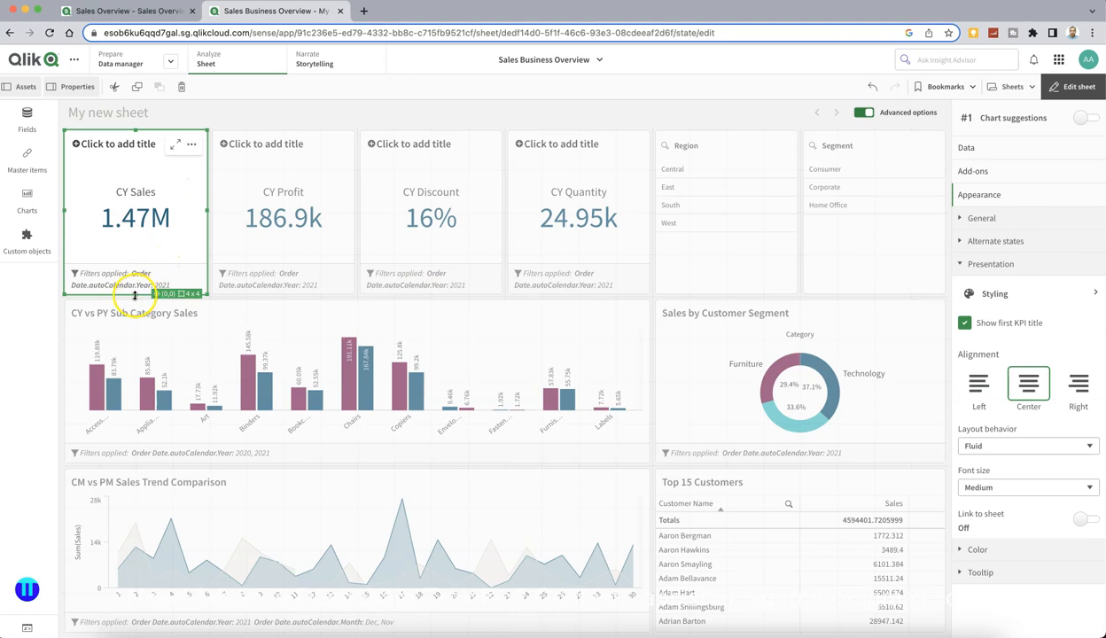
left_click_drag(134, 274, 142, 245)
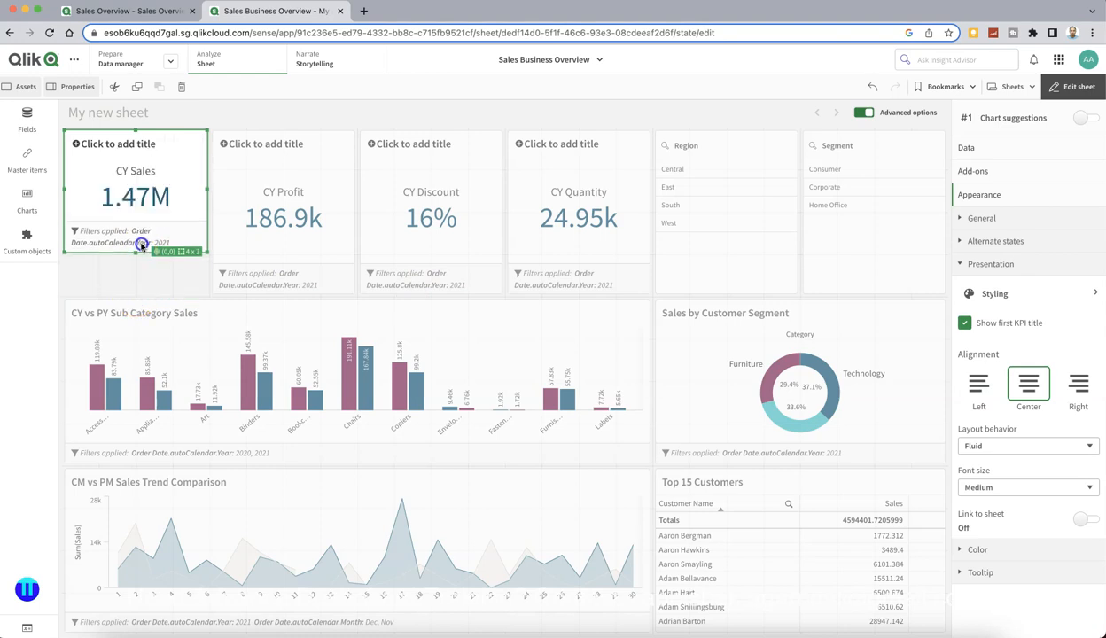
left_click(247, 158)
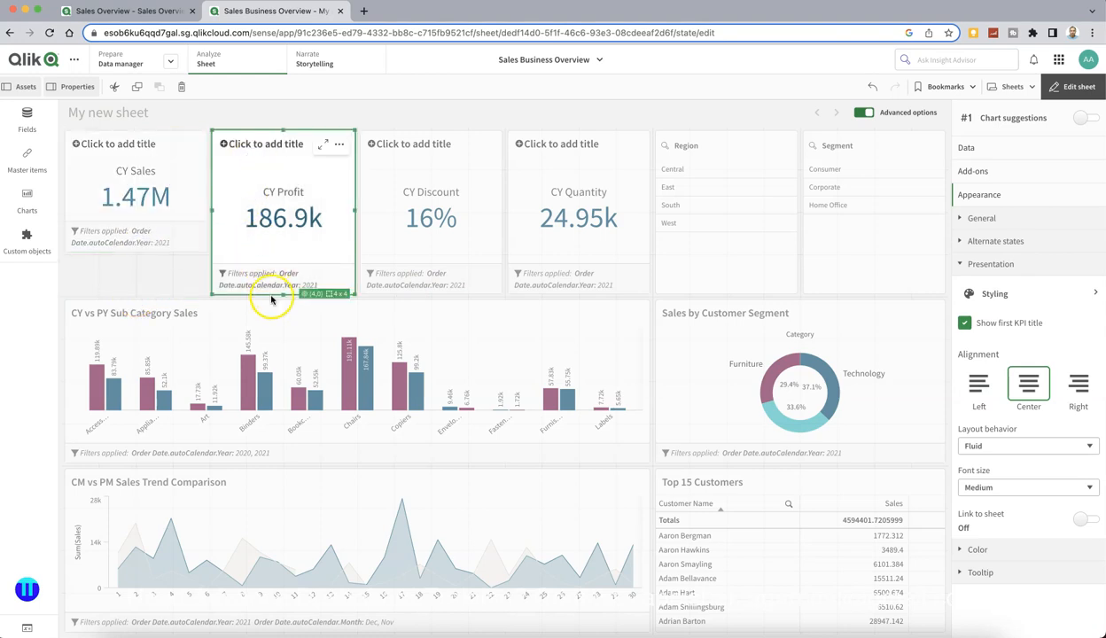
left_click_drag(283, 271, 281, 264)
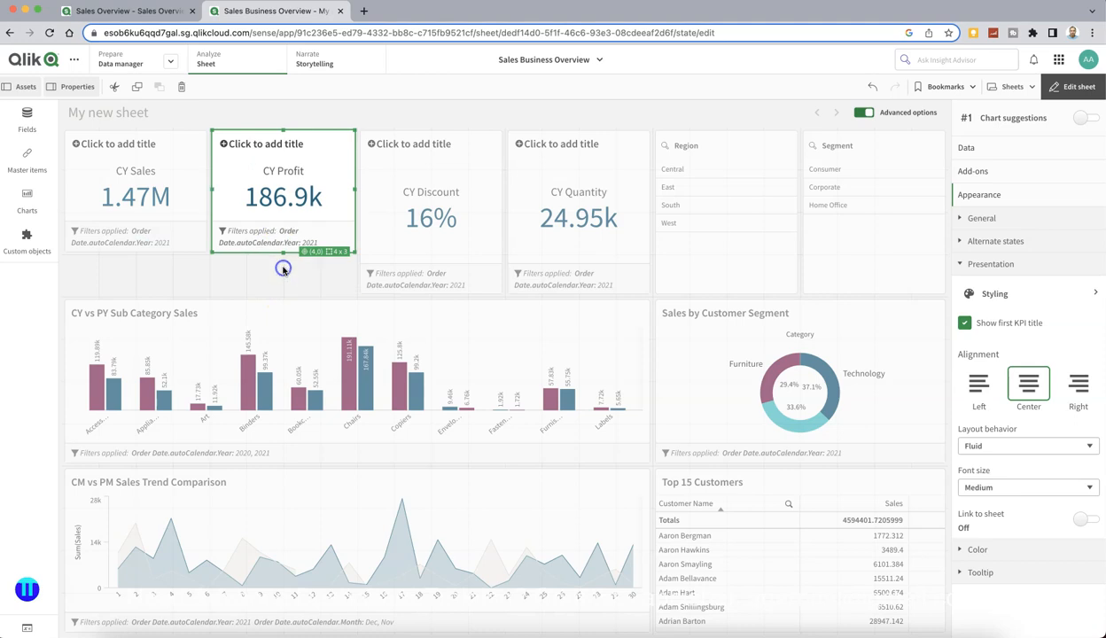
left_click(432, 227)
left_click_drag(431, 288, 435, 267)
left_click(519, 246)
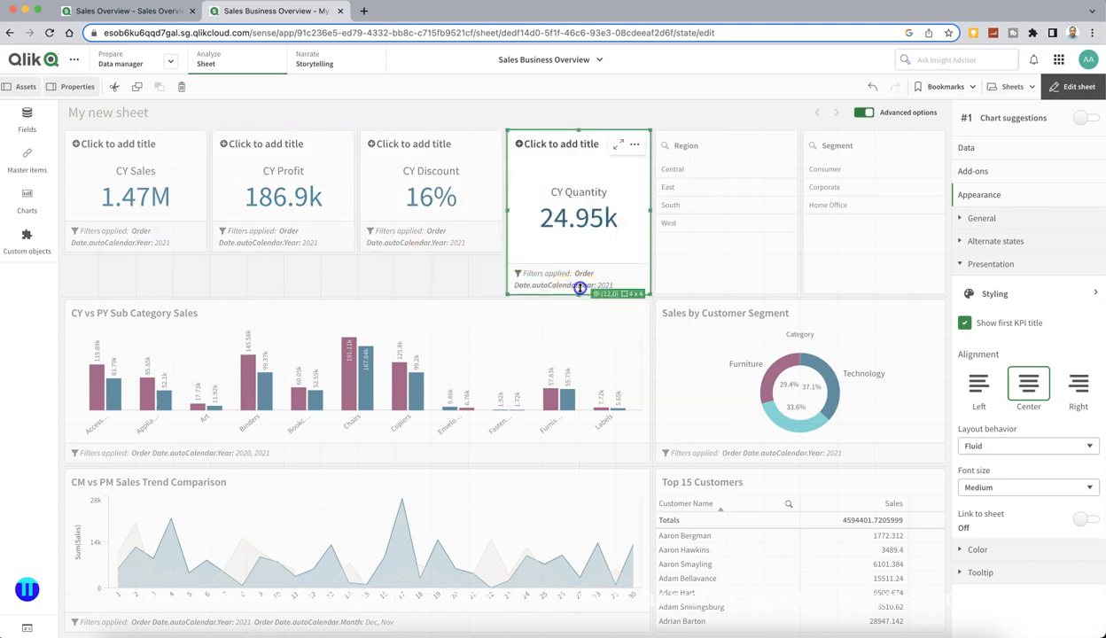
left_click_drag(579, 288, 580, 270)
- Shorten the Region and Segment filter panes to three grid rows, matching the height of the KPI tiles
left_click(720, 282)
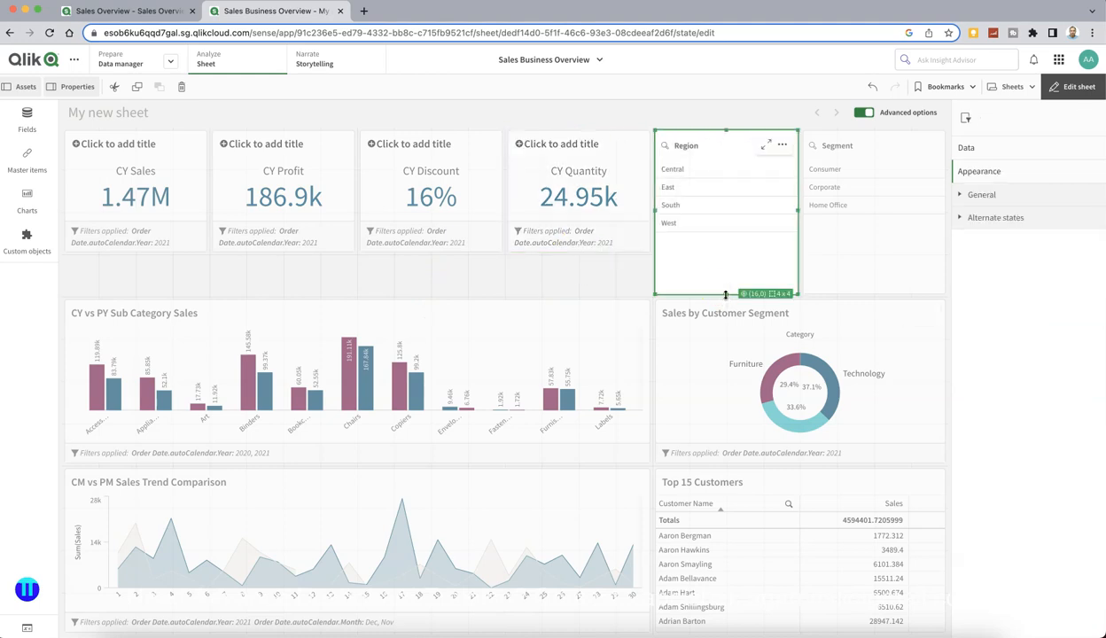
left_click_drag(727, 272, 728, 268)
left_click(849, 257)
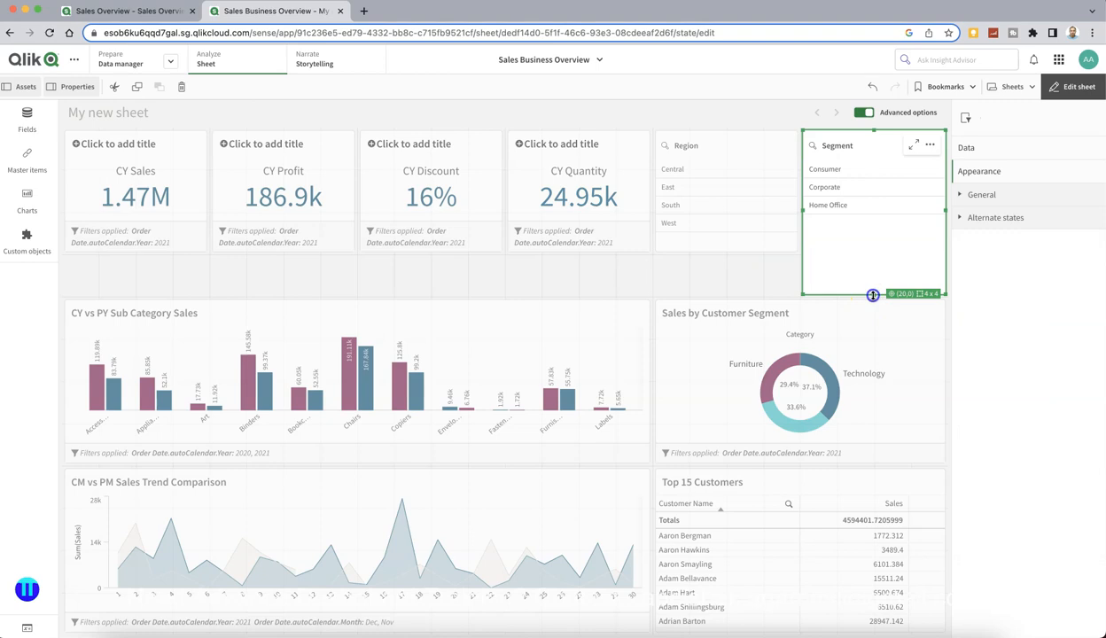
left_click_drag(873, 295, 871, 267)
- Extend the donut chart upward to 8 x 5 grid cells and the sub-category bar chart to 16 x 5
left_click(819, 323)
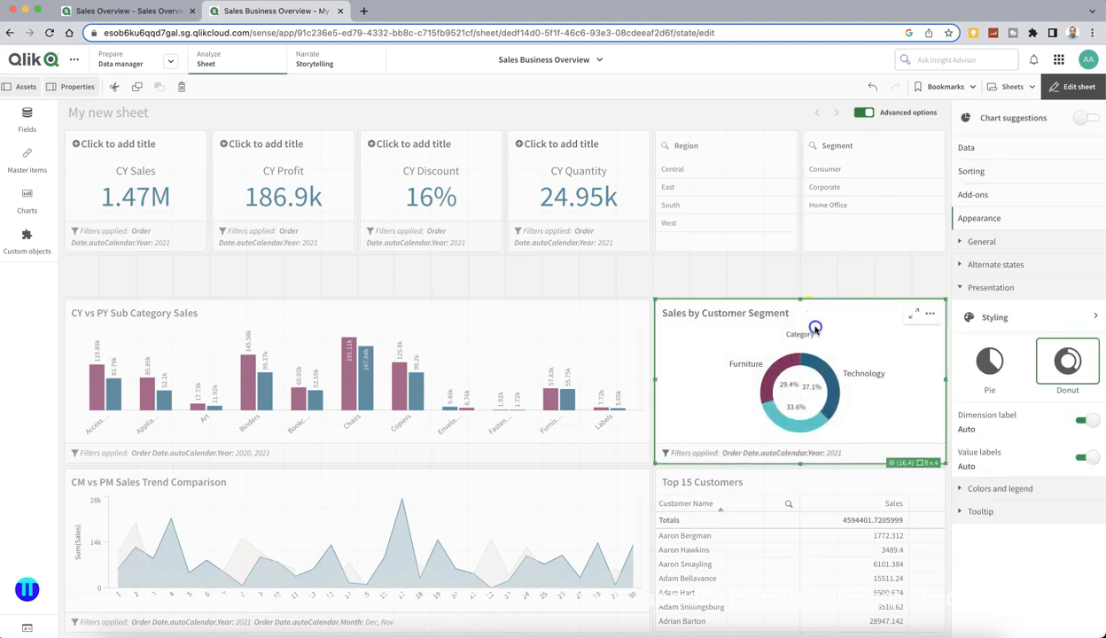
left_click_drag(815, 318, 796, 265)
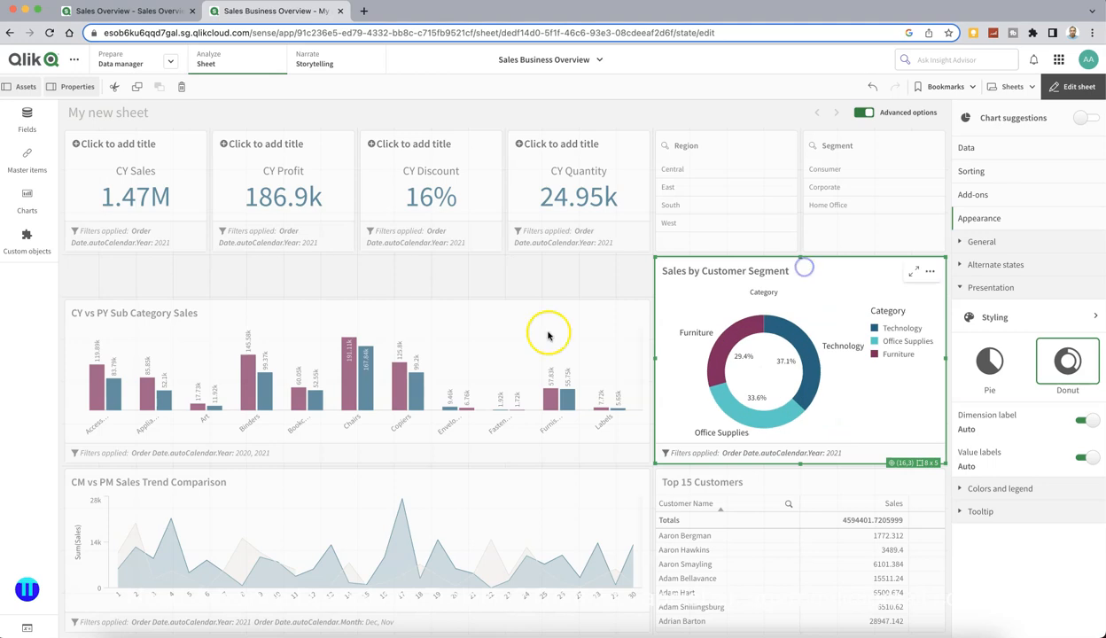
left_click(476, 319)
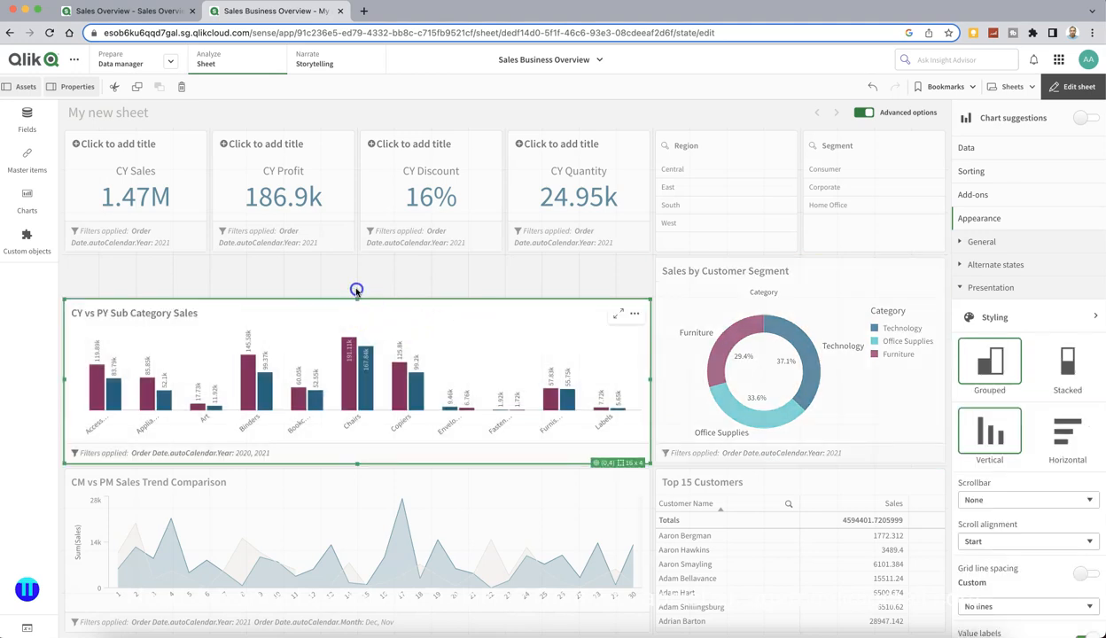
left_click_drag(356, 290, 359, 257)
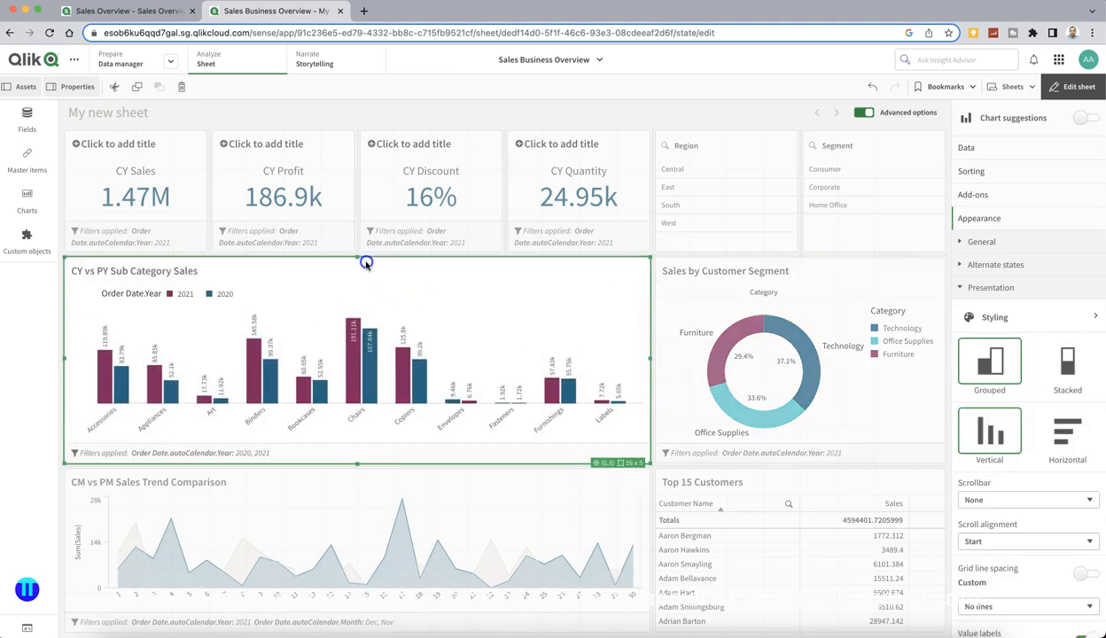
- Limit the customer table's Customer Name column to a fixed number of the top 15, and turn off Show others
left_click(735, 475)
left_click(964, 325)
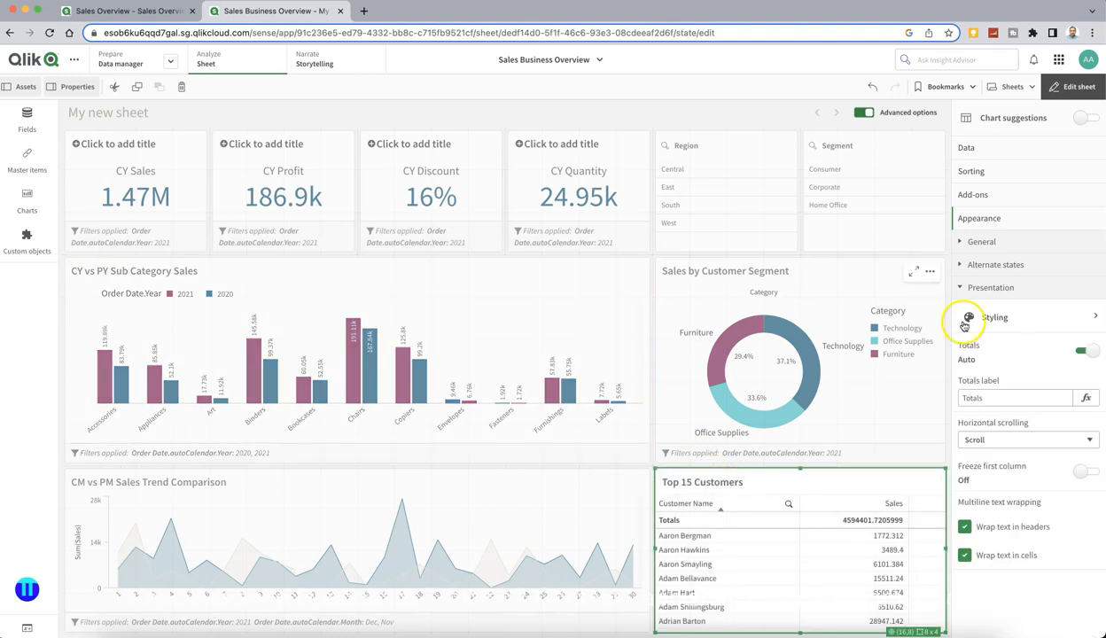
left_click(983, 149)
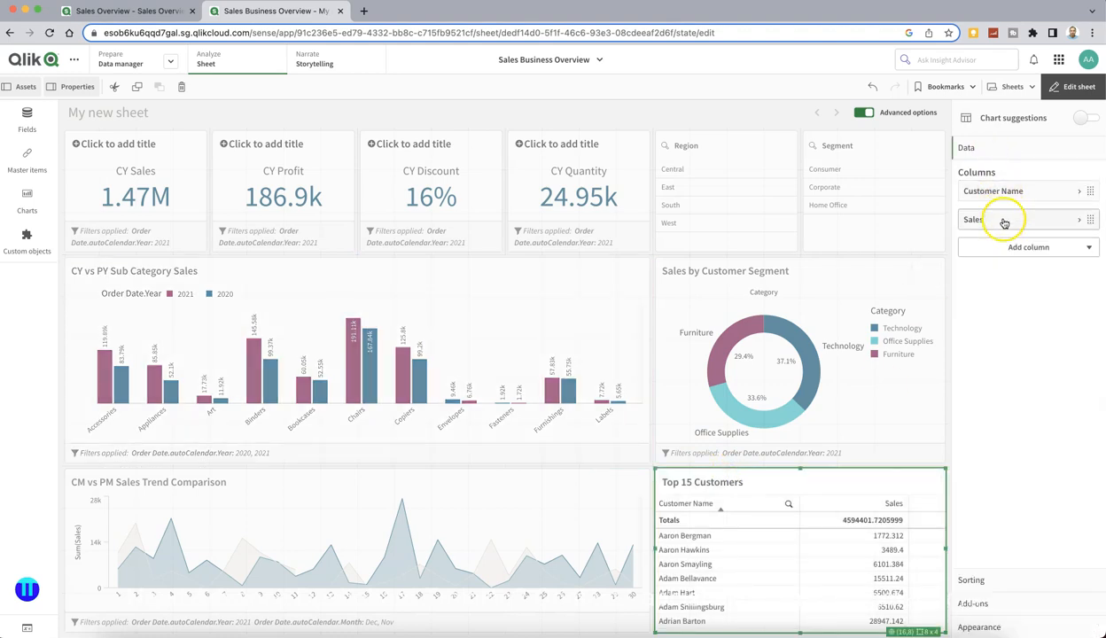
left_click(1049, 201)
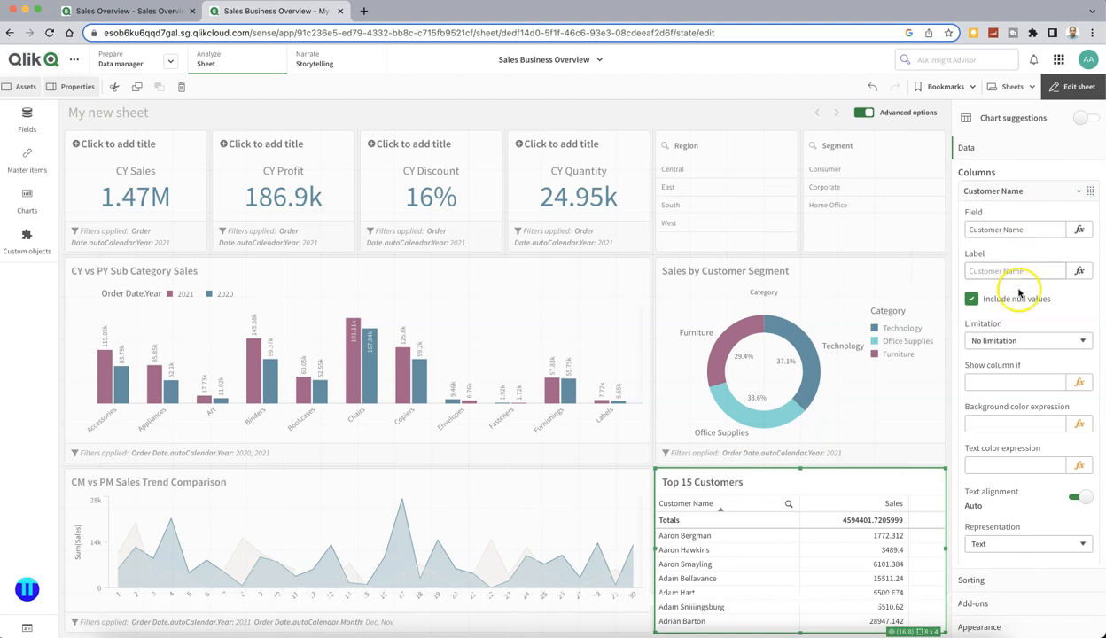
left_click(1027, 341)
left_click(990, 354)
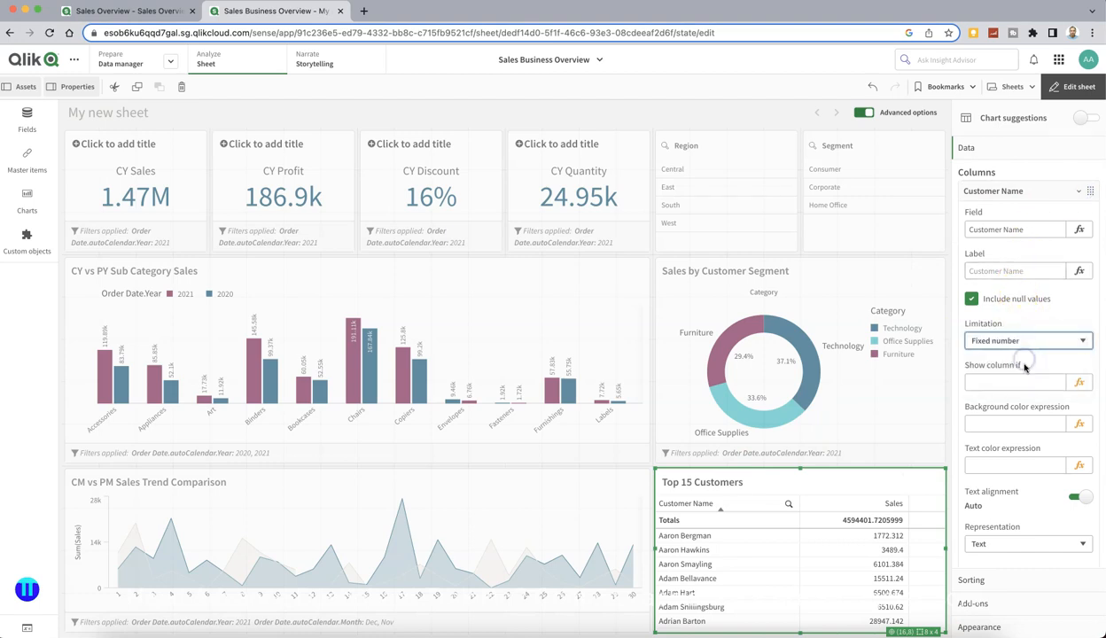
left_click(1004, 398)
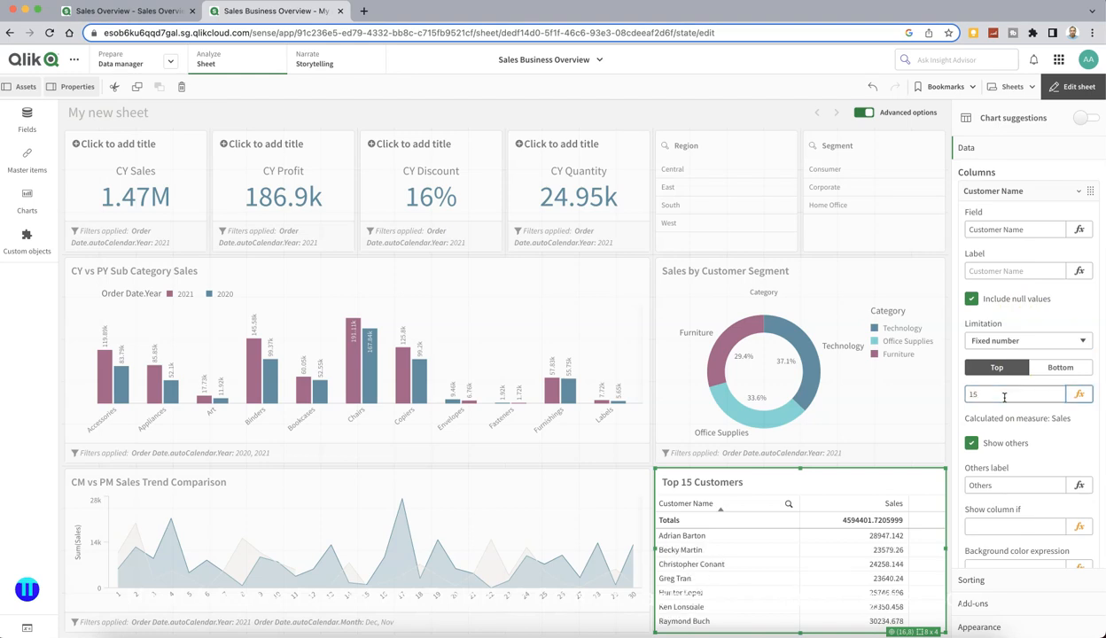
left_click(996, 446)
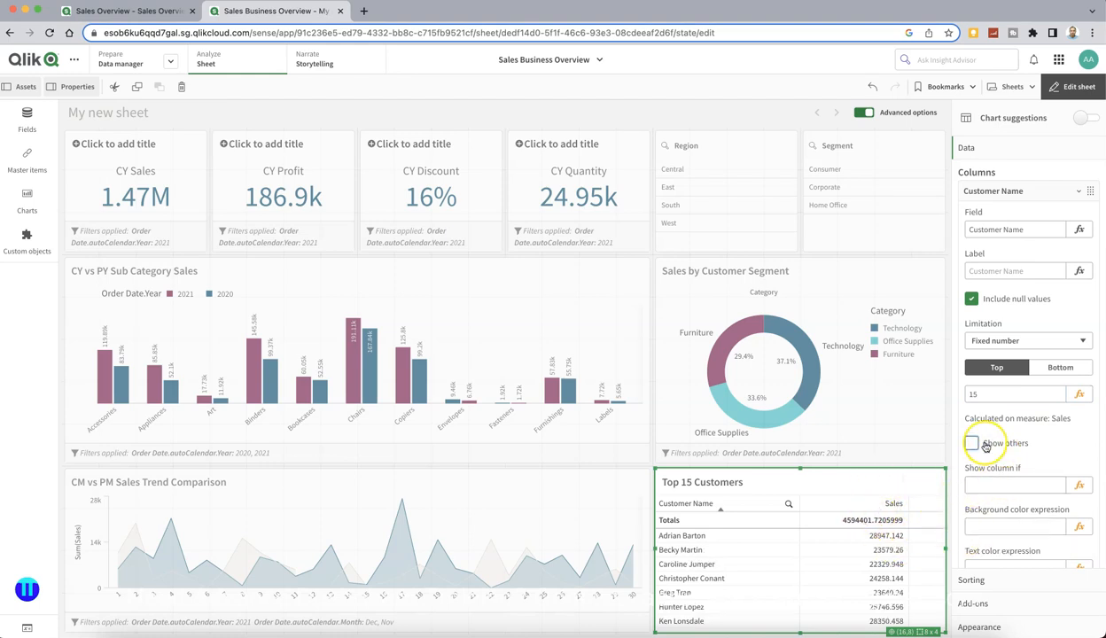
- Check the totals function options of the customer table's Sales column, keeping Auto
scroll(1004, 459, "down", 5)
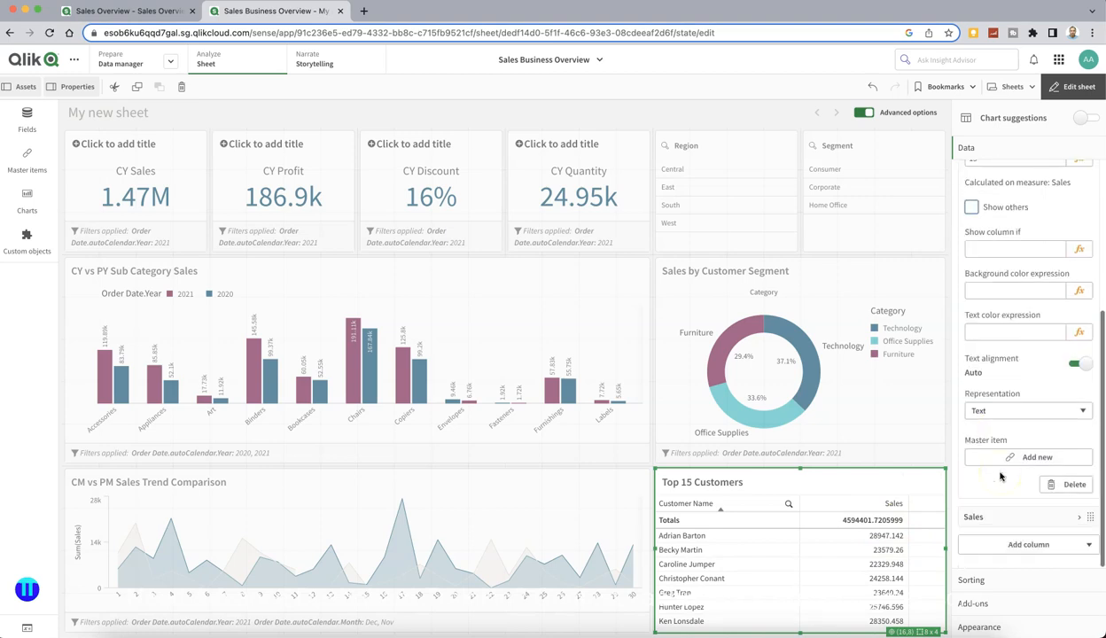
left_click(1010, 516)
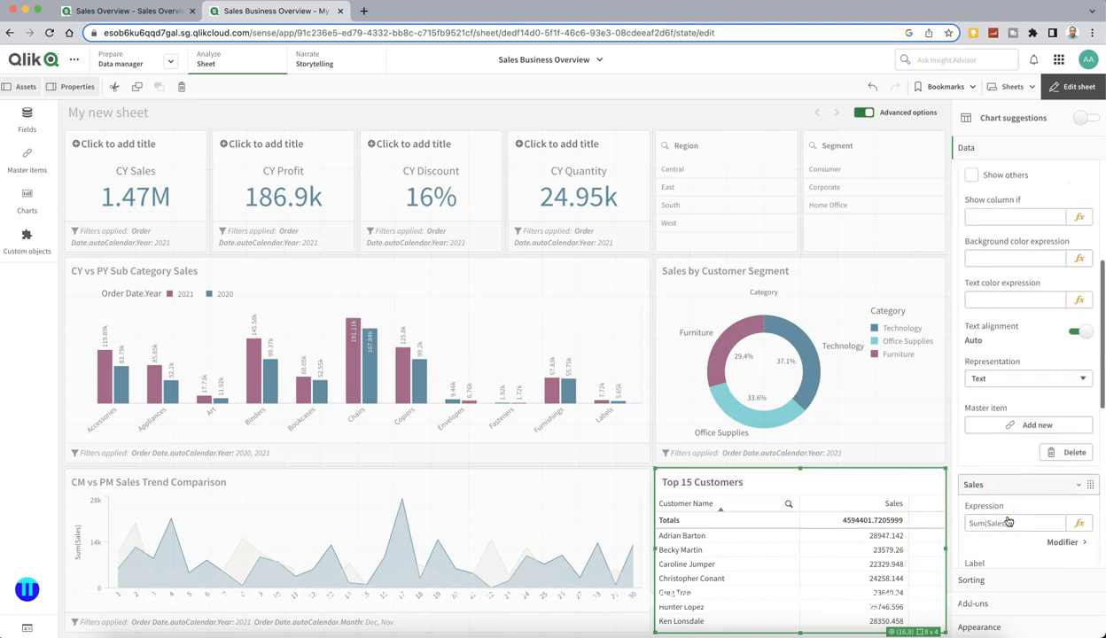
scroll(1008, 521, "down", 4)
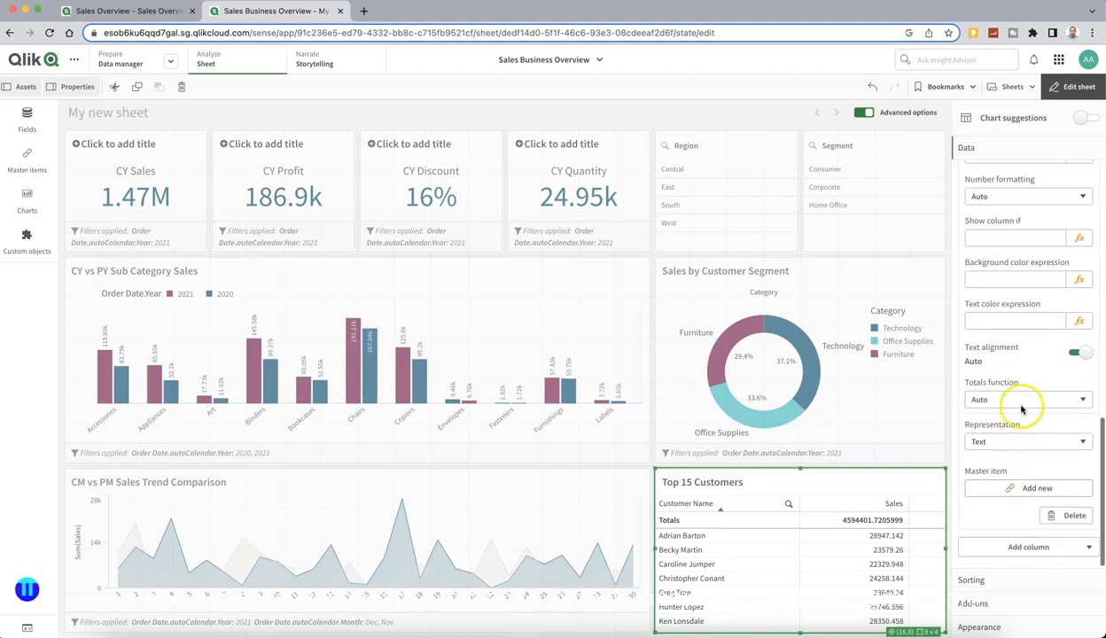
left_click(1024, 398)
left_click(1016, 381)
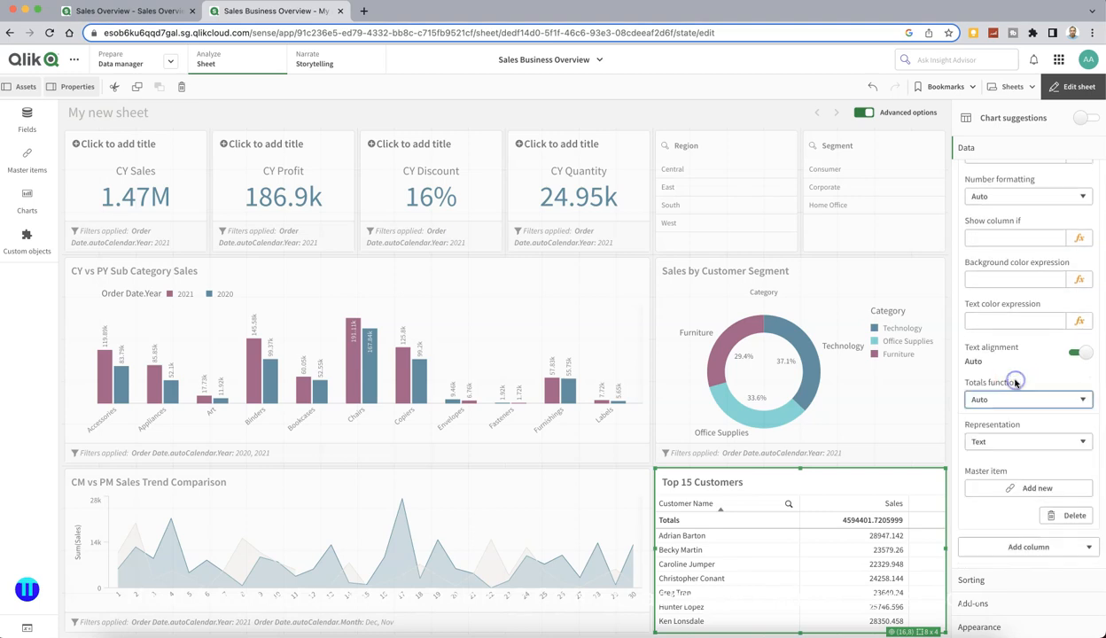
- Switch the customer table's totals from Auto to Custom with the position set to None
scroll(1024, 399, "up", 1)
scroll(1024, 399, "down", 1)
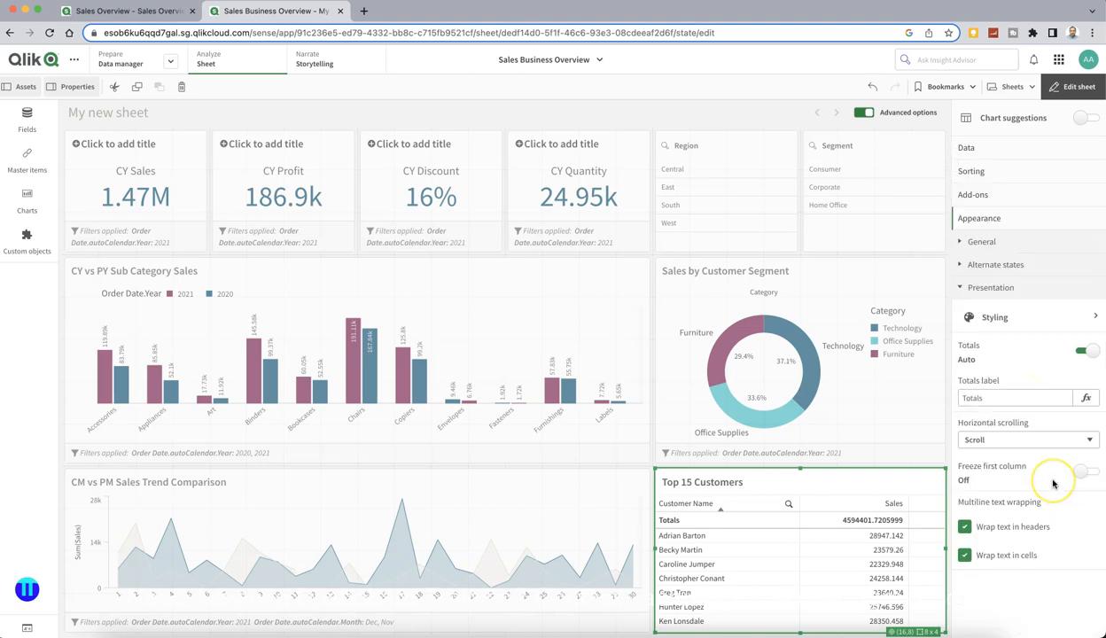
left_click(1083, 350)
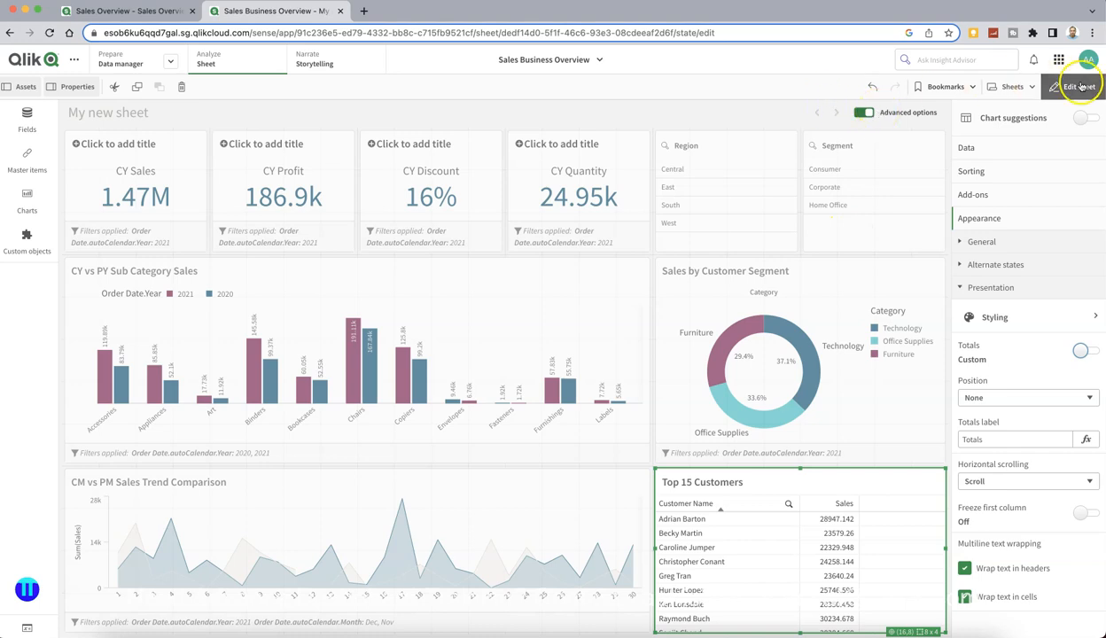
- Set the sheet title to "Sales Overview Dashboard"
left_click(110, 115)
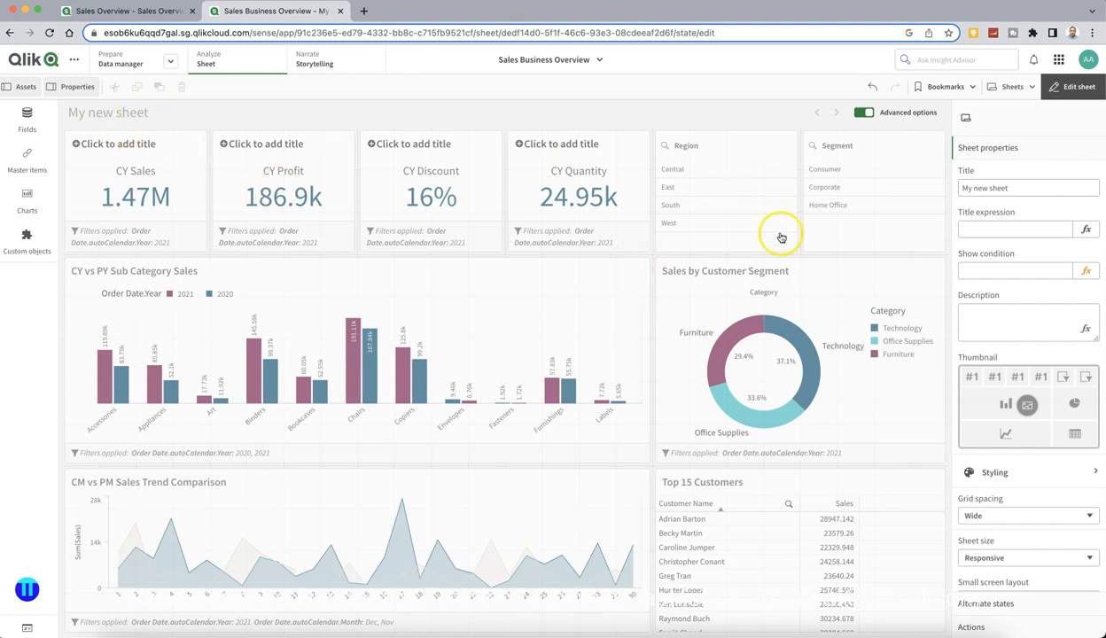
left_click(1018, 185)
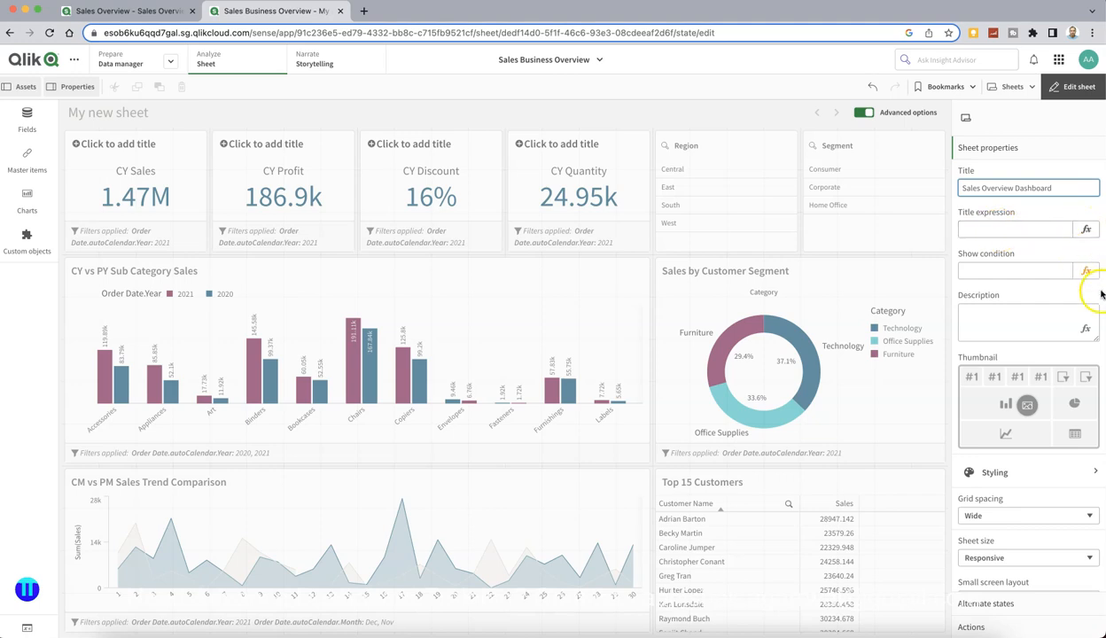
scroll(1090, 301, "down", 2)
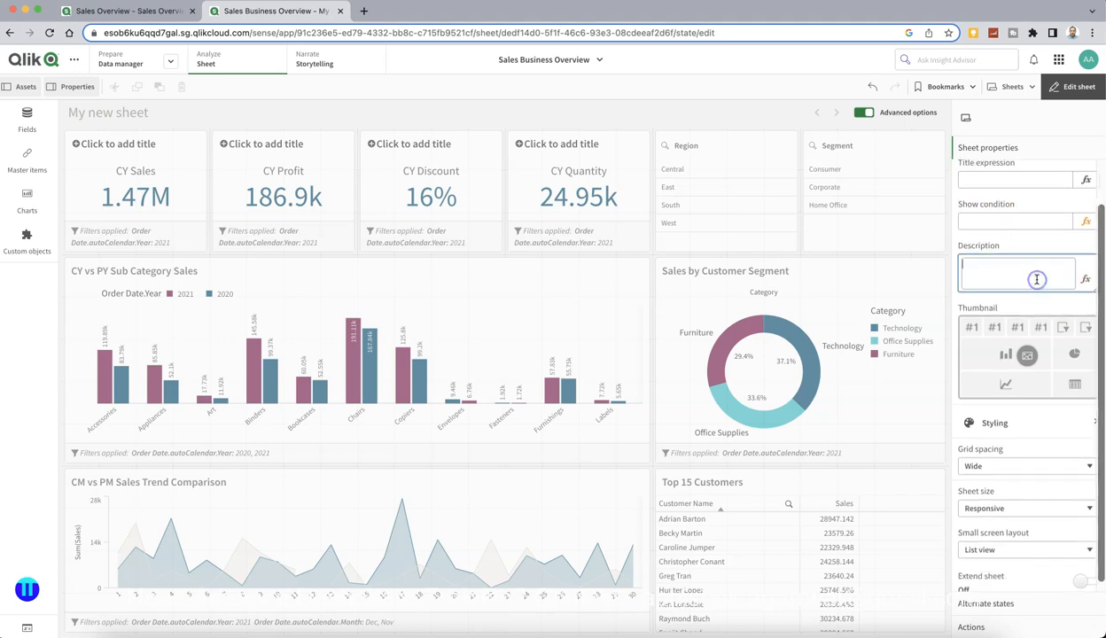
left_click(1037, 279)
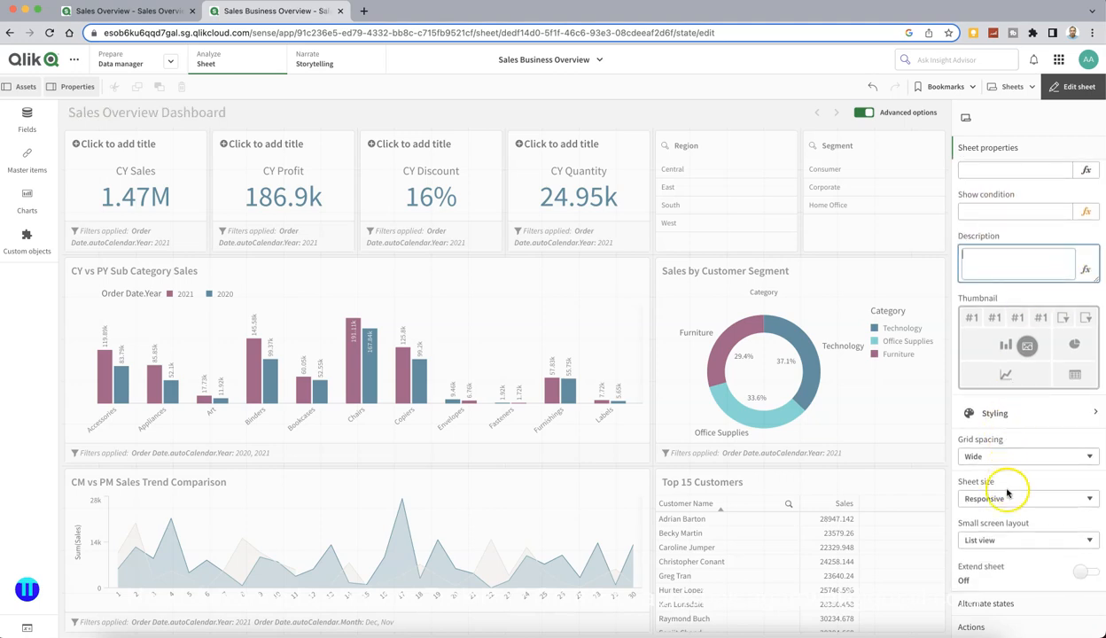
- Examine the sheet's description, styling, size and small screen layout properties, and open its actions settings
scroll(1015, 465, "up", 1)
scroll(1016, 469, "up", 1)
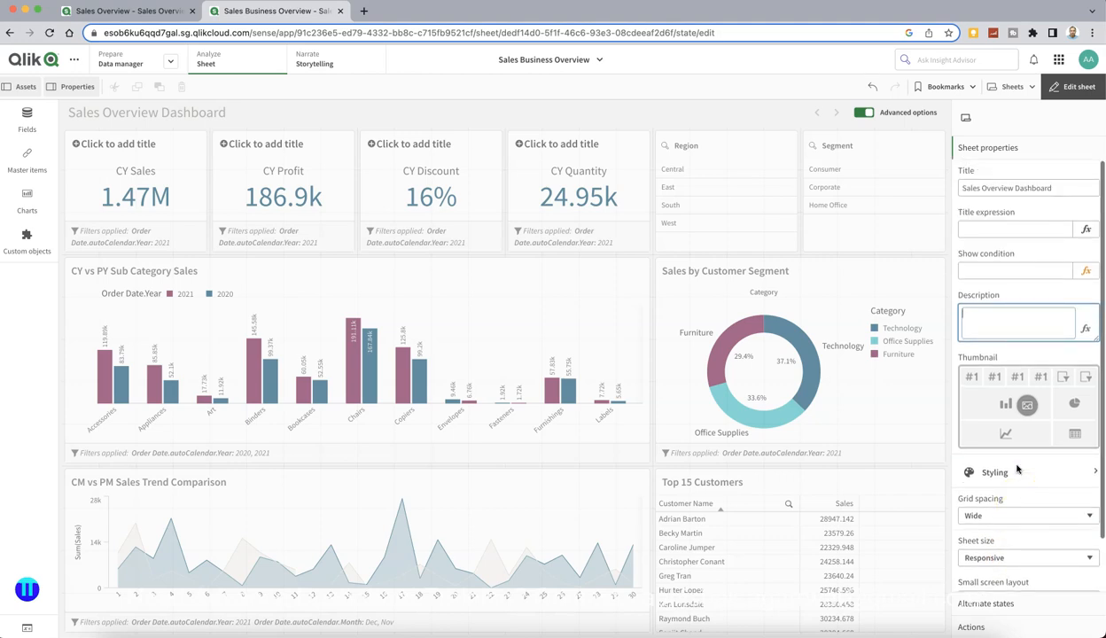
scroll(1015, 237, "down", 1)
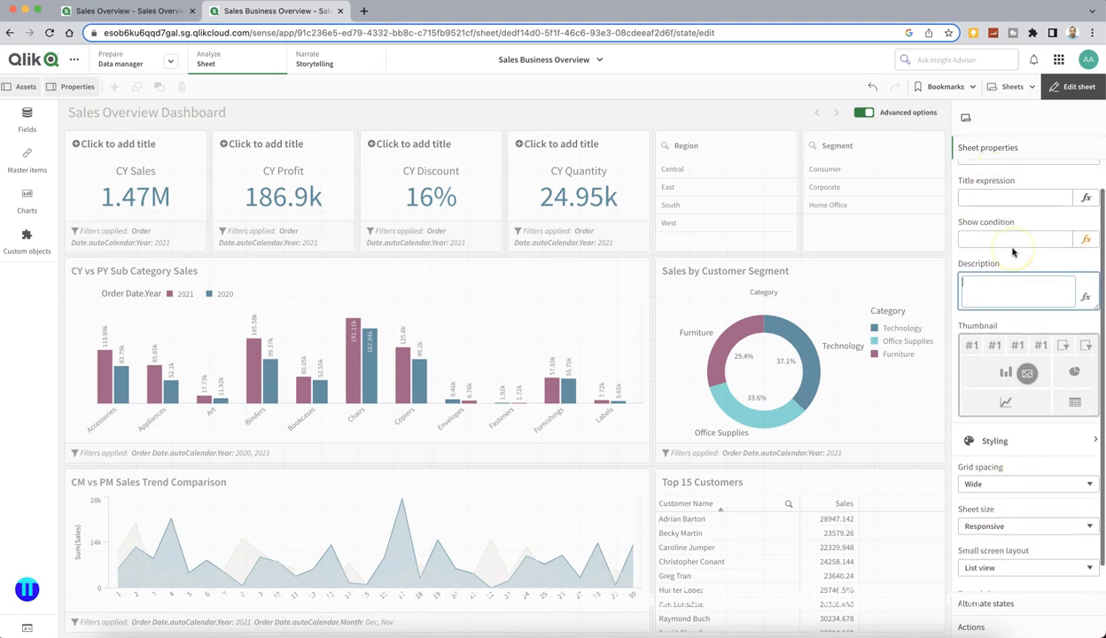
scroll(1013, 252, "down", 1)
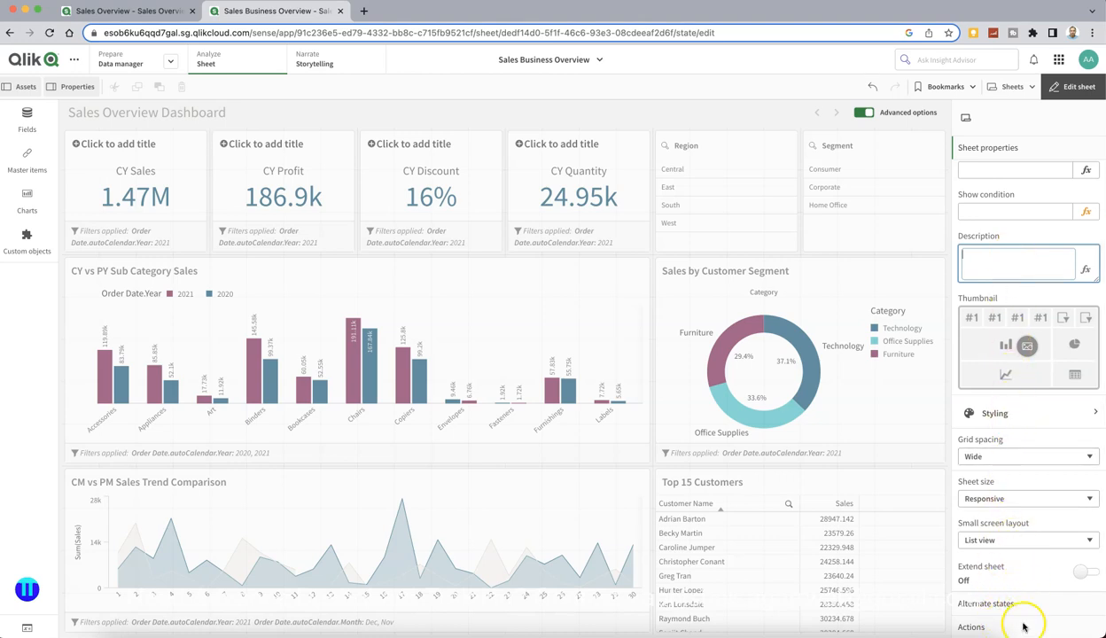
left_click(1005, 540)
left_click(1009, 579)
left_click(1008, 630)
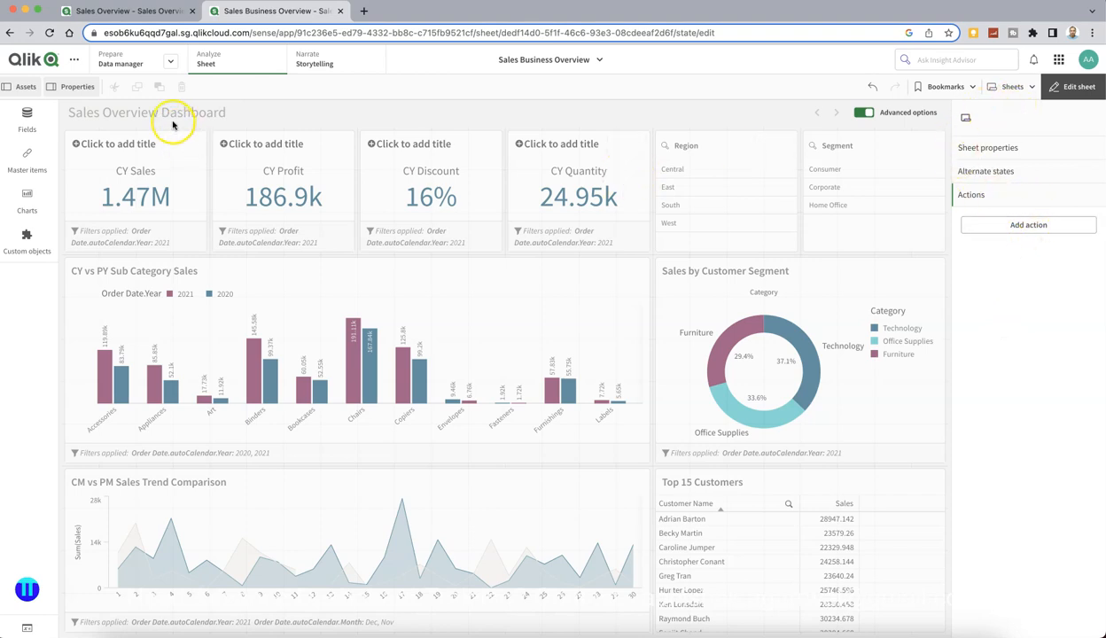
- In the app options' sheet title styling, try light teal and green, and settle on dark blue as the first background color
left_click(601, 60)
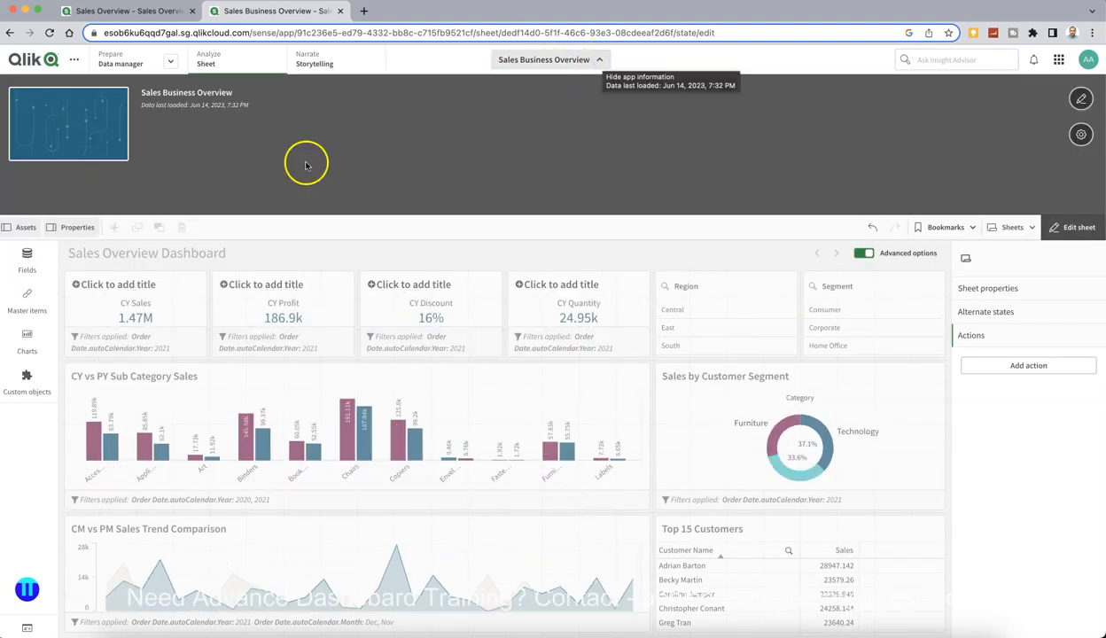
left_click(1082, 136)
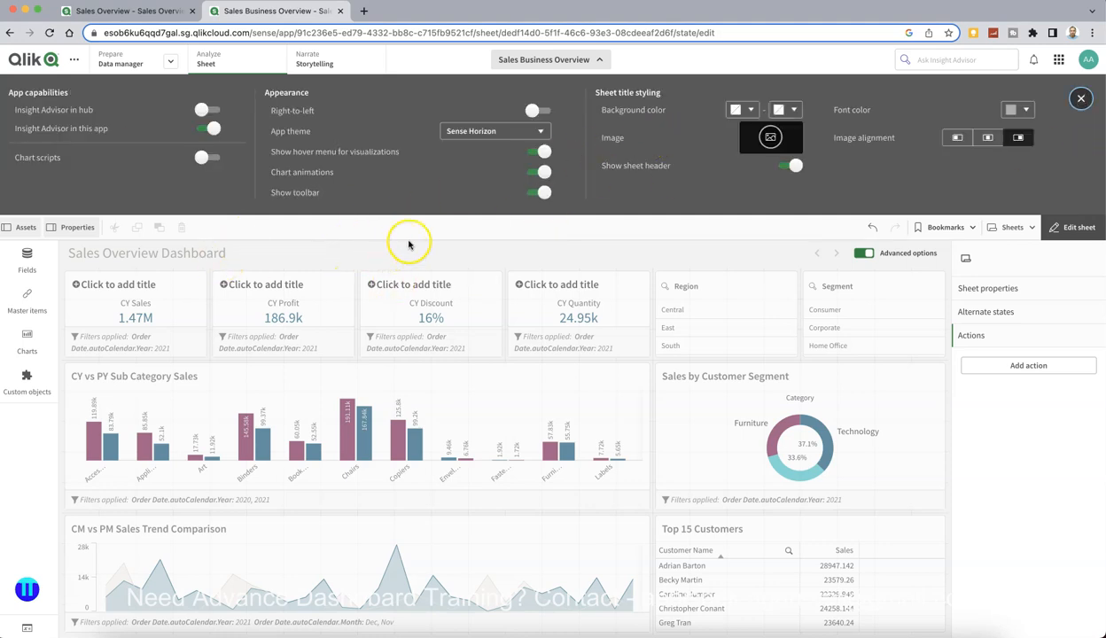
left_click(743, 110)
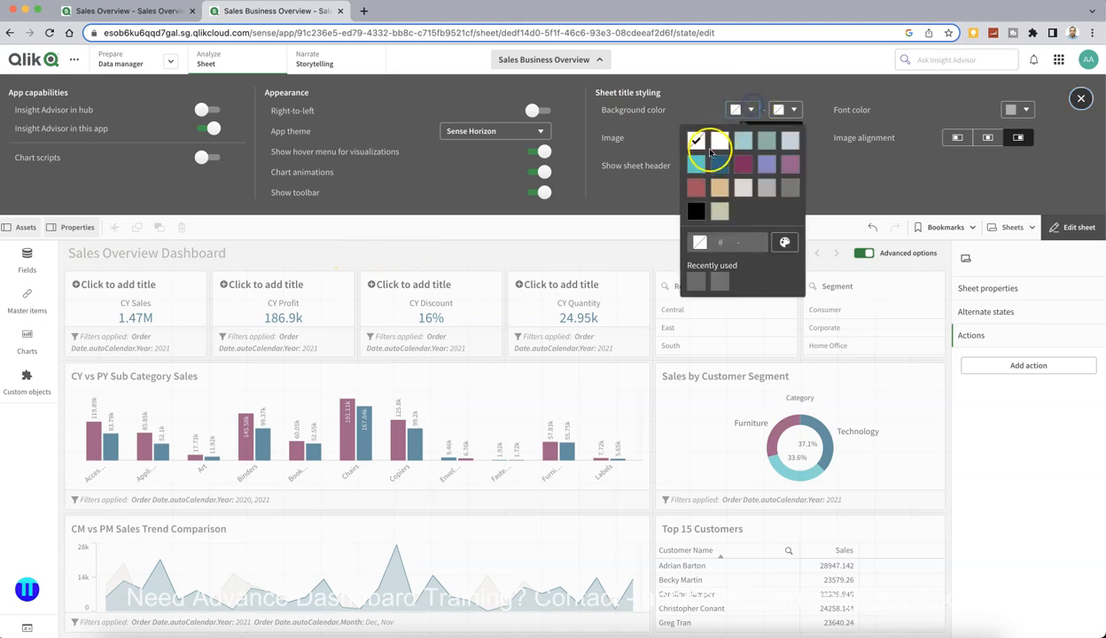
left_click(744, 144)
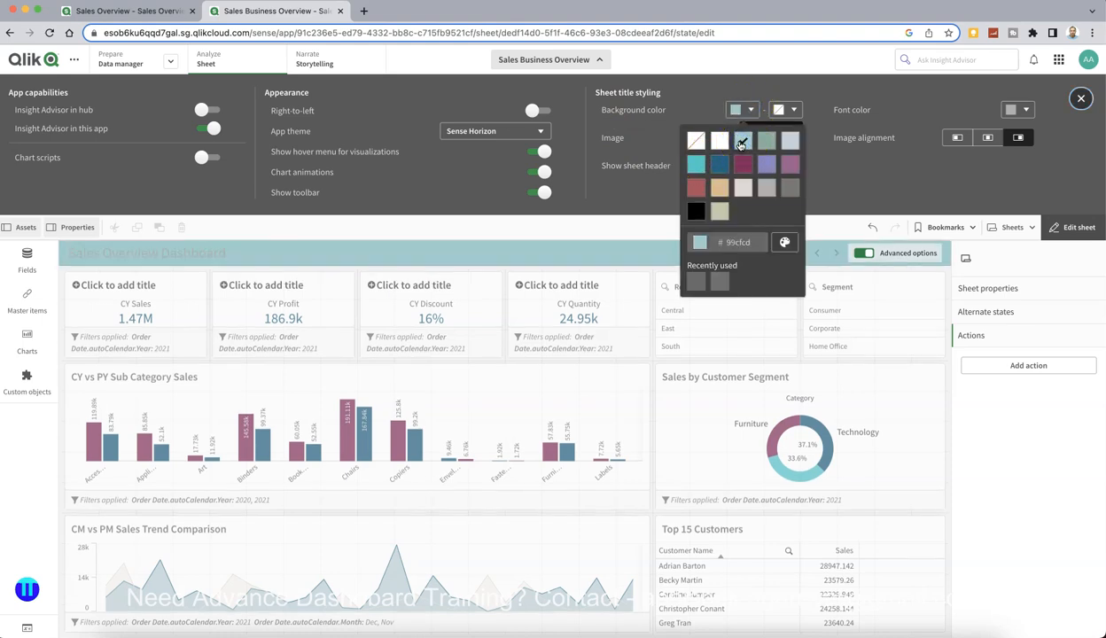
left_click(769, 142)
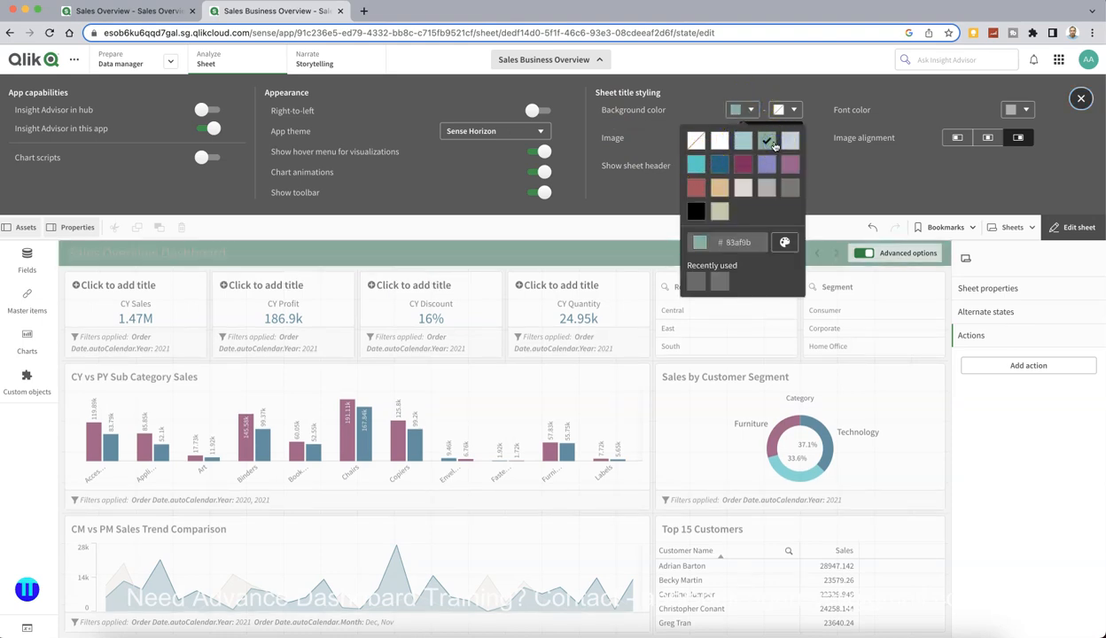
left_click(722, 165)
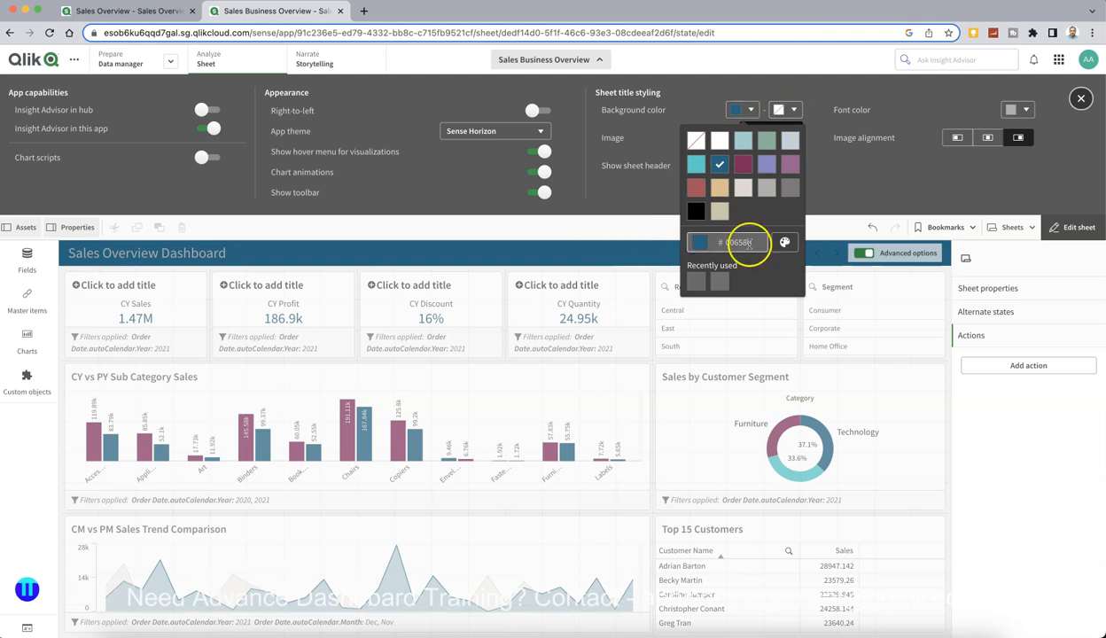
- Set the sheet title's second background color to light teal #99cfcd to form a gradient
left_click(784, 109)
left_click(787, 141)
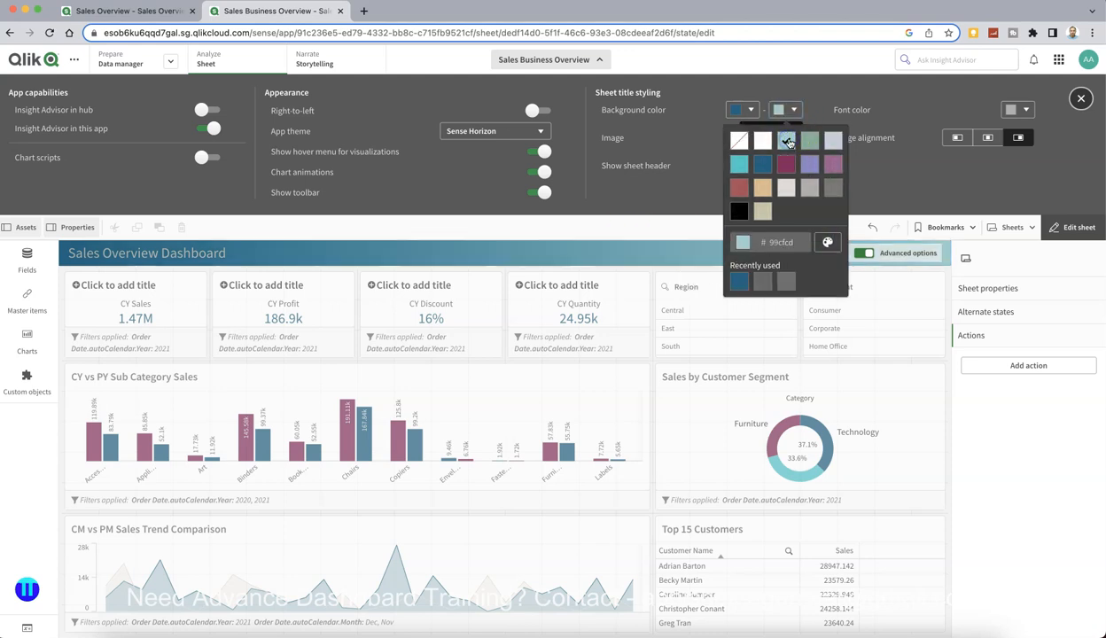
left_click(828, 89)
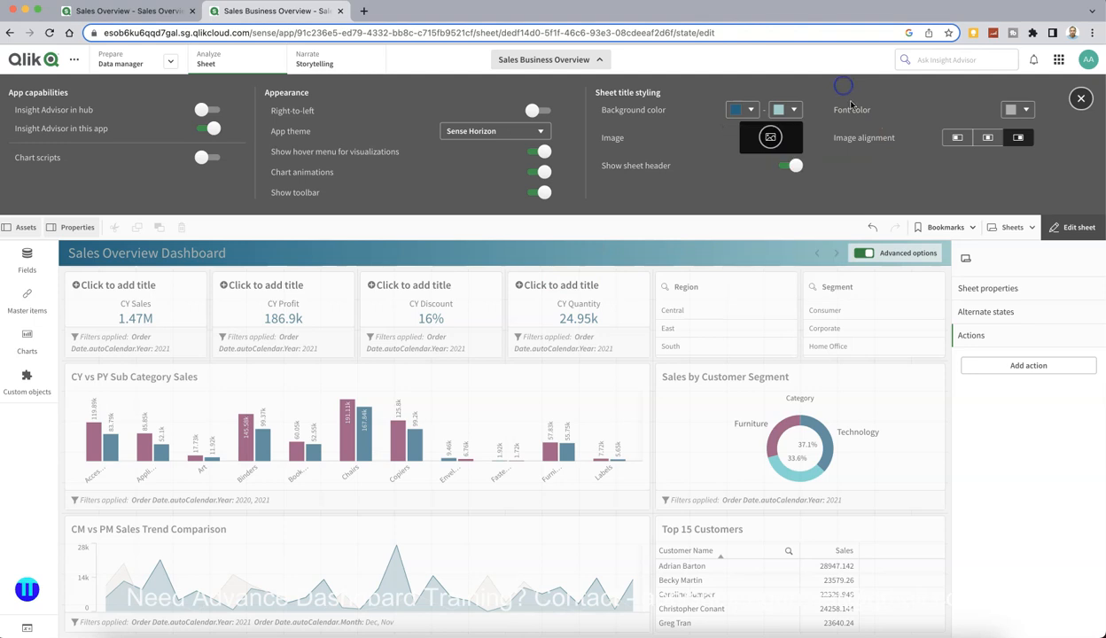
- Set the sheet title's font color to white #ffffff, close the app options, and leave sheet editing to view the dashboard
left_click(1011, 109)
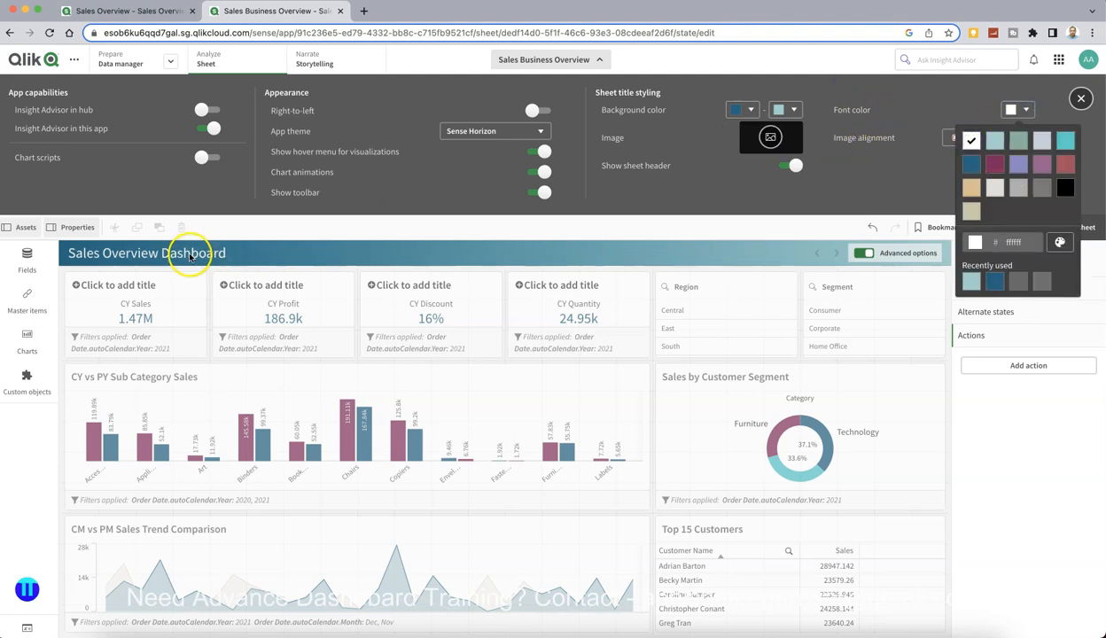
left_click(755, 167)
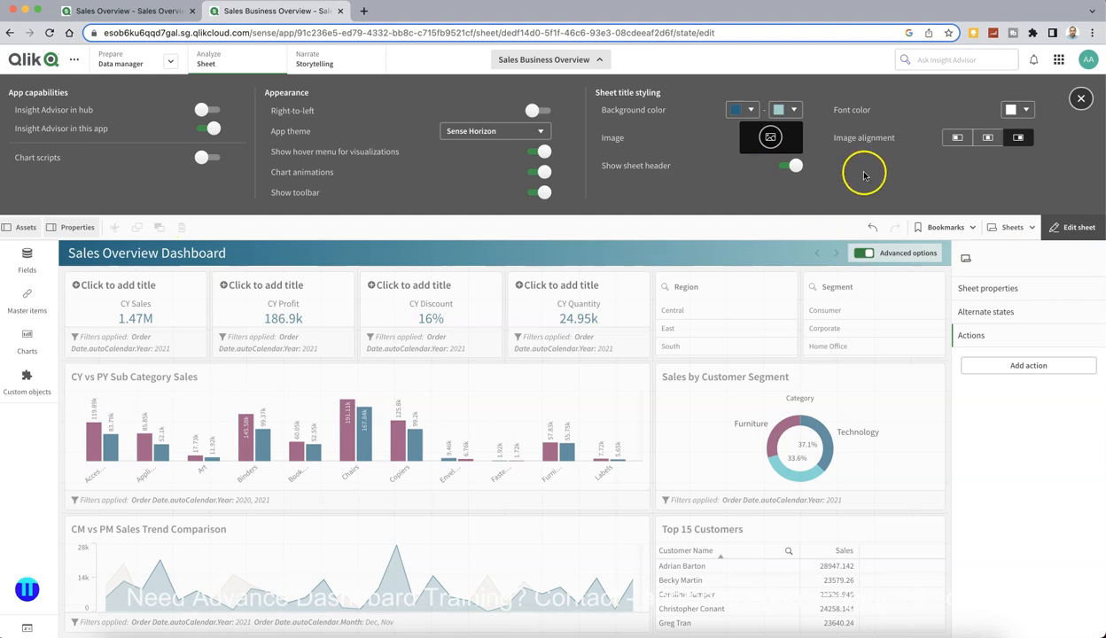
left_click(1080, 100)
left_click(593, 60)
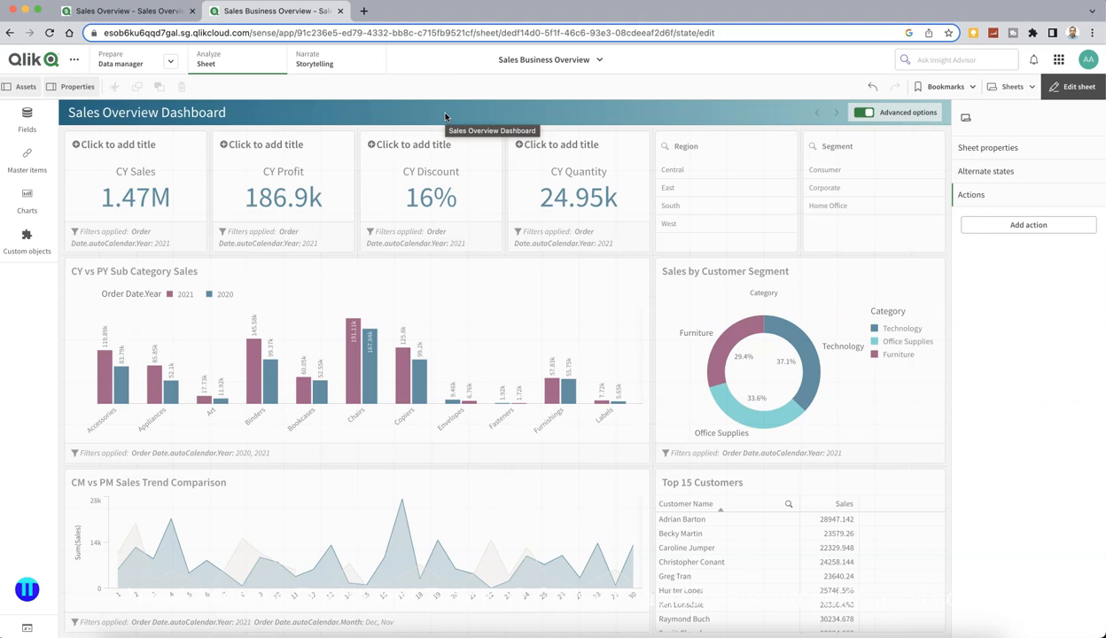
left_click(1090, 93)
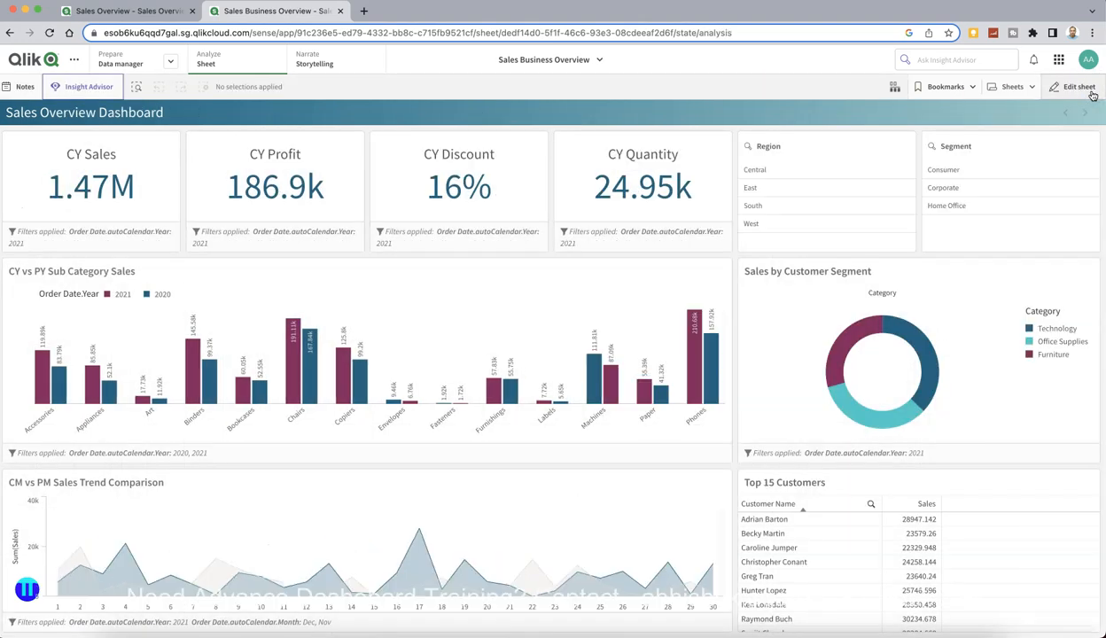